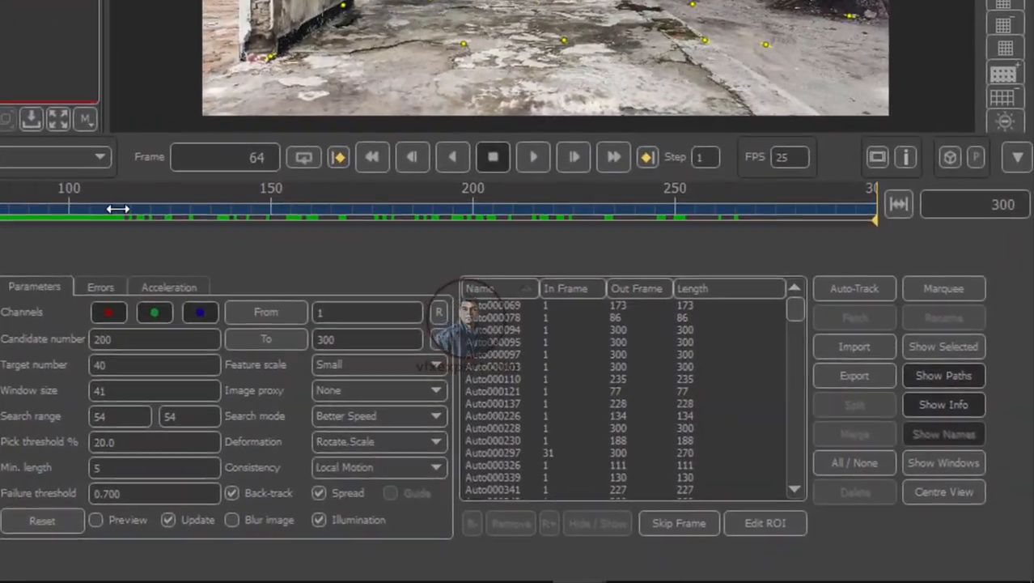
Step: Review the auto-tracked clip and the Camera Solver result by scrubbing through the timeline
drag(202, 215, 10, 205)
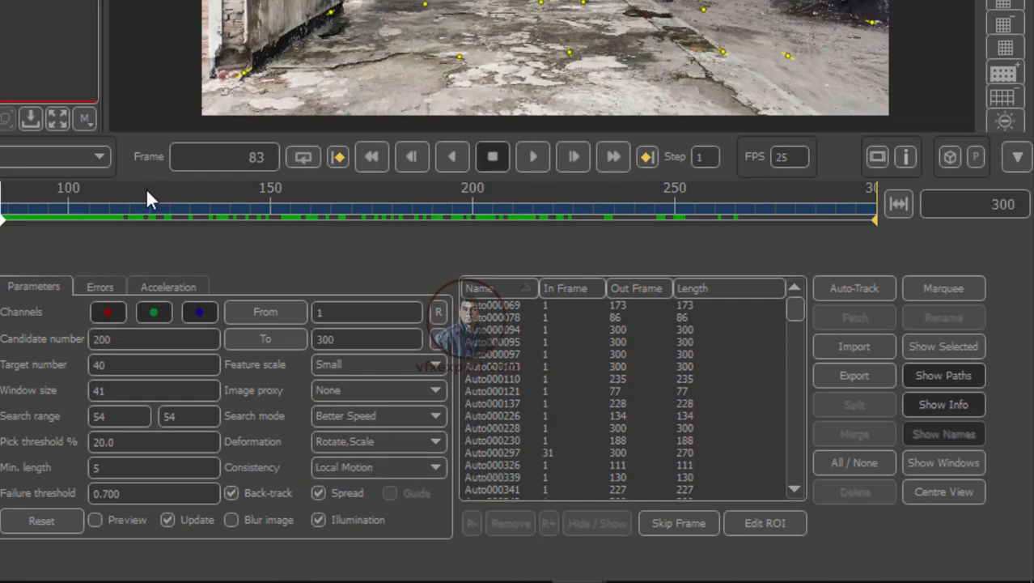
drag(100, 214, 183, 170)
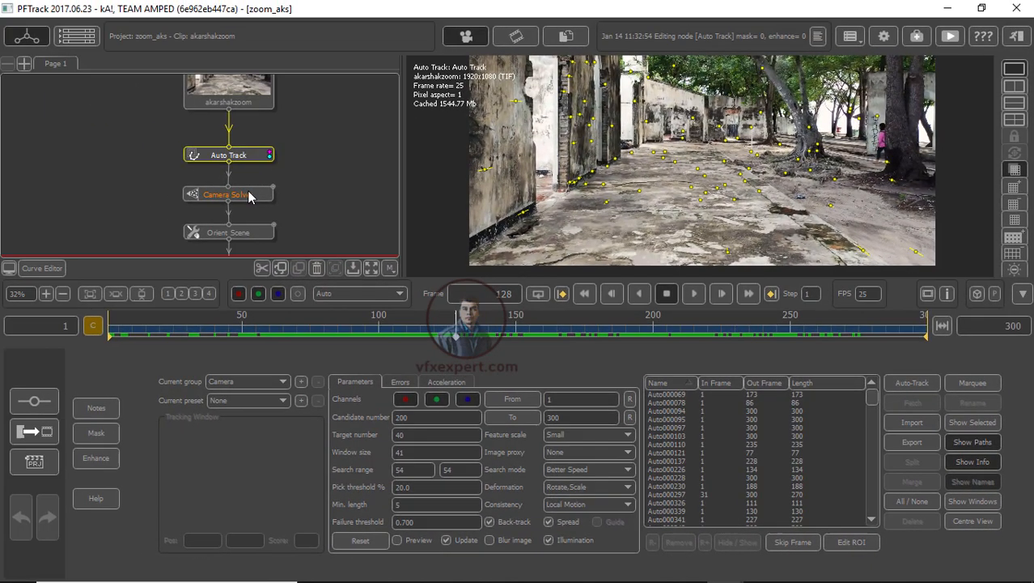
click(106, 135)
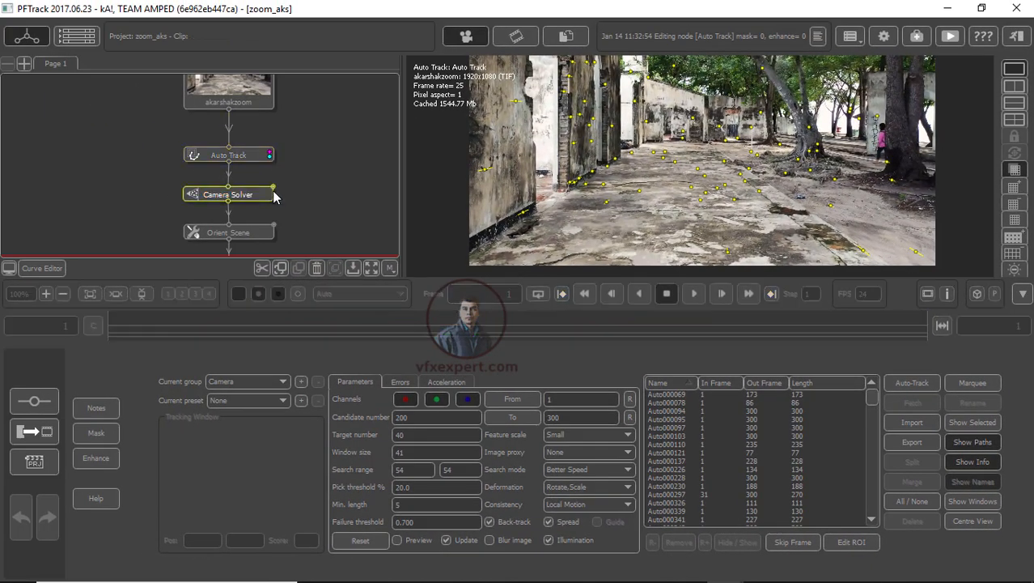
drag(359, 329, 214, 319)
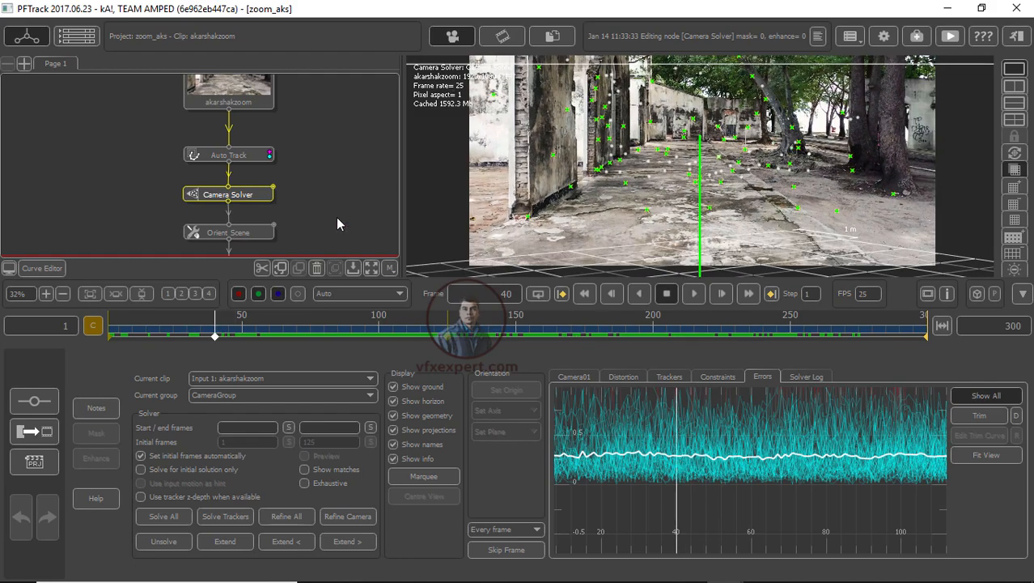
Step: Open the Orient Scene node and switch to a split layout with the 3D perspective viewport beside the camera view
click(267, 236)
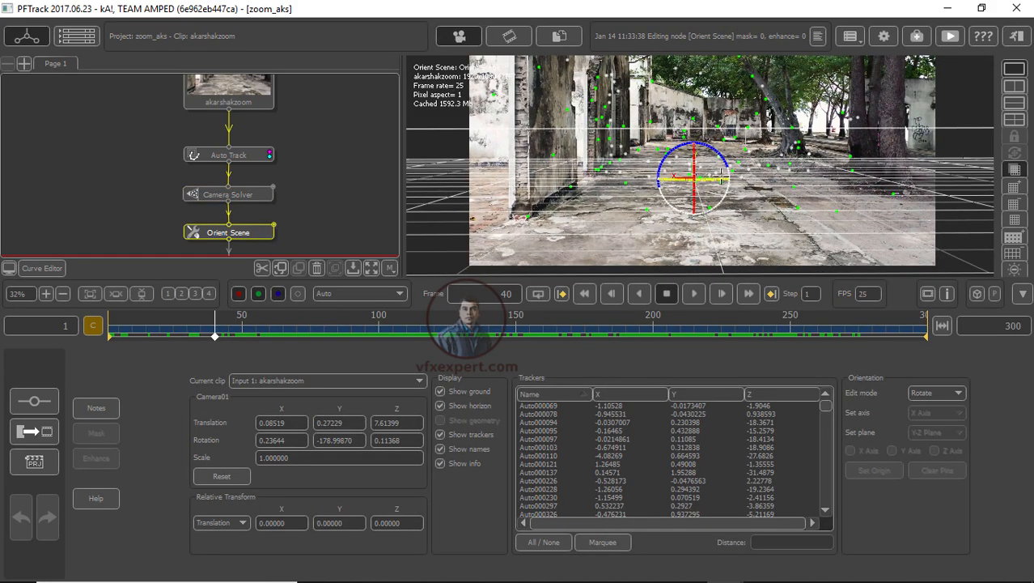
drag(301, 328, 316, 301)
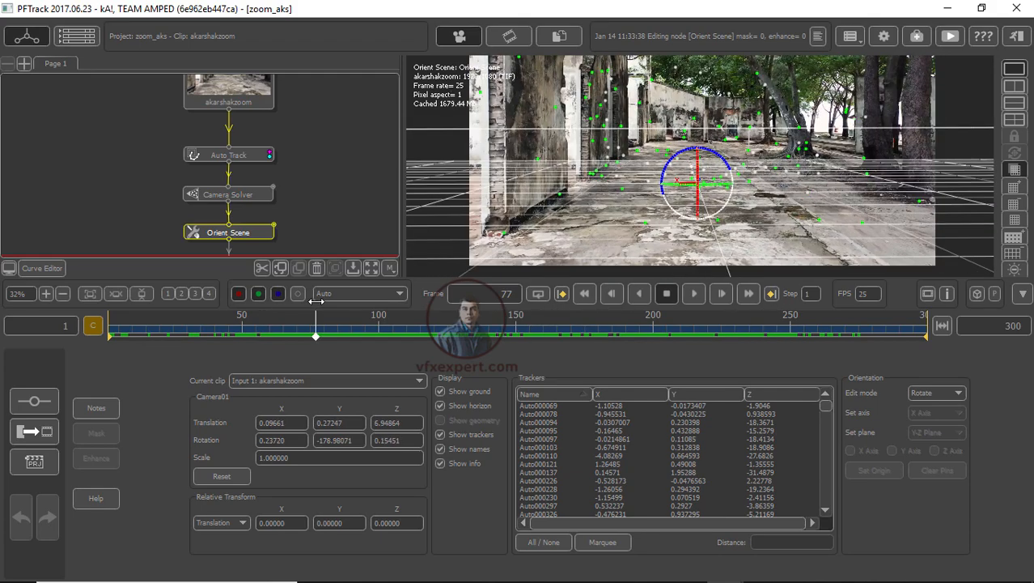
click(1015, 86)
mouse_move(878, 127)
mouse_down()
mouse_move(869, 124)
mouse_move(895, 121)
mouse_up()
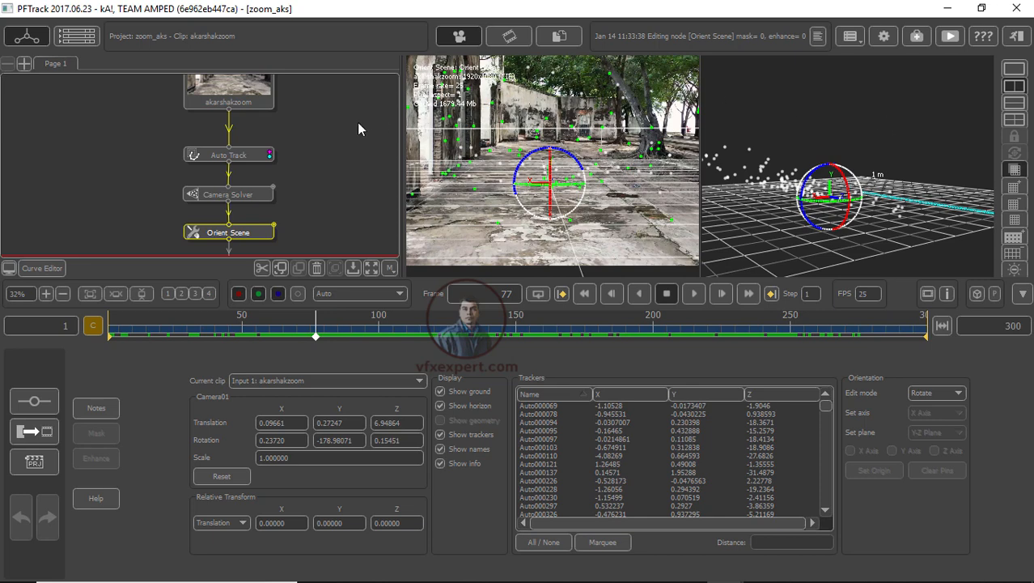
drag(402, 135, 315, 135)
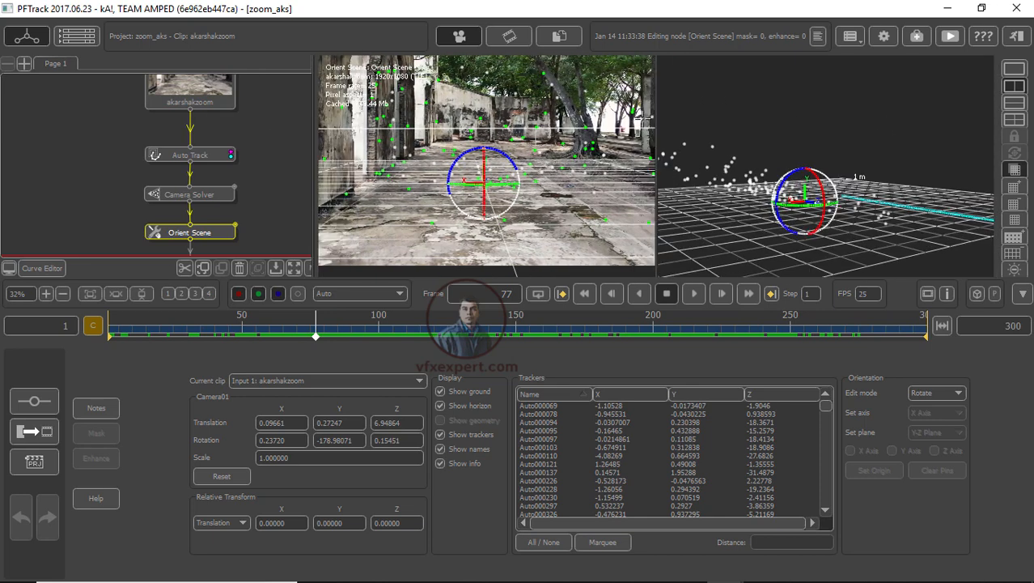
drag(656, 116, 526, 117)
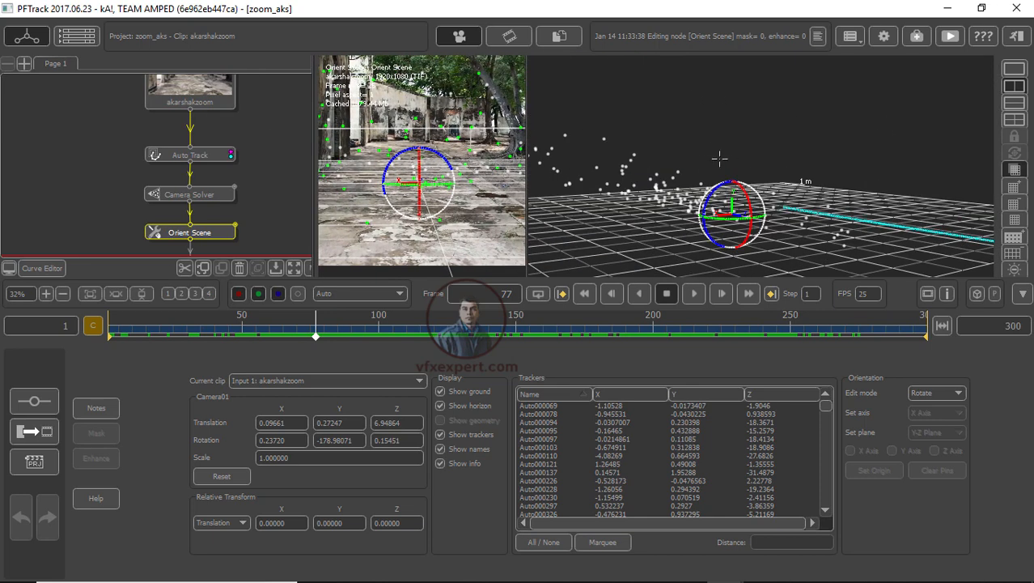
Step: Orbit and zoom the 3D viewport to examine how the point cloud sits relative to the ground grid
drag(721, 157, 749, 191)
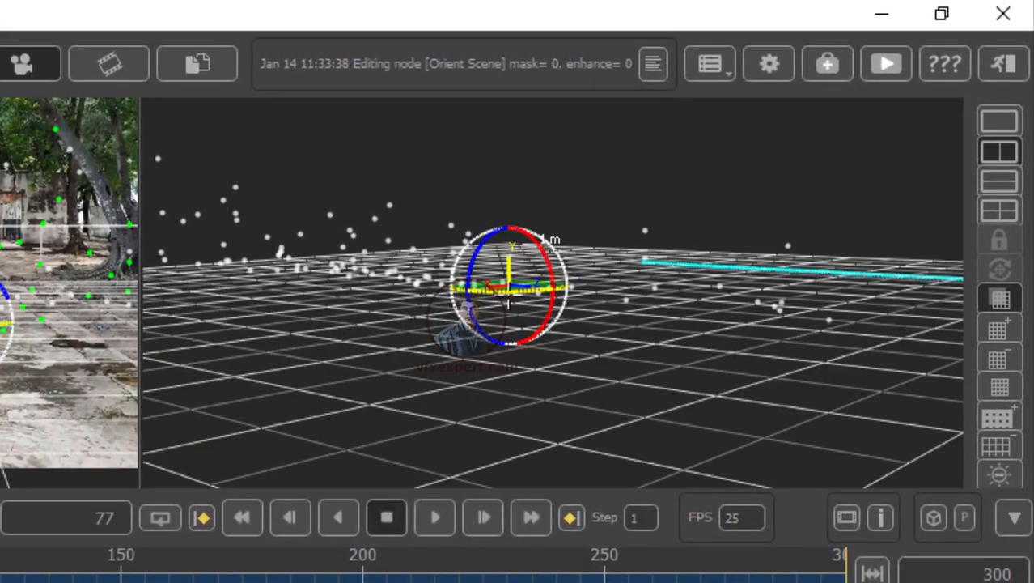
drag(669, 356, 700, 374)
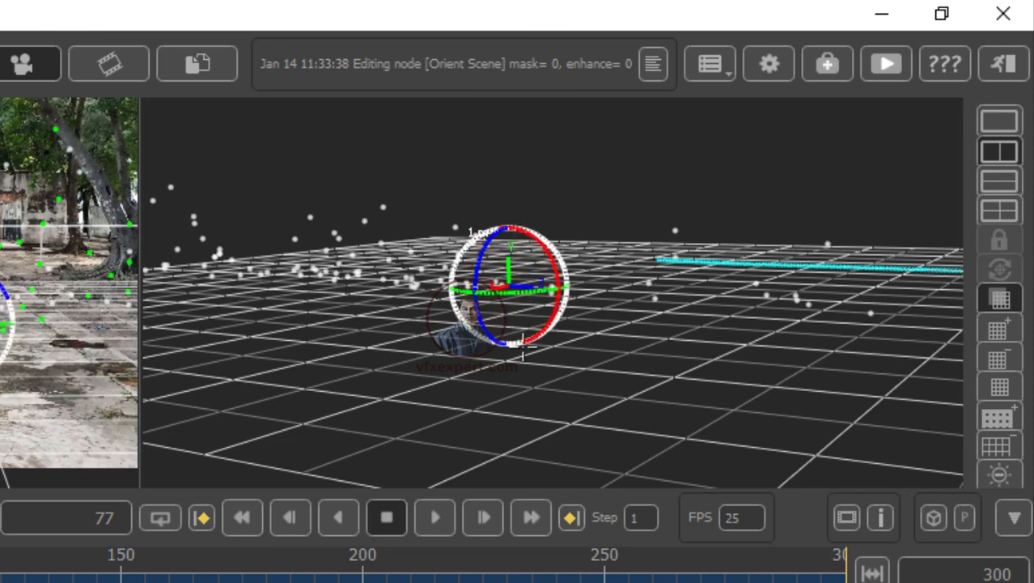
drag(664, 405, 685, 380)
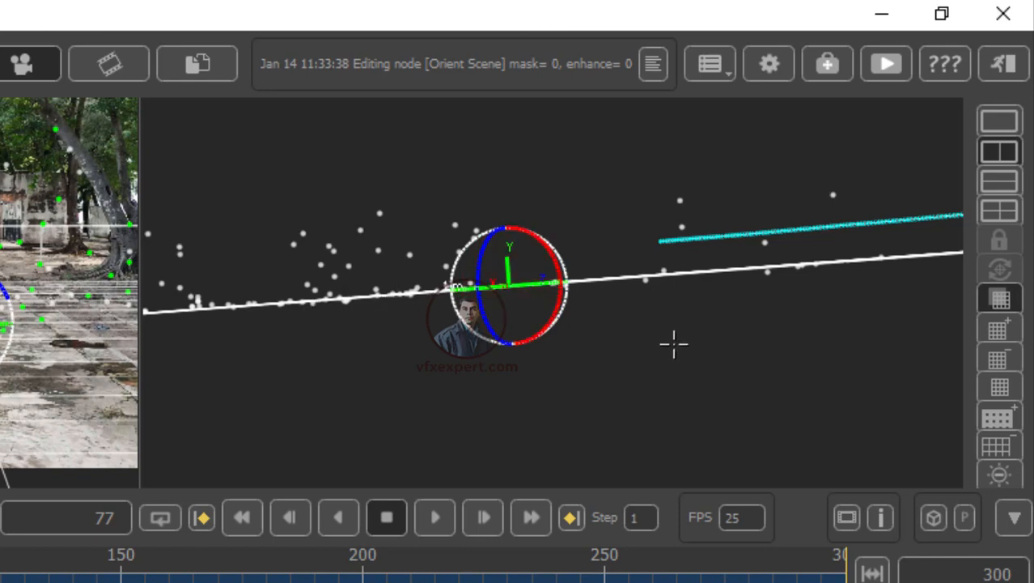
middle_drag(738, 345, 753, 371)
right_drag(568, 361, 356, 407)
middle_drag(655, 395, 842, 383)
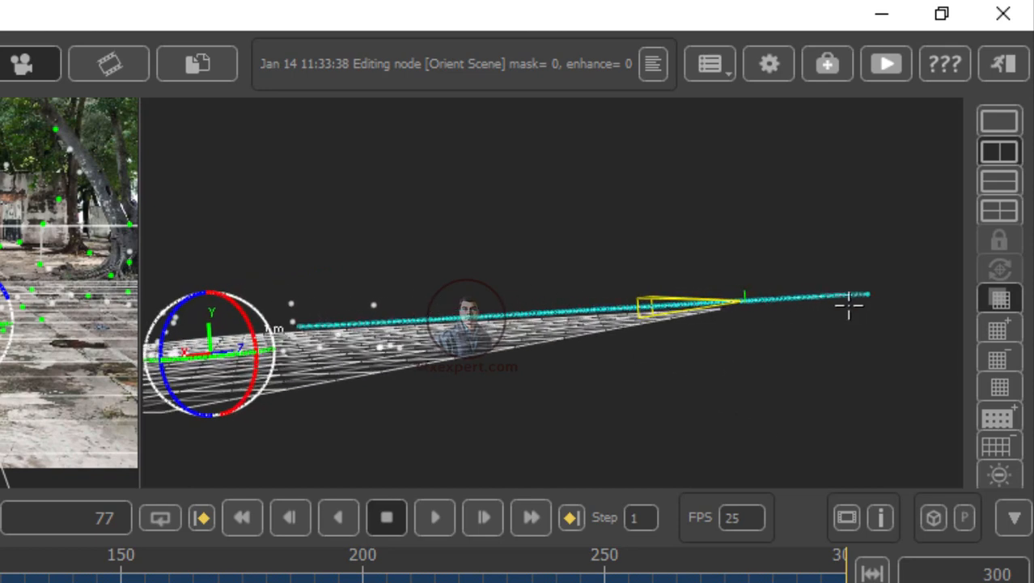
middle_drag(740, 364, 633, 353)
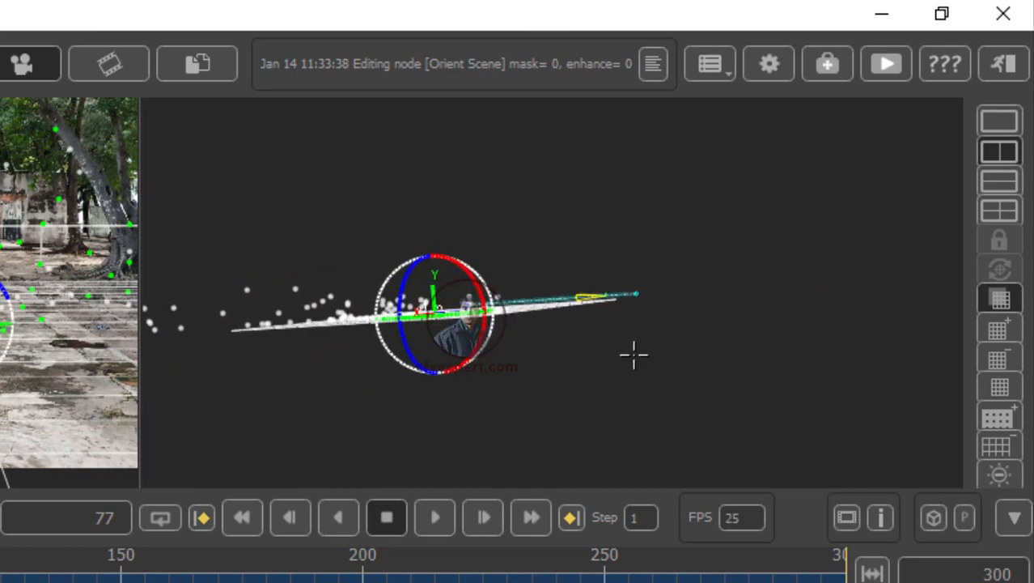
right_drag(633, 353, 668, 404)
drag(827, 333, 496, 385)
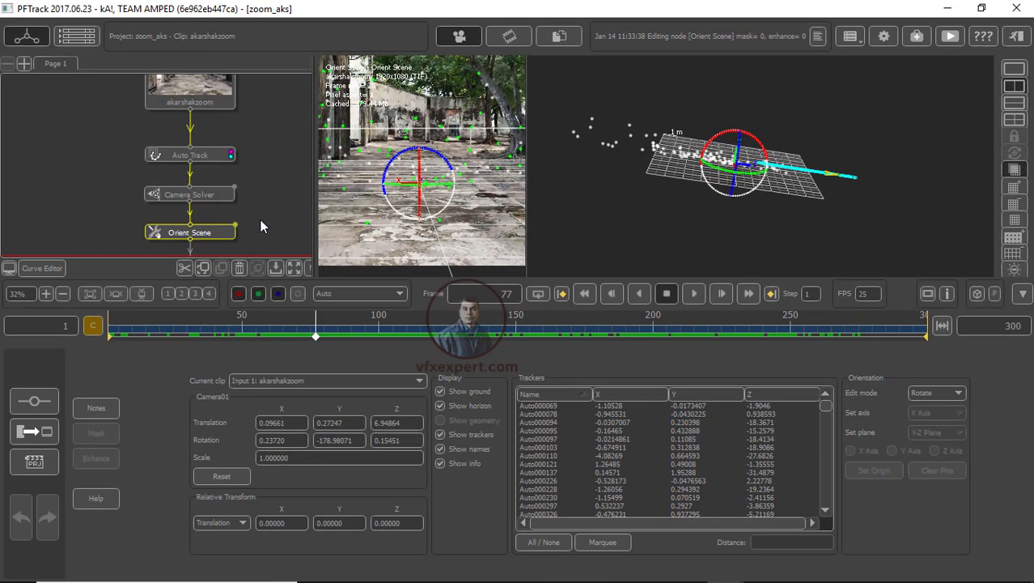
Step: Add a new Orient Scene node below the Camera Solver node from the Utilities node menu
middle_drag(194, 238, 133, 199)
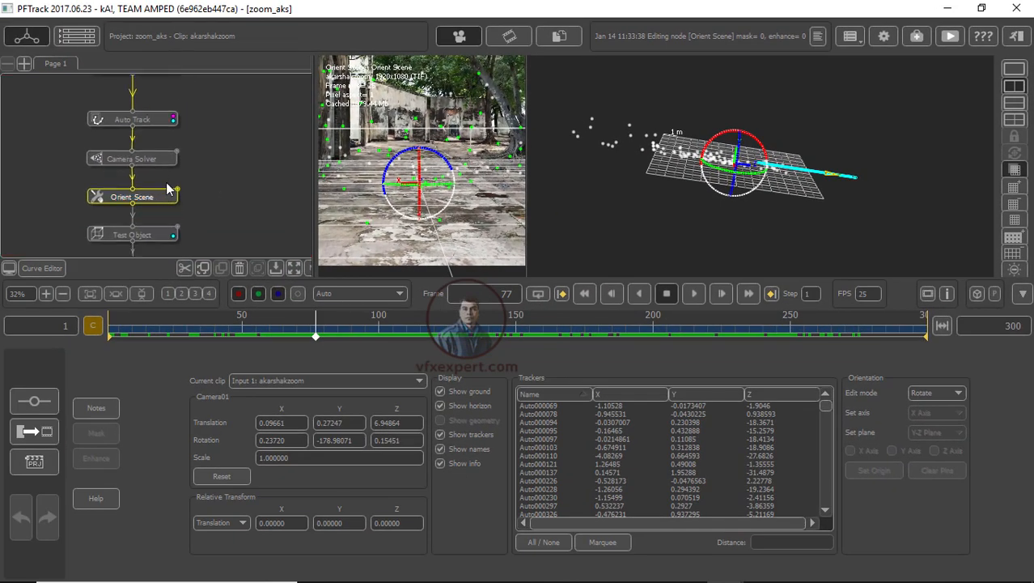
drag(164, 160, 204, 159)
right_click(204, 161)
mouse_move(271, 304)
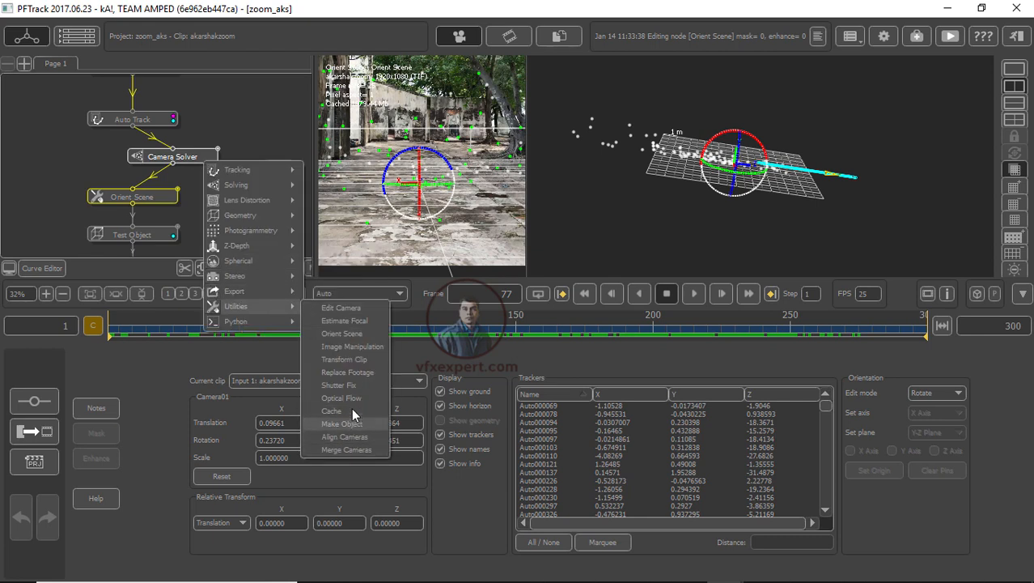
click(351, 334)
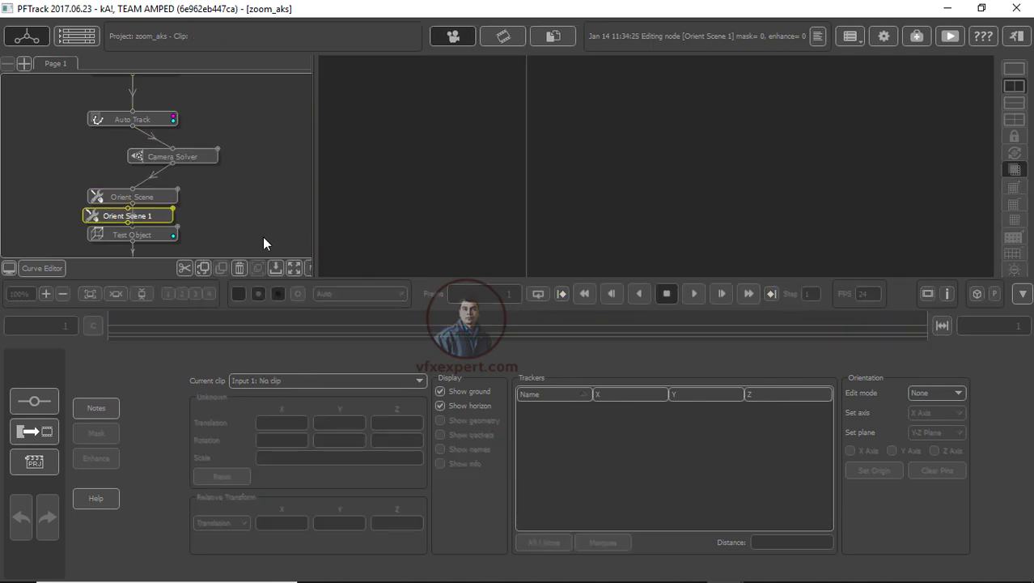
Step: Move the new Orient Scene 1 node beside the original Orient Scene node and open it for editing
drag(149, 217, 261, 199)
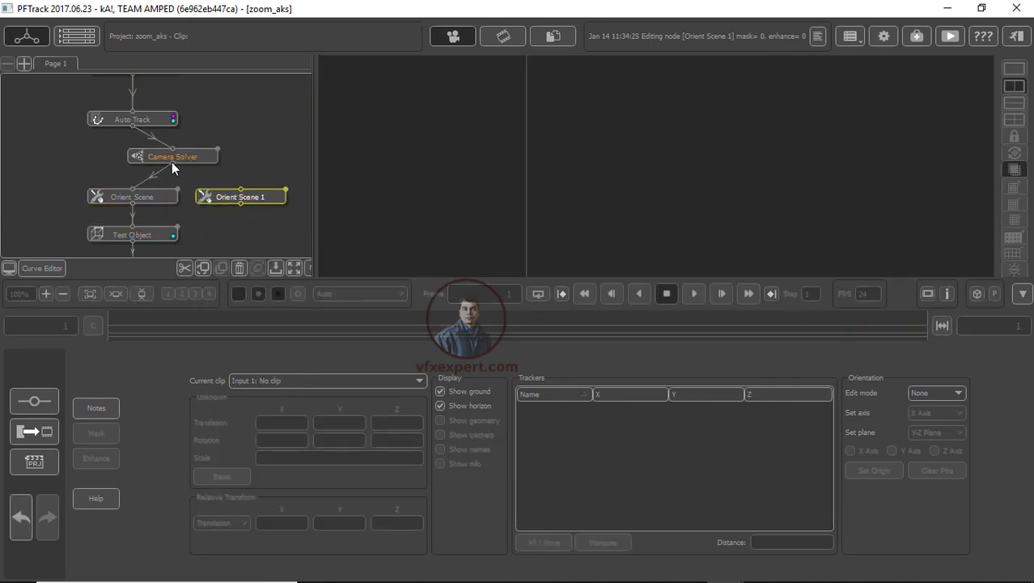
double_click(235, 197)
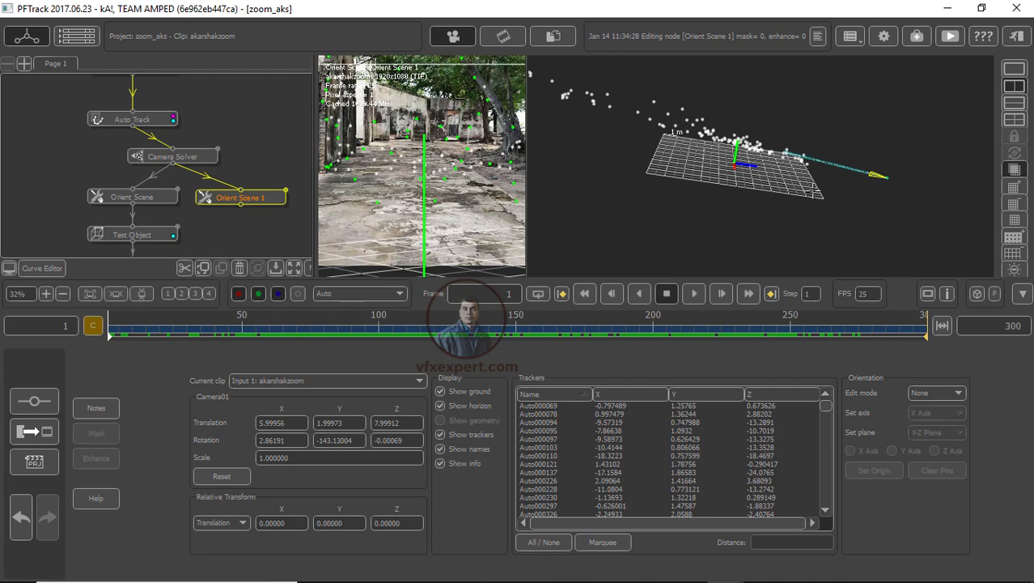
middle_drag(789, 180, 807, 202)
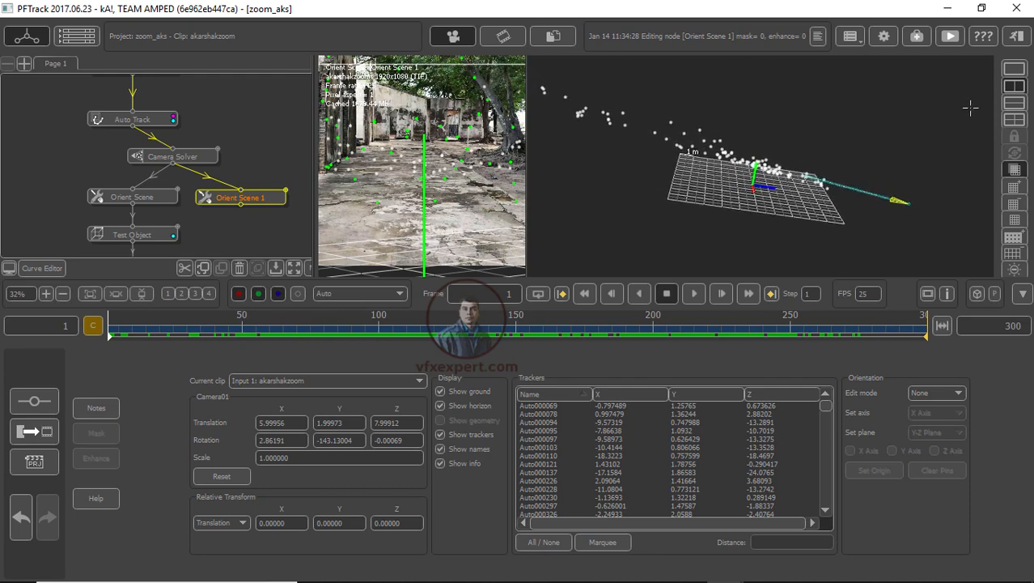
Step: Inspect Orient Scene 1 in single and split viewports while scrubbing to frame 131
click(1014, 69)
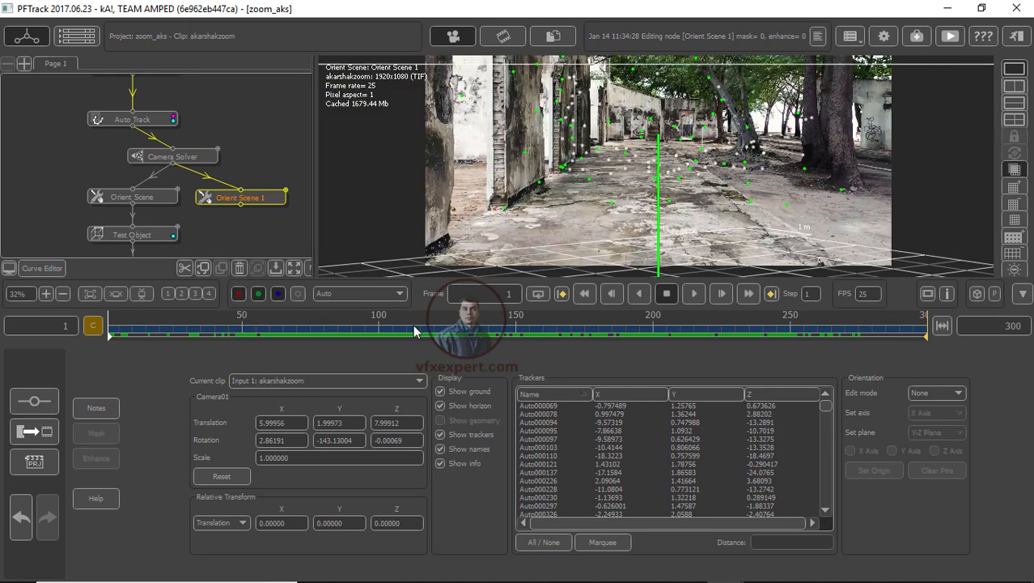
drag(414, 327, 359, 328)
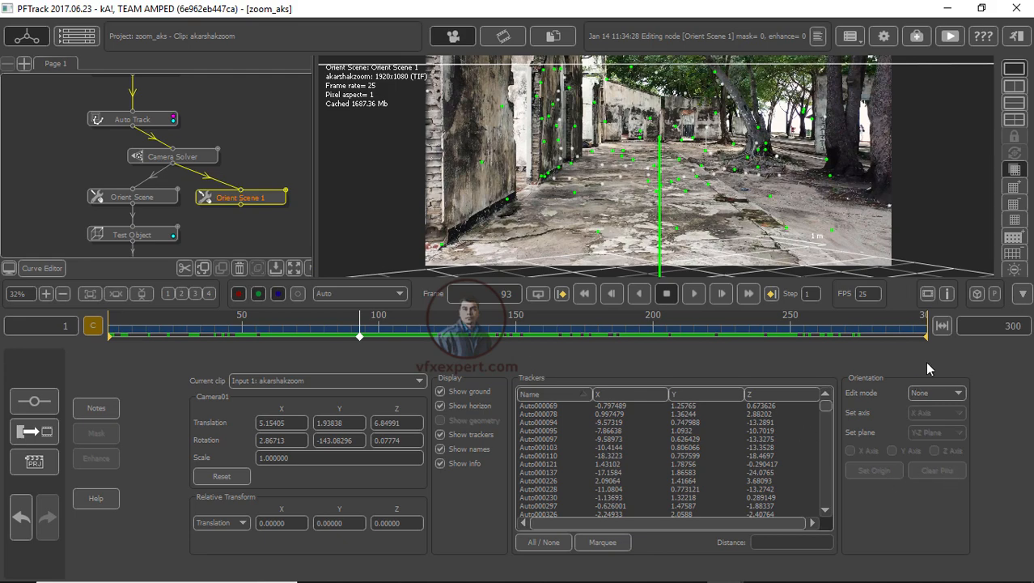
click(1015, 86)
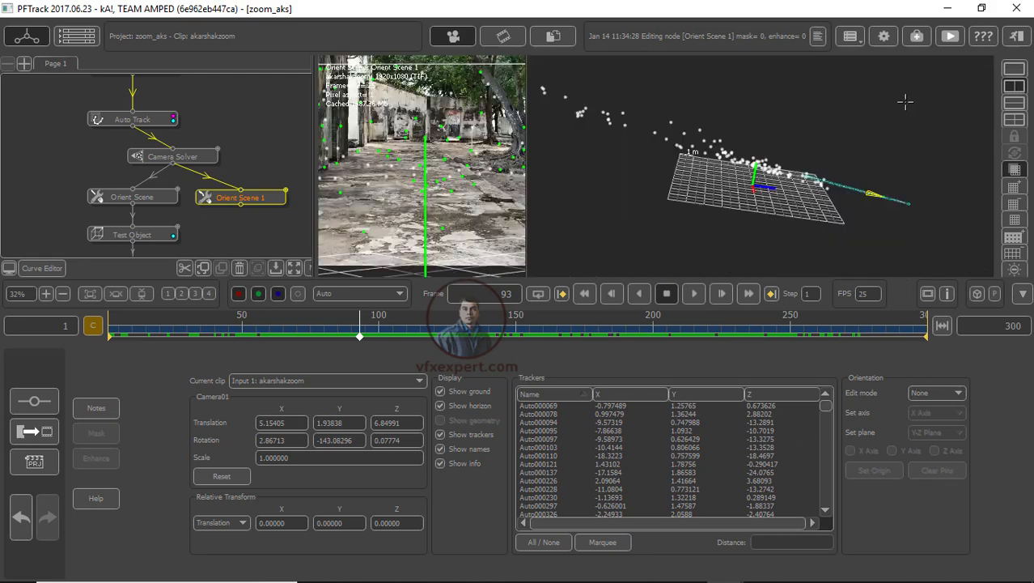
drag(774, 208, 782, 183)
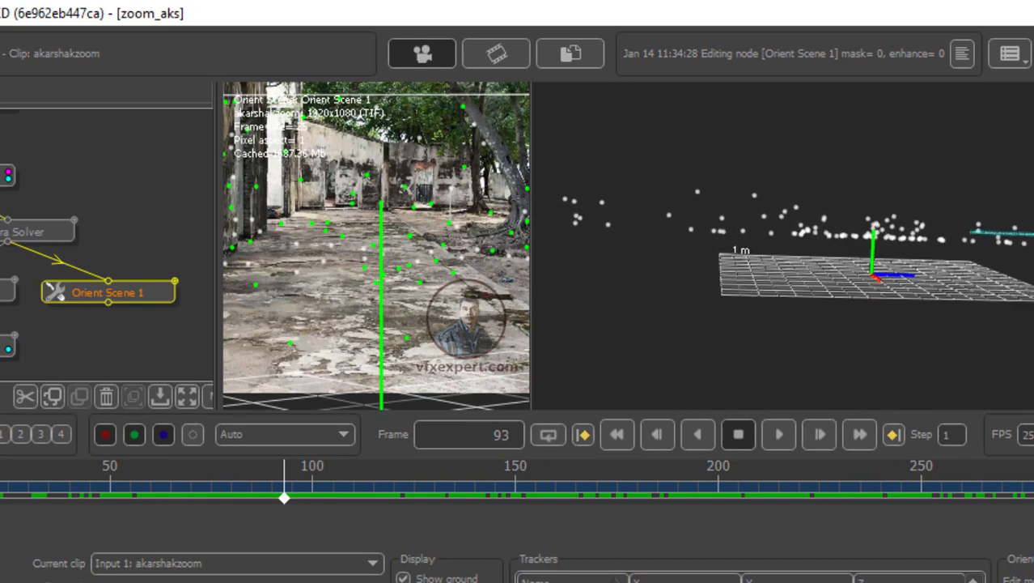
drag(884, 280, 892, 280)
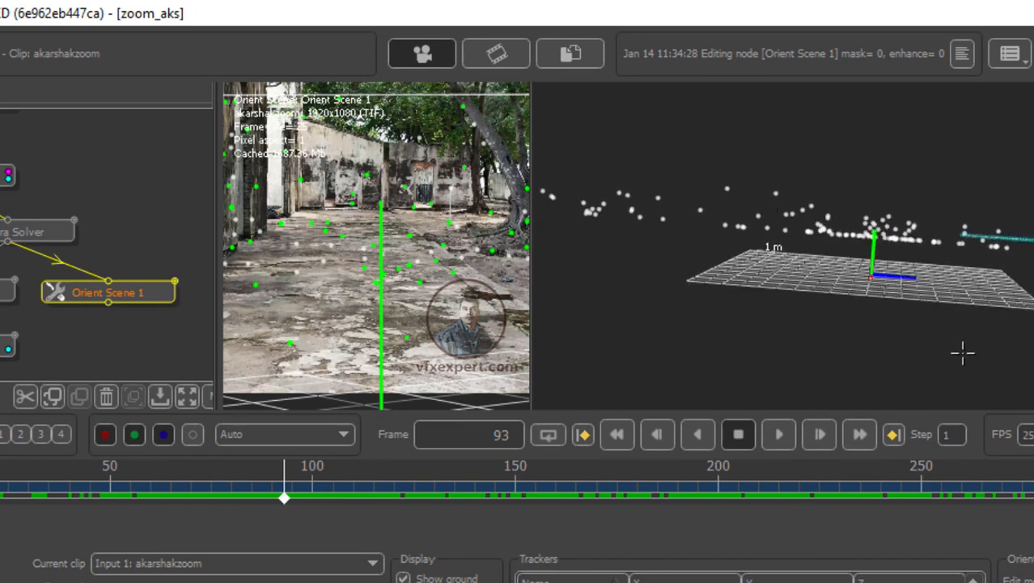
drag(963, 353, 1022, 371)
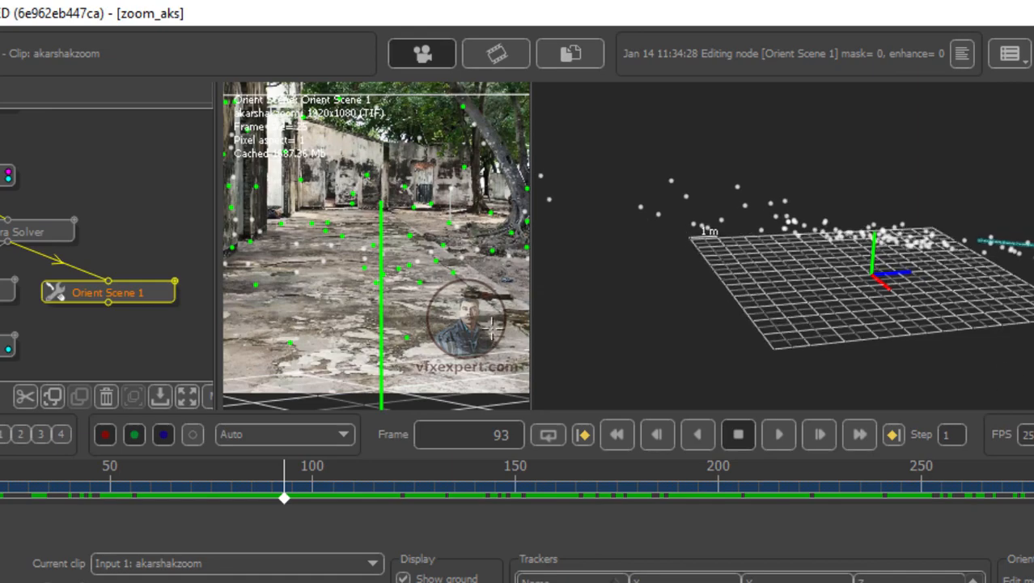
drag(530, 299, 771, 301)
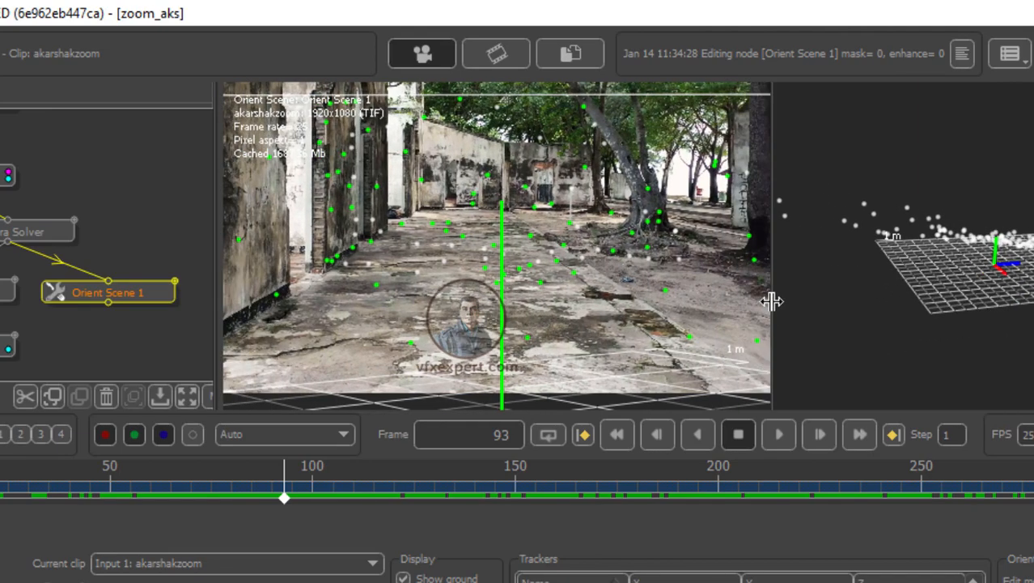
double_click(127, 293)
drag(370, 495, 439, 486)
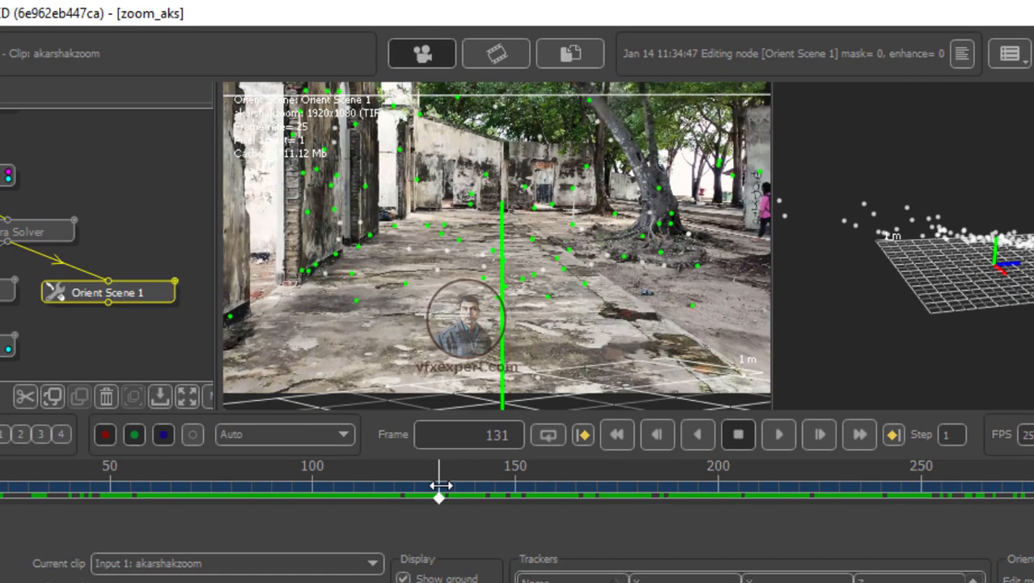
Step: Select a tracker on the ground in the middle of the frame and set it as the scene origin
click(484, 277)
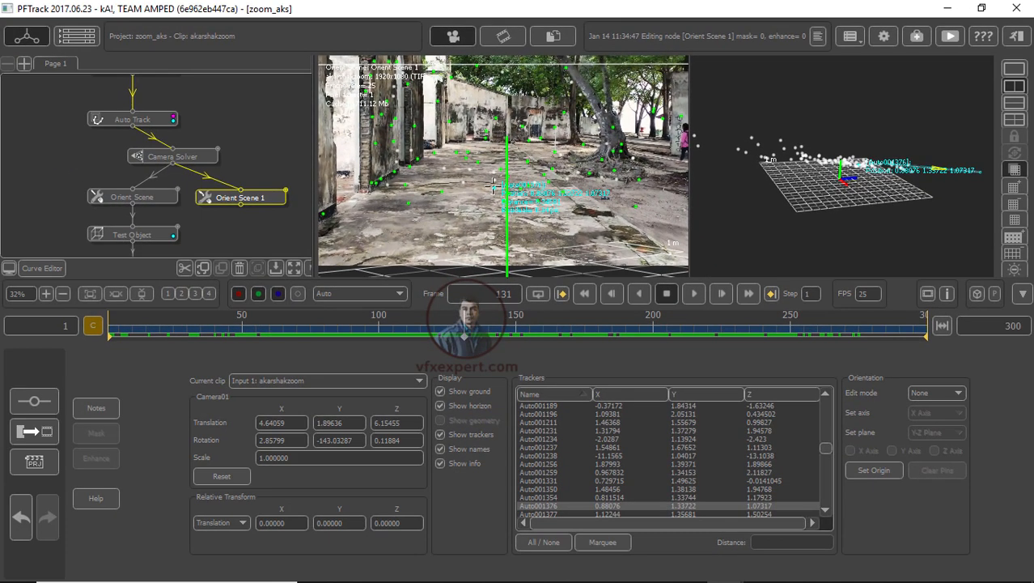
click(872, 472)
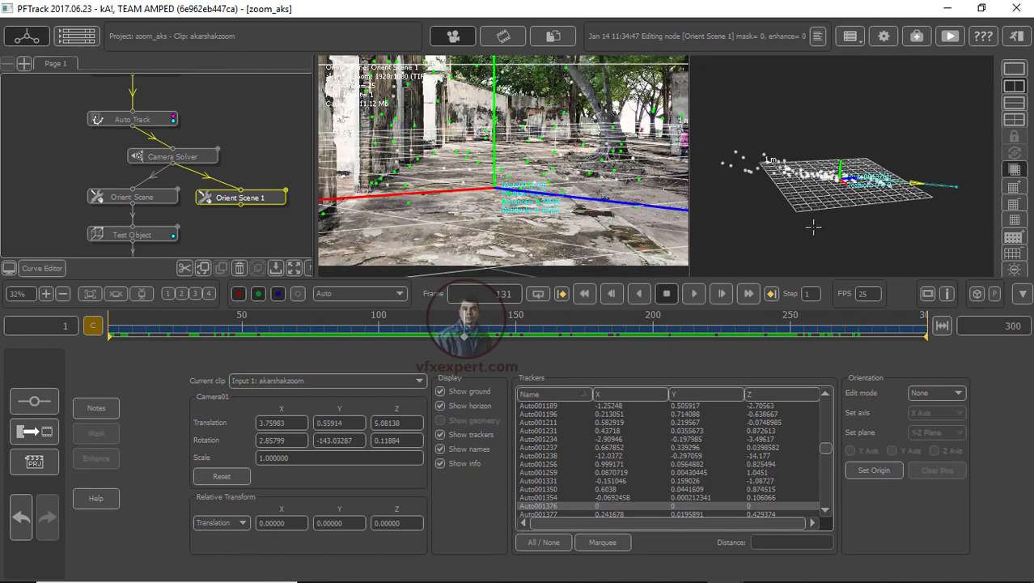
Step: At frame 96, marquee-select the ground trackers in the camera view and set the origin from them
drag(814, 228, 779, 150)
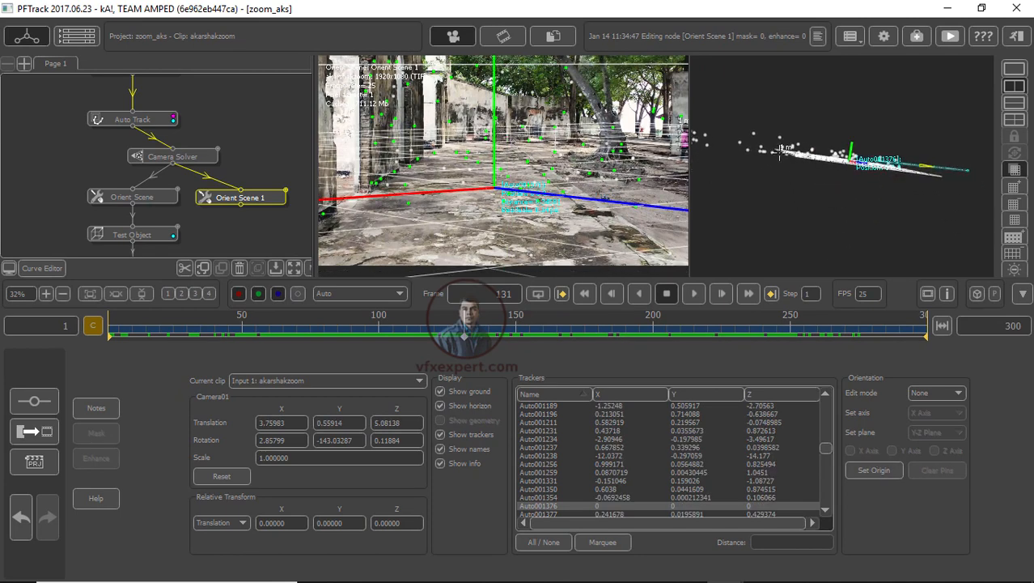
drag(852, 188, 841, 228)
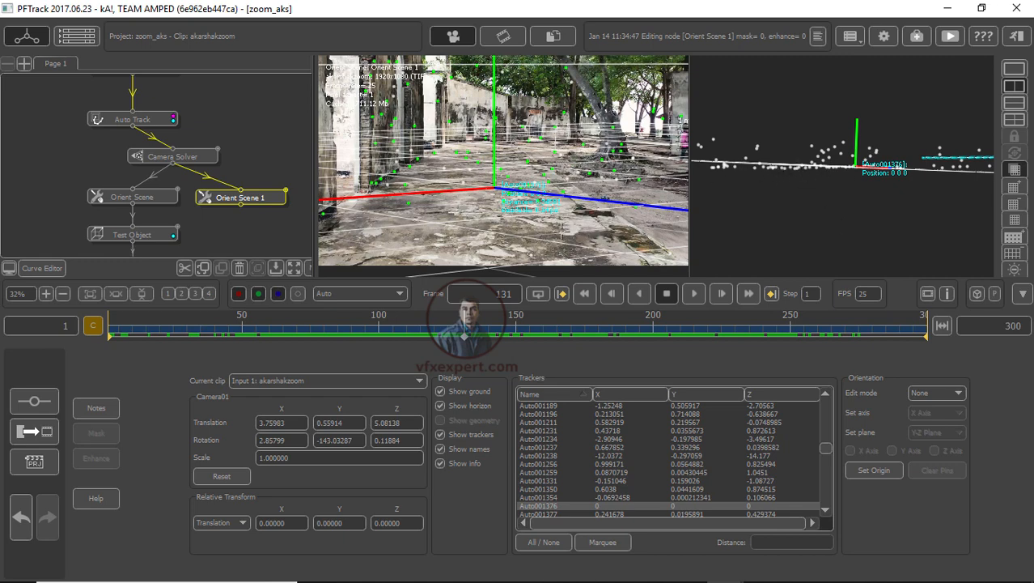
scroll(584, 239, down, 3)
scroll(583, 240, up, 2)
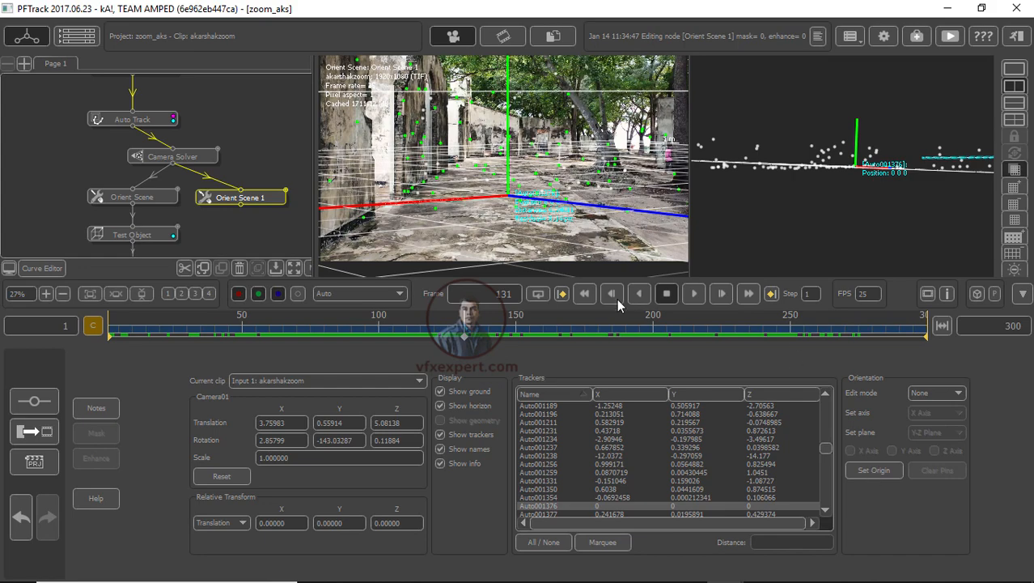
drag(473, 338, 368, 353)
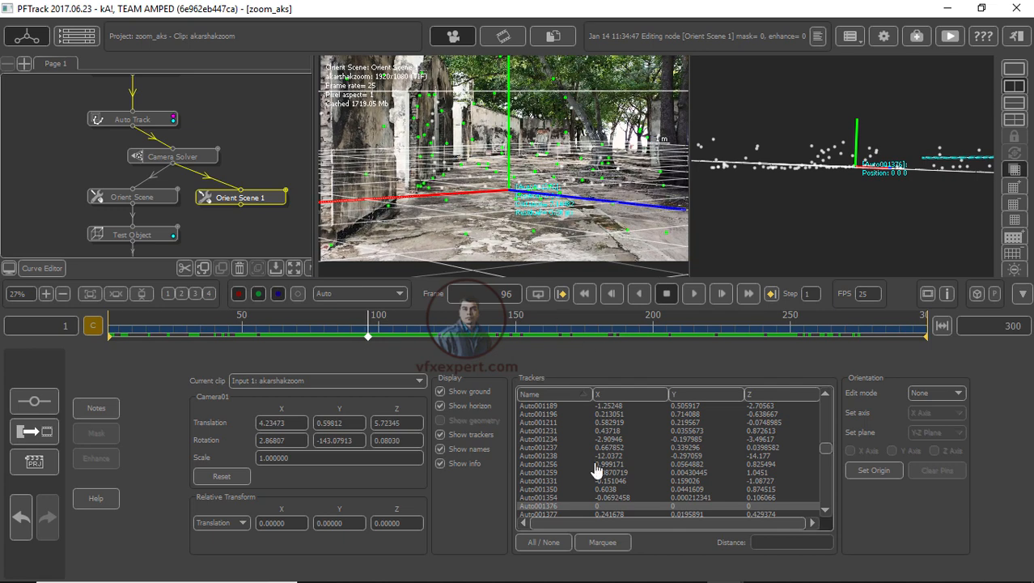
click(604, 542)
drag(452, 194, 555, 255)
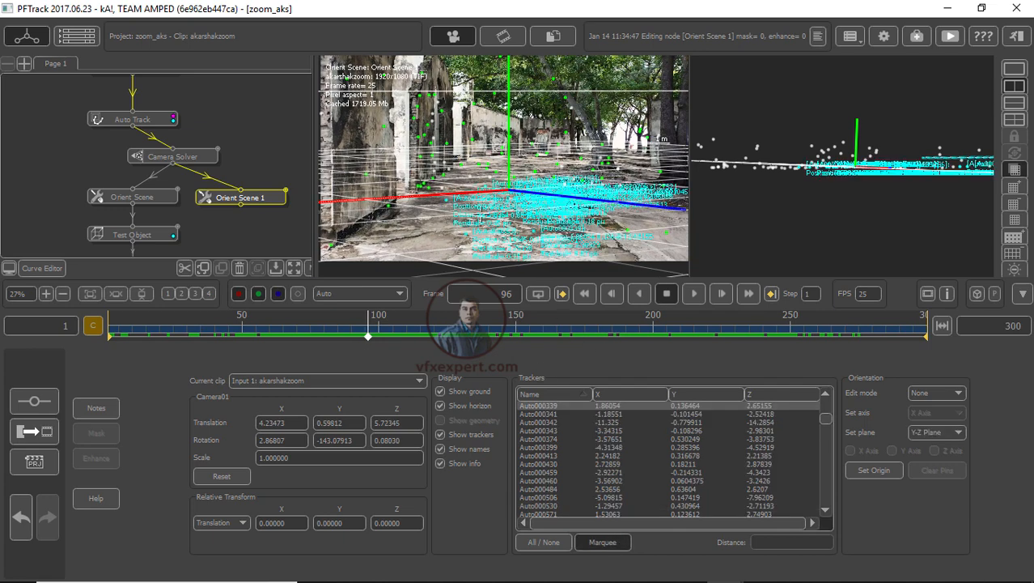
click(875, 471)
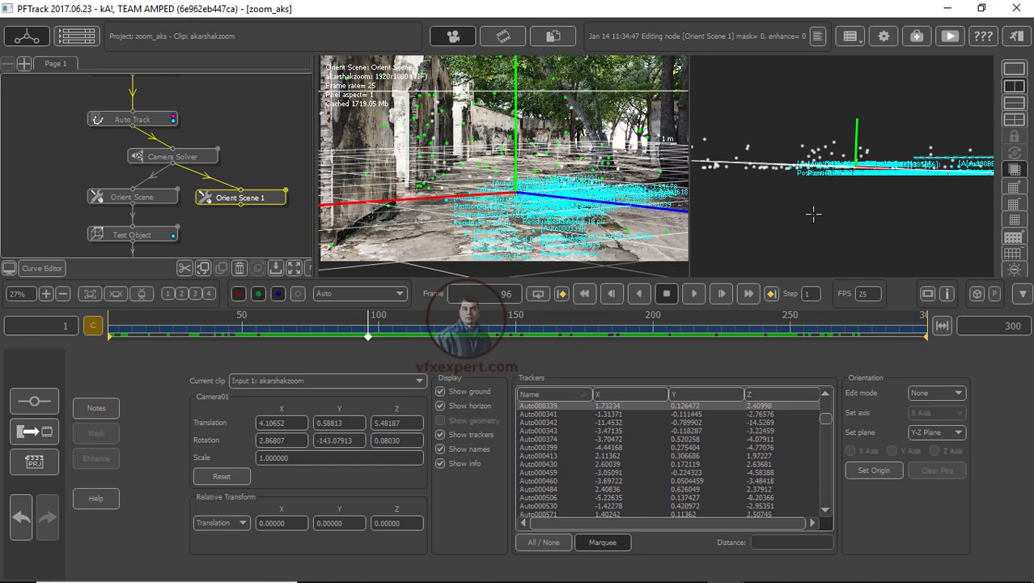
Step: Select a ground tracker in the camera view and, in Scale edit mode, scale the scene to about 1.4
middle_drag(814, 213, 869, 200)
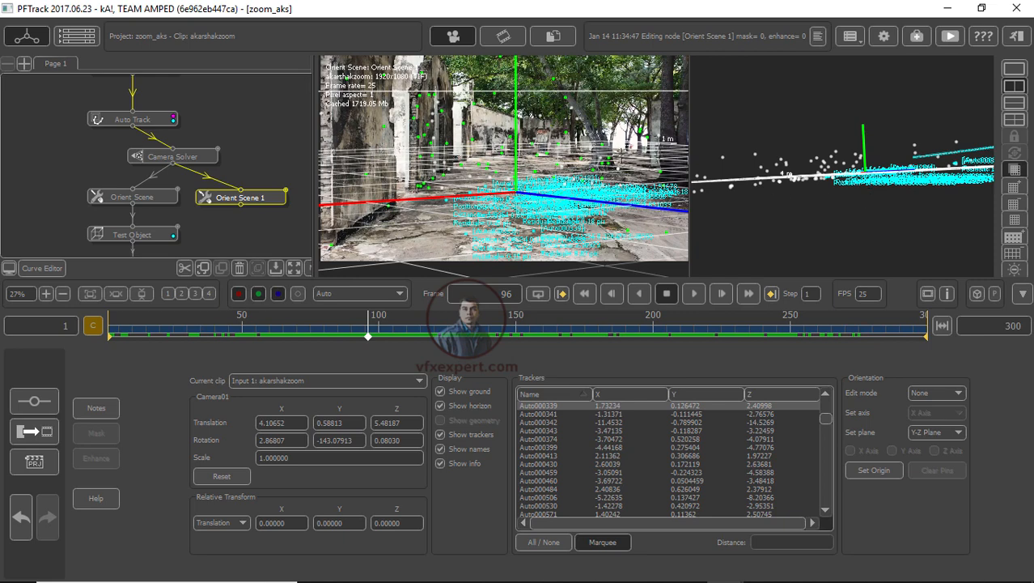
click(589, 232)
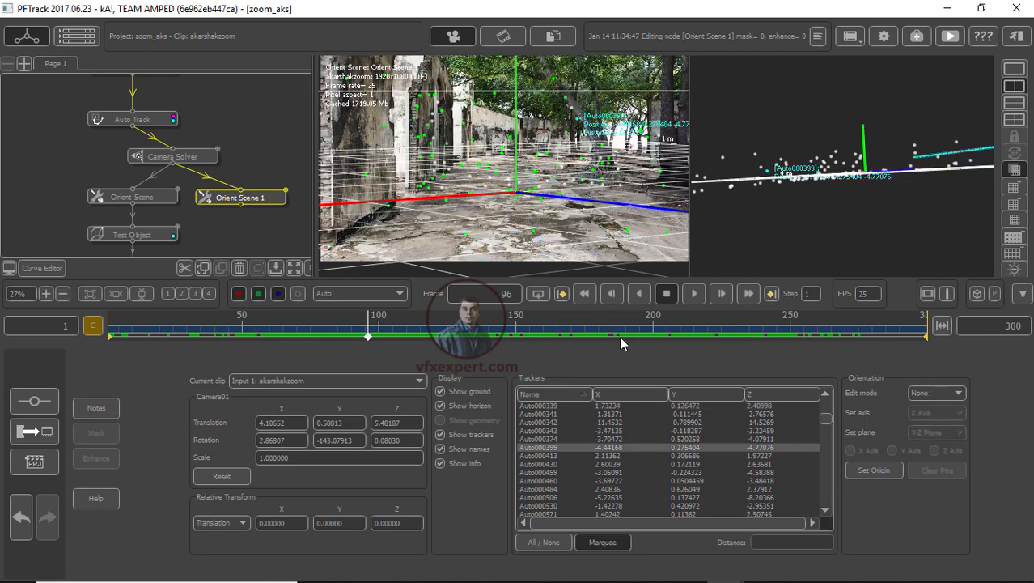
click(938, 394)
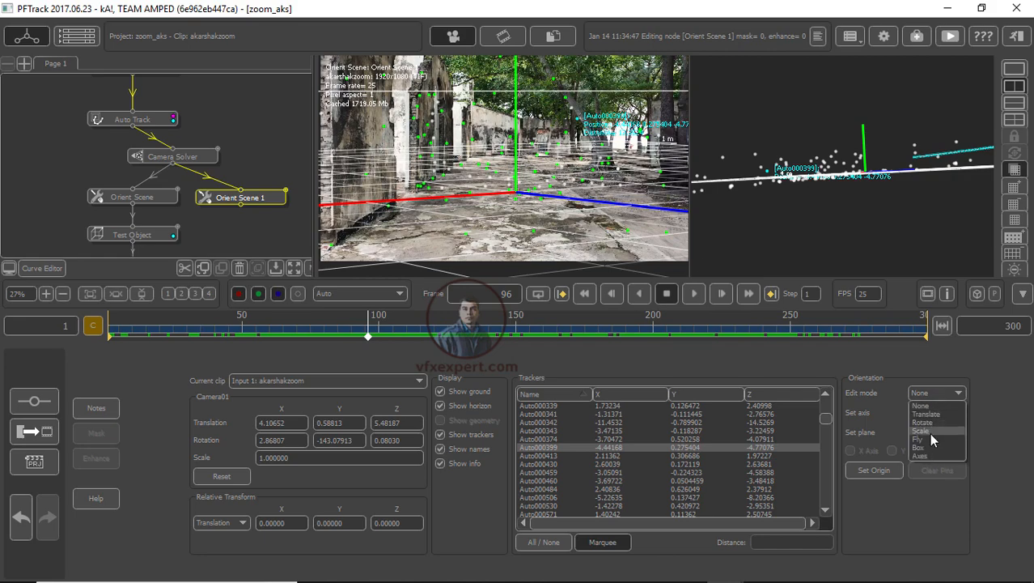
click(930, 433)
drag(513, 199, 495, 187)
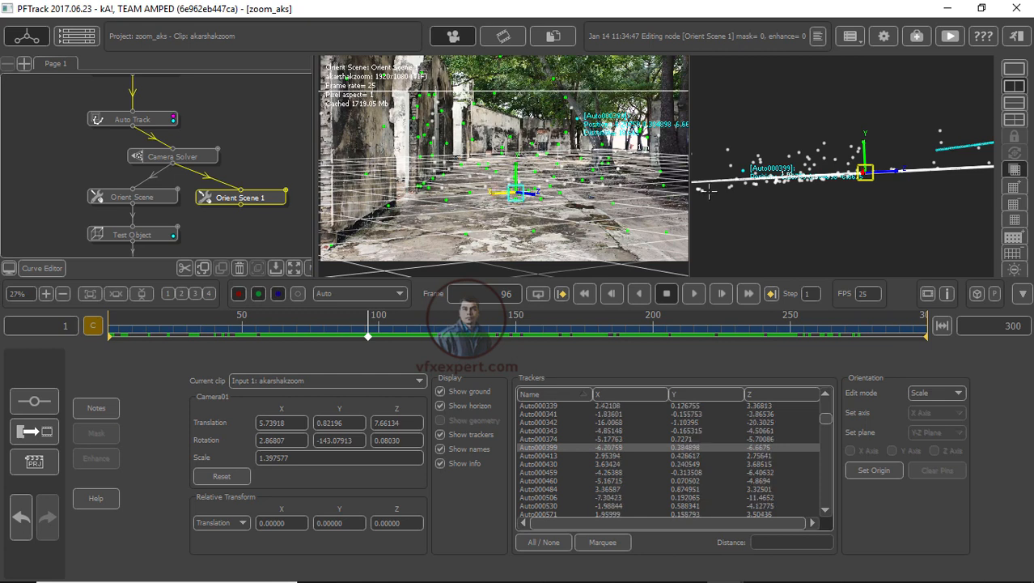
Step: Switch the edit mode to Rotate and rotate the scene so the ground grid tilts toward the floor
middle_drag(902, 217, 891, 197)
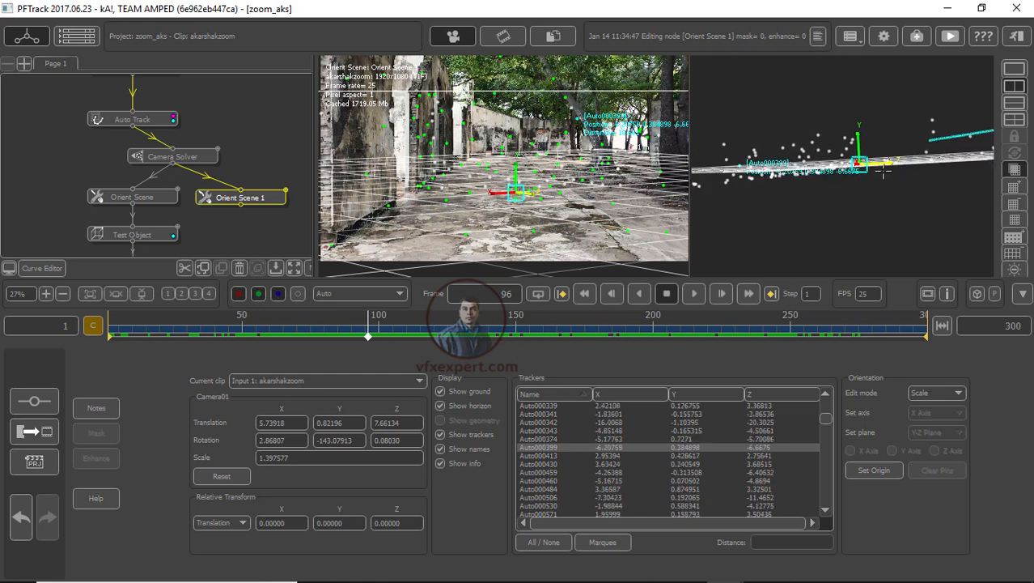
click(935, 393)
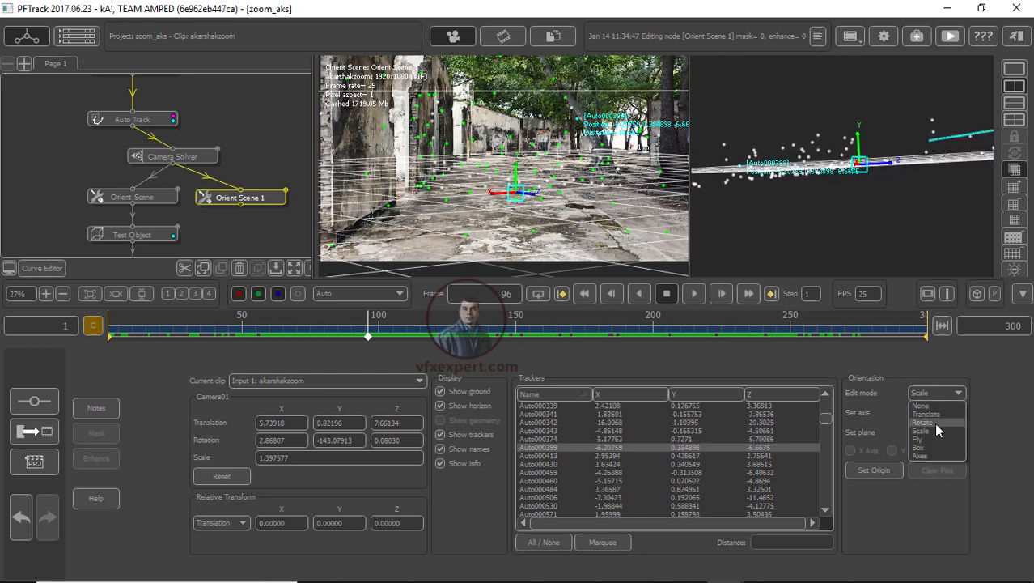
click(935, 423)
mouse_move(901, 168)
mouse_down()
mouse_move(896, 154)
mouse_move(886, 156)
mouse_up()
middle_drag(924, 216, 879, 237)
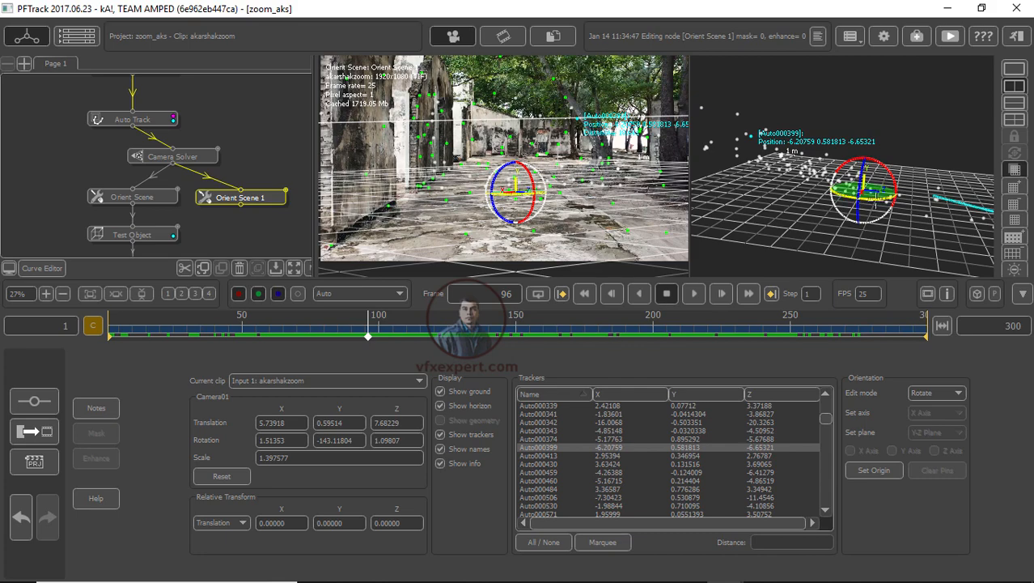
drag(866, 199, 879, 203)
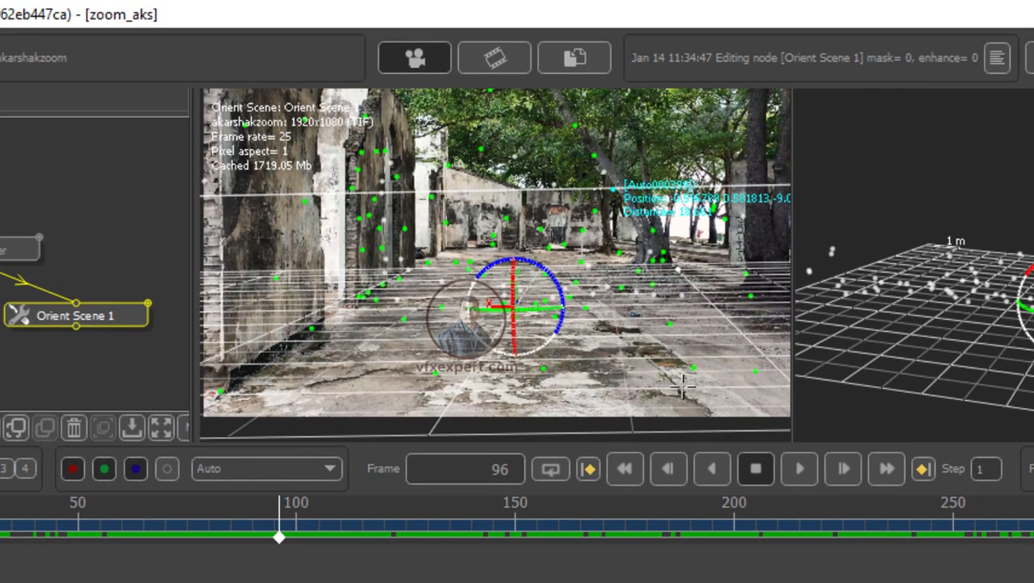
Step: Refine the scene rotation in the camera and perspective views until the ground grid lies on the floor
drag(560, 290, 547, 260)
drag(972, 352, 979, 384)
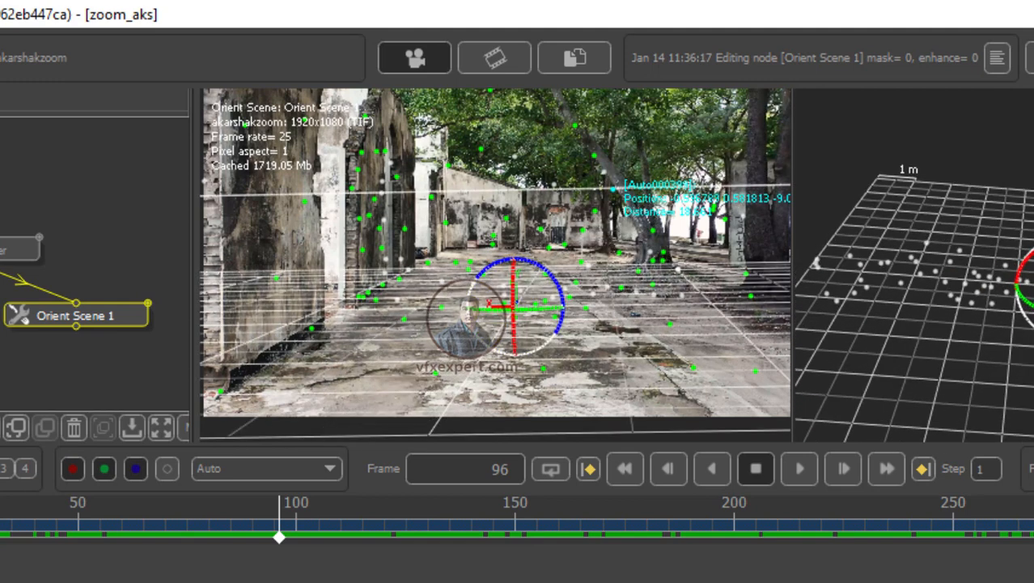
drag(1033, 307, 1022, 292)
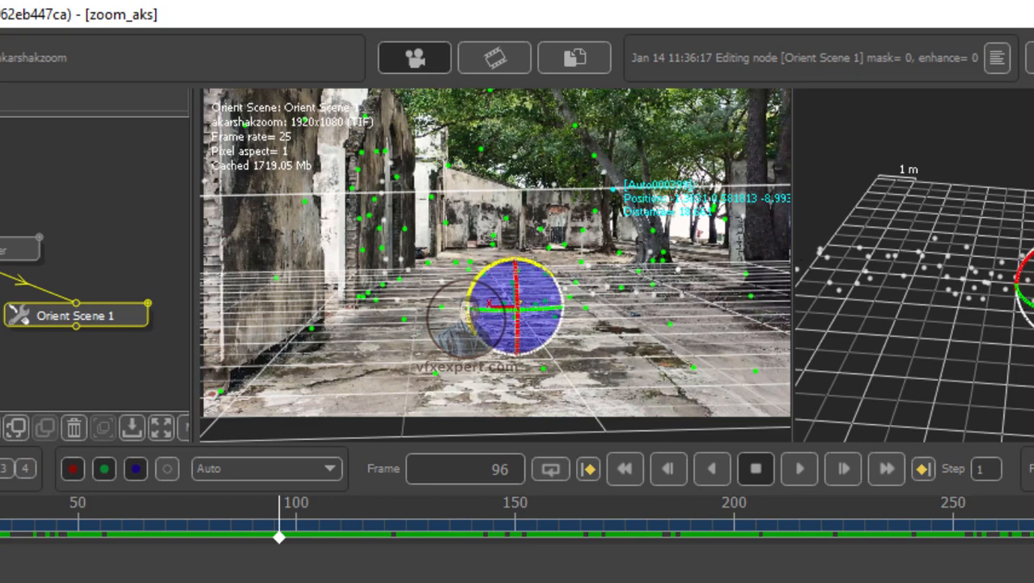
middle_drag(1028, 348, 1020, 381)
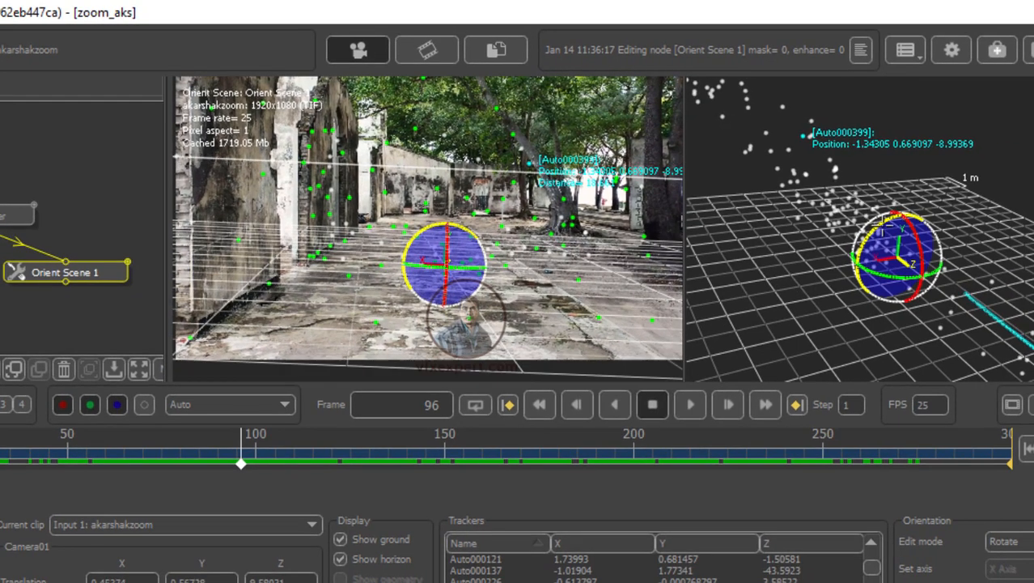
drag(883, 225, 880, 226)
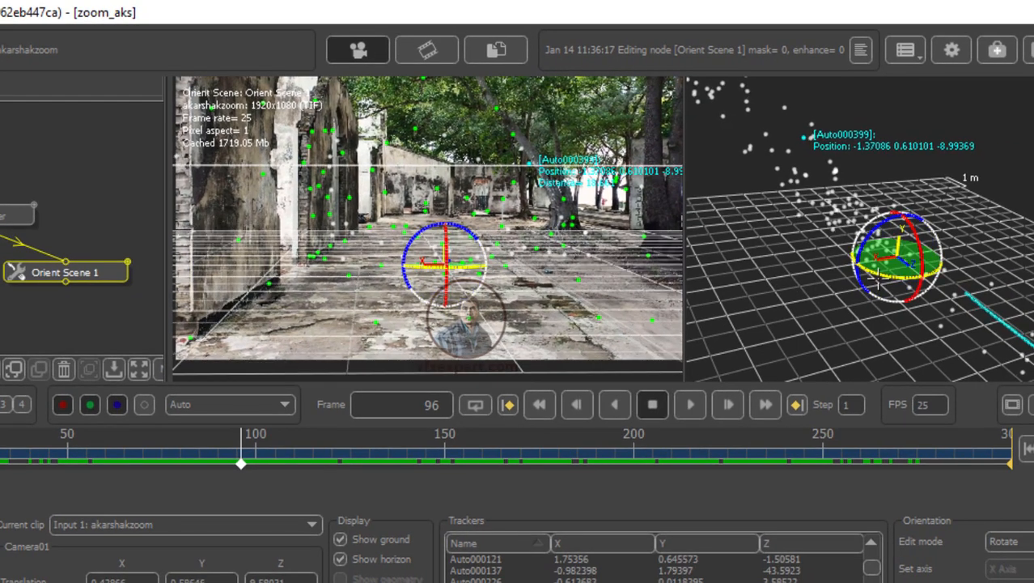
drag(873, 285, 878, 281)
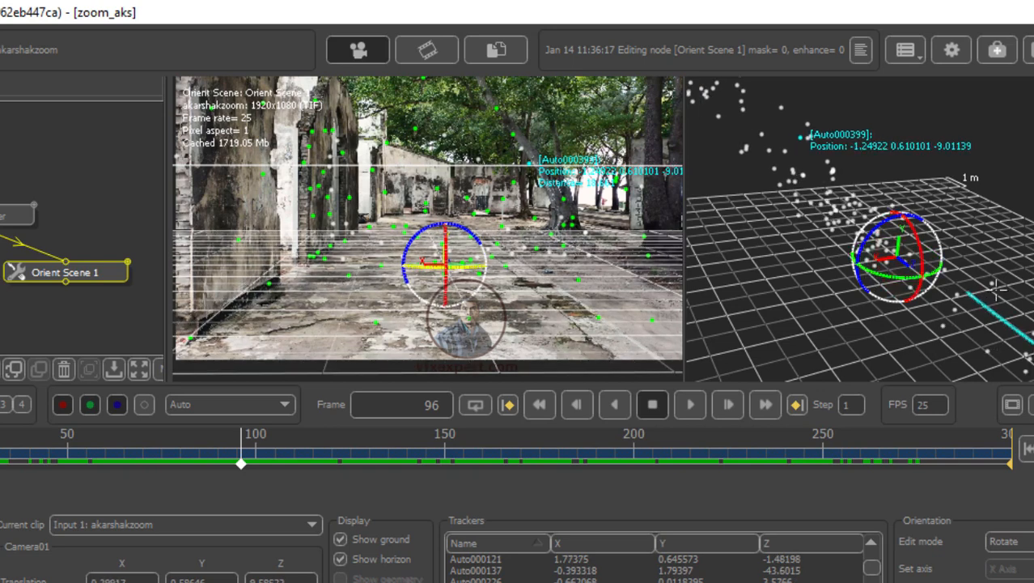
middle_drag(977, 305, 848, 334)
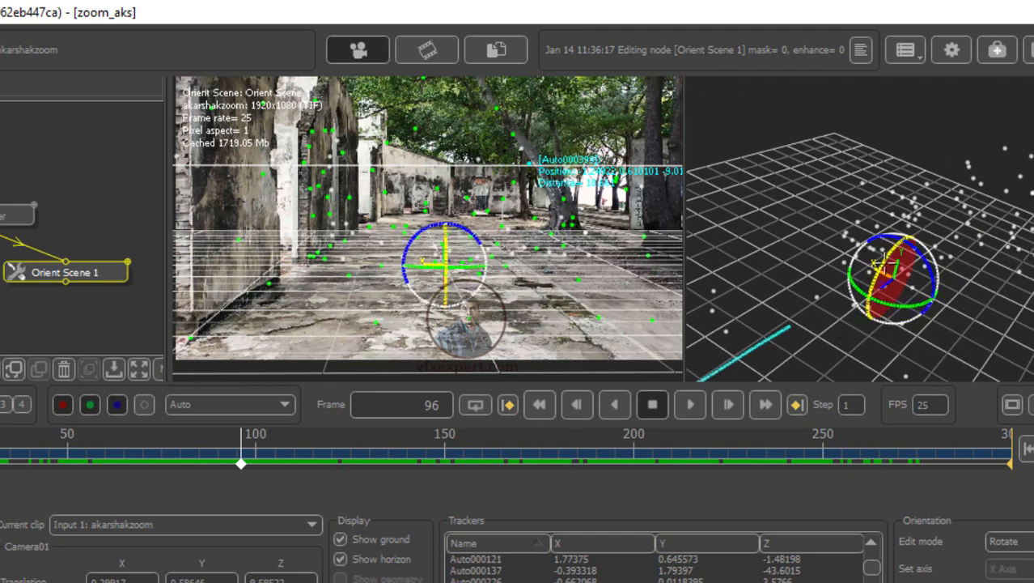
drag(879, 265, 897, 302)
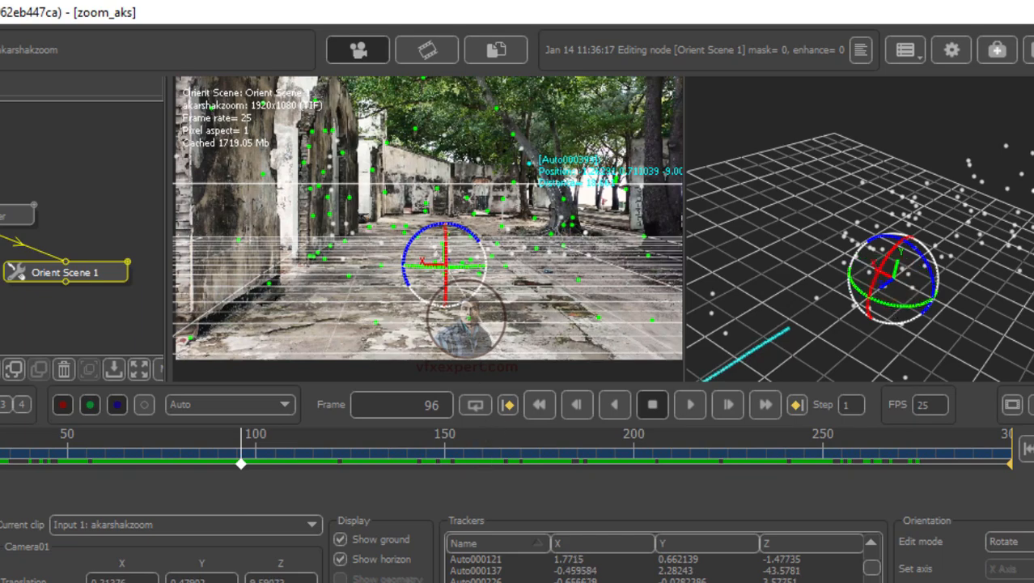
Step: Check the oriented scene in split and single viewport layouts while scrubbing the timeline
click(1015, 69)
click(1015, 86)
middle_drag(781, 230, 839, 242)
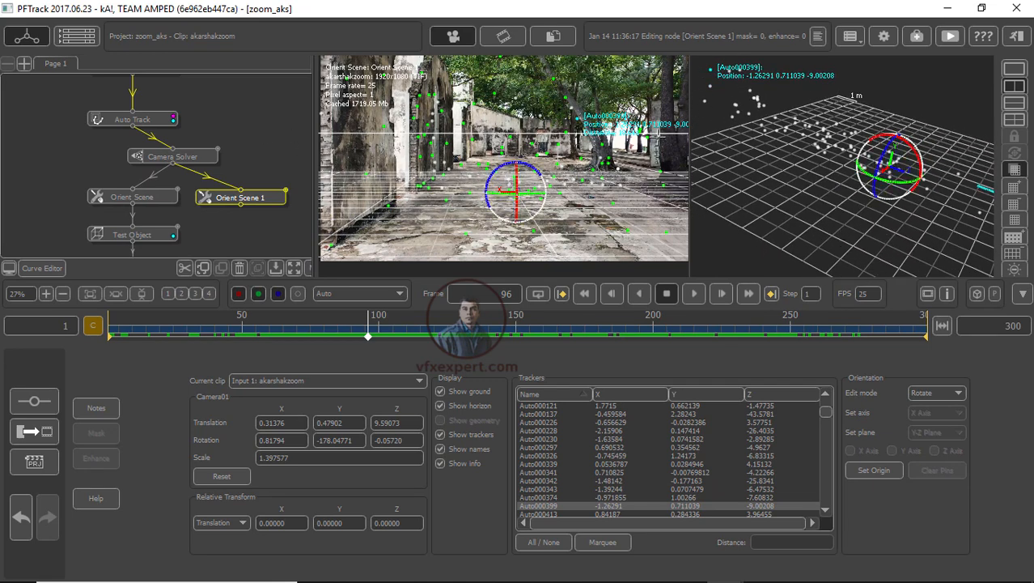
click(1015, 69)
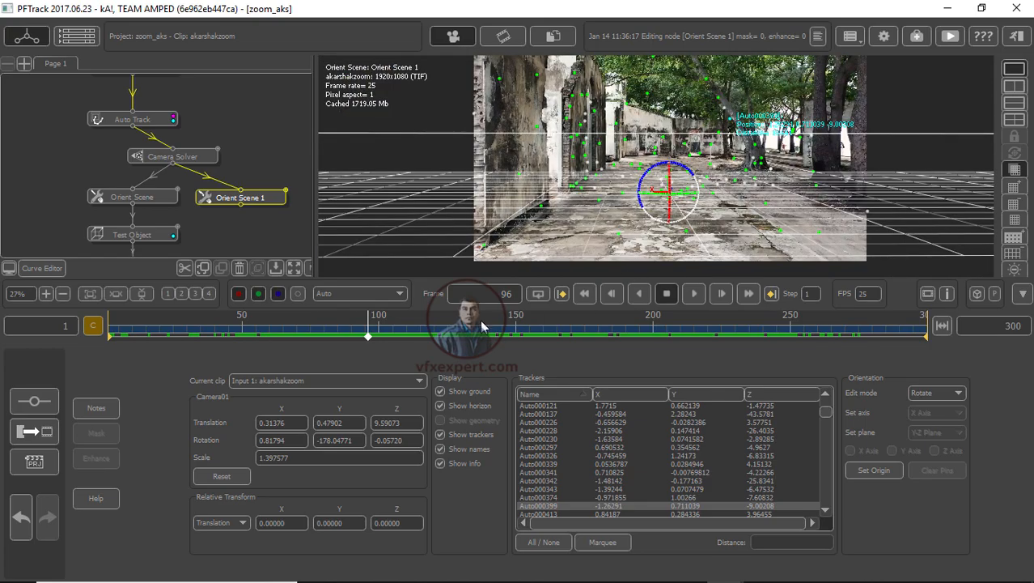
drag(409, 329, 307, 328)
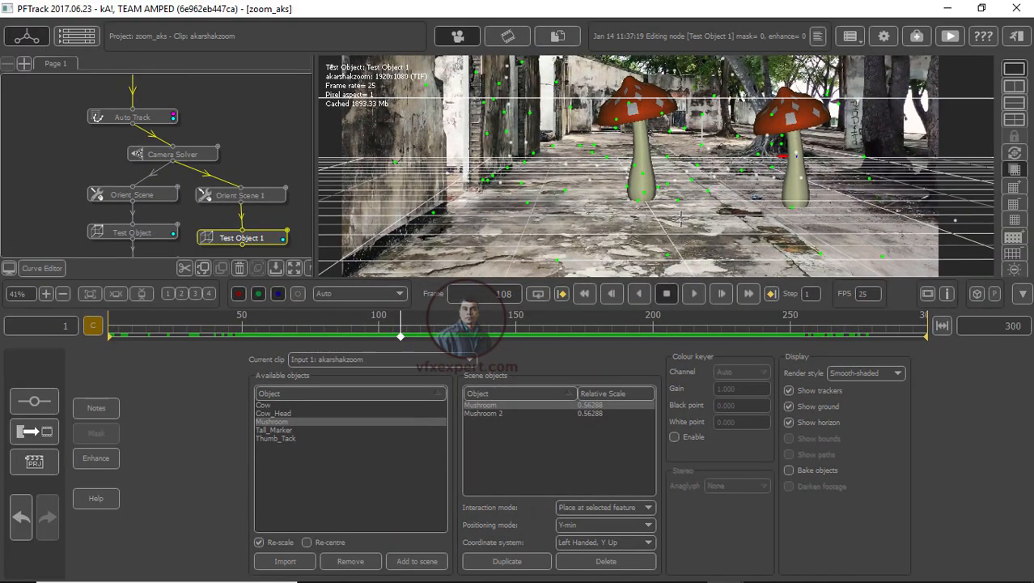
Step: Turn off the ground, horizon and tracker display in the Test Object 1 node
click(790, 407)
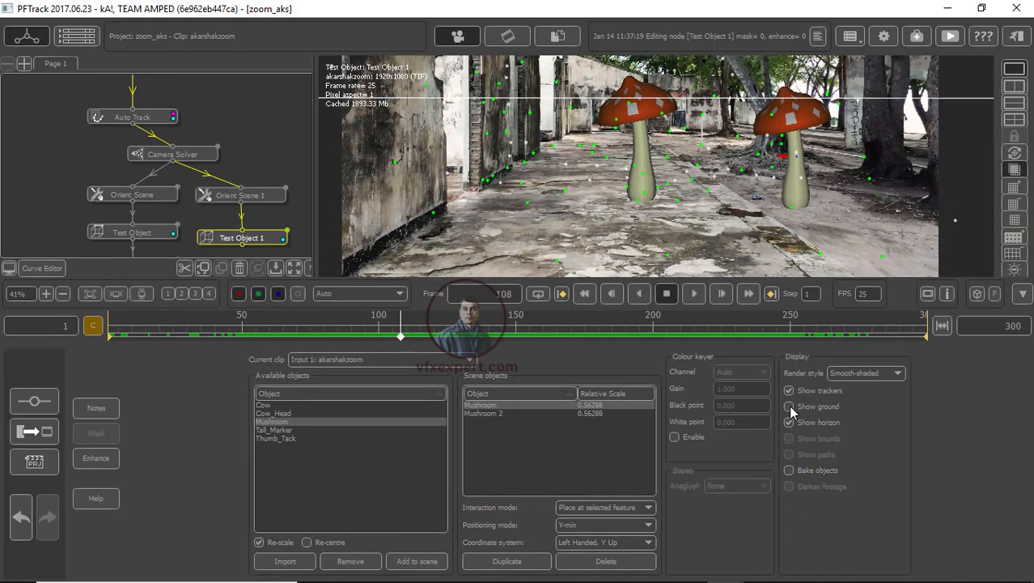
click(789, 422)
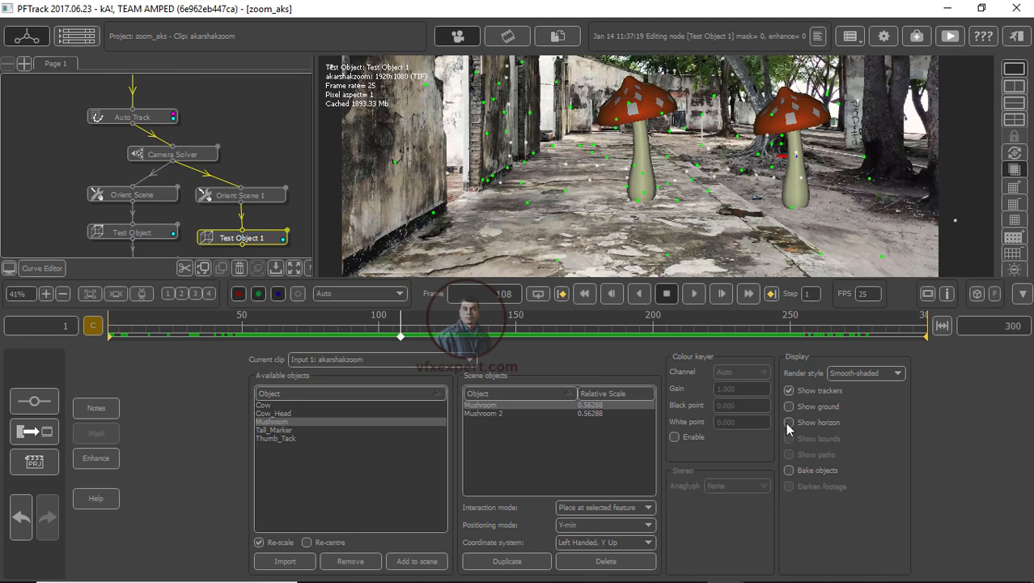
click(789, 425)
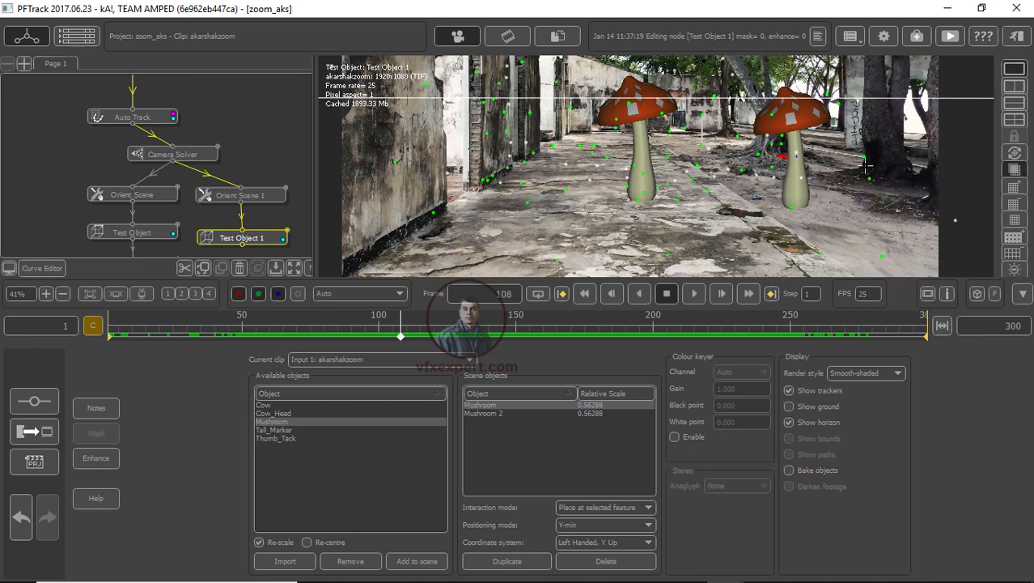
click(790, 424)
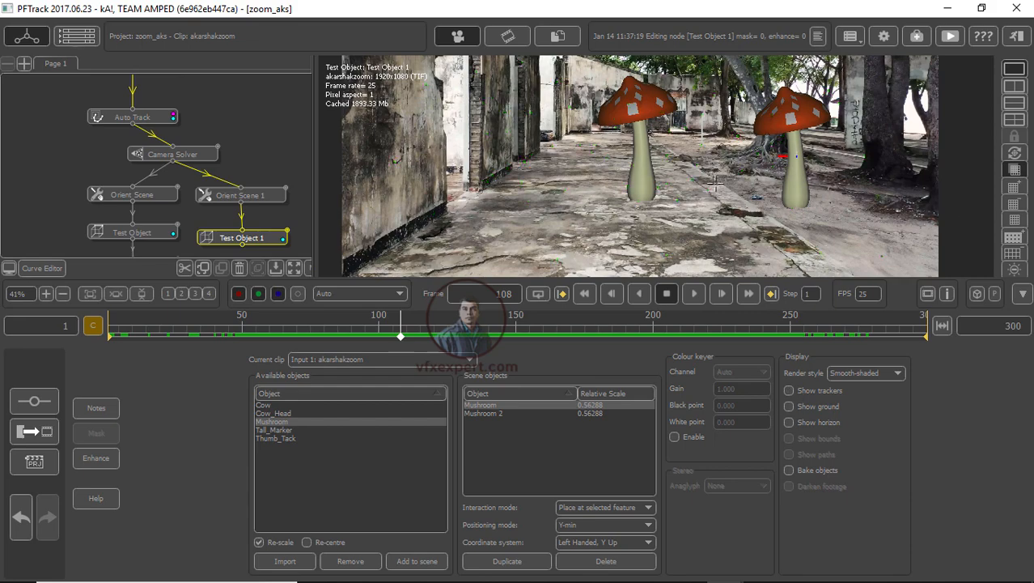
Step: Review the mushroom test objects by zooming the viewer and scrubbing through the shot
scroll(820, 223, up, 1)
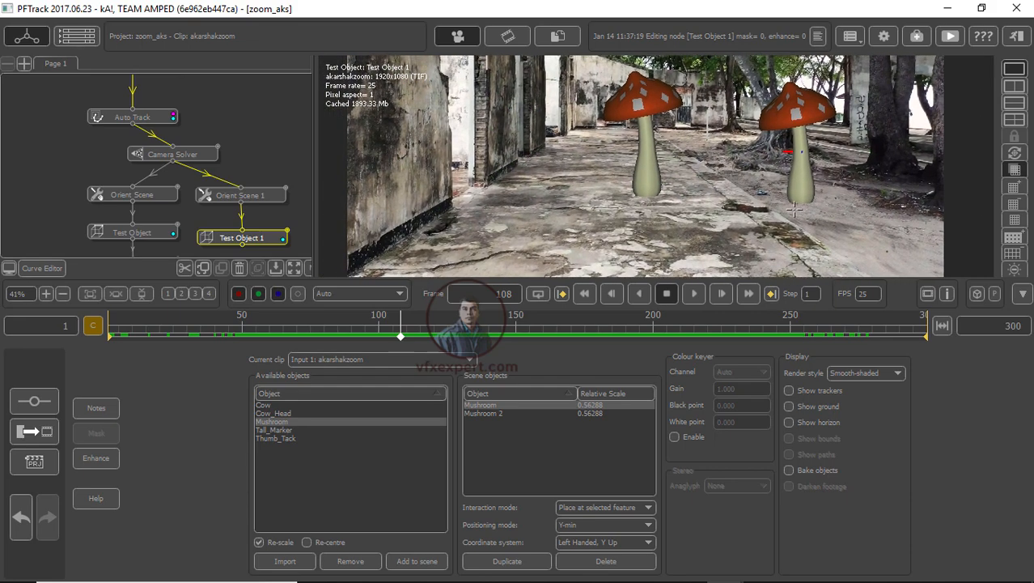
drag(523, 335, 403, 335)
scroll(762, 204, down, 1)
scroll(762, 204, down, 1)
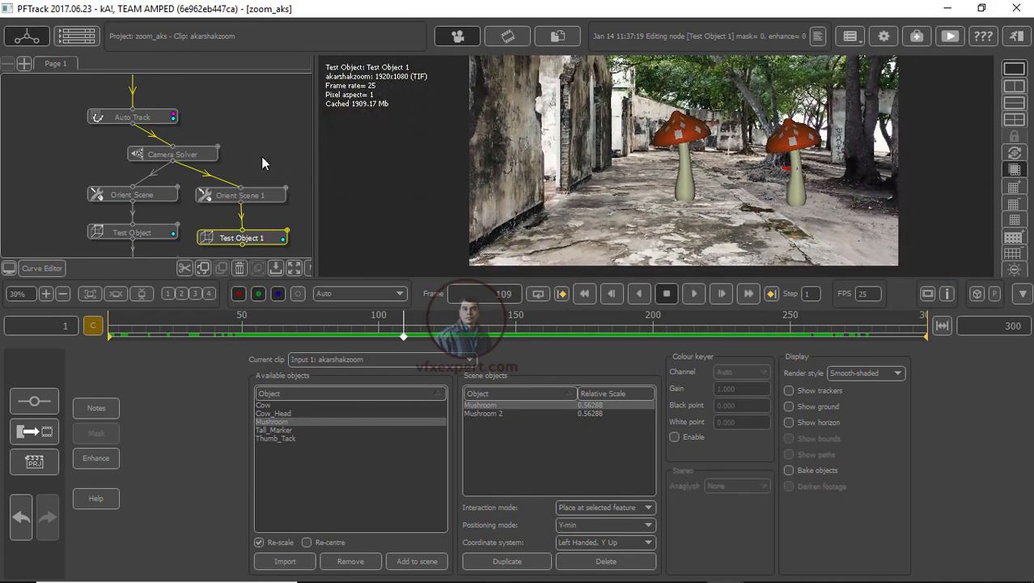
Step: Open the Export node, set the scene format to Autodesk Maya 2011 Ascii and browse the export path
middle_drag(279, 197, 292, 139)
middle_drag(248, 226, 285, 233)
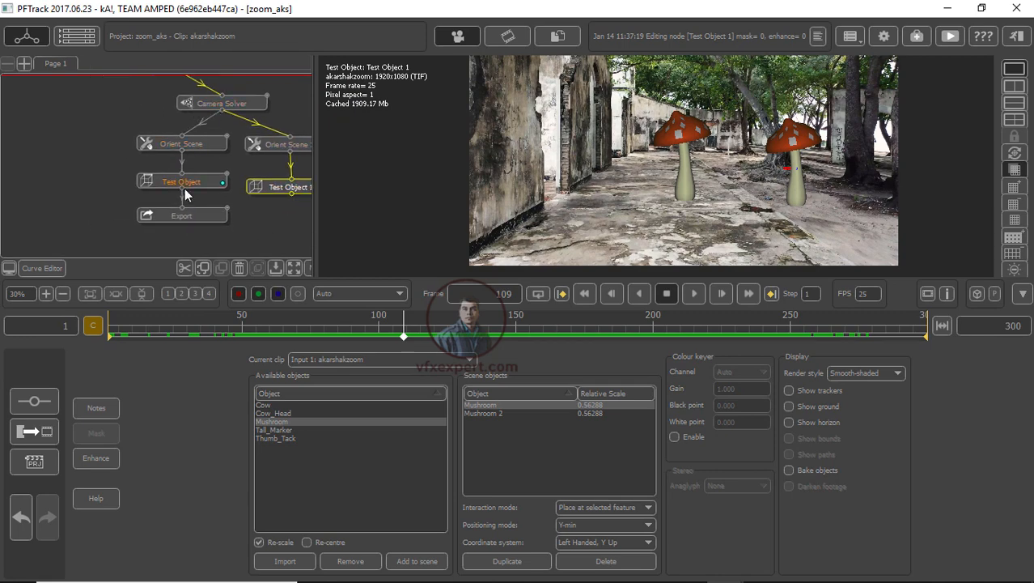
click(206, 213)
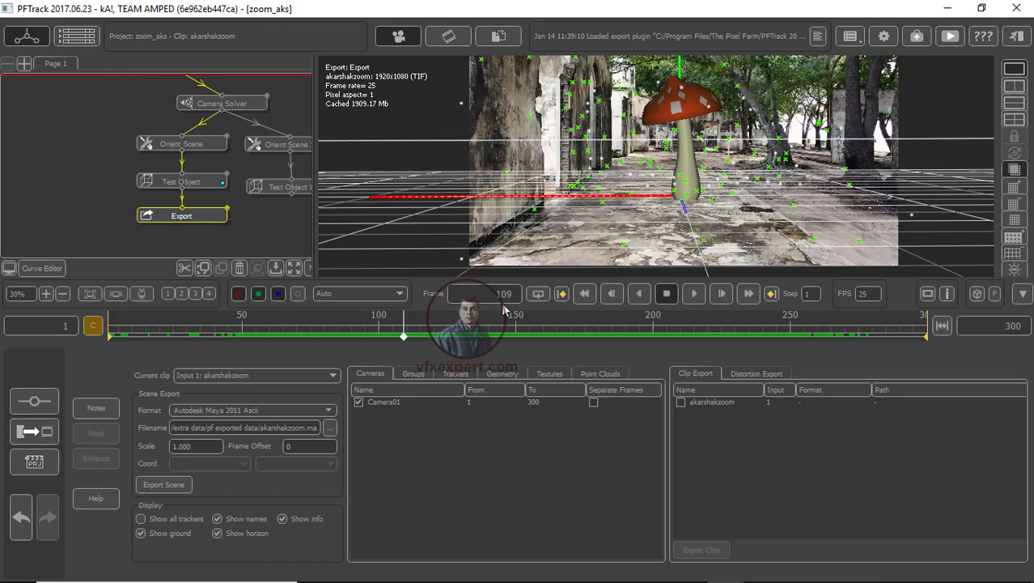
drag(270, 336, 418, 338)
middle_drag(253, 228, 240, 206)
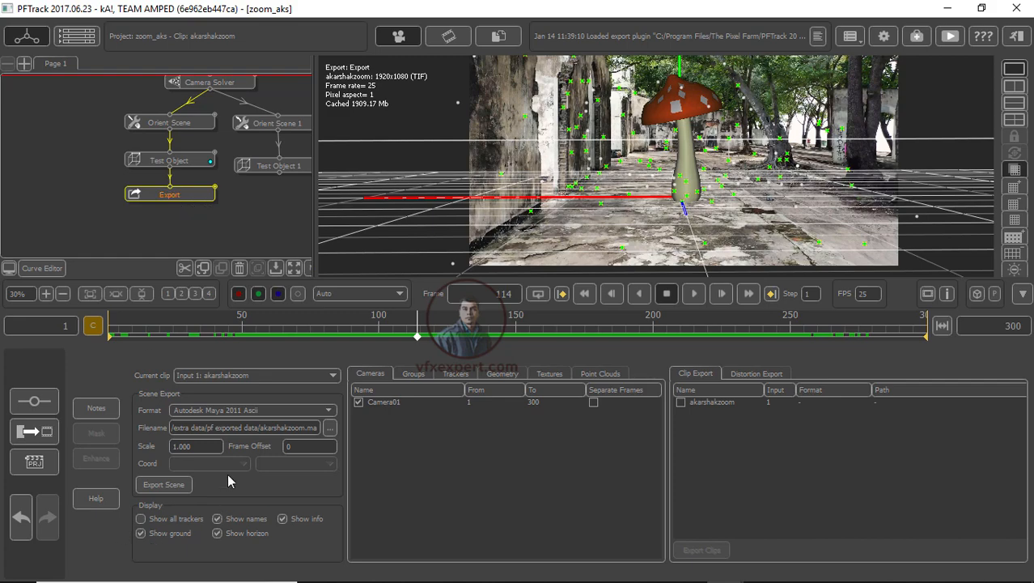
click(326, 411)
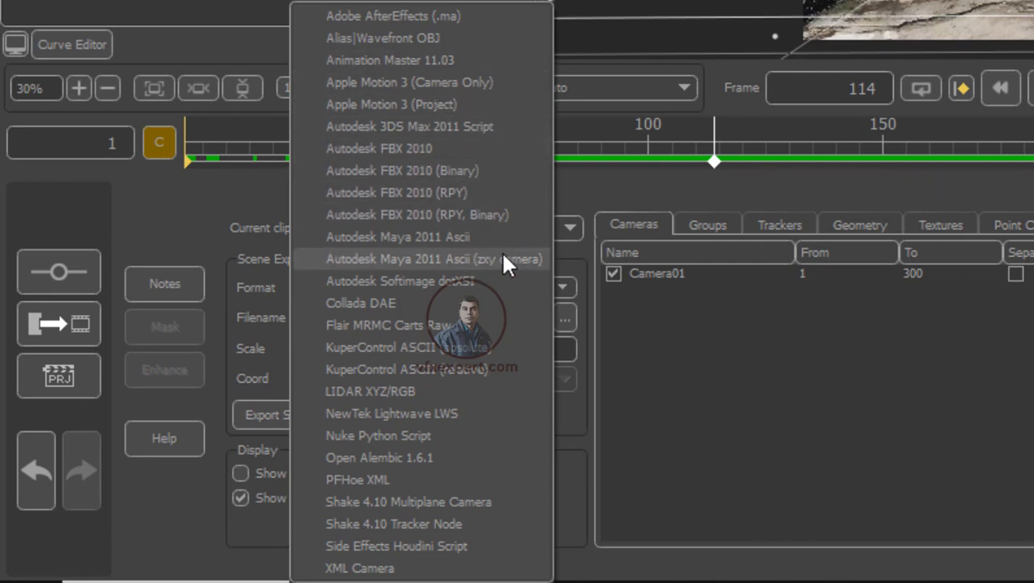
click(400, 237)
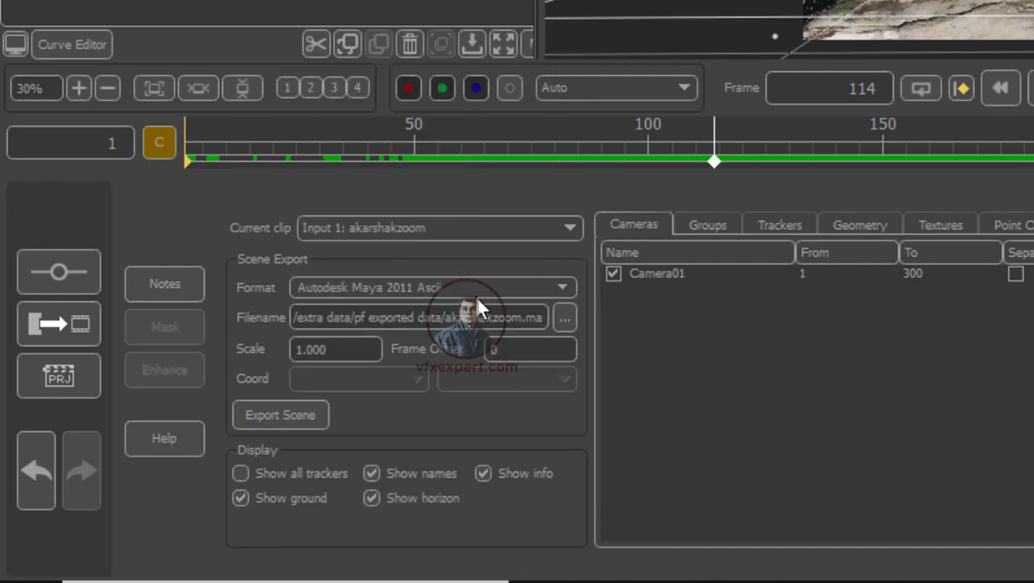
click(565, 320)
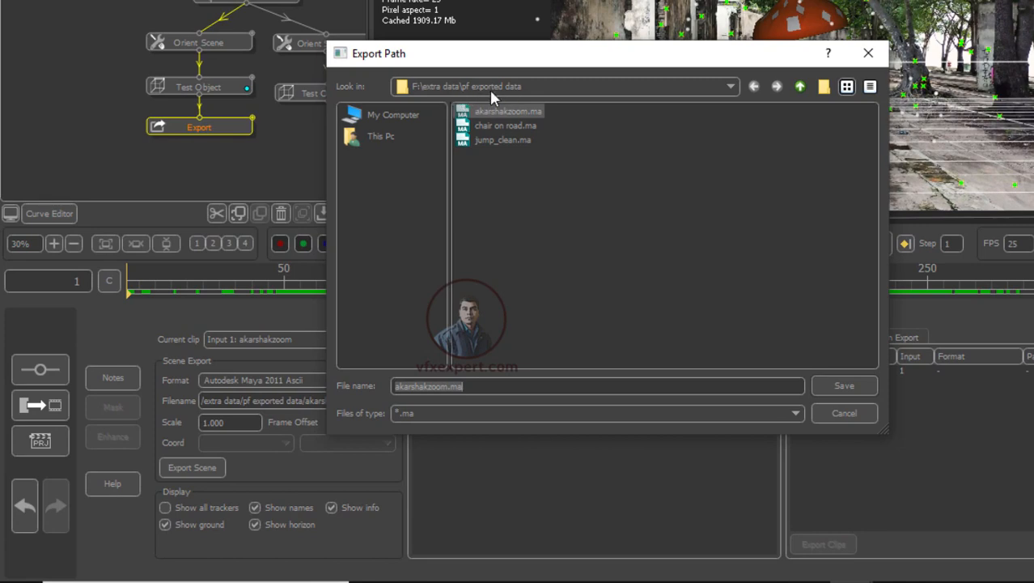
click(869, 53)
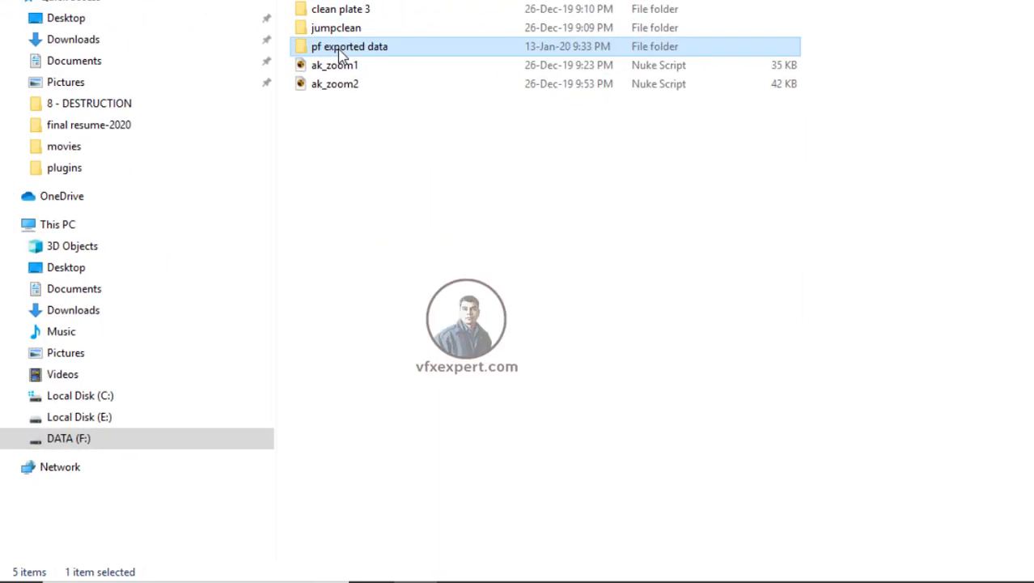
Step: Switch to File Explorer and open the pf exported data folder to locate akarshakzoom.ma
double_click(340, 49)
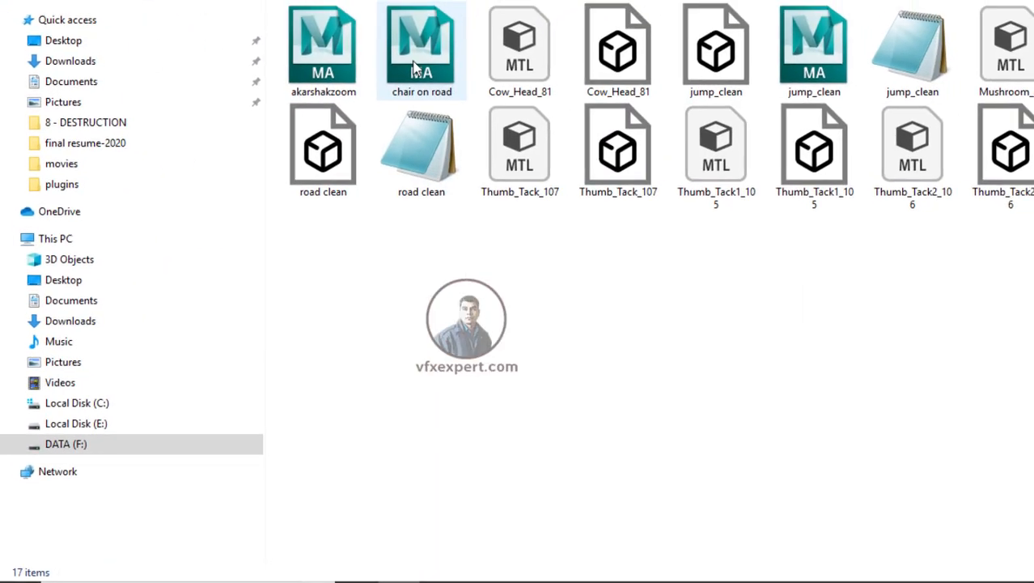
click(324, 25)
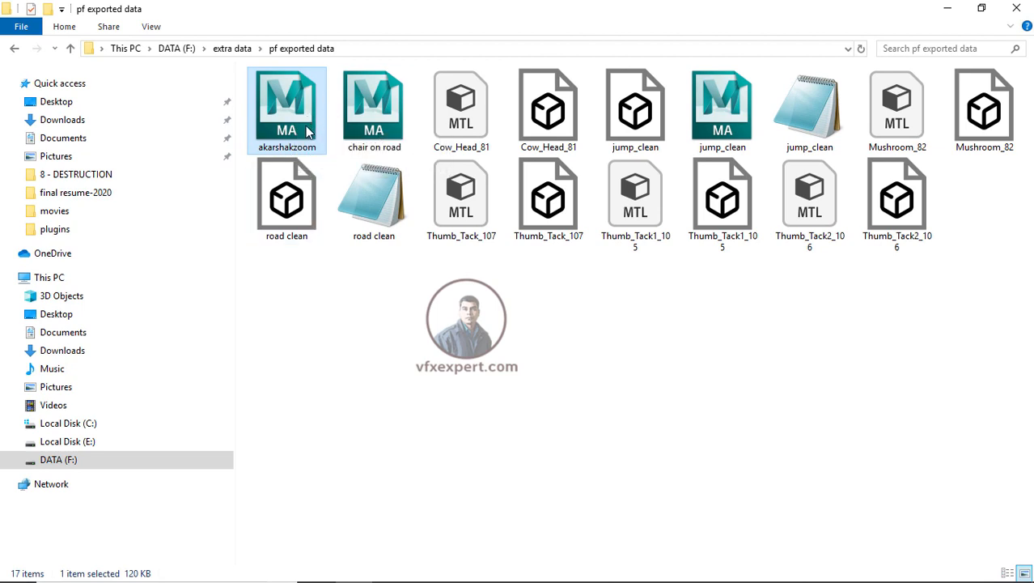
click(446, 316)
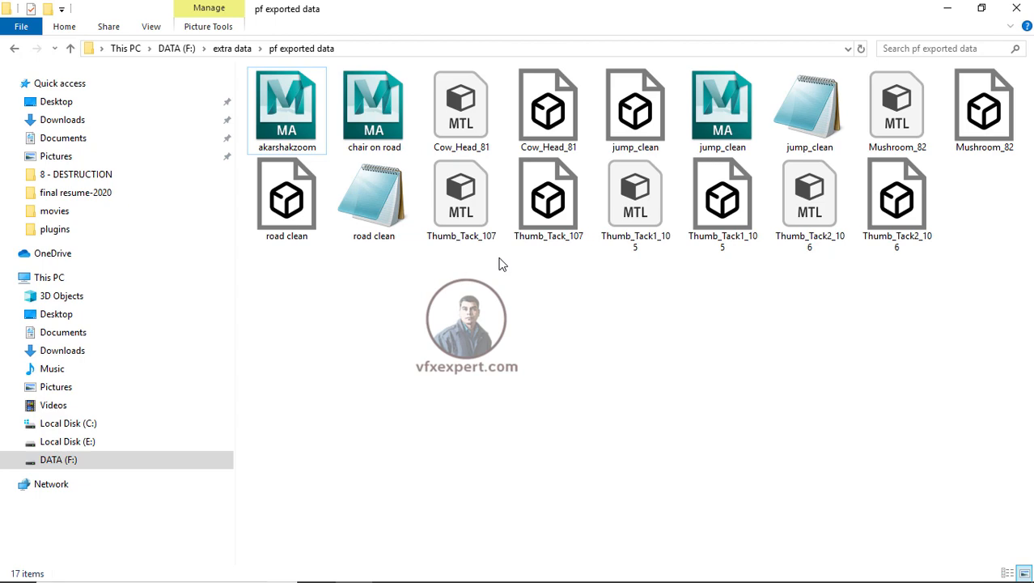
Step: Minimize File Explorer and PFTrack and switch to Autodesk Maya 2015
click(957, 12)
right_click(559, 235)
click(596, 278)
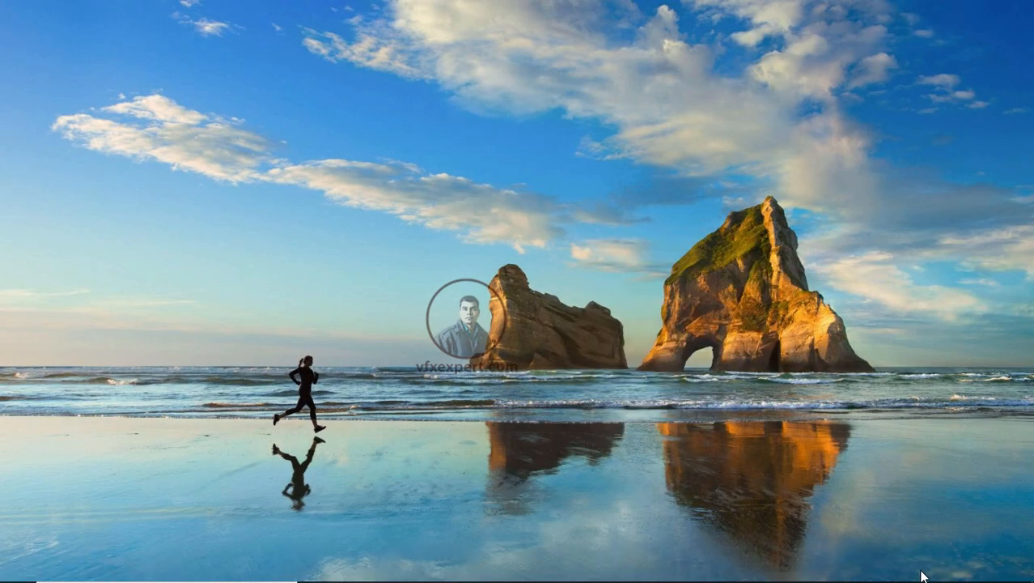
mouse_move(923, 577)
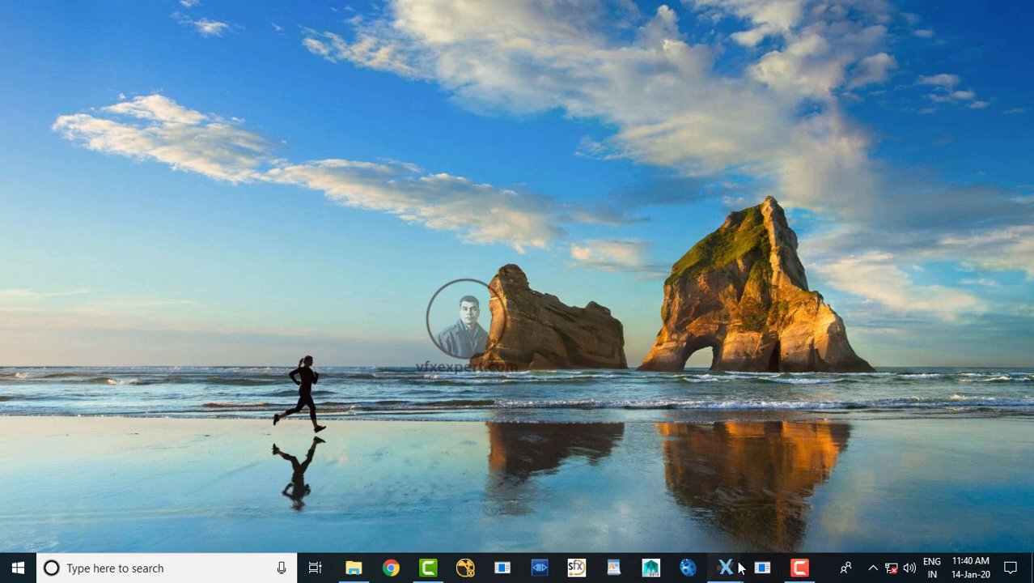
mouse_move(741, 569)
click(782, 527)
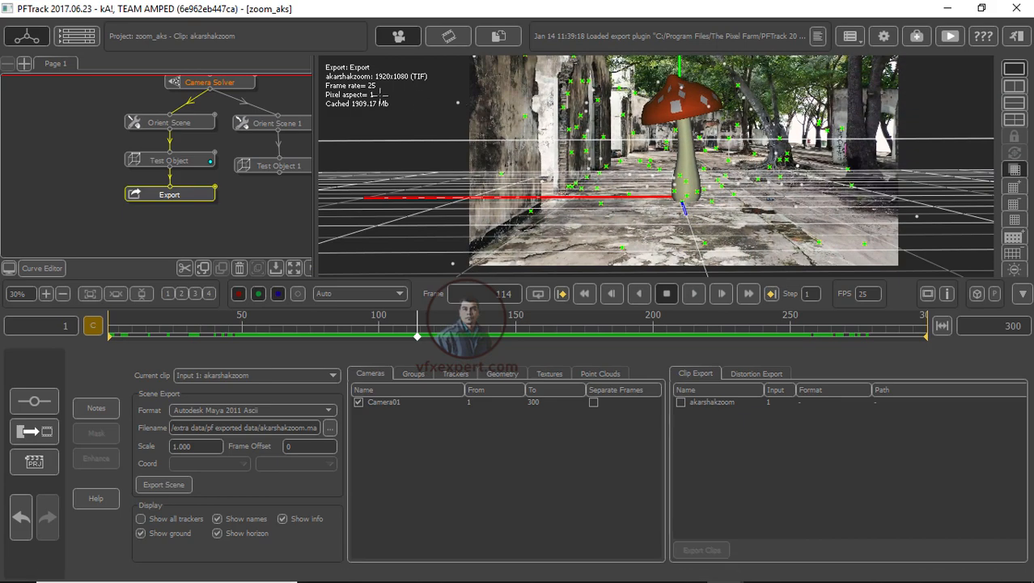
click(957, 8)
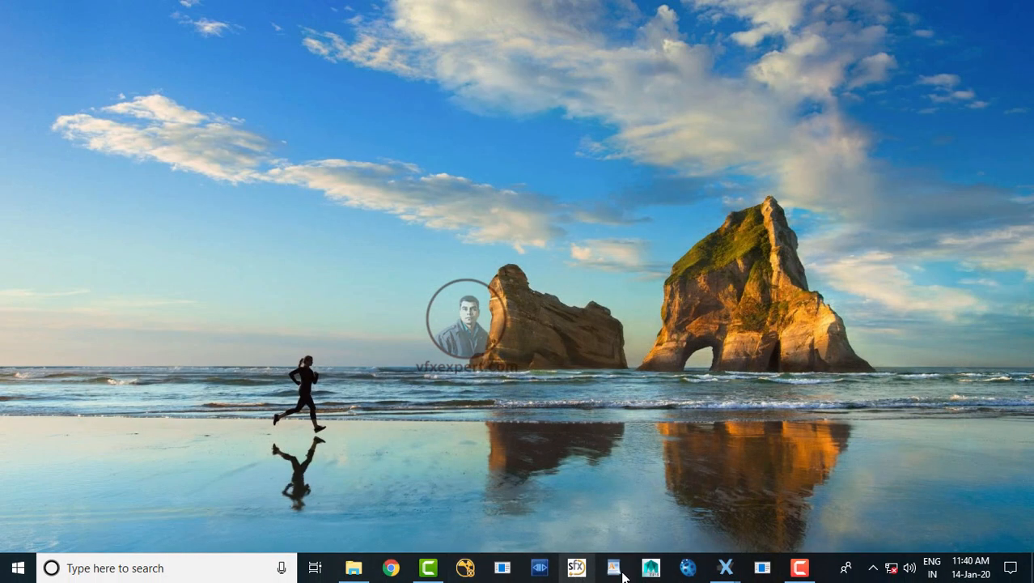
click(653, 570)
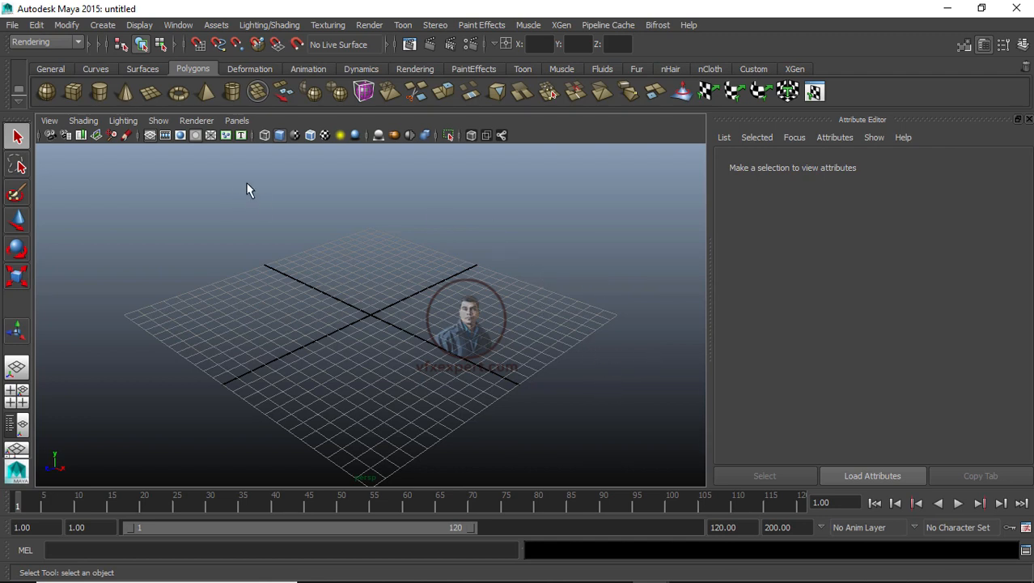
Step: Create a new scene with PAL (25 fps) time units
click(12, 25)
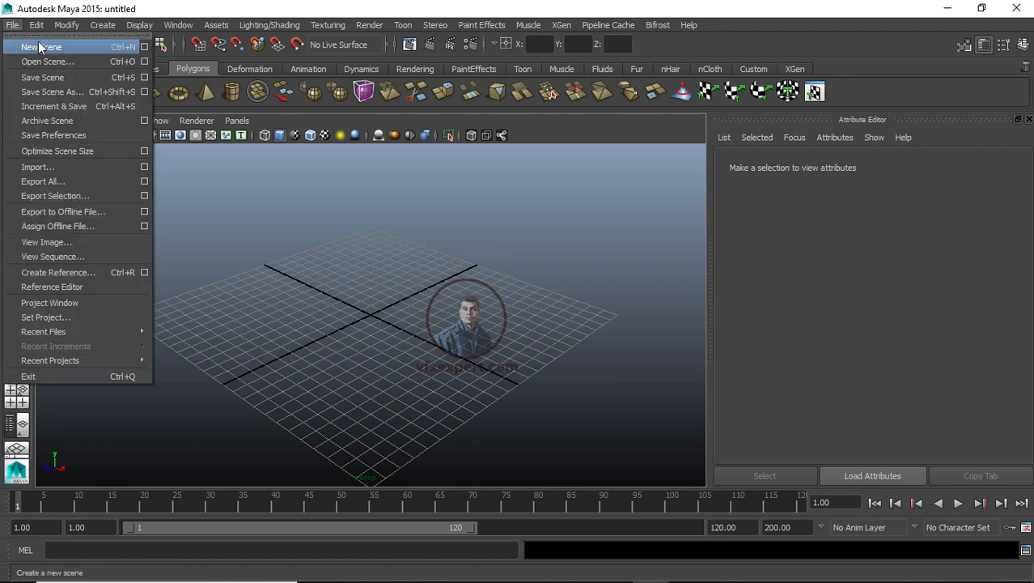
click(144, 47)
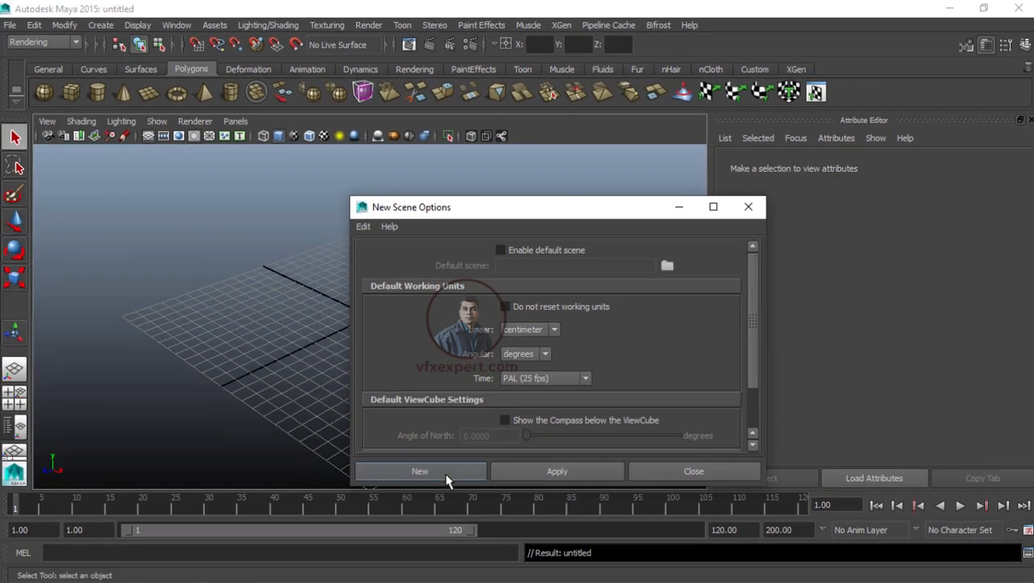
click(429, 578)
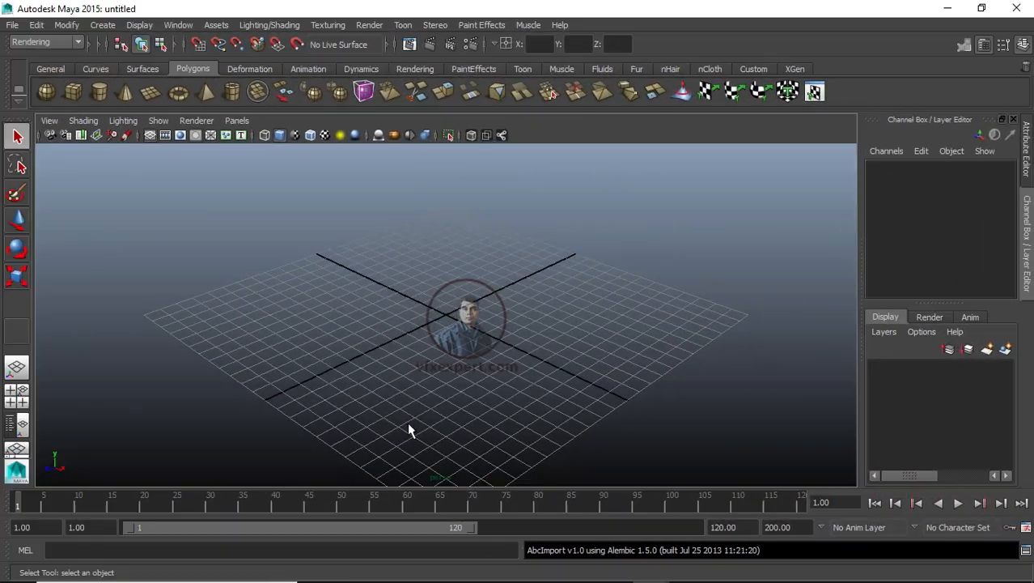
Step: Bring akarshakzoom.ma from the pf exported data folder into the Maya scene
click(294, 507)
click(354, 570)
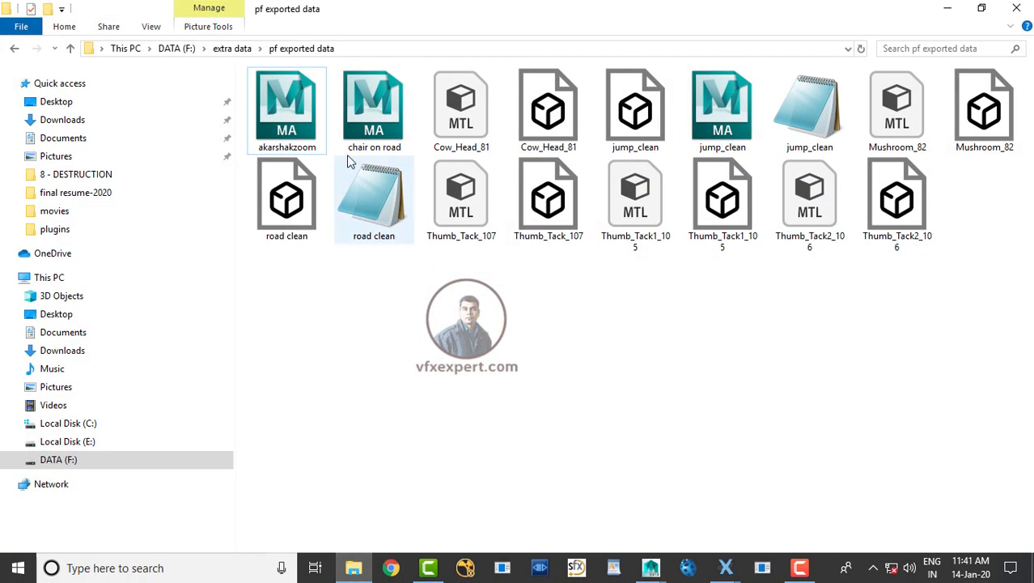
drag(297, 125, 397, 293)
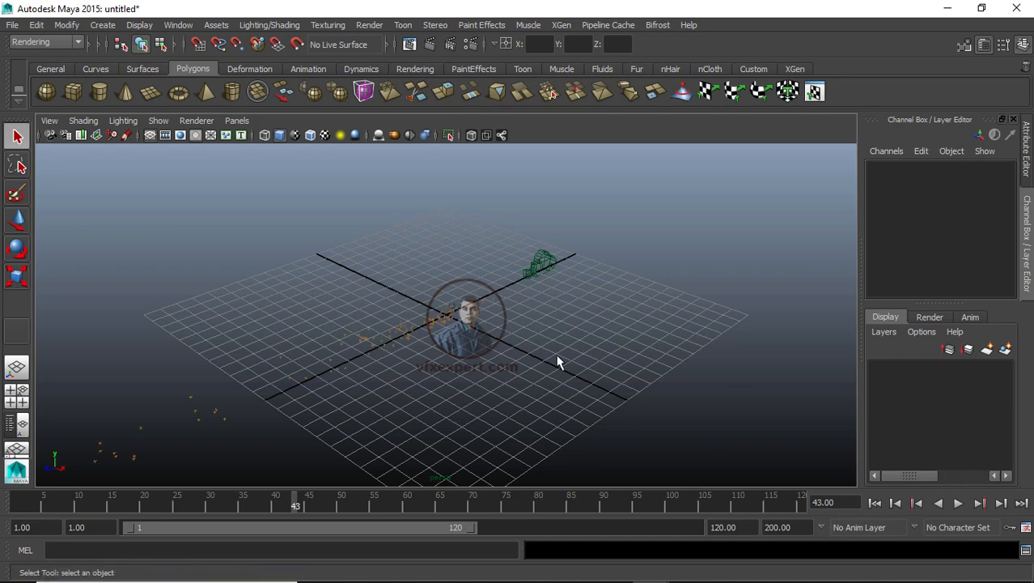
Step: Review the imported camera and tracking points by orbiting the view and playing the timeline
scroll(690, 377, up, 8)
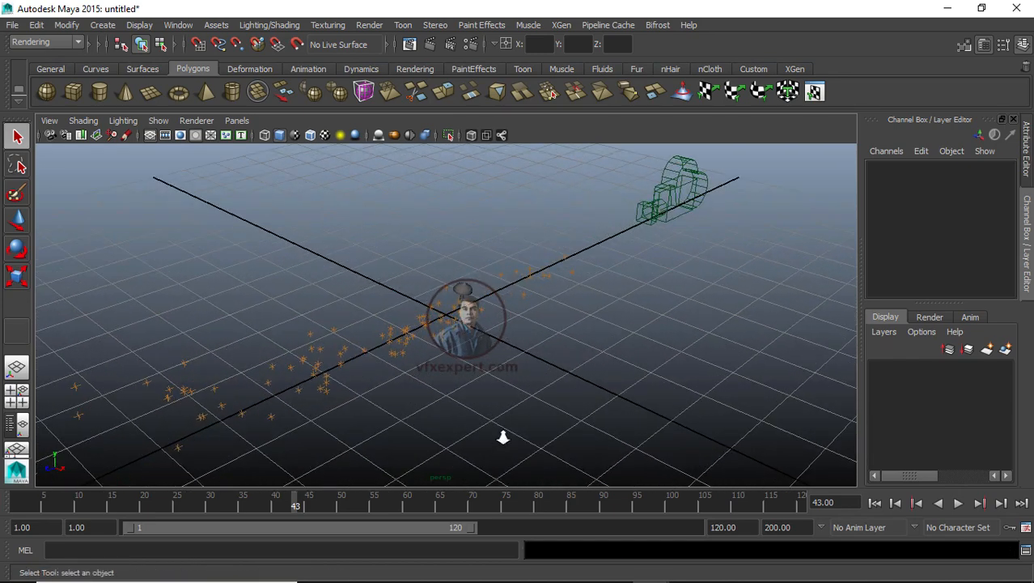
alt+drag(503, 438, 502, 336)
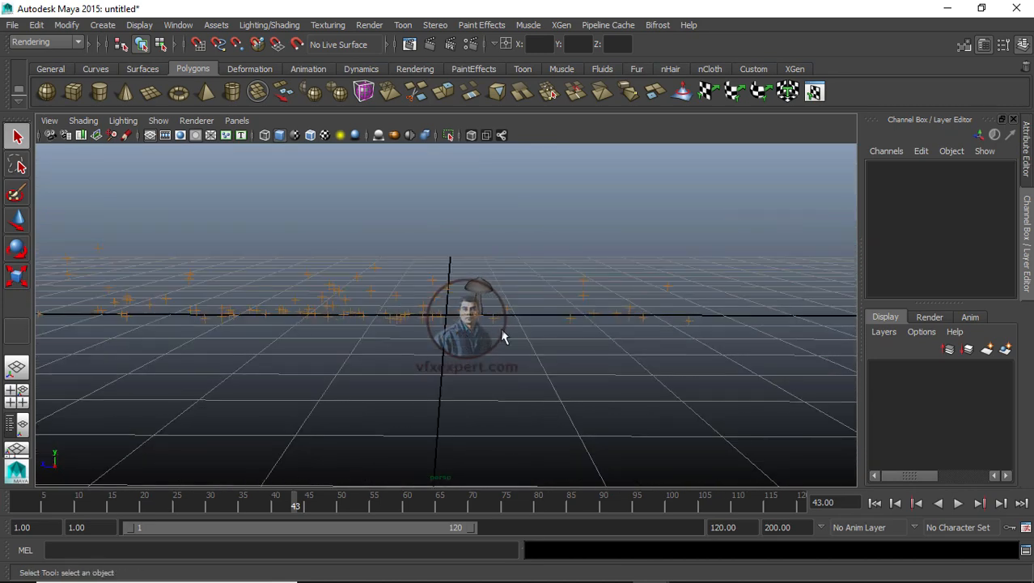
alt+drag(542, 390, 615, 408)
key(alt+v)
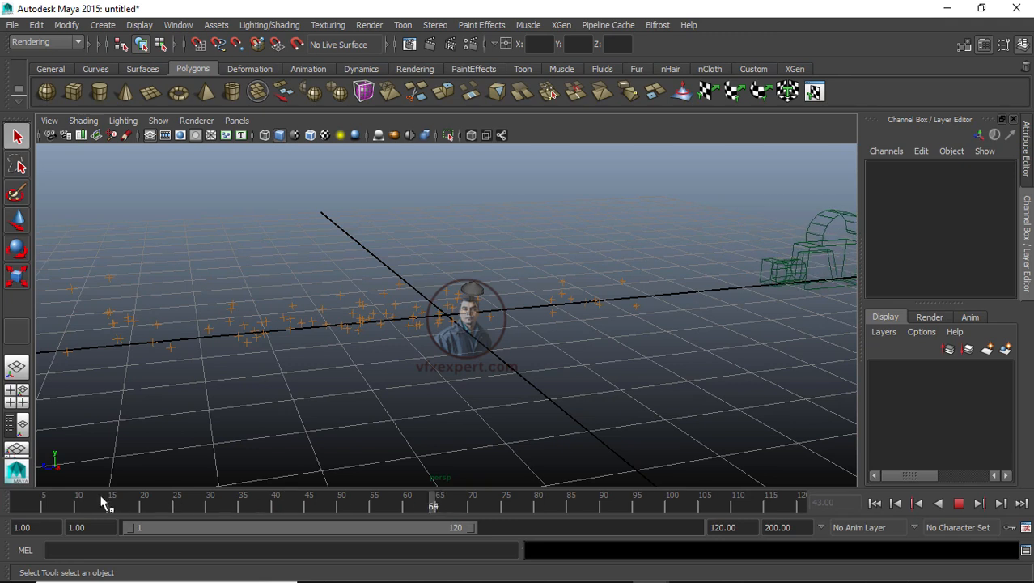
click(150, 495)
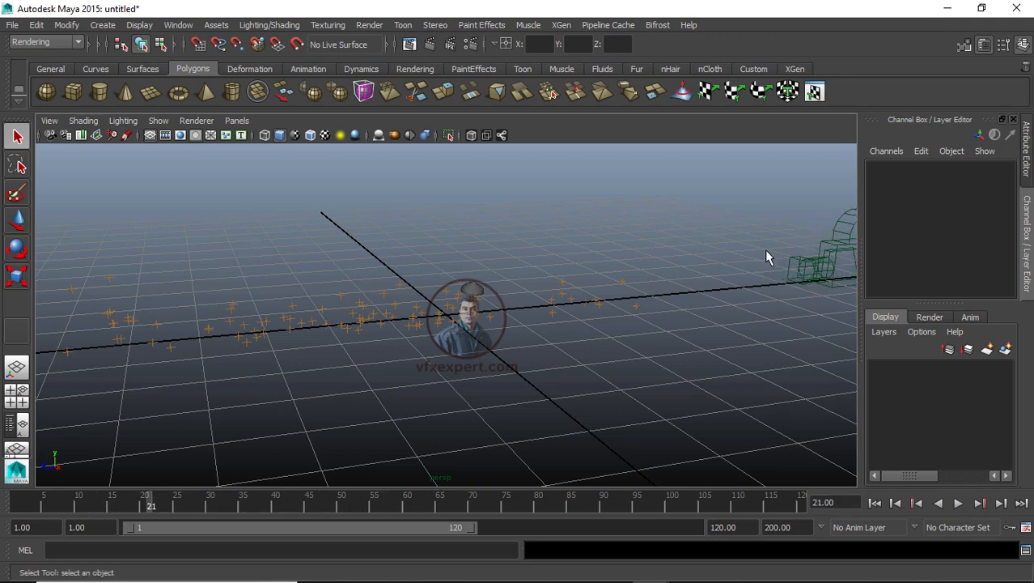
Step: Look through the akarshakzoom:Camera01_2 camera and play the shot to check the mushroom alignment
click(238, 123)
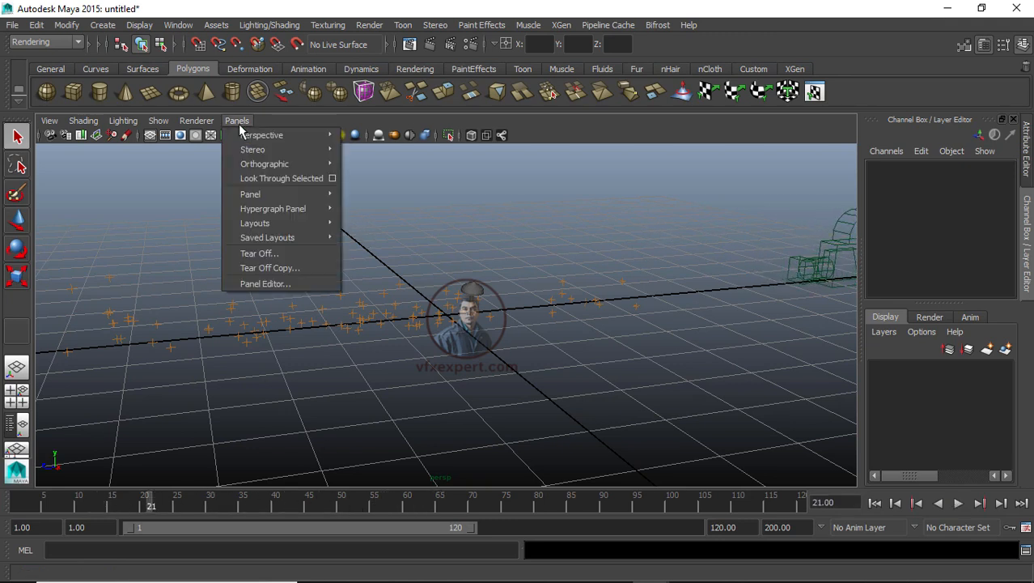
mouse_move(265, 134)
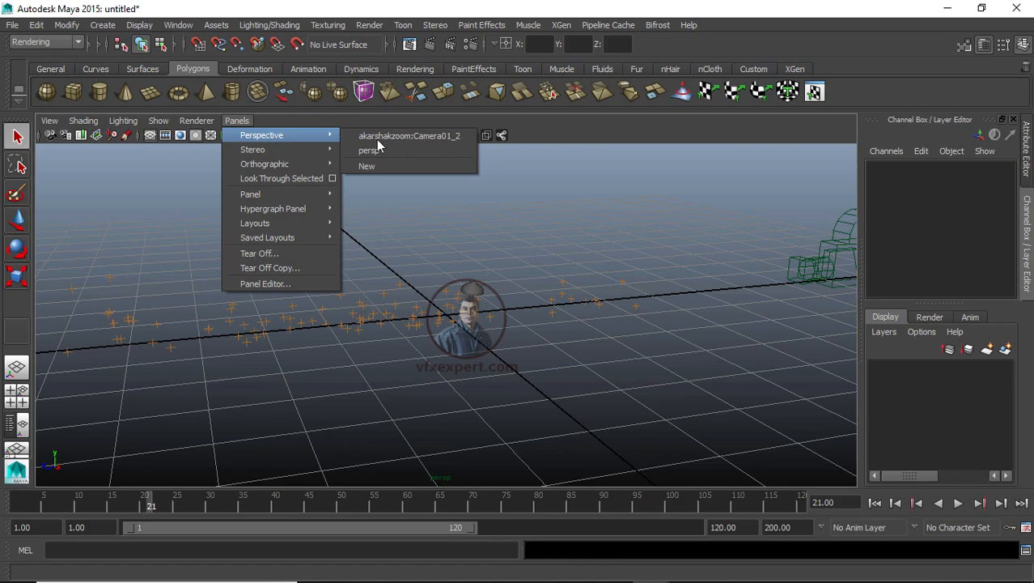
click(453, 136)
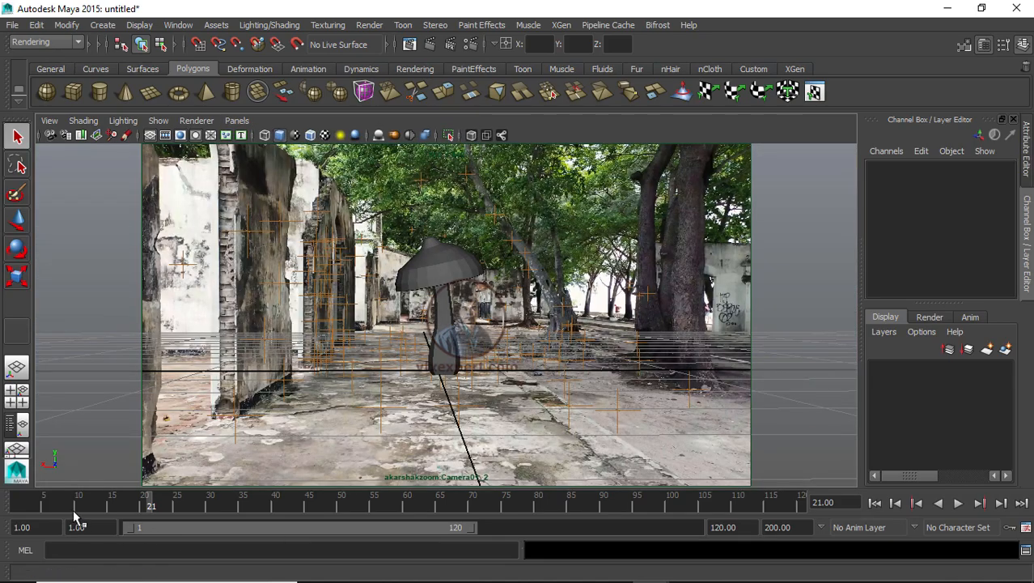
key(alt+v)
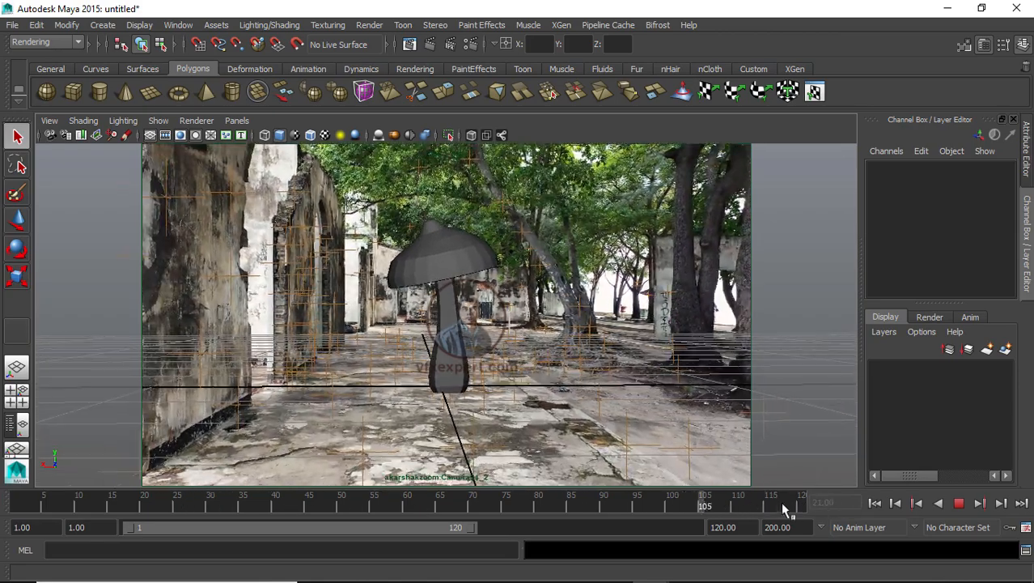
drag(801, 506, 37, 503)
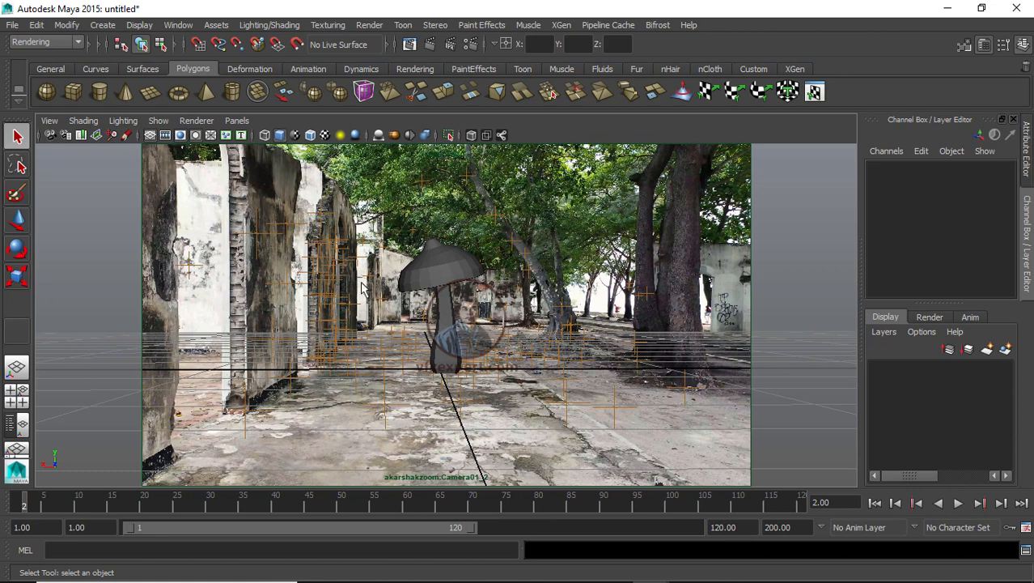
Step: Select the camera and lock its translate and rotate channels
click(50, 135)
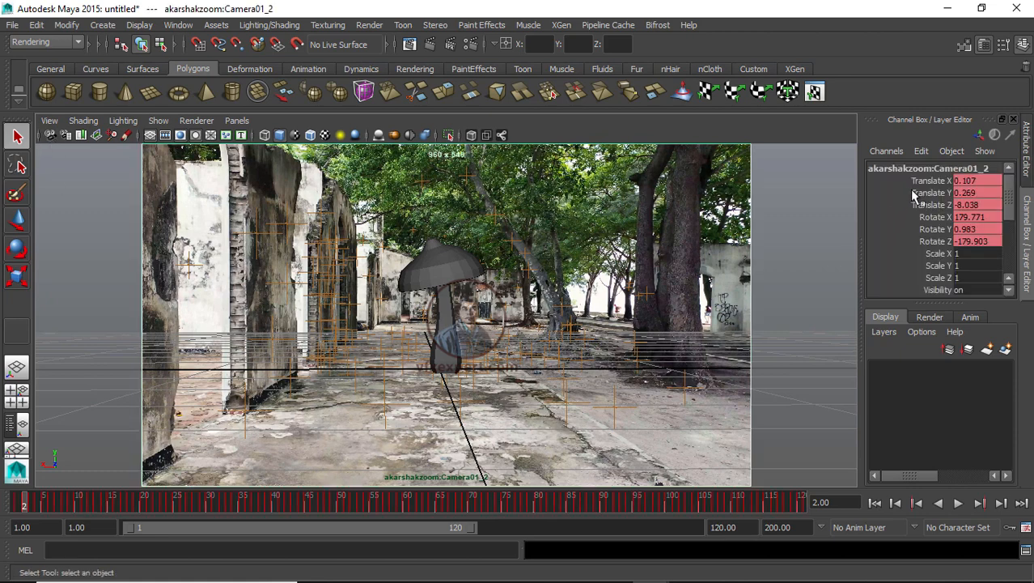
drag(924, 181, 936, 242)
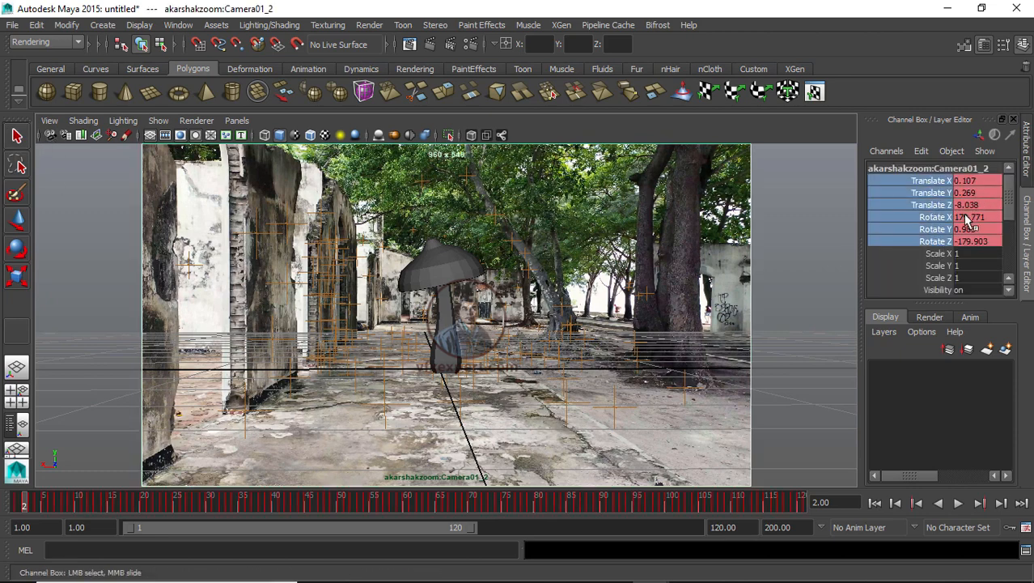
right_click(940, 210)
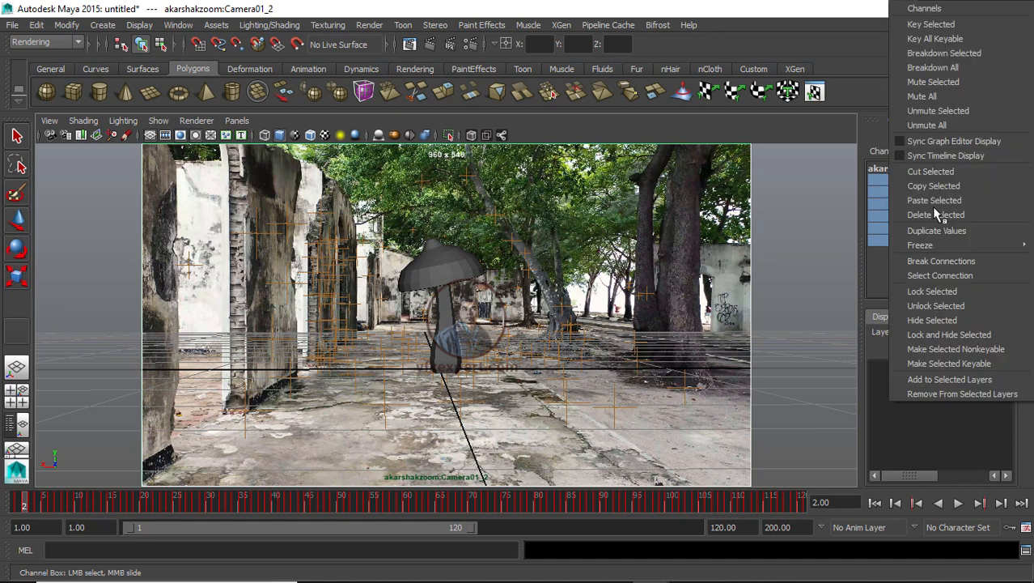
click(933, 291)
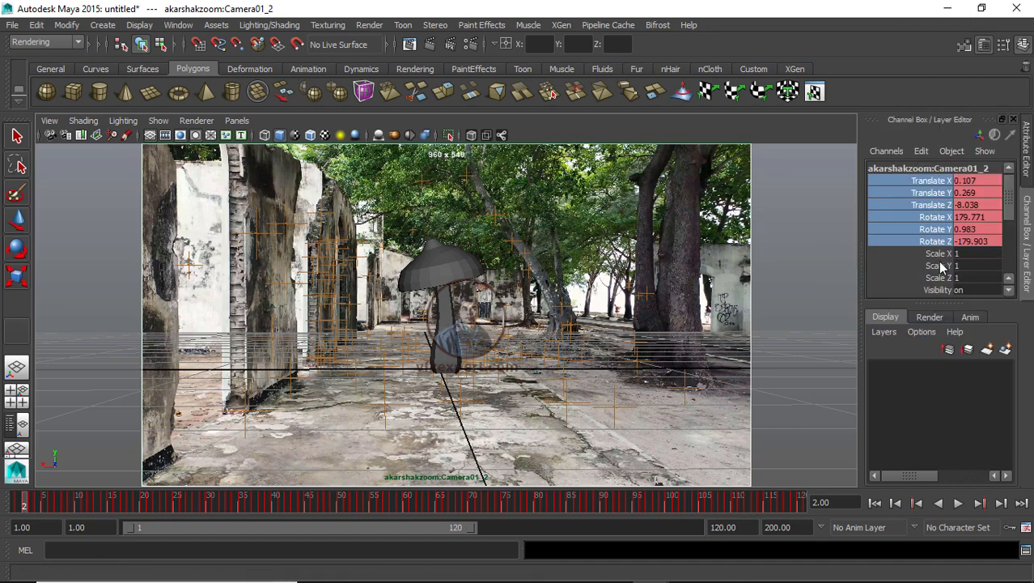
Step: Lock the camera's Focal Length channel
scroll(1015, 212, down, 3)
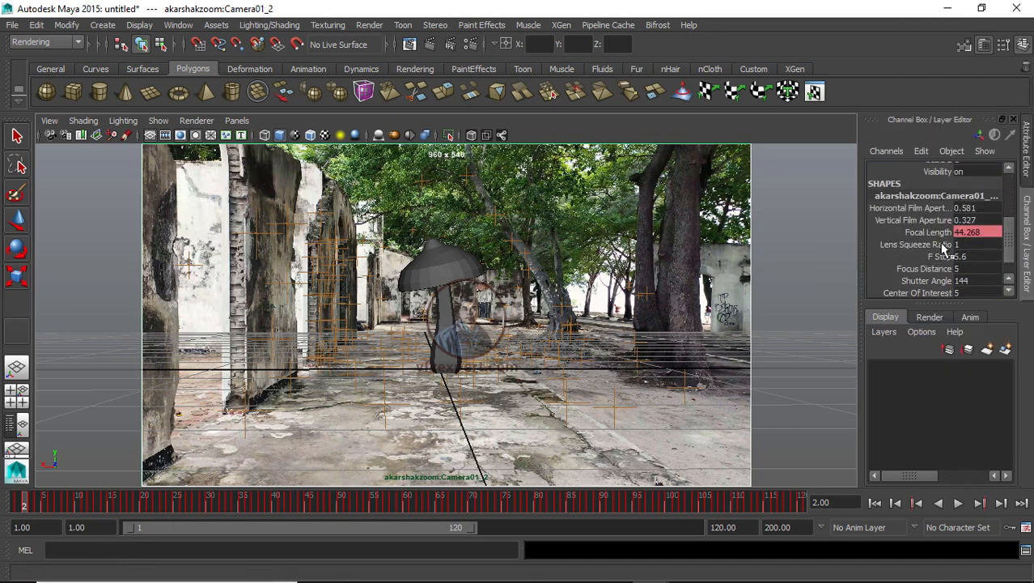
click(935, 236)
right_click(935, 236)
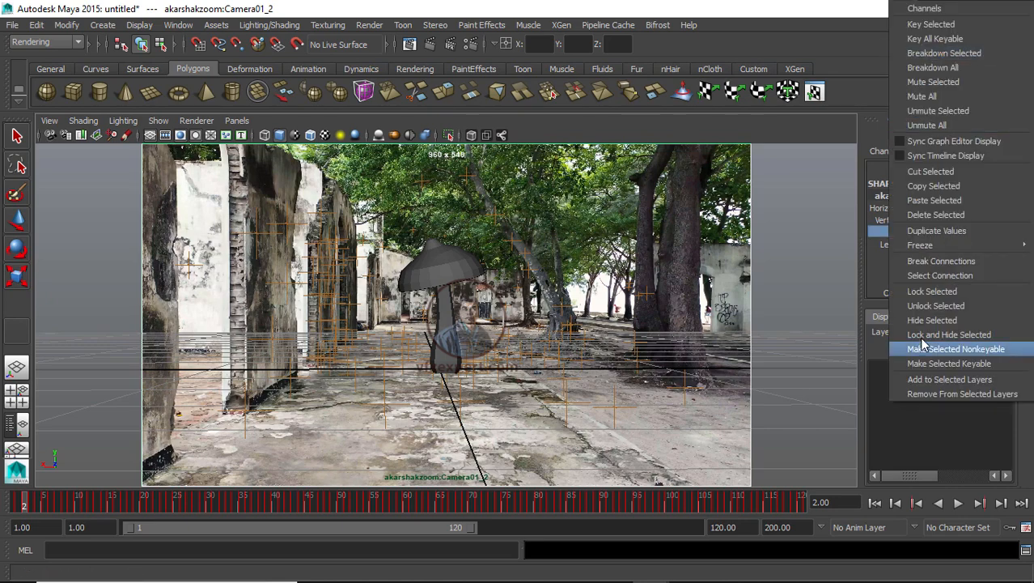
click(928, 293)
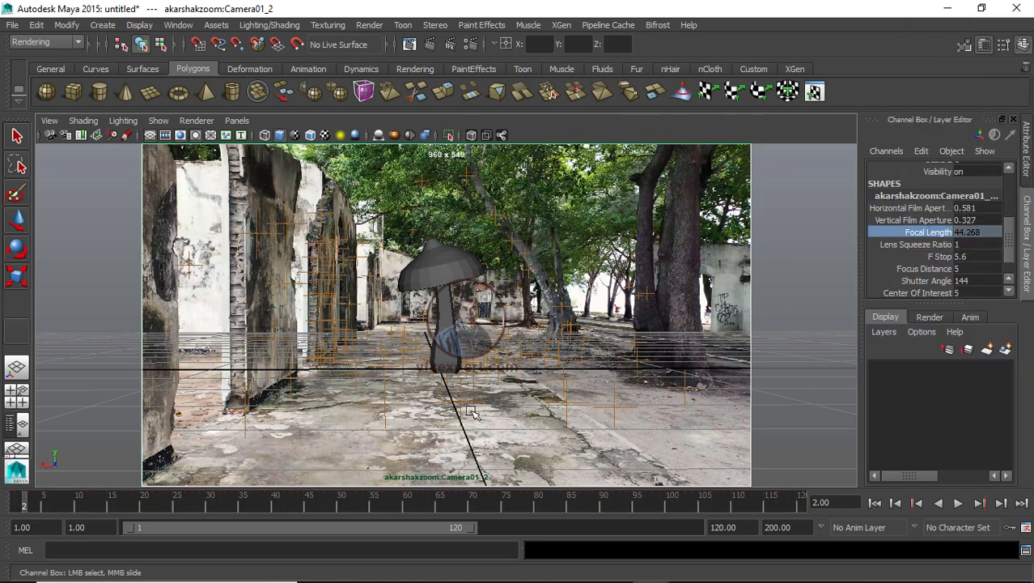
Step: Open the Outliner and expand akarshakzoom:pf_data and its CameraGroup_1 to show the tracker locators
drag(534, 503, 31, 518)
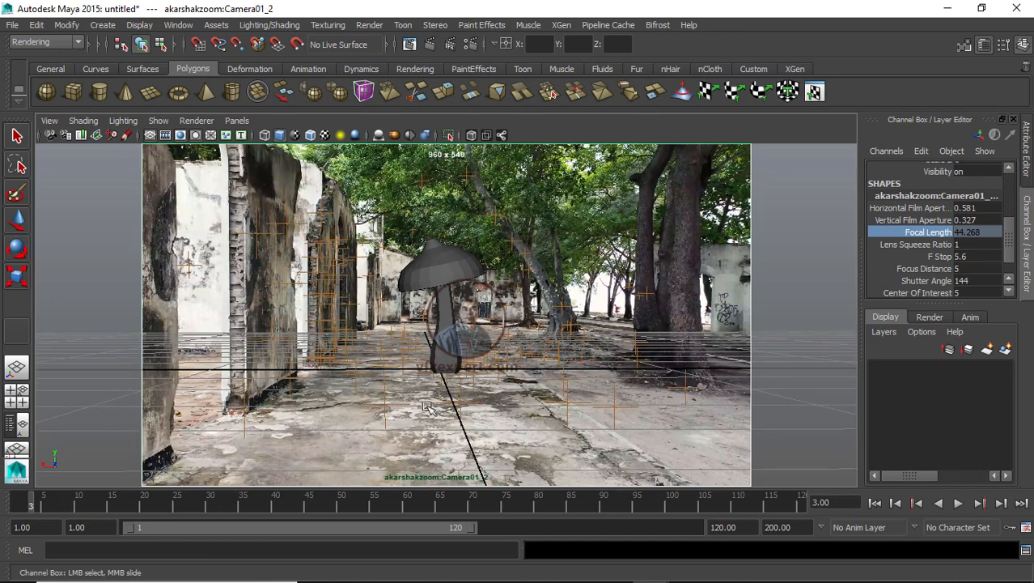
click(196, 27)
click(193, 135)
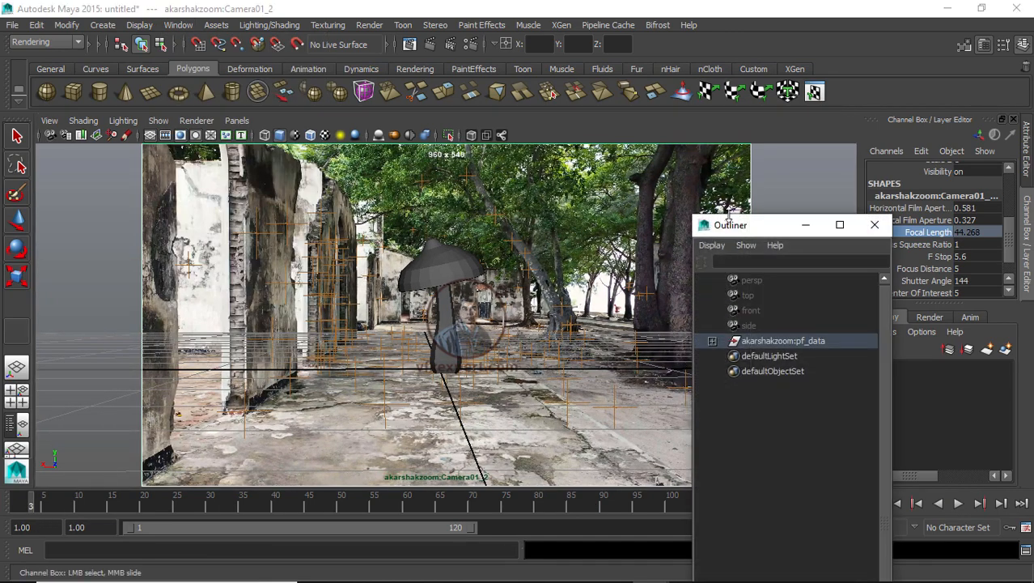
drag(761, 229, 809, 48)
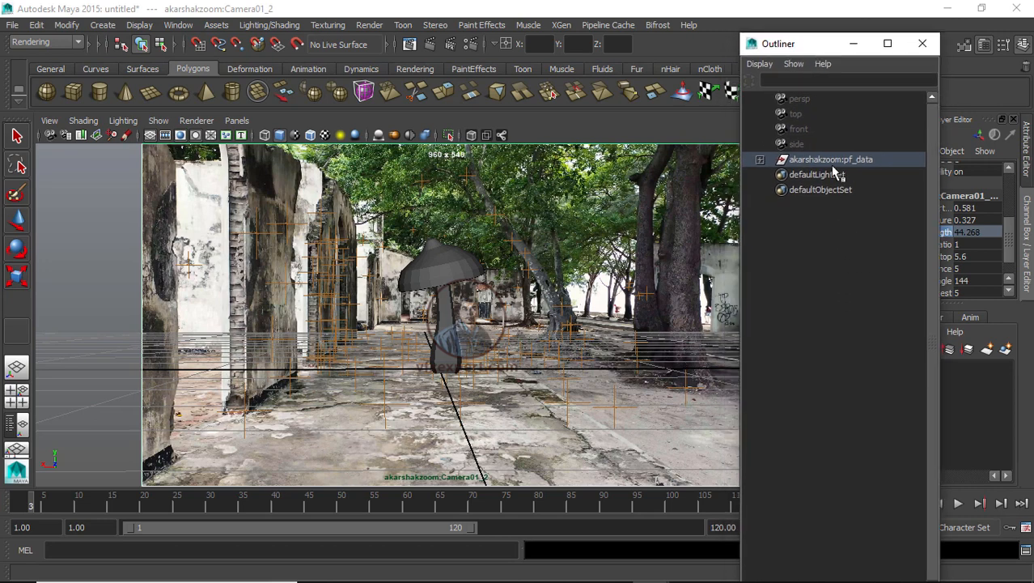
click(759, 160)
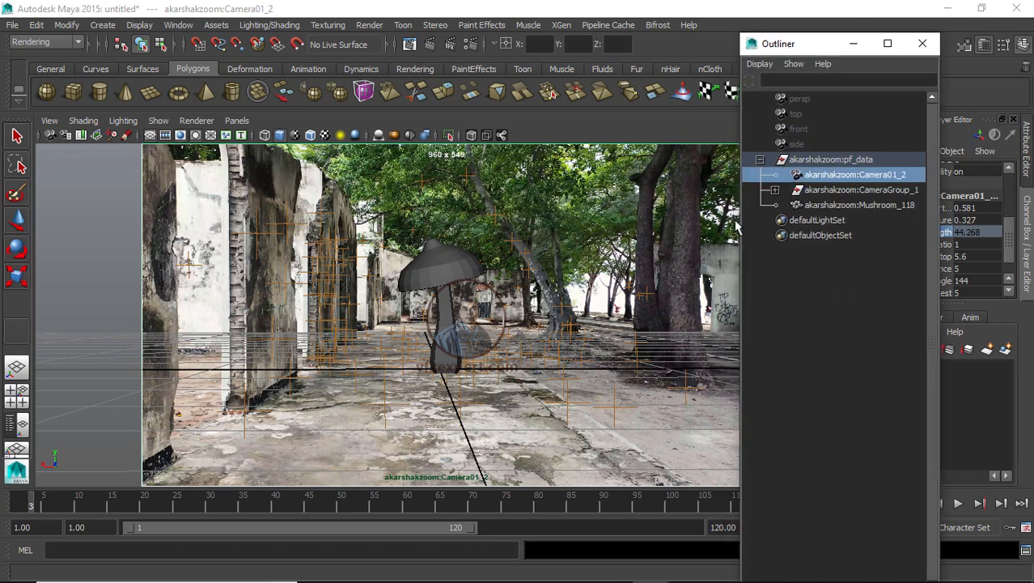
click(827, 192)
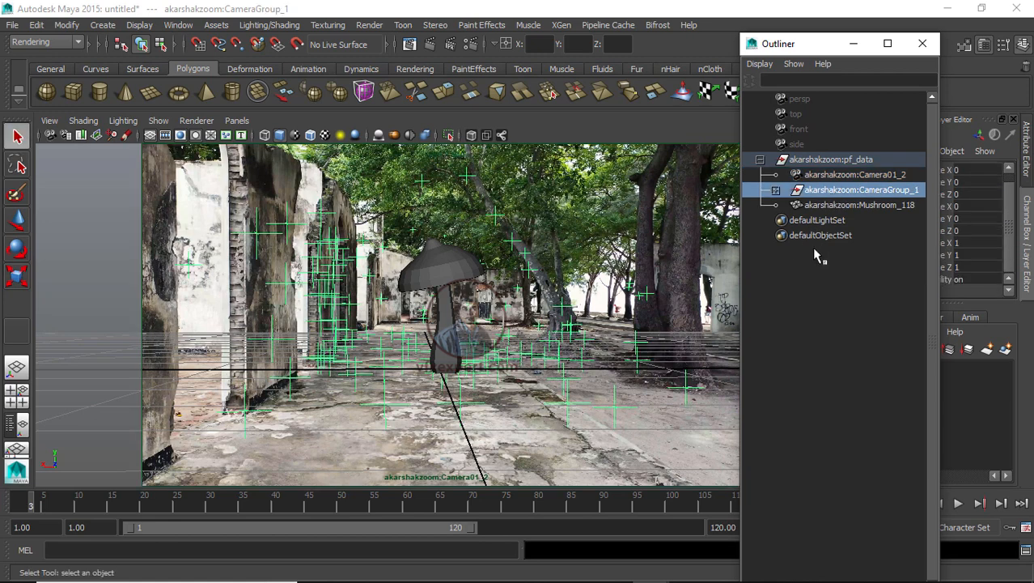
drag(823, 51, 650, 49)
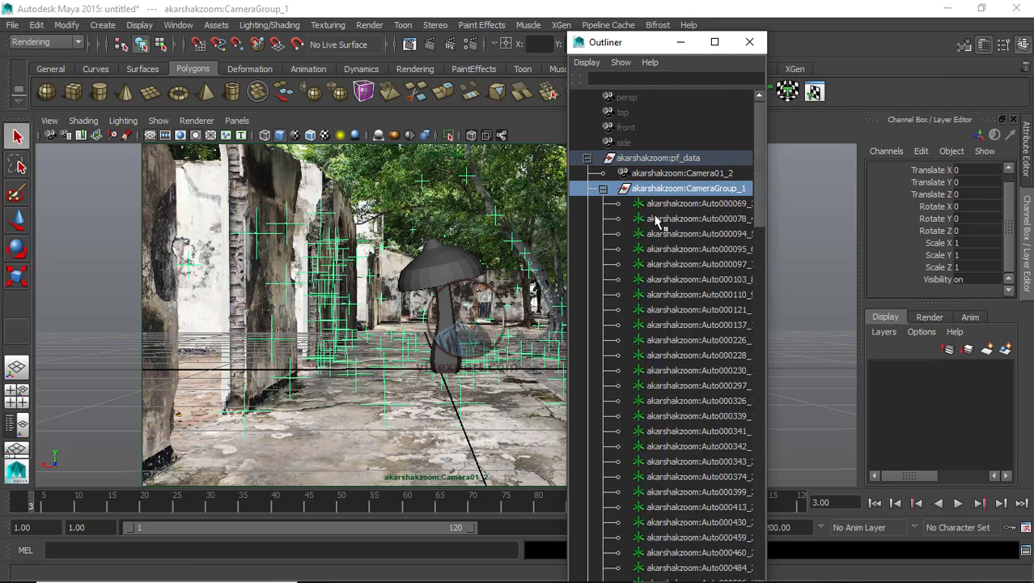
click(603, 188)
Step: Select all tracker locators under CameraGroup_1 and set their Scale X, Y and Z to 0.02
click(685, 204)
drag(761, 208, 750, 564)
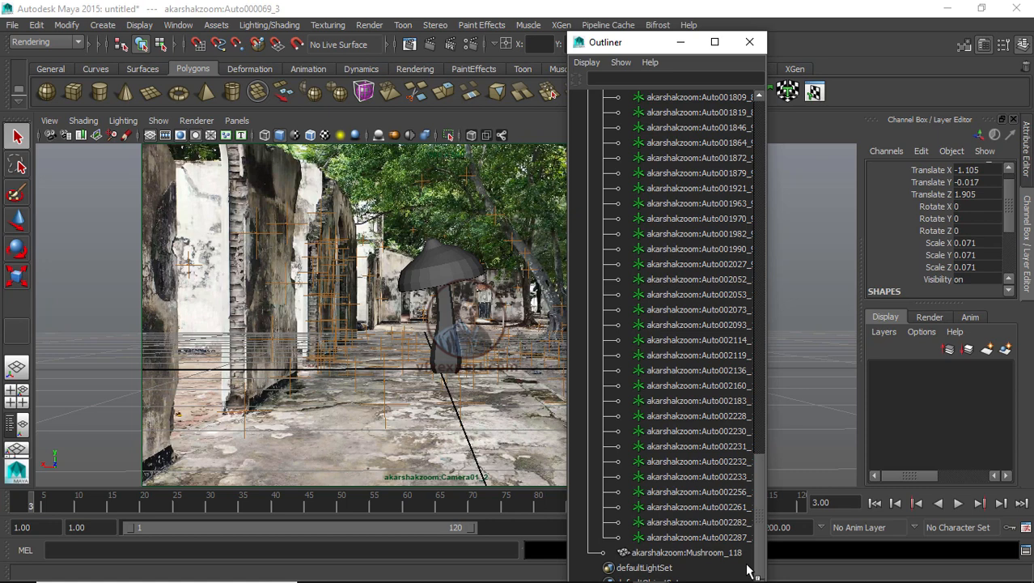
shift+click(712, 537)
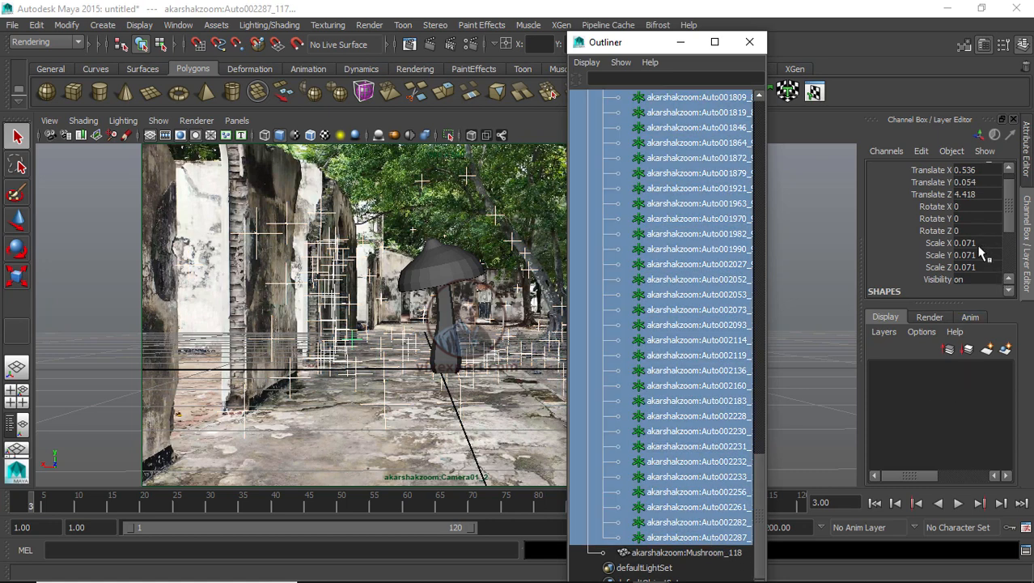
drag(982, 243, 983, 267)
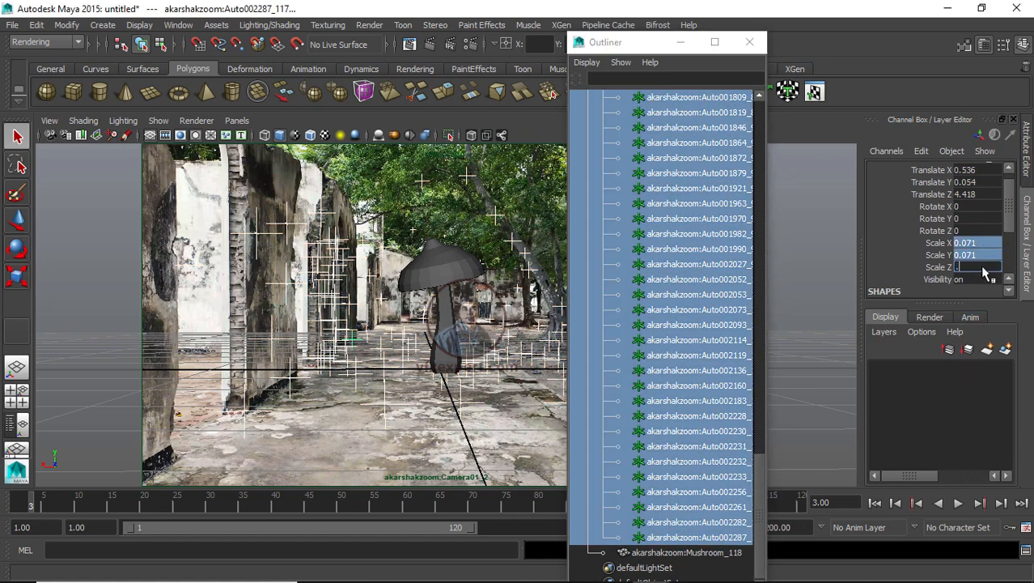
text(.03)
key(Return)
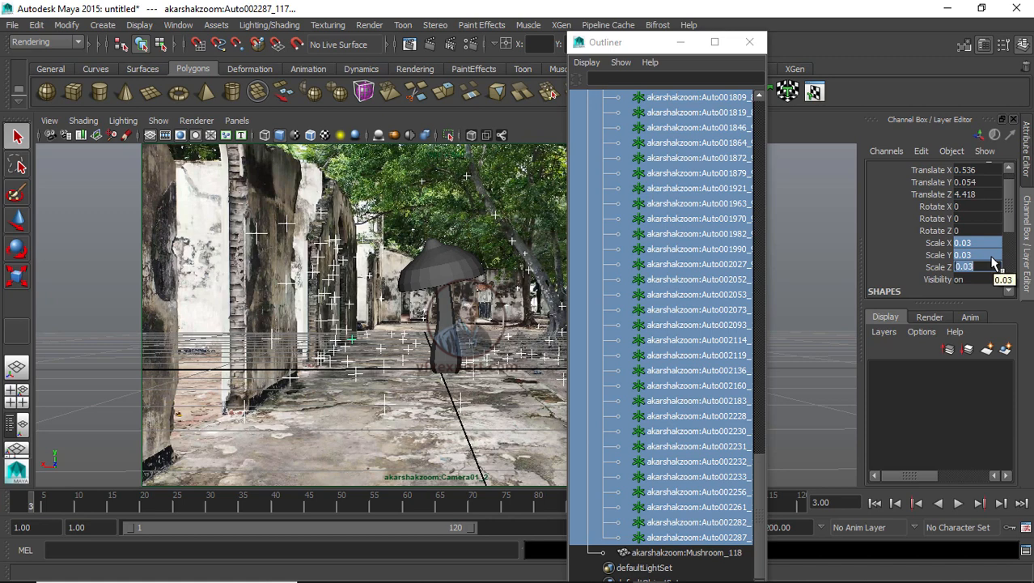
text(.02)
key(Return)
Step: Collapse the CameraGroup_1 hierarchy and create a new display layer named locator with a yellow colour
click(700, 129)
scroll(717, 210, up, 10)
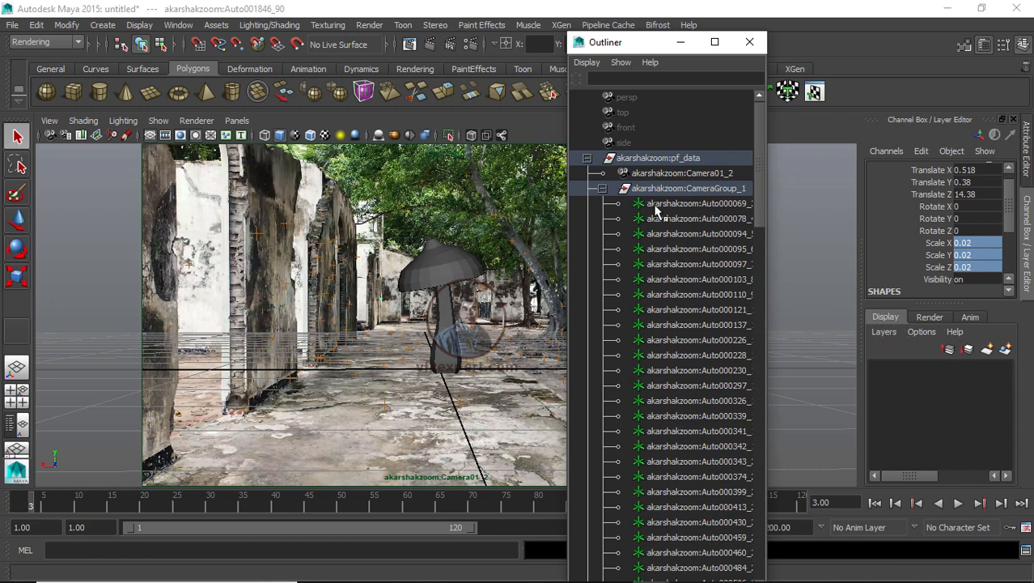
click(602, 188)
click(587, 157)
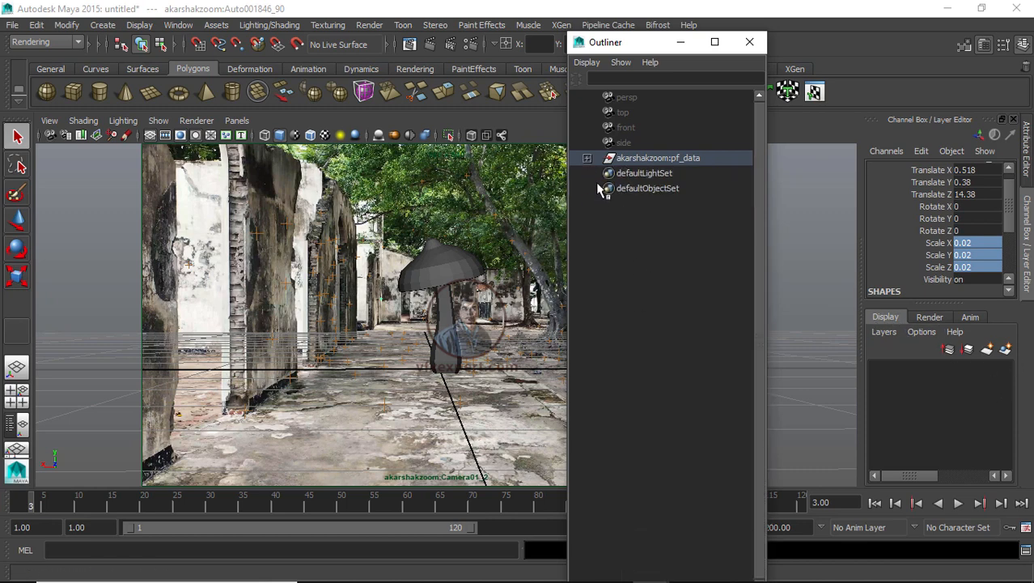
click(588, 157)
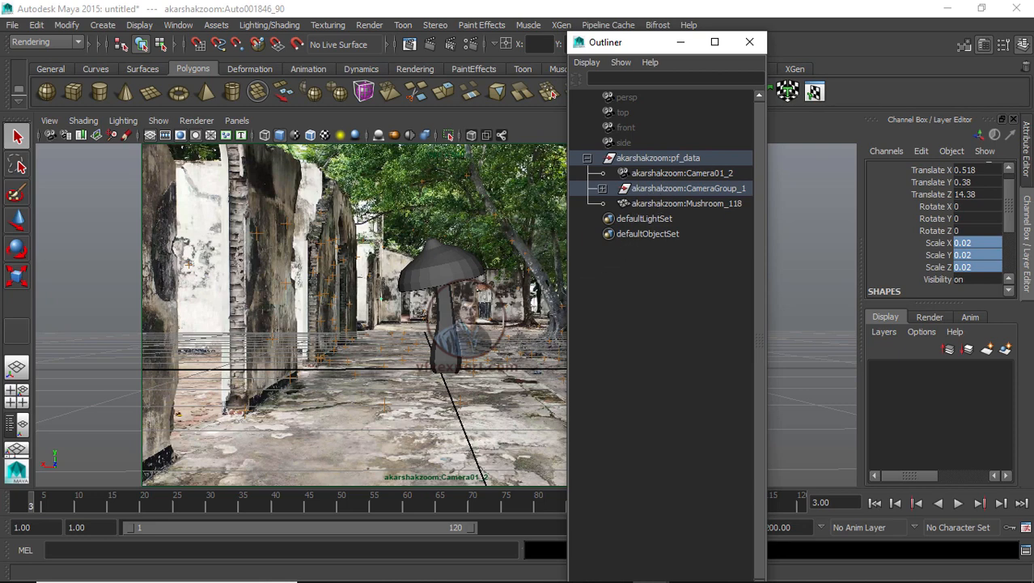
click(1005, 349)
double_click(936, 368)
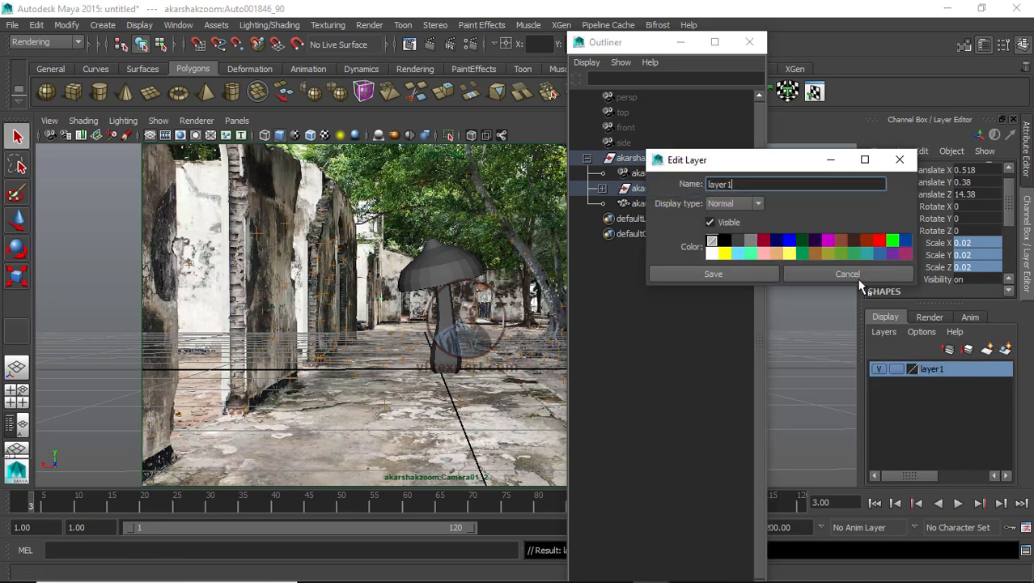
drag(761, 186, 709, 184)
text(locato)
click(725, 253)
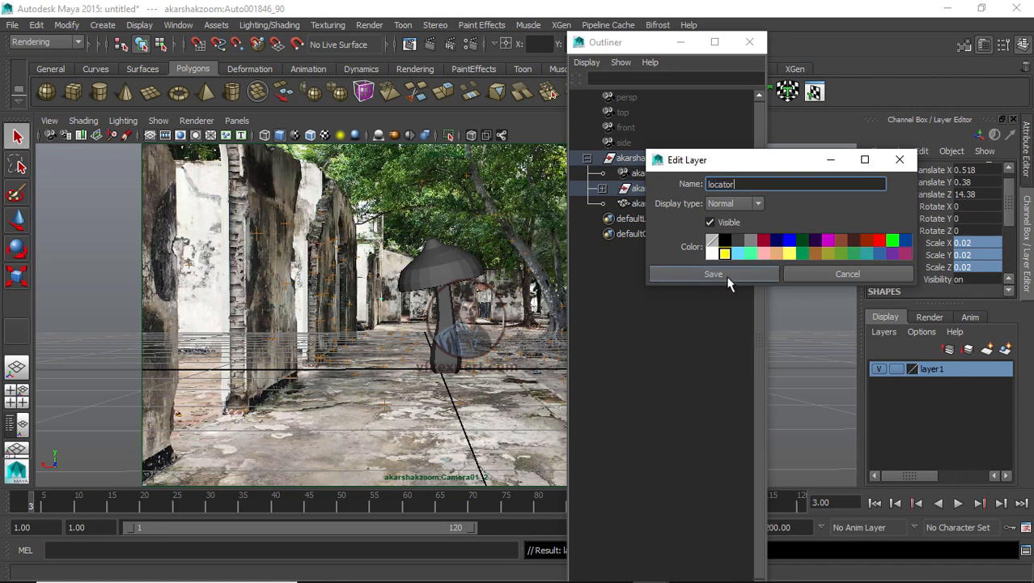
click(728, 275)
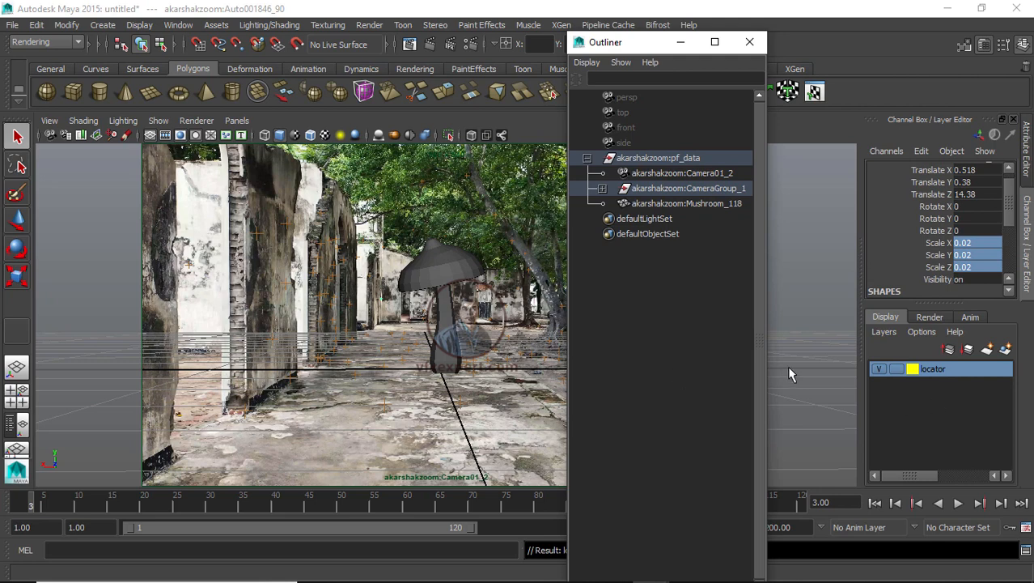
Step: Add akarshakzoom:CameraGroup_1 to the locator layer
click(790, 295)
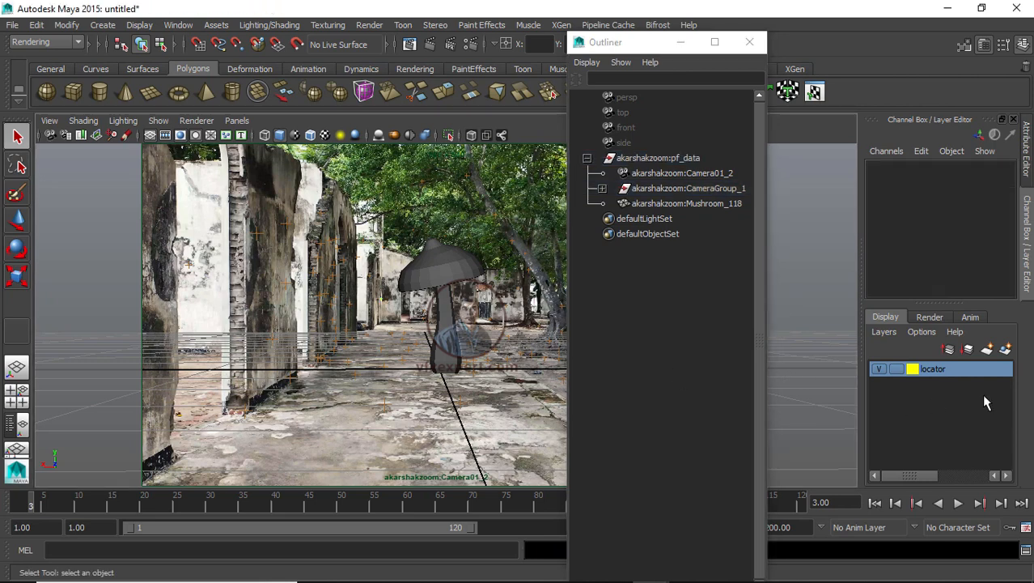
click(879, 369)
click(660, 204)
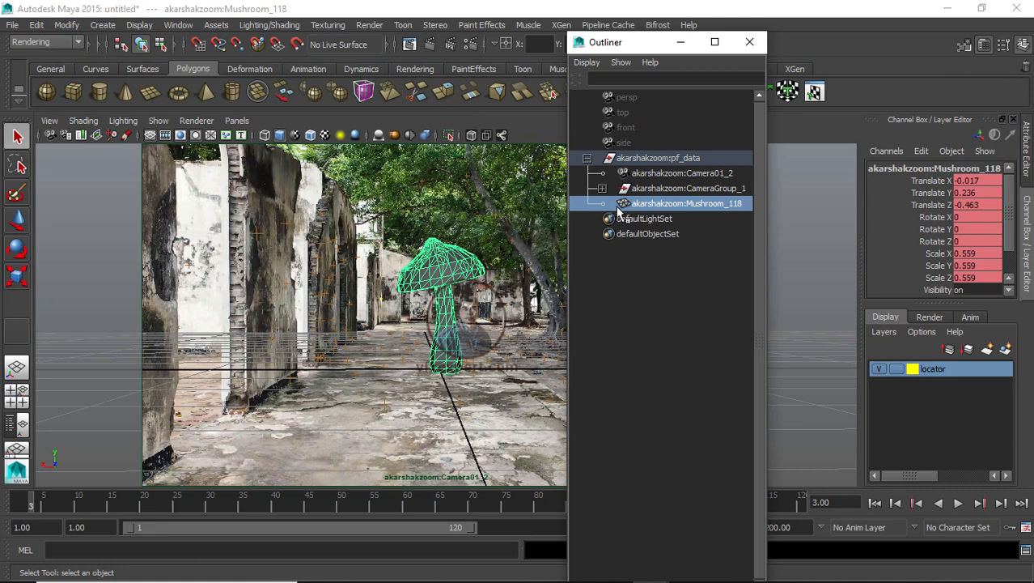
click(662, 346)
click(660, 189)
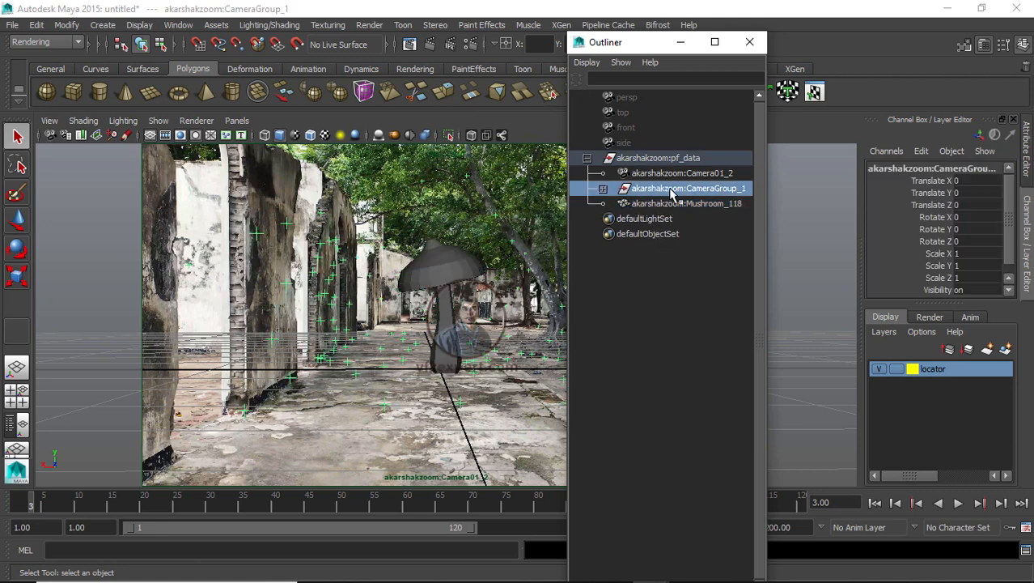
right_click(937, 369)
click(939, 393)
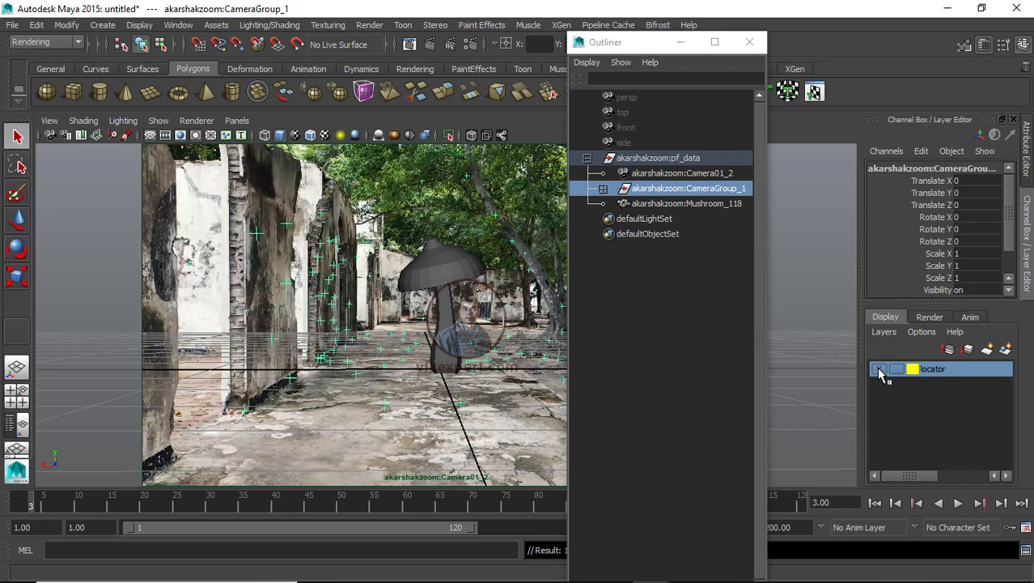
click(781, 273)
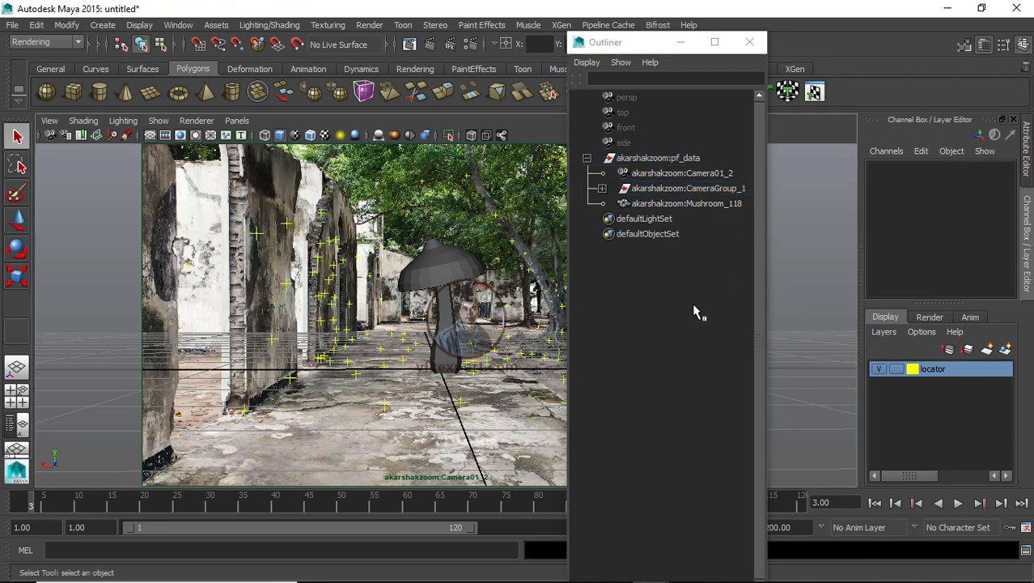
Step: Put akarshakzoom:Mushroom_118 into a new display layer named objects
click(684, 206)
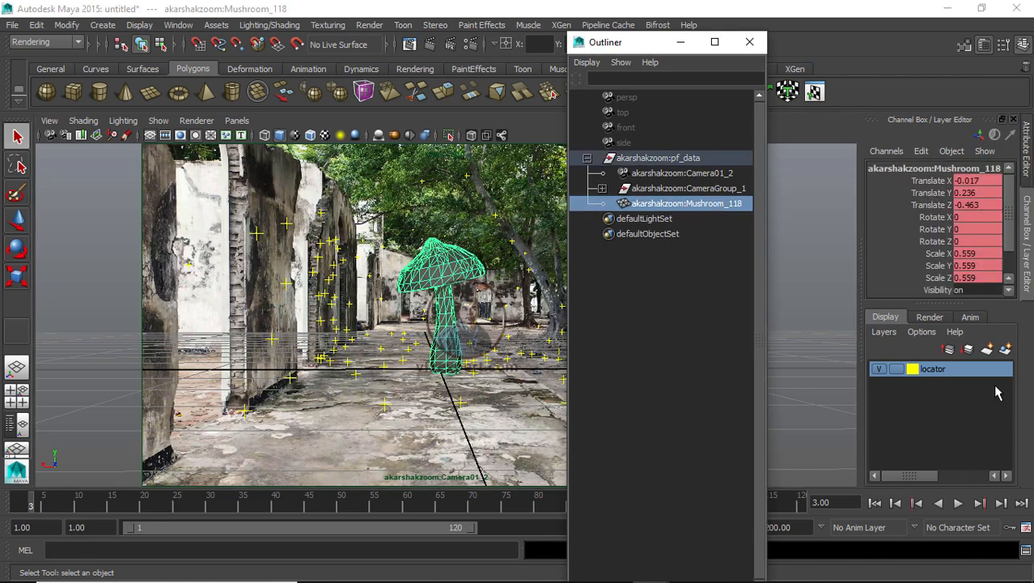
click(1005, 349)
double_click(932, 369)
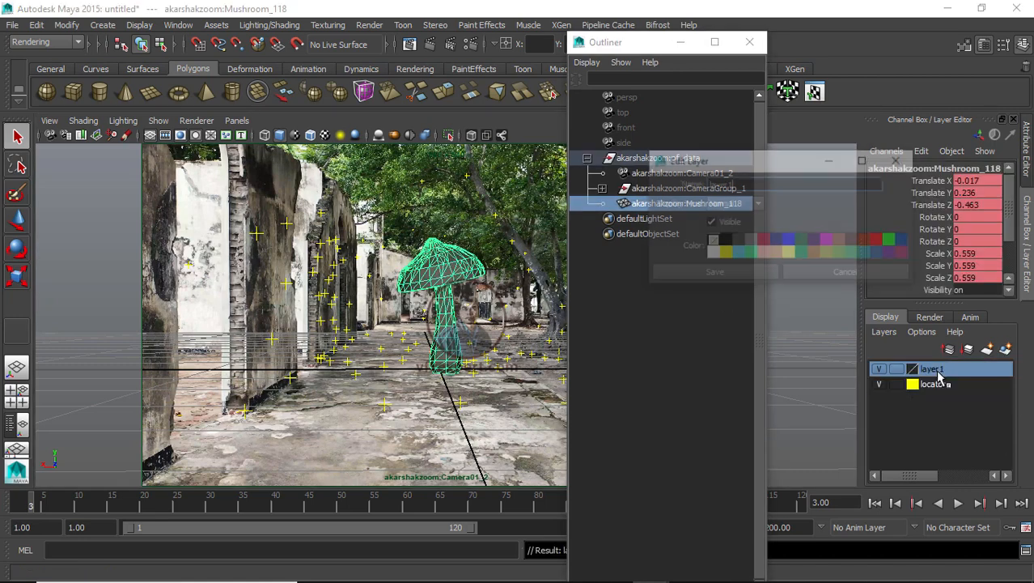
drag(737, 184, 605, 192)
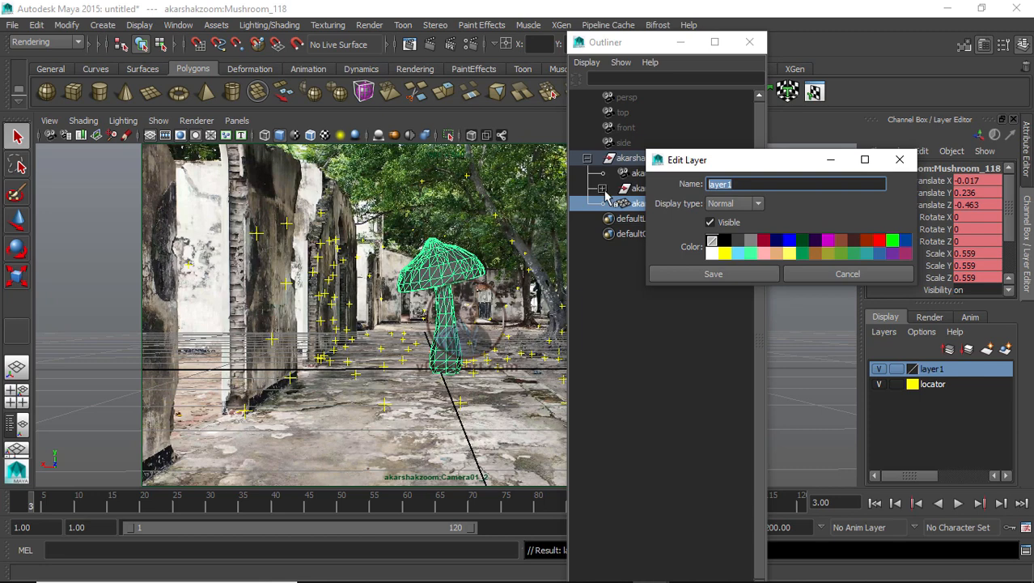
text(objects)
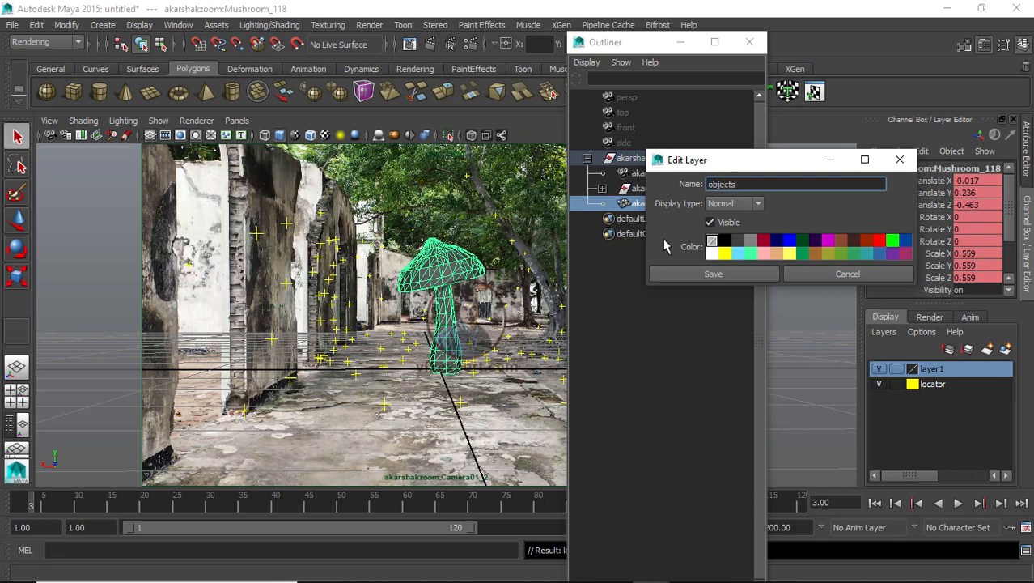
click(713, 273)
click(600, 354)
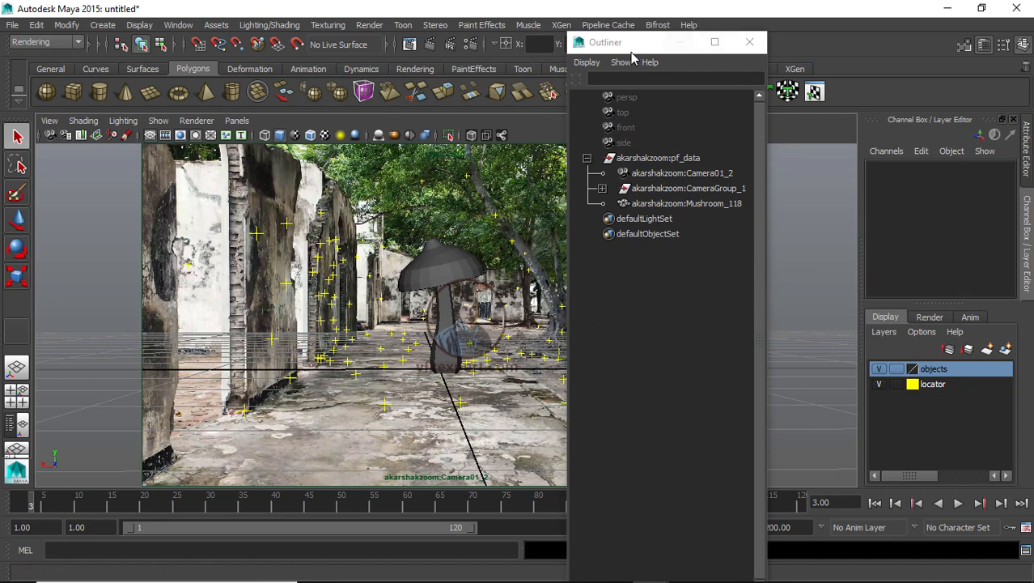
Step: Move the Outliner window aside and minimize it
drag(631, 50, 791, 70)
click(747, 178)
click(806, 180)
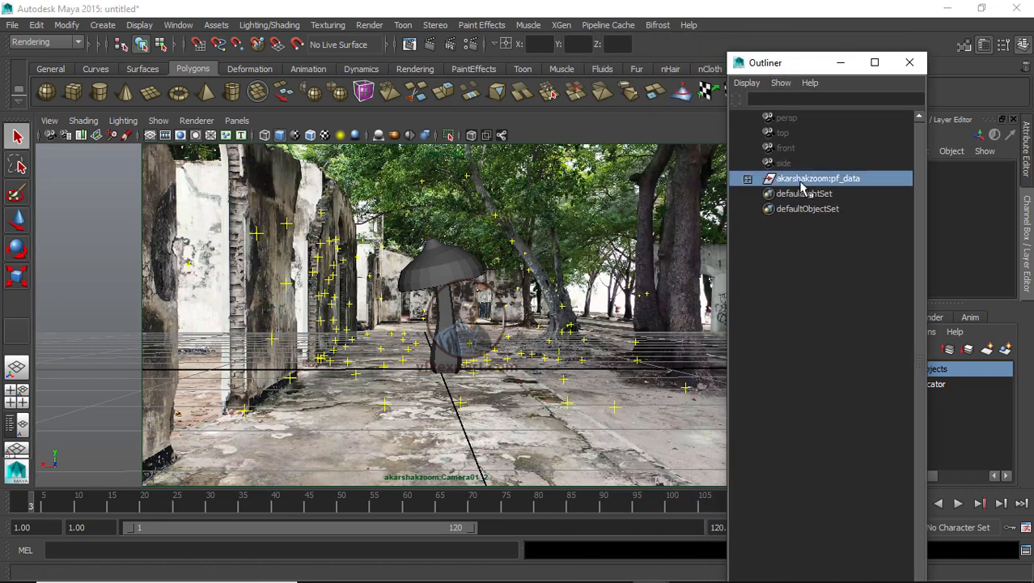
click(839, 62)
click(827, 263)
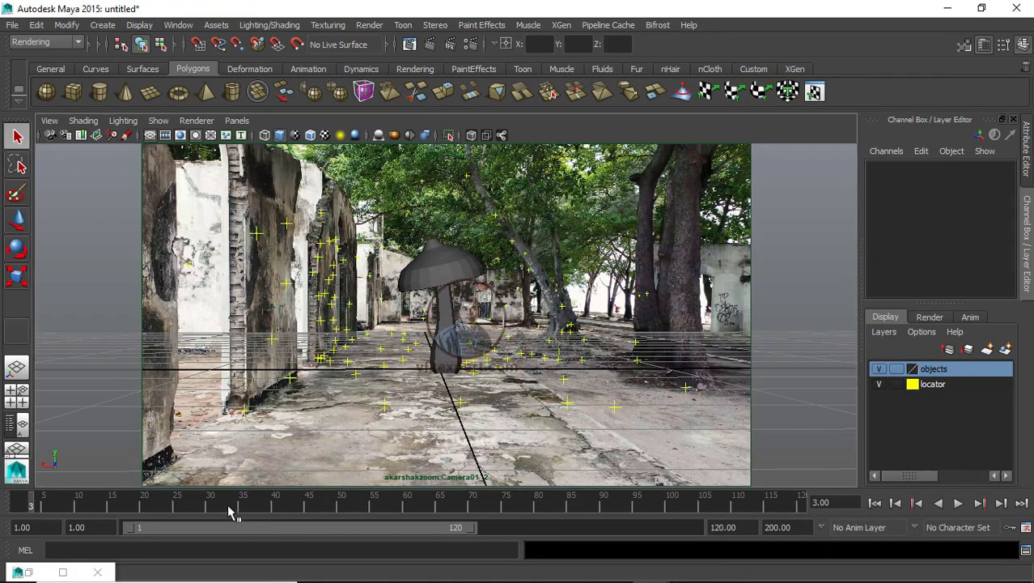
Step: Review the shot playback, hide the objects layer and set the current frame to 23
key(alt+v)
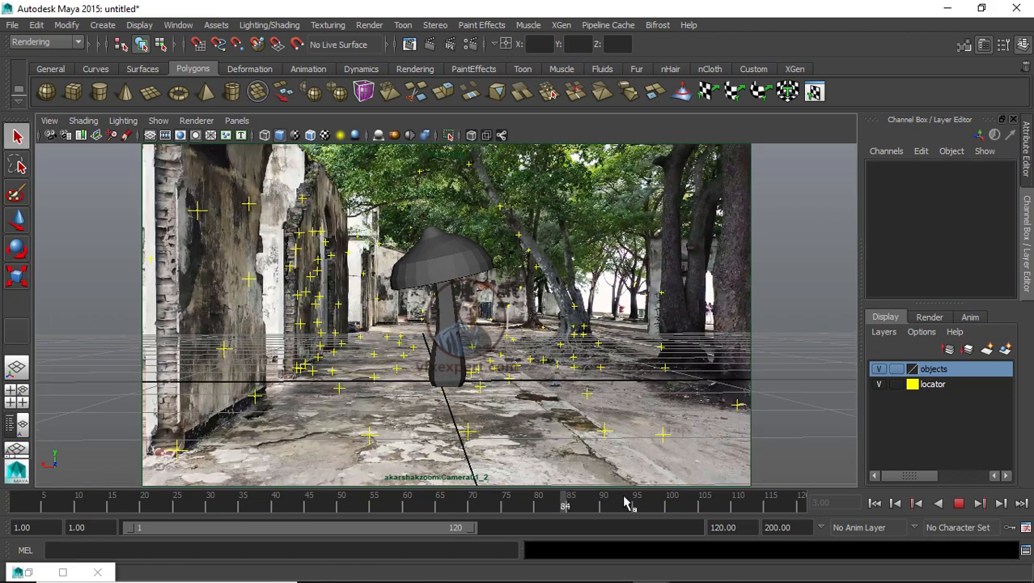
key(alt+v)
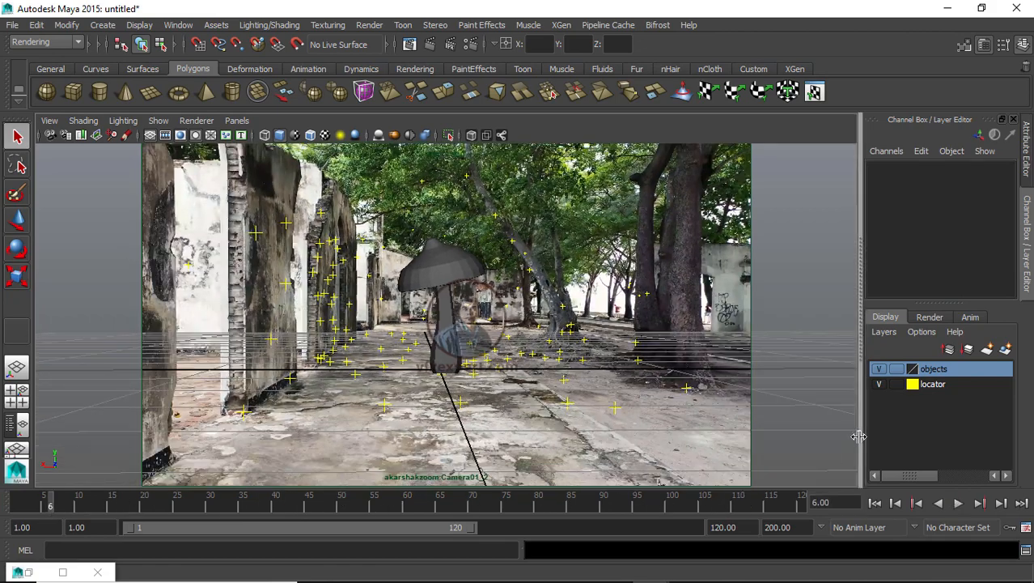
click(880, 384)
click(880, 384)
click(880, 369)
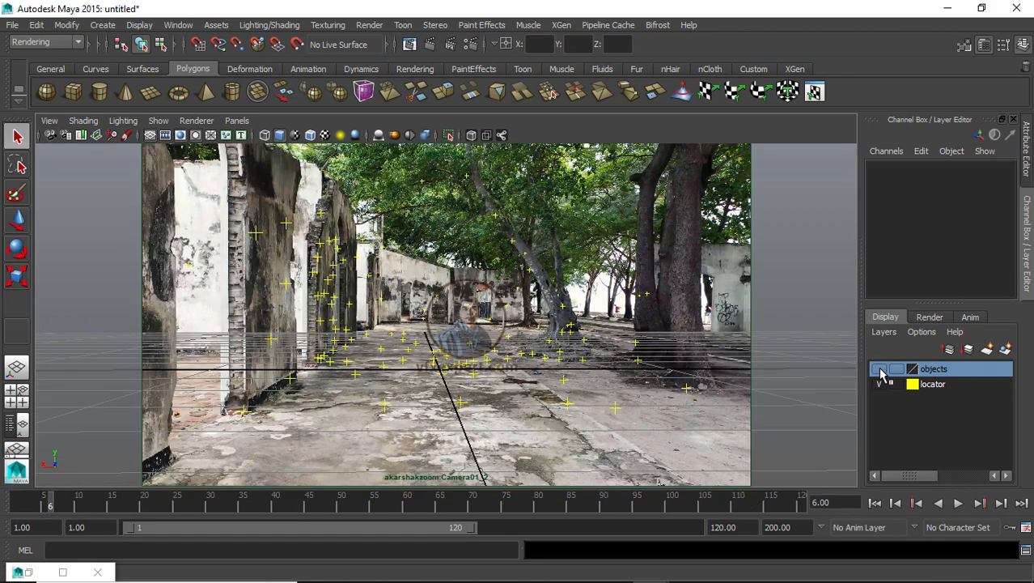
mouse_move(183, 503)
mouse_down()
mouse_move(663, 503)
mouse_move(164, 504)
mouse_up()
Step: Switch to the persp view, create a polygon plane at the origin and scale it up uniformly to about 3.8
click(237, 120)
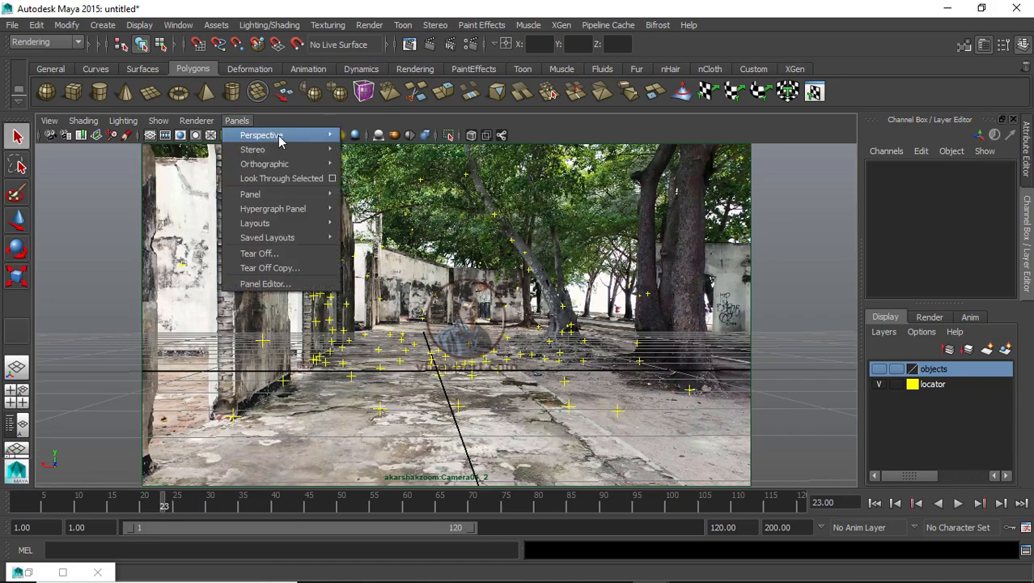
mouse_move(267, 134)
click(370, 151)
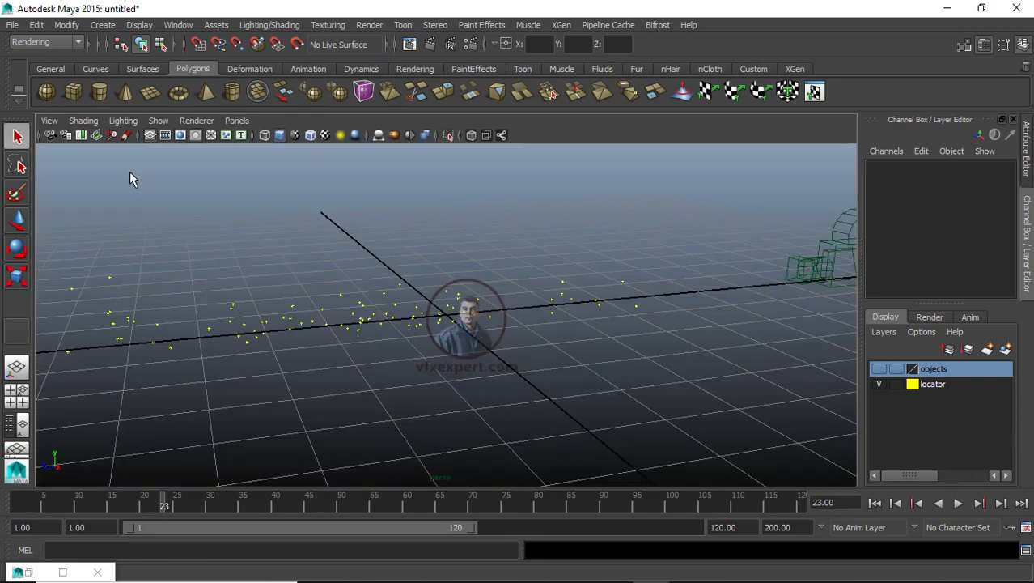
click(237, 120)
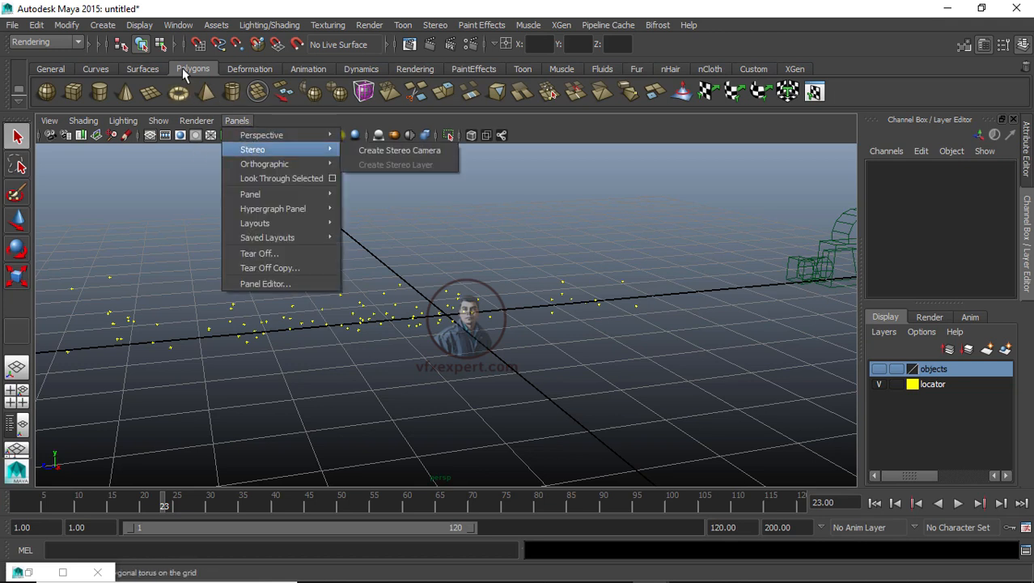
click(604, 12)
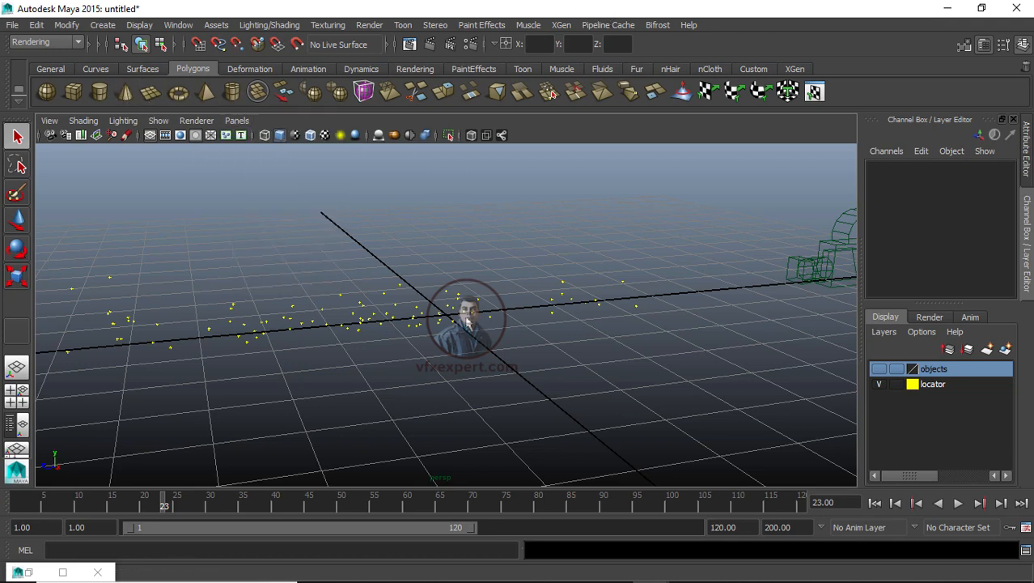
click(469, 321)
key(r)
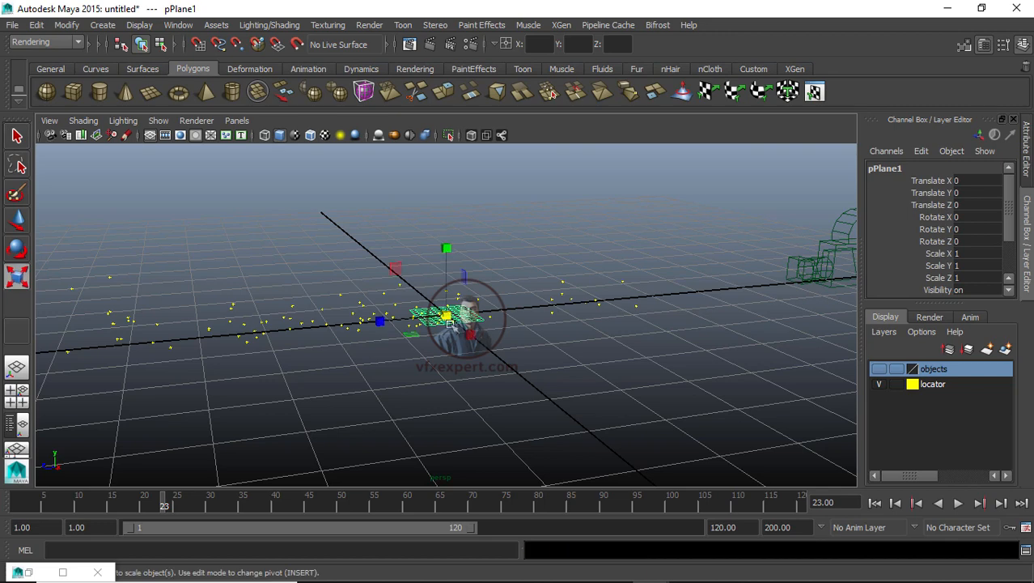
drag(477, 330, 565, 357)
click(596, 378)
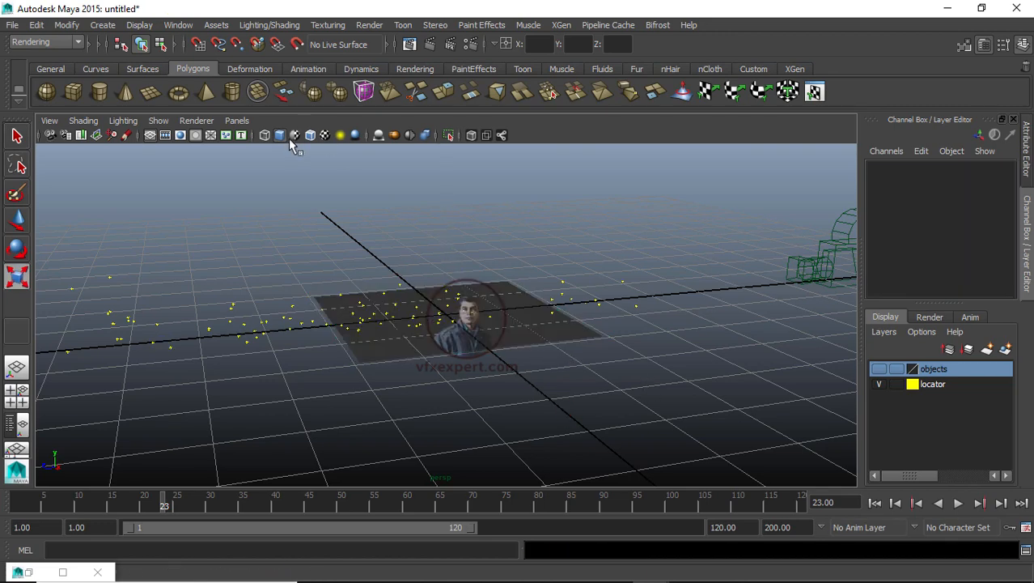
Step: Look through akarshakzoom:Camera01_2 and scale the plane along X to about 1.05 to fit the ground trackers
click(238, 121)
mouse_move(280, 135)
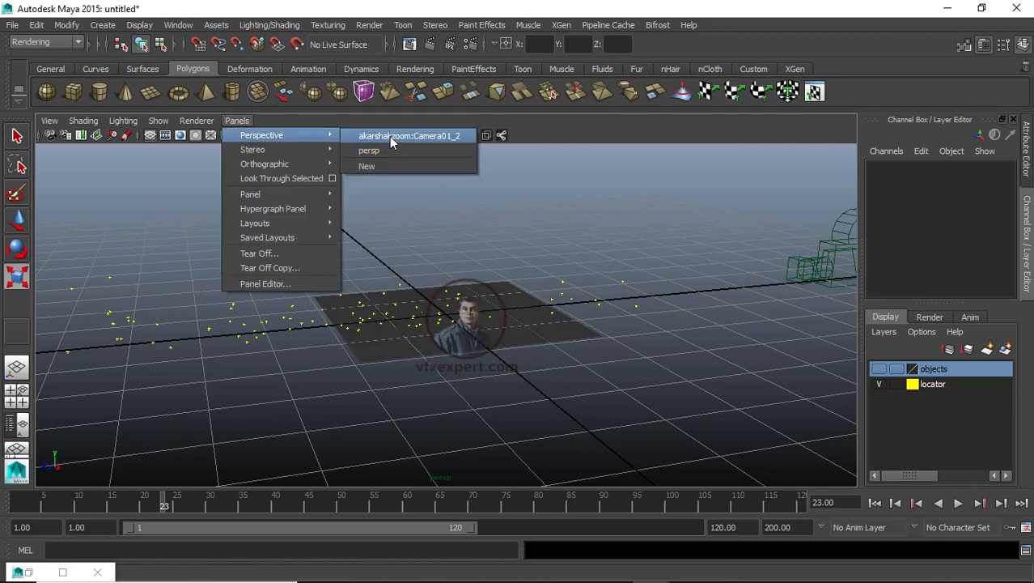
click(391, 135)
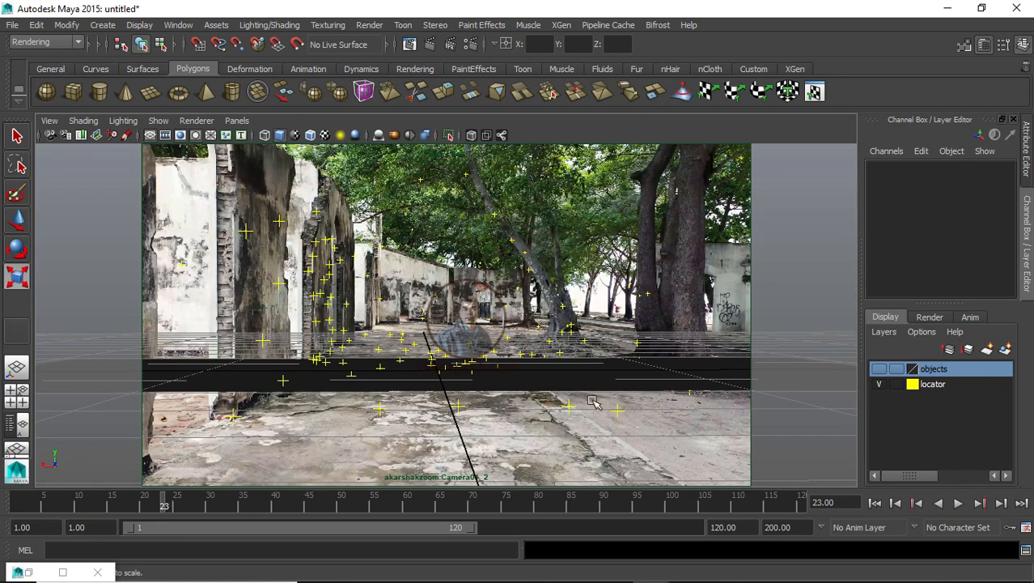
click(563, 386)
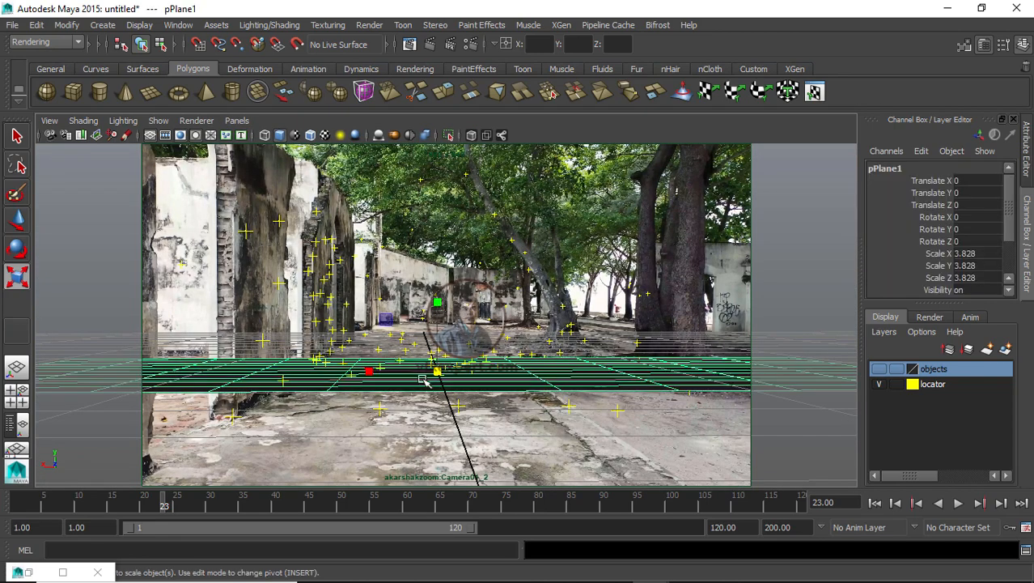
drag(364, 381, 434, 407)
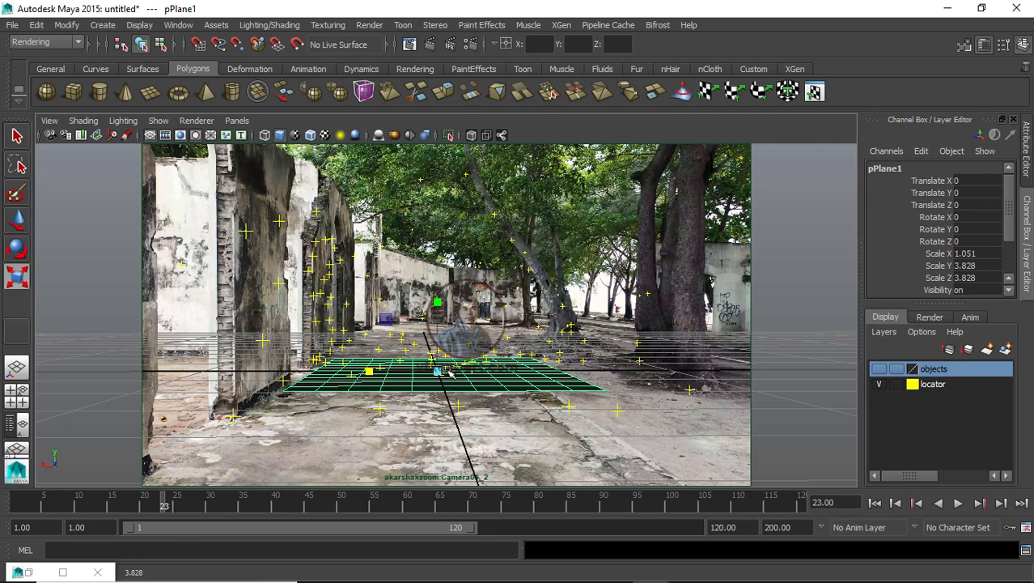
Step: Lower the ground plane to about -0.143 in Y and stretch it along Z to about 33.2
key(w)
drag(438, 299, 434, 333)
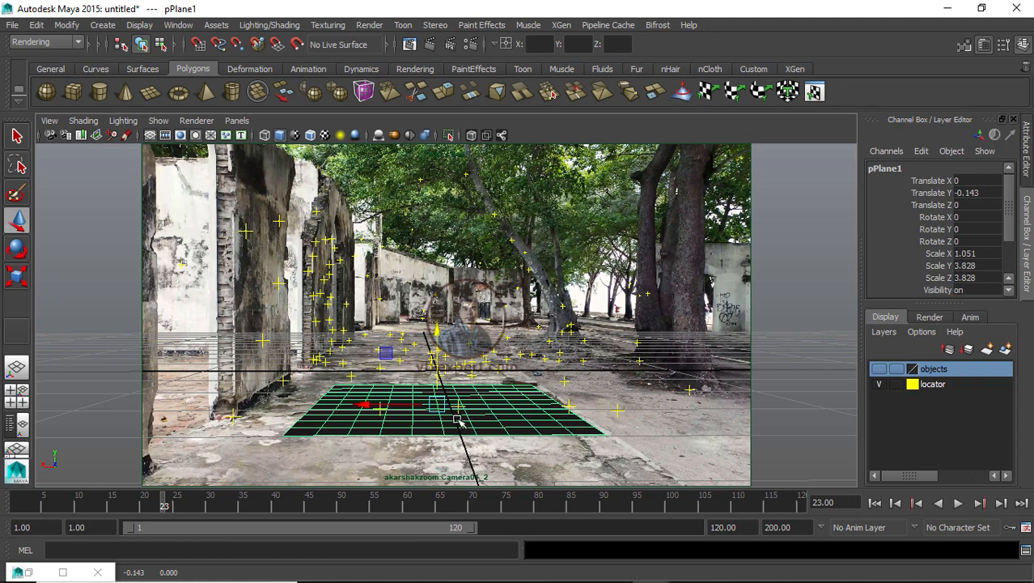
key(r)
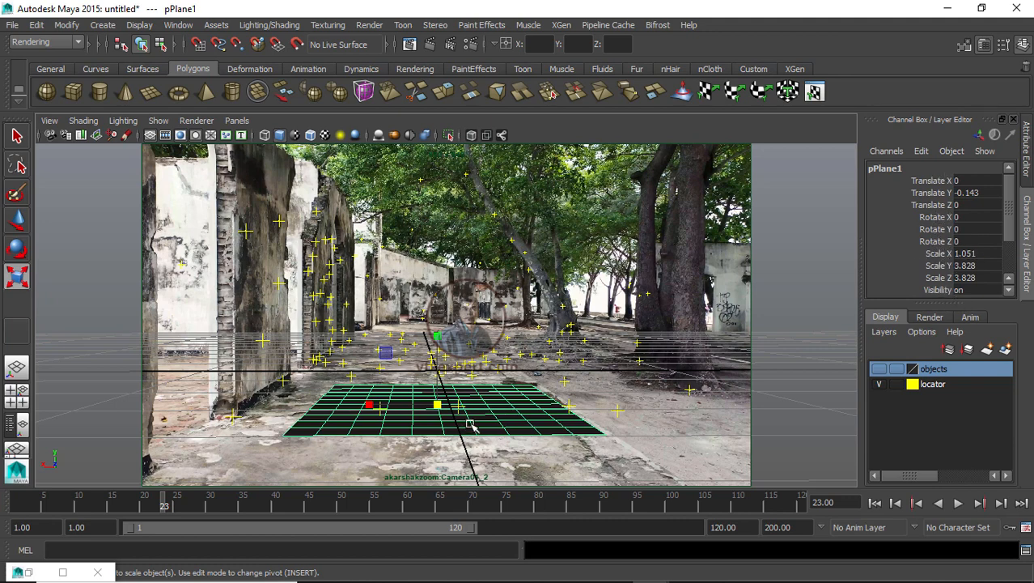
click(939, 278)
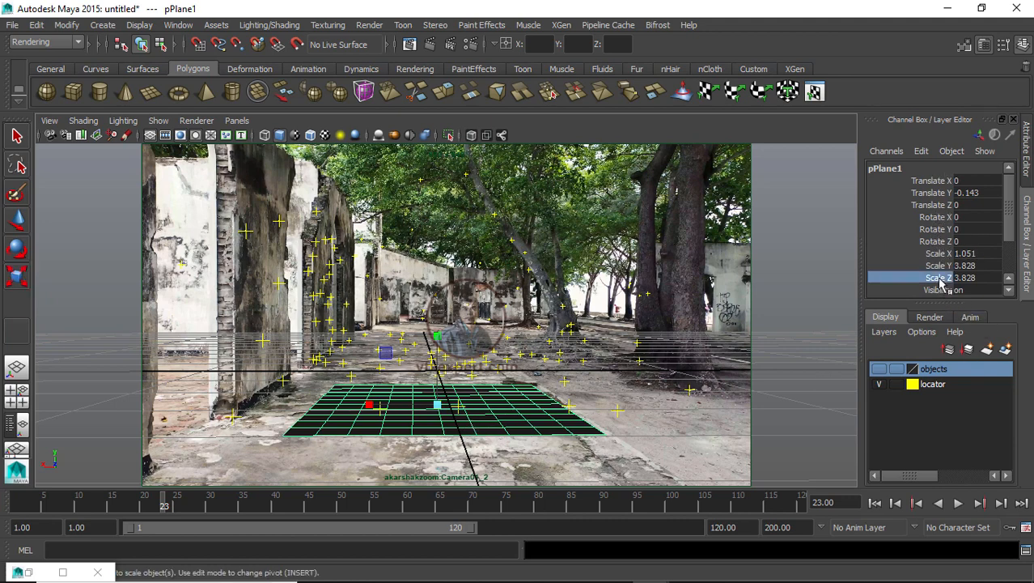
middle_drag(581, 289, 518, 325)
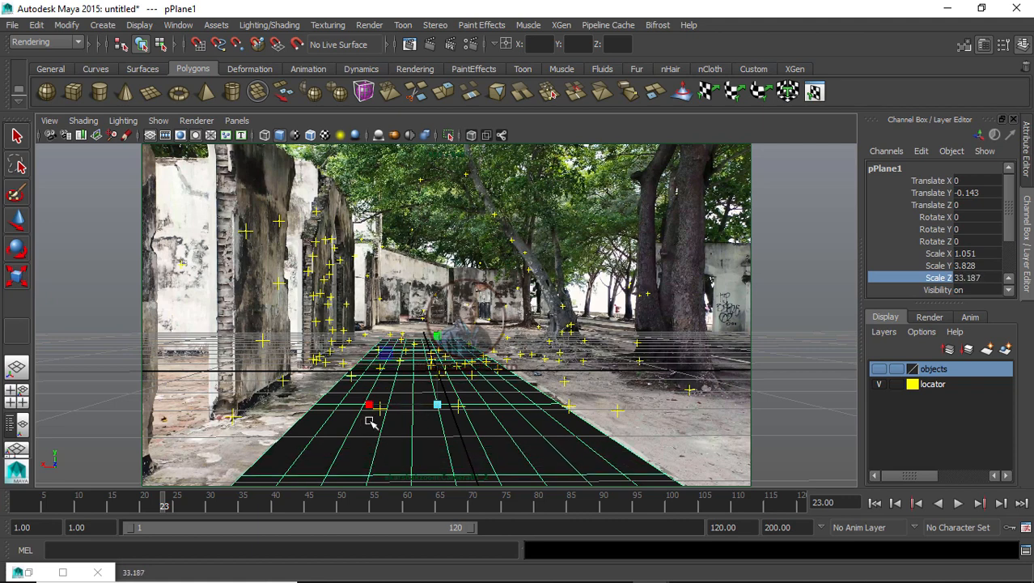
Step: Widen the plane along X to about 1.33, shift it to about 0.13 in X, and deselect it
drag(370, 408, 336, 405)
key(w)
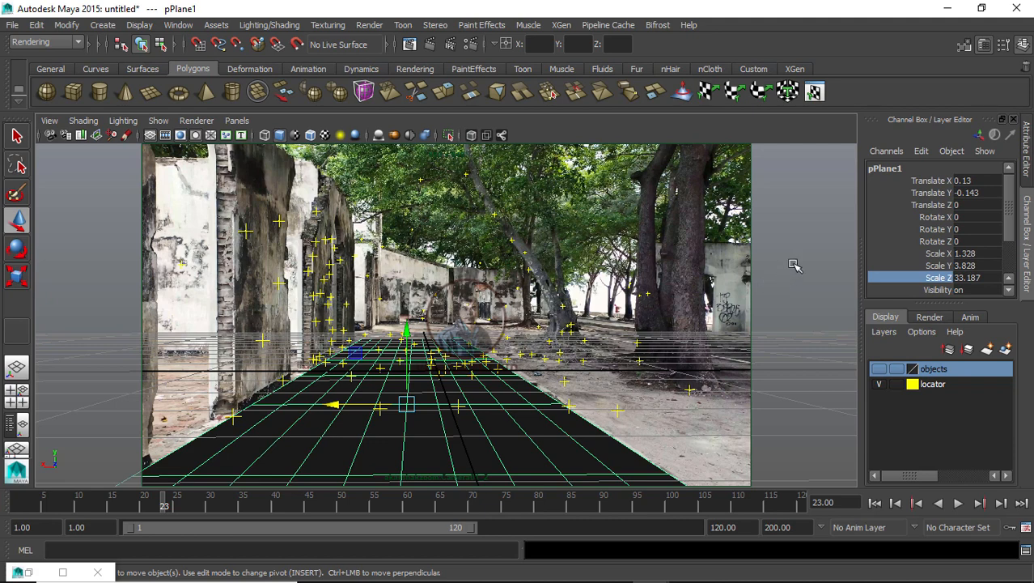
click(602, 449)
click(603, 450)
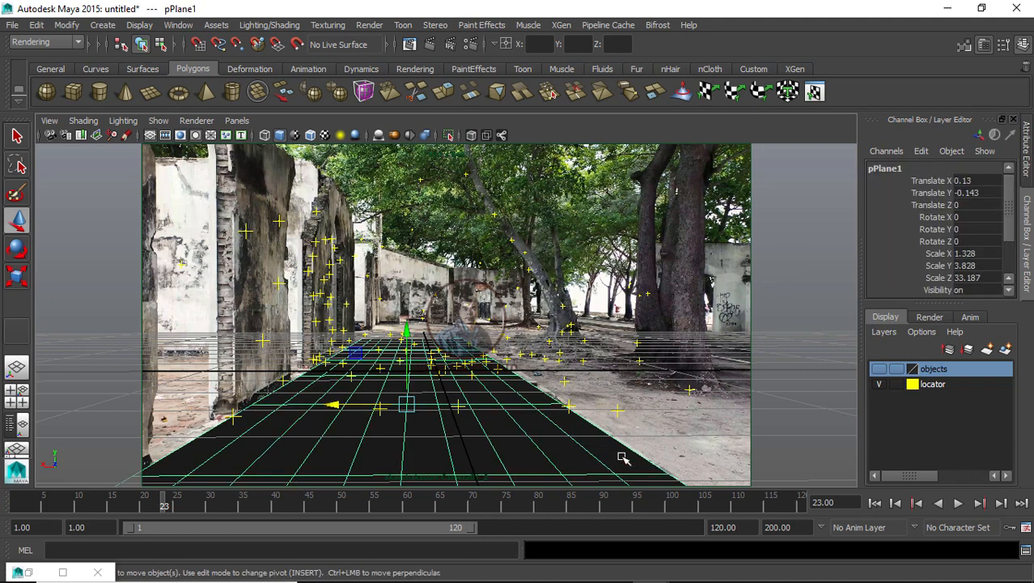
click(623, 458)
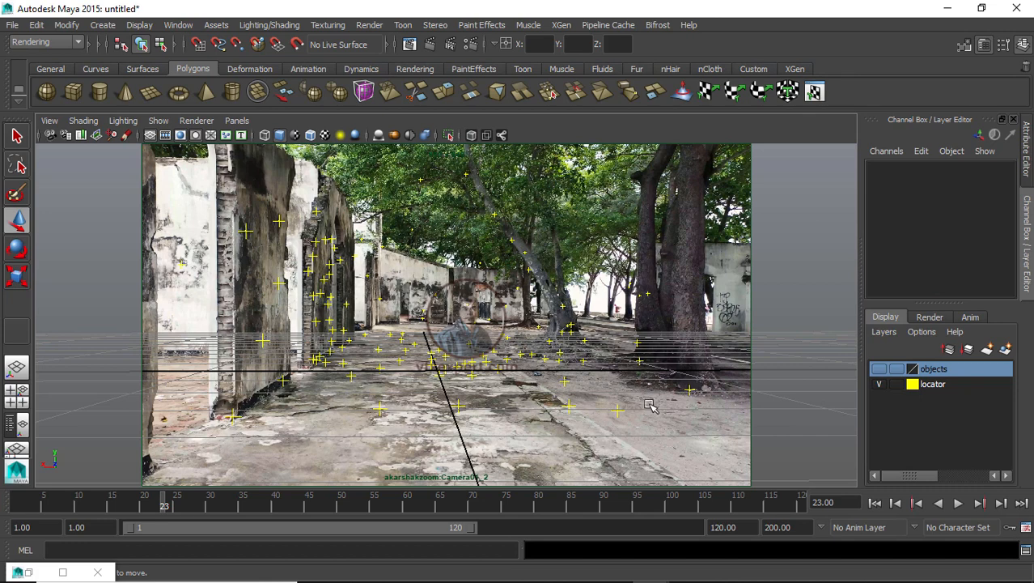
Step: In the persp view, create a polygon cube and a polygon plane, and raise the plane beside the cube
click(237, 120)
mouse_move(257, 134)
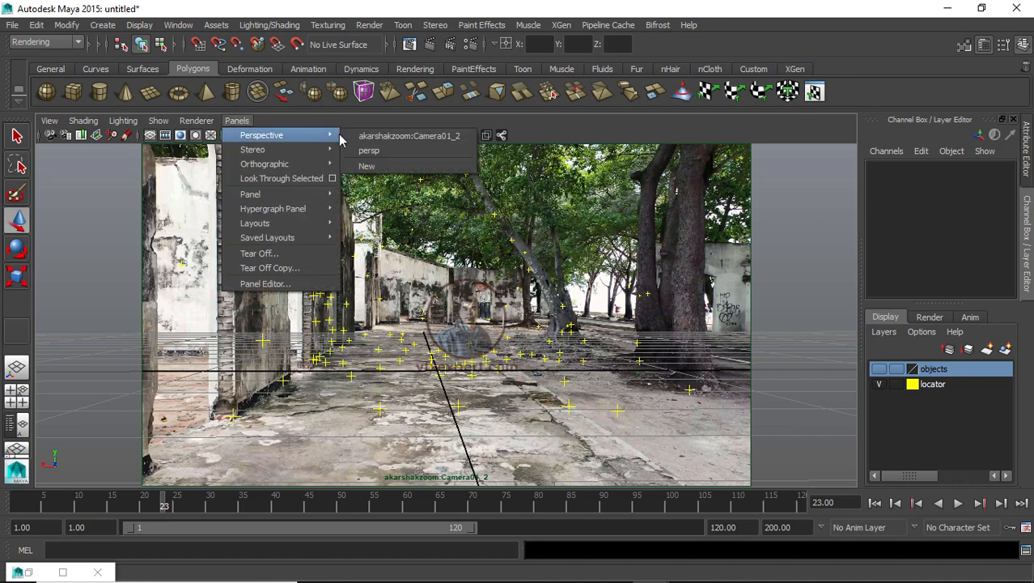
click(371, 148)
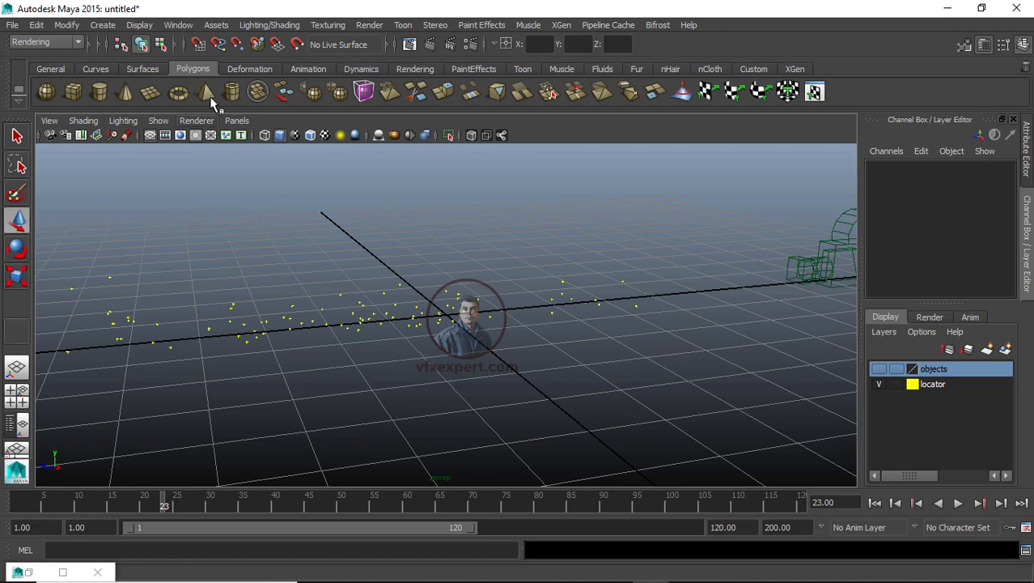
click(73, 92)
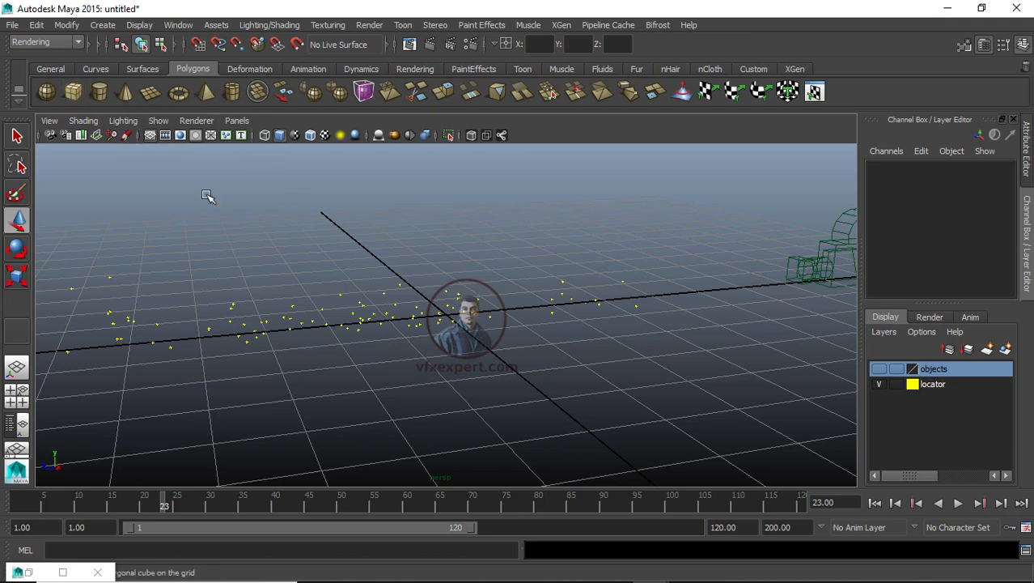
drag(443, 249, 425, 188)
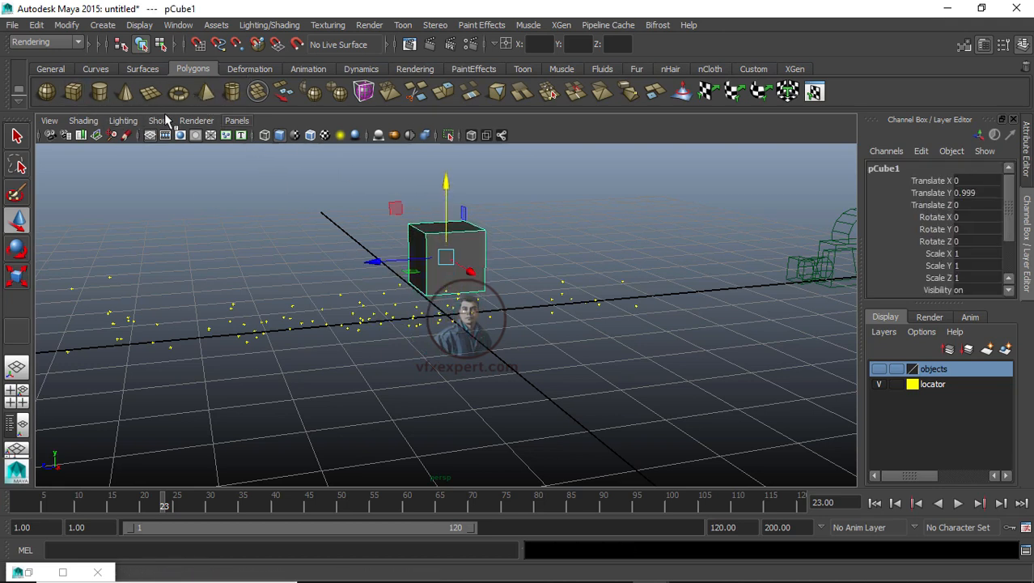
click(151, 93)
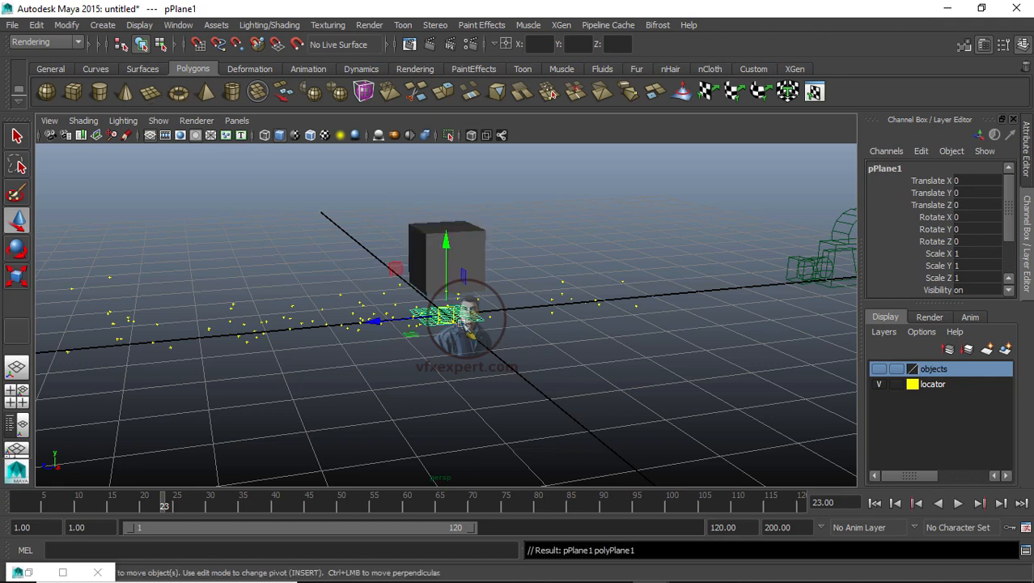
drag(446, 255, 450, 137)
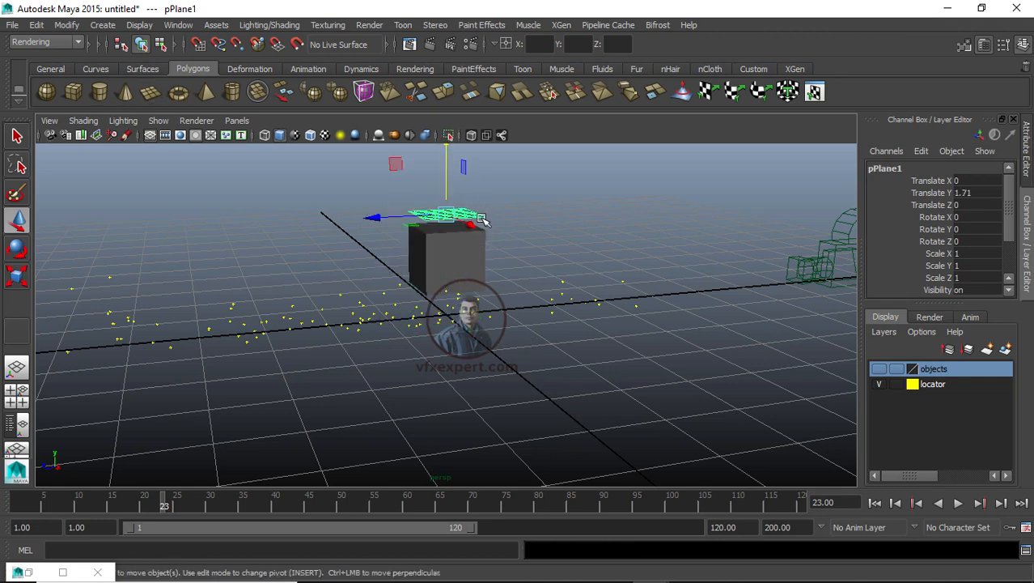
drag(479, 229, 553, 263)
drag(452, 251, 548, 246)
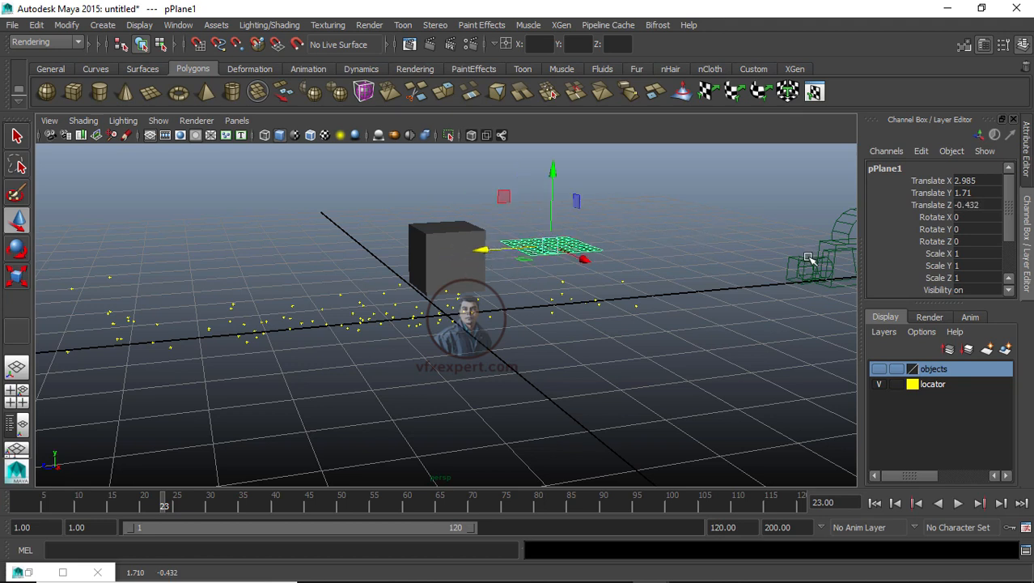
drag(553, 173, 569, 195)
click(595, 257)
click(553, 263)
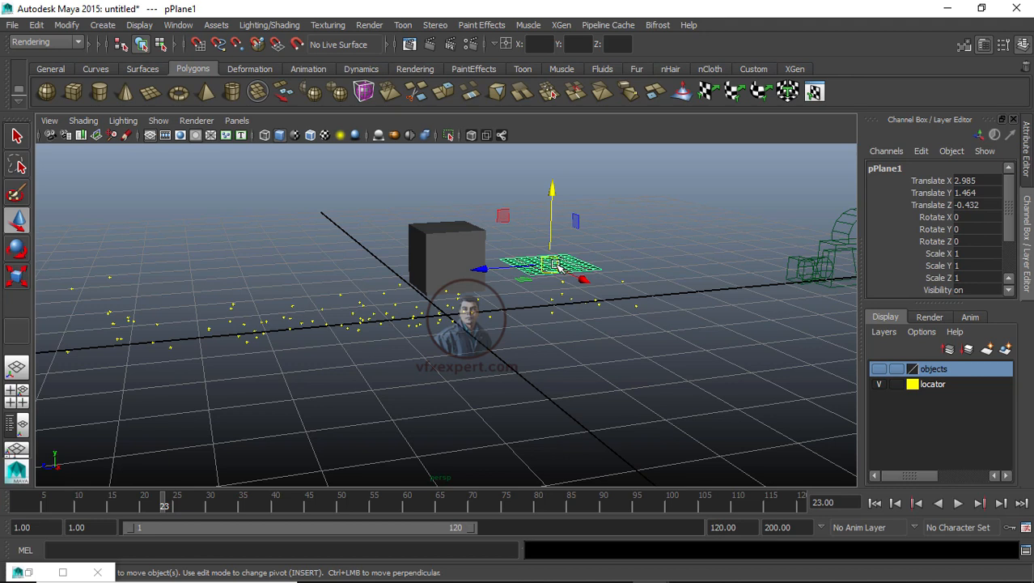
Step: Select the cube and the plane alternately to compare them
click(463, 248)
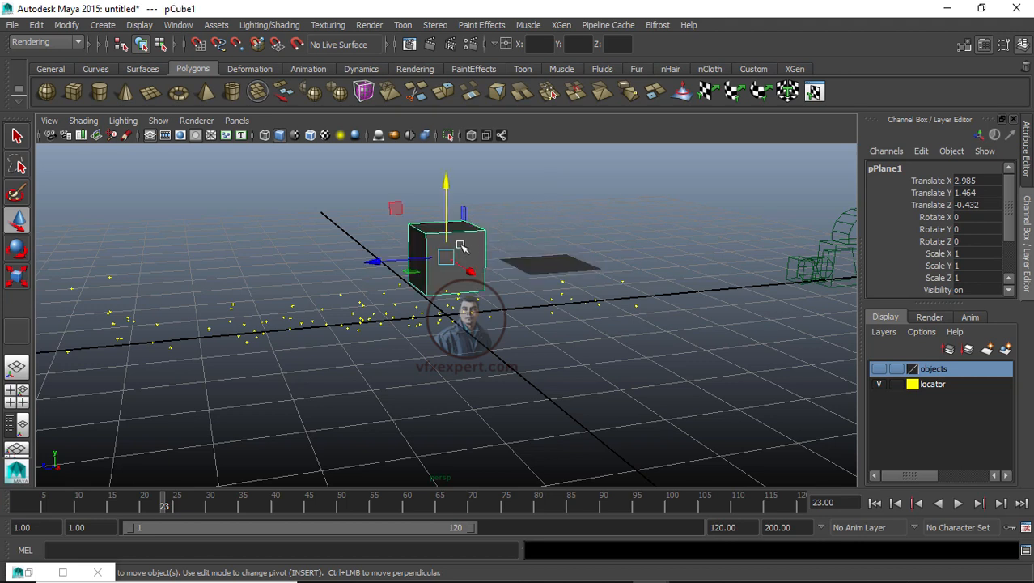
click(558, 269)
click(461, 250)
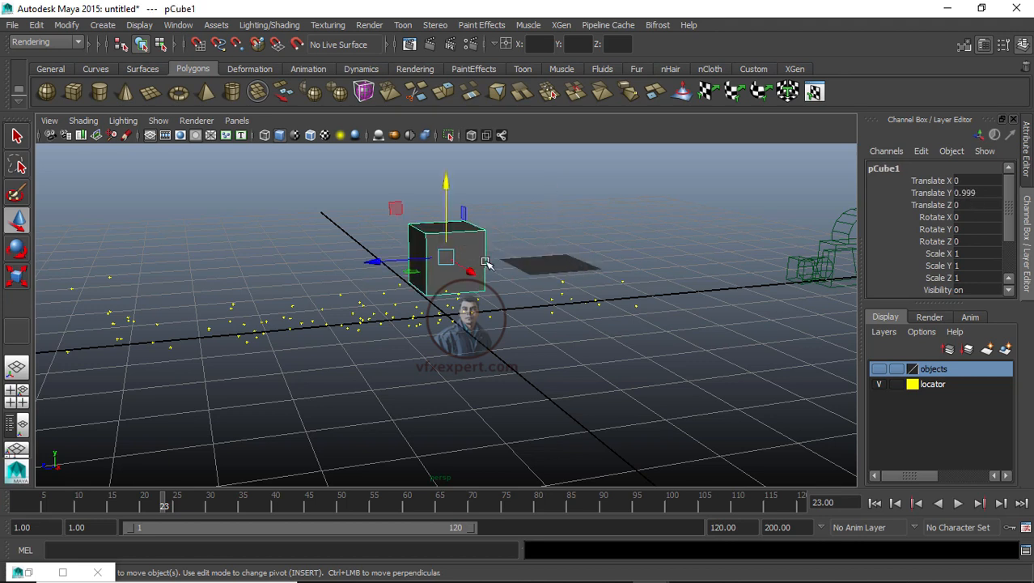
click(539, 263)
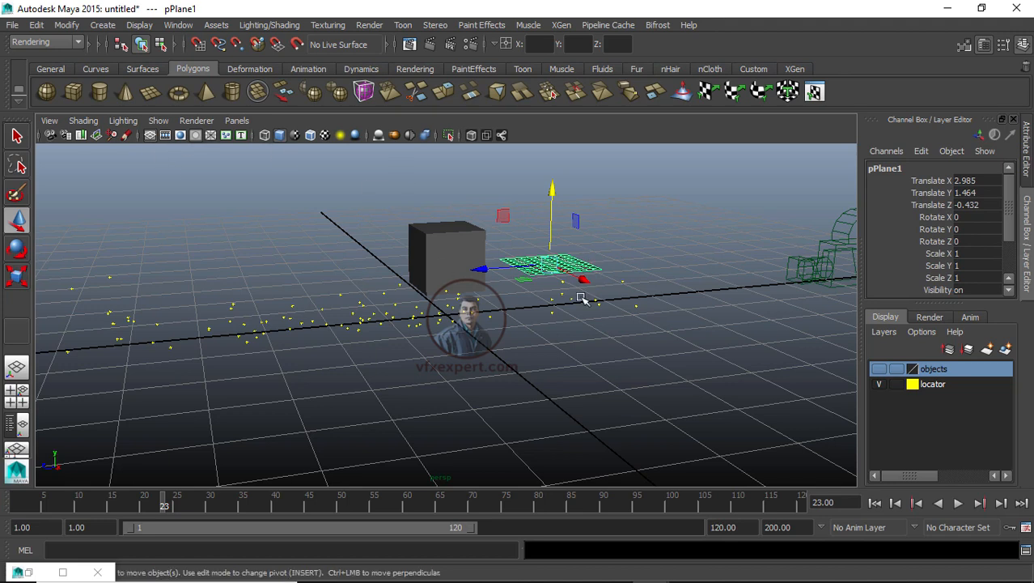
click(576, 220)
click(659, 253)
click(561, 264)
click(468, 250)
click(546, 264)
click(470, 259)
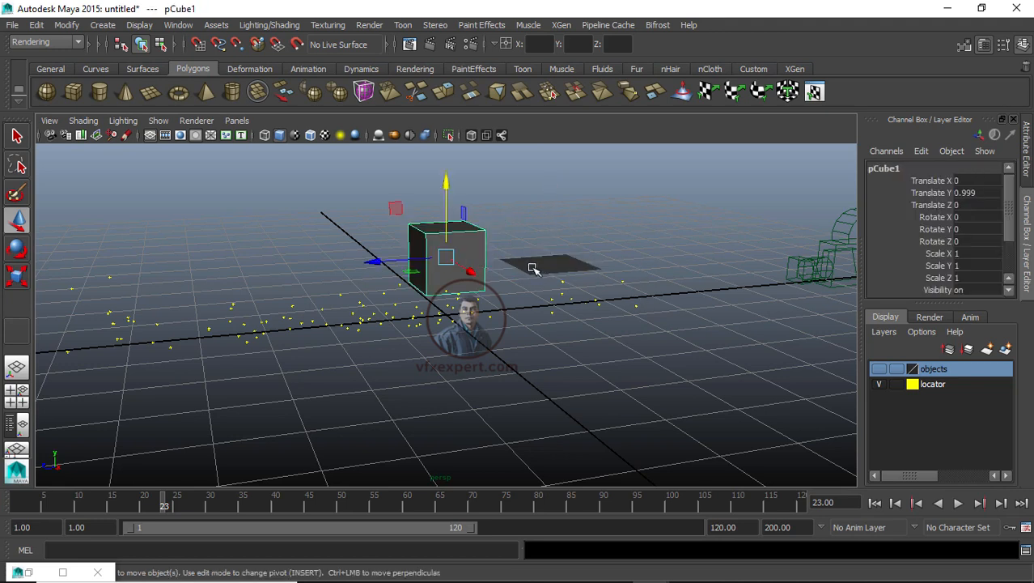
click(589, 239)
click(438, 234)
Step: Delete the plane and the cube
click(541, 259)
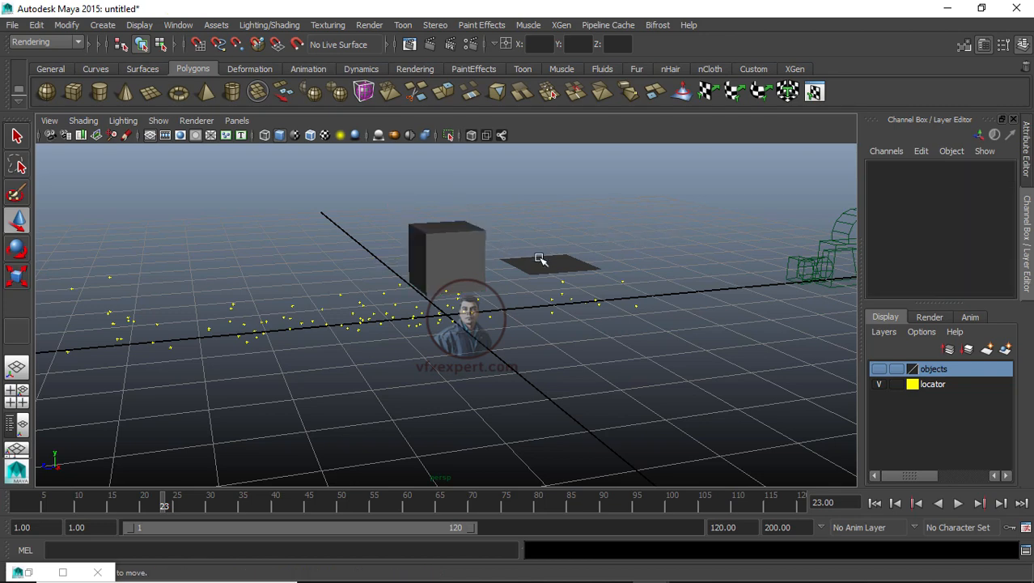
key(Delete)
click(477, 252)
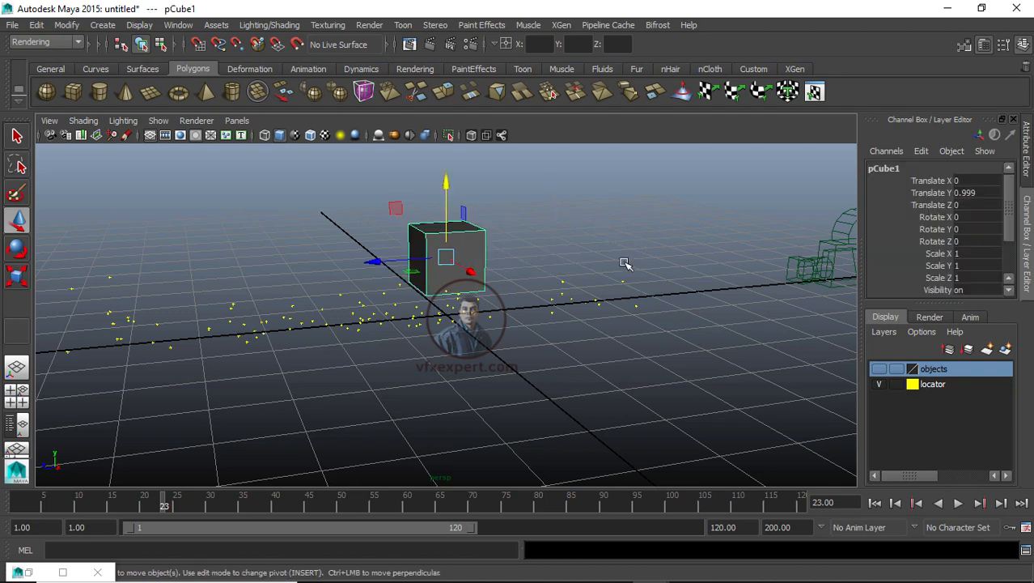
key(Delete)
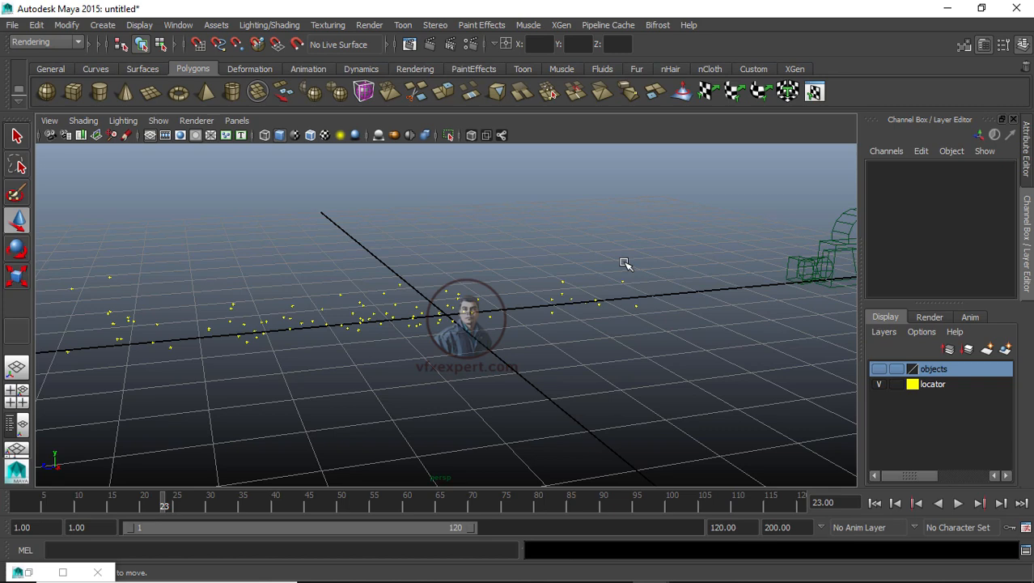
Step: Look through akarshakzoom:Camera01_2 and play the shot back
alt+drag(653, 365, 660, 405)
click(236, 120)
mouse_move(285, 135)
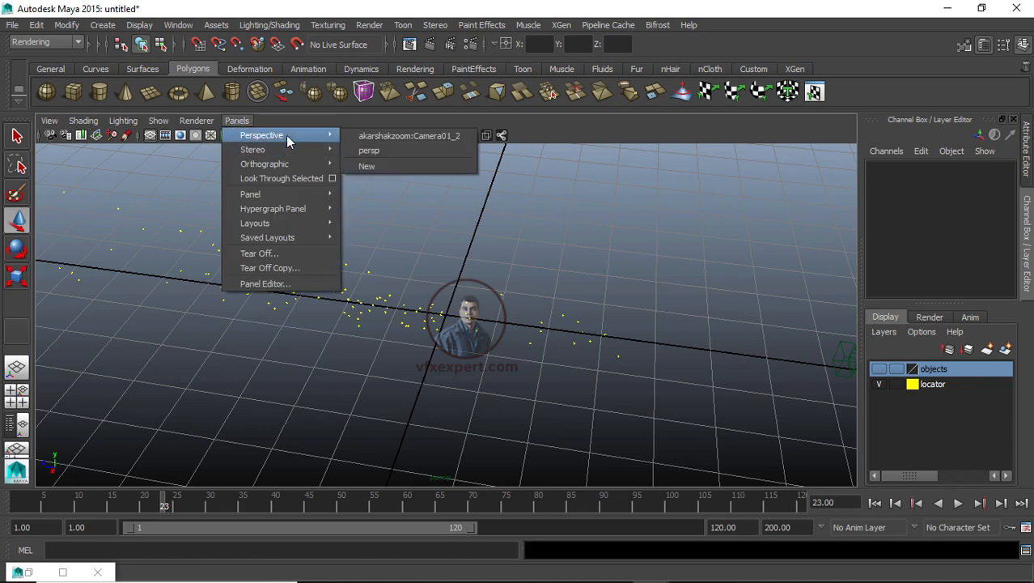
click(392, 136)
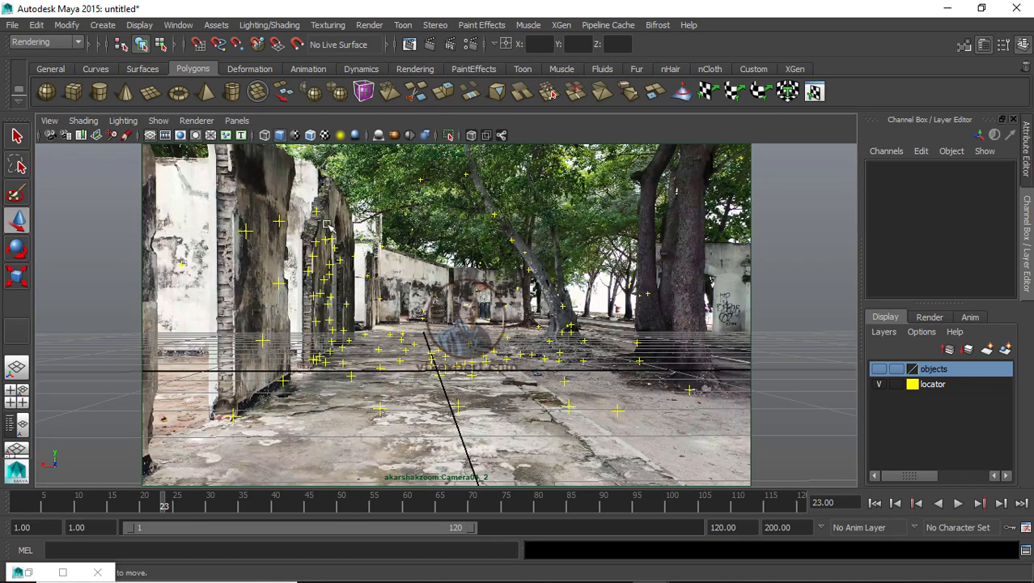
key(alt+v)
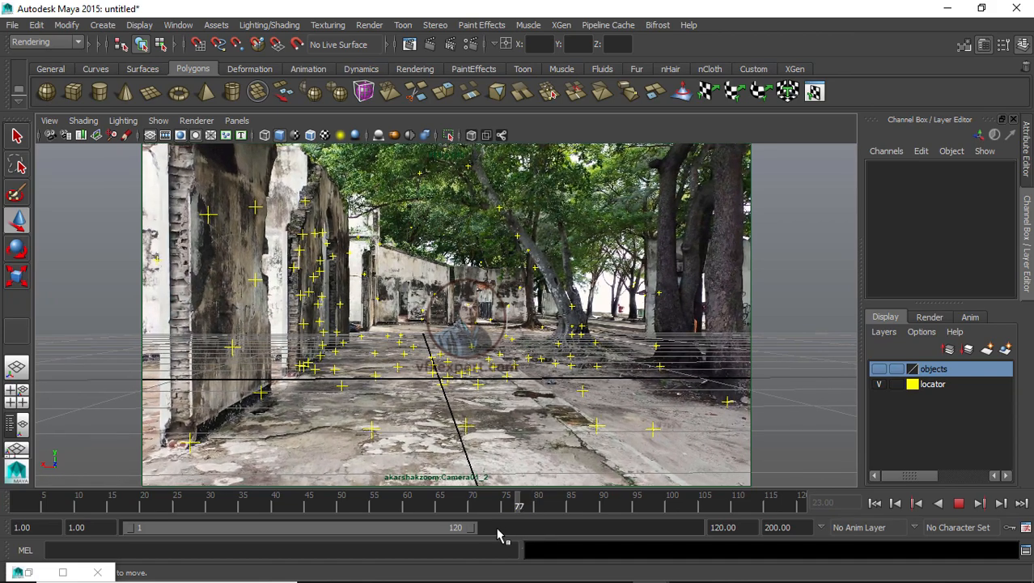
key(alt+v)
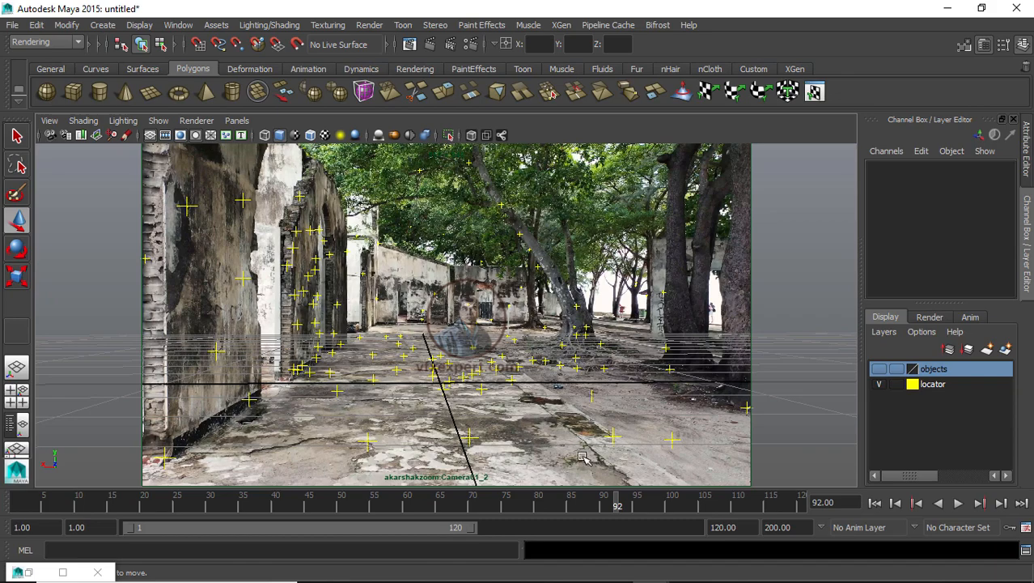
Step: Inspect the ground trackers by selecting them and scrubbing the timeline between frames 77 and 69
click(613, 434)
drag(463, 500, 519, 513)
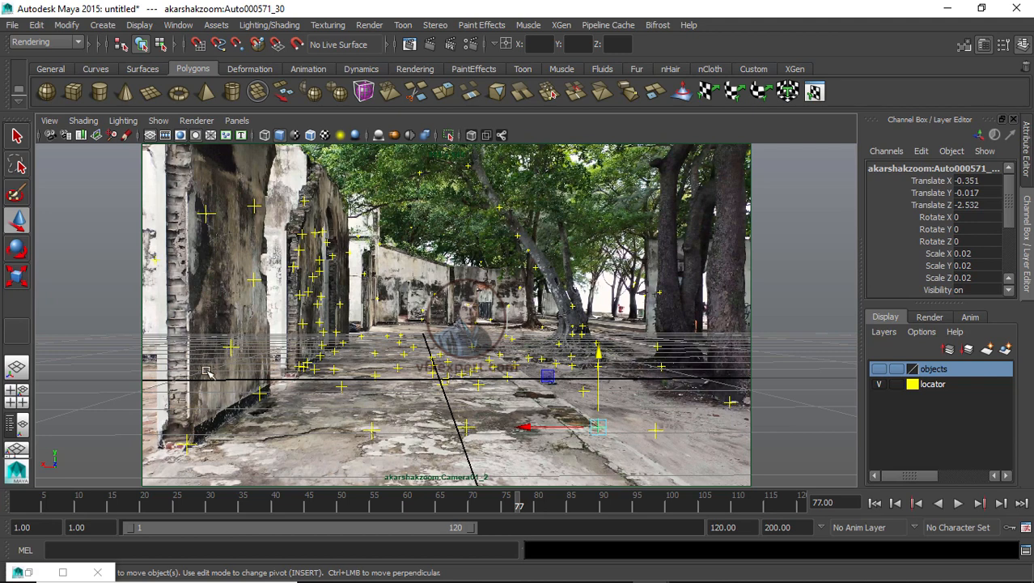
click(507, 377)
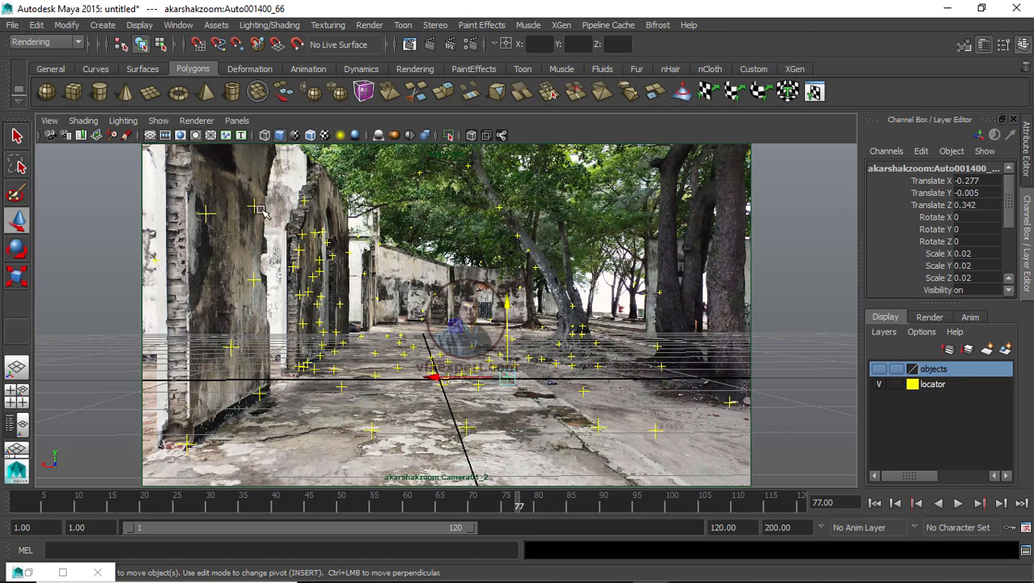
click(151, 138)
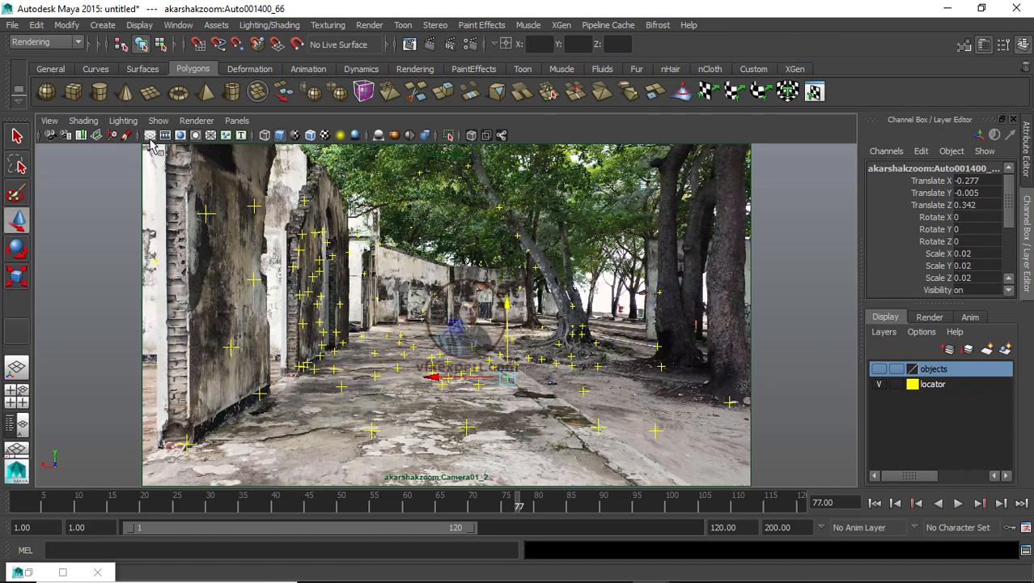
click(150, 138)
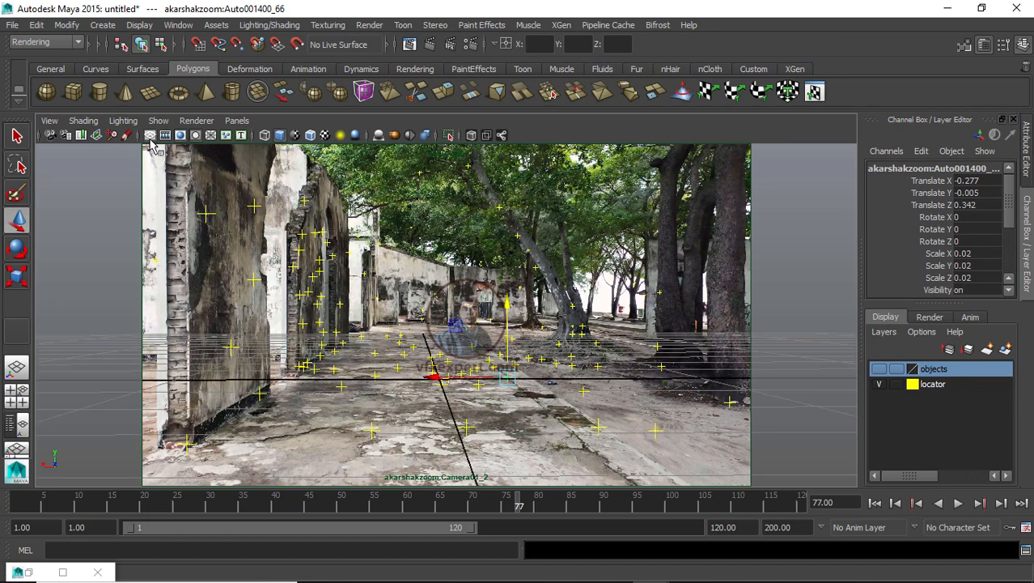
click(597, 426)
drag(522, 509, 467, 509)
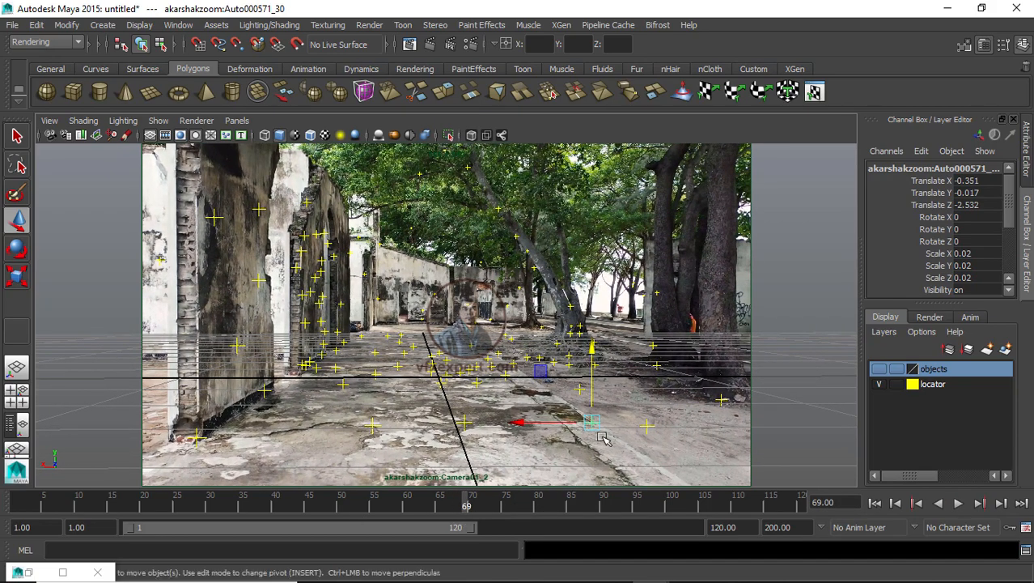
Step: Switch to the persp view and zoom in on the selected tracker Auto000571_30
click(237, 120)
mouse_move(279, 136)
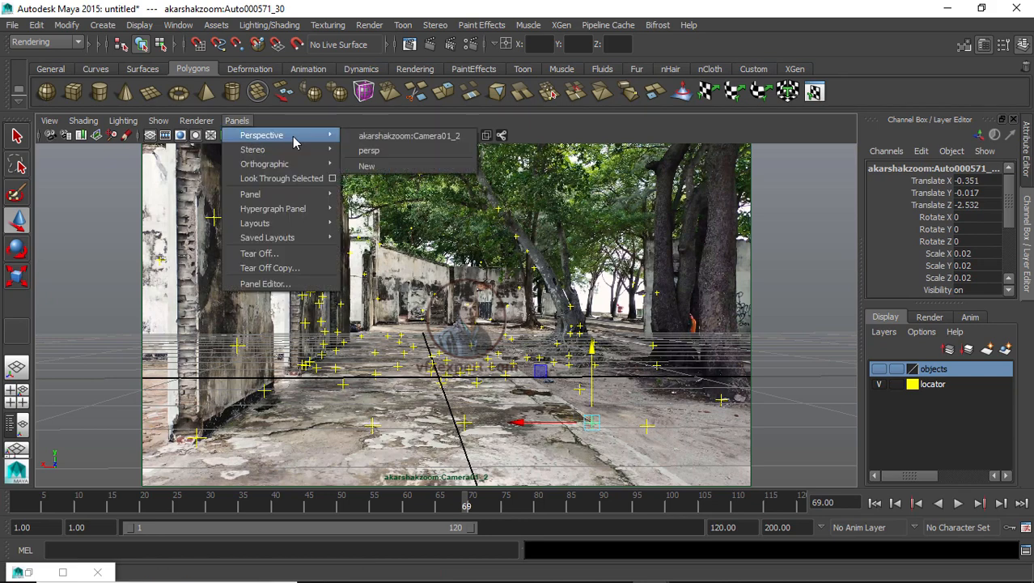
click(374, 152)
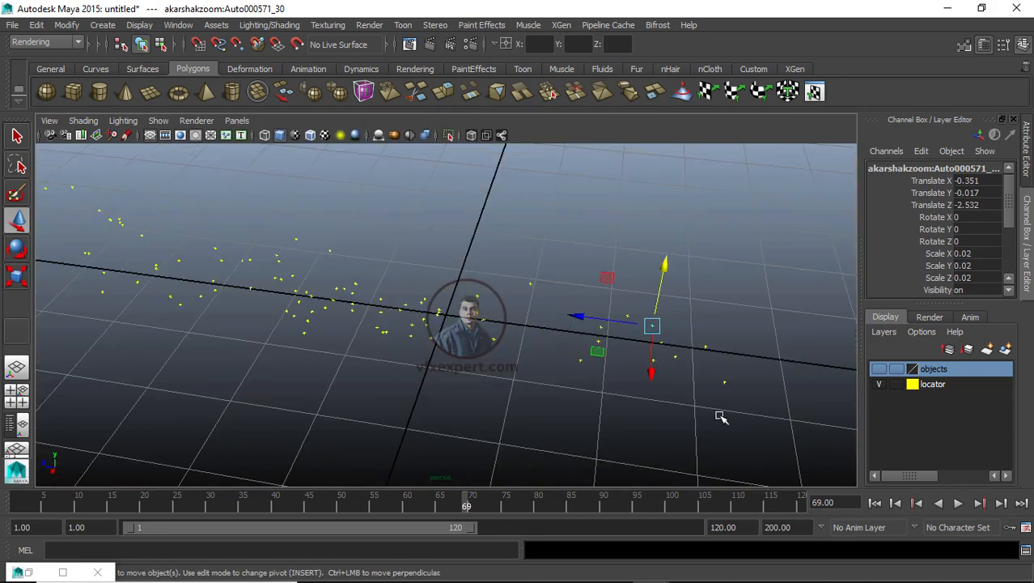
scroll(637, 374, up, 4)
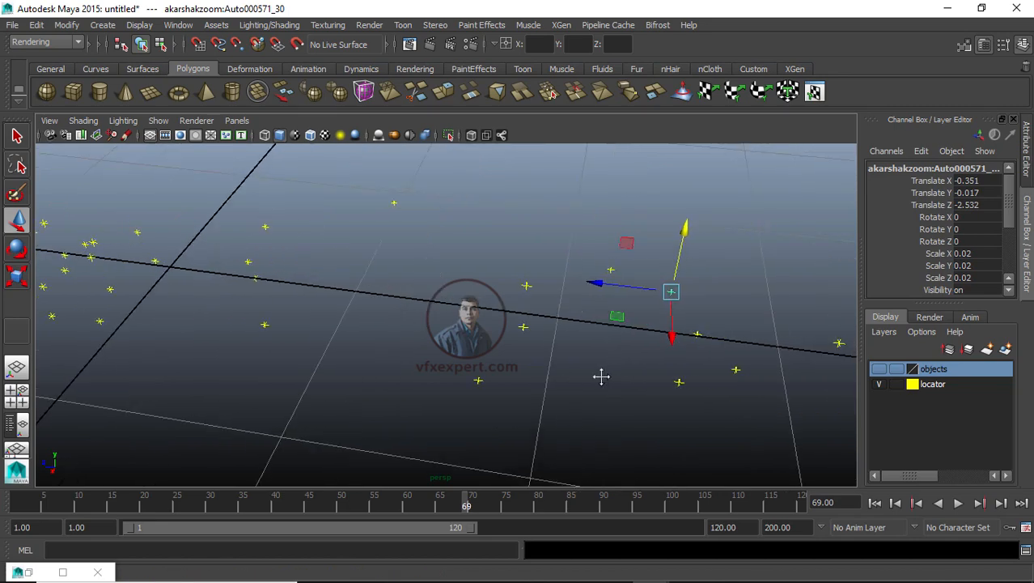
alt+middle_drag(602, 376, 591, 377)
scroll(686, 425, up, 2)
alt+middle_drag(685, 425, 518, 441)
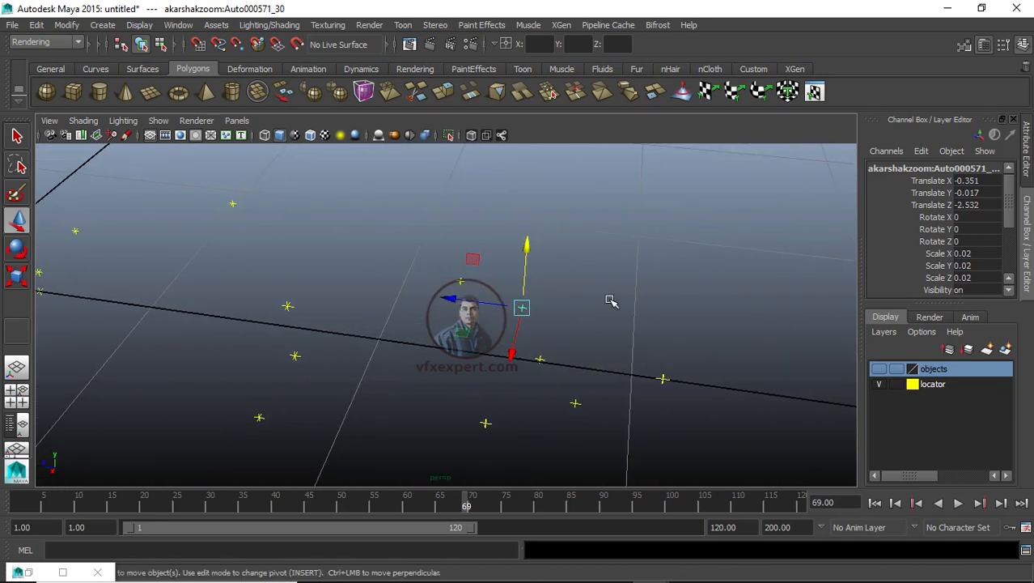
Step: Reselect tracker Auto000571_30 and frame it in the persp view
click(561, 291)
click(502, 324)
click(582, 309)
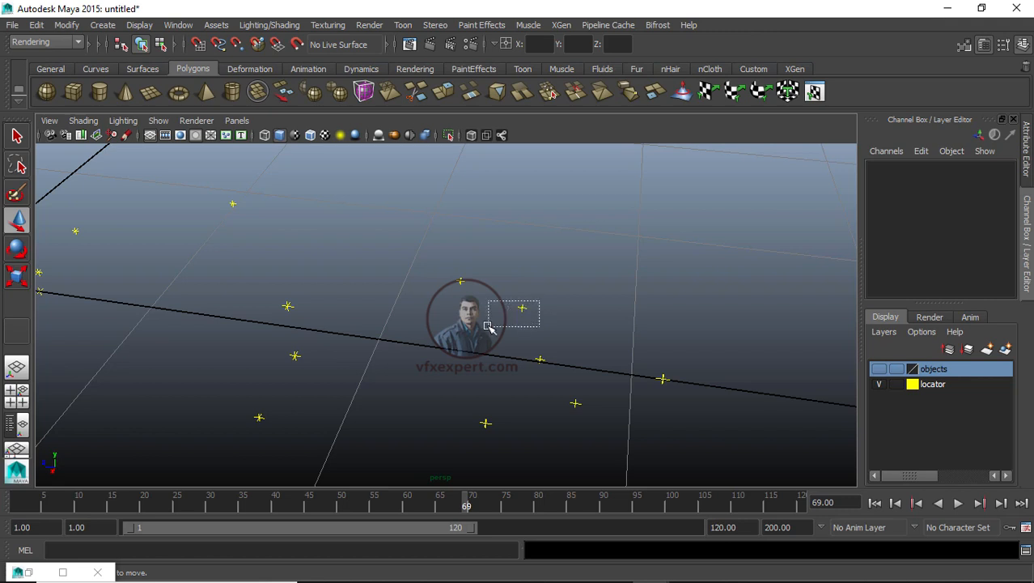
click(524, 308)
key(f)
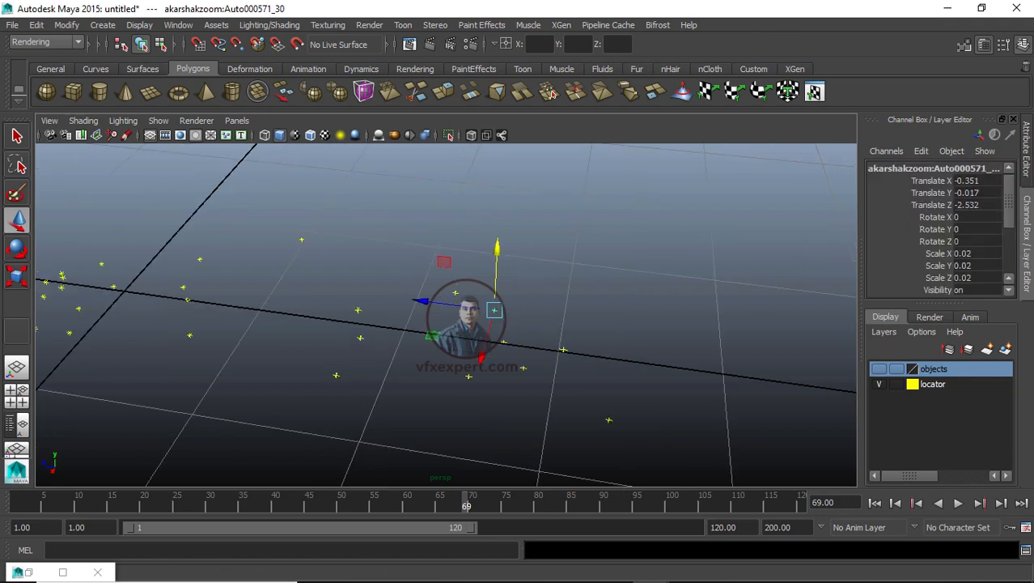
Step: Open the Outliner, select the pf_data group and snap its pivot to tracker Auto000571_30
click(179, 25)
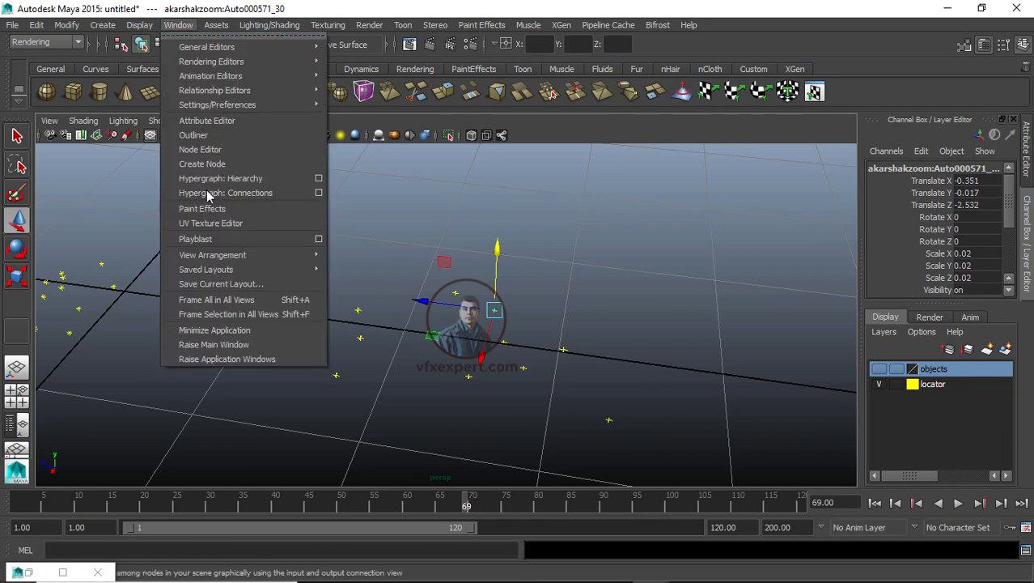
click(194, 134)
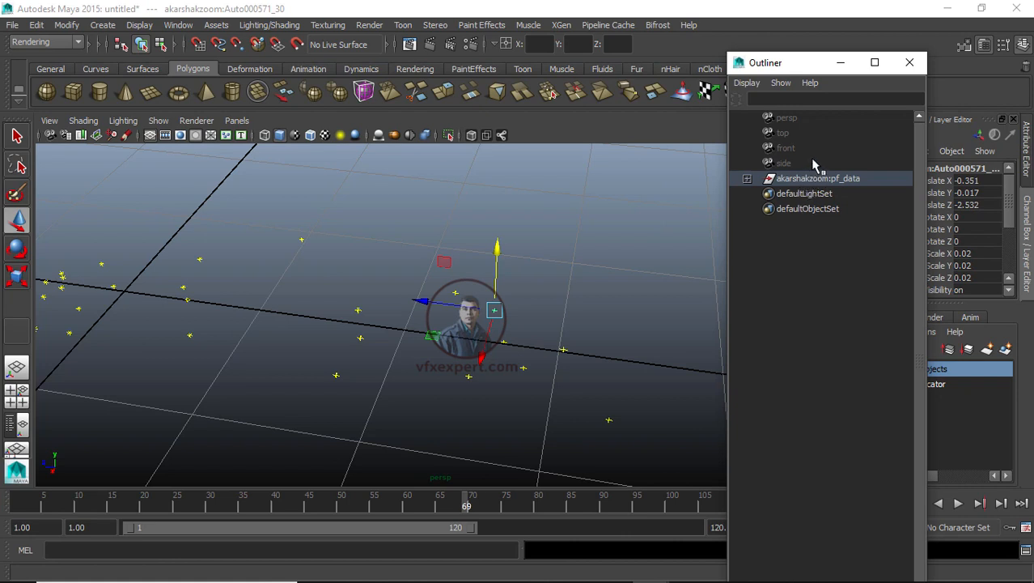
click(806, 194)
click(804, 180)
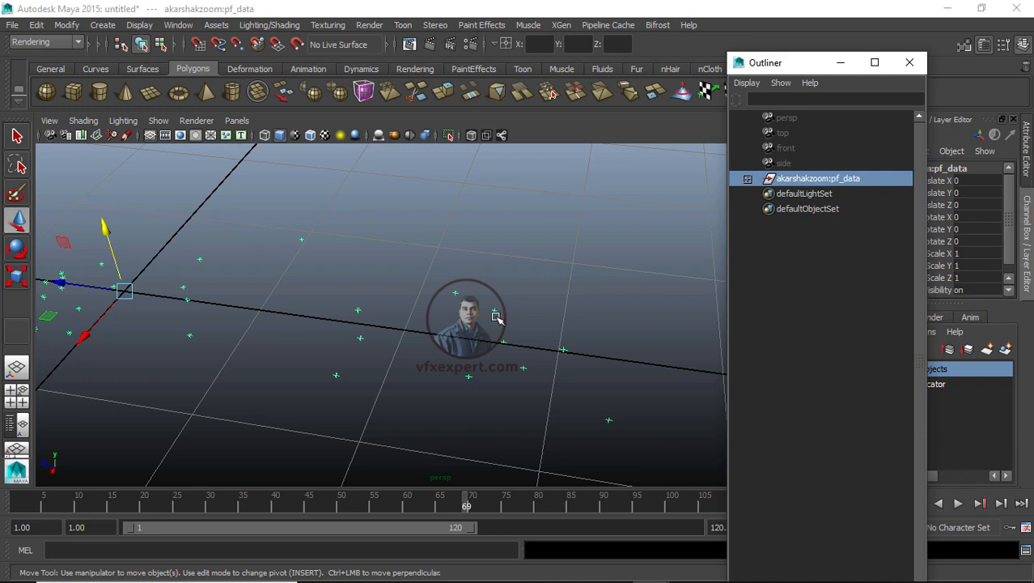
click(124, 290)
key(Insert)
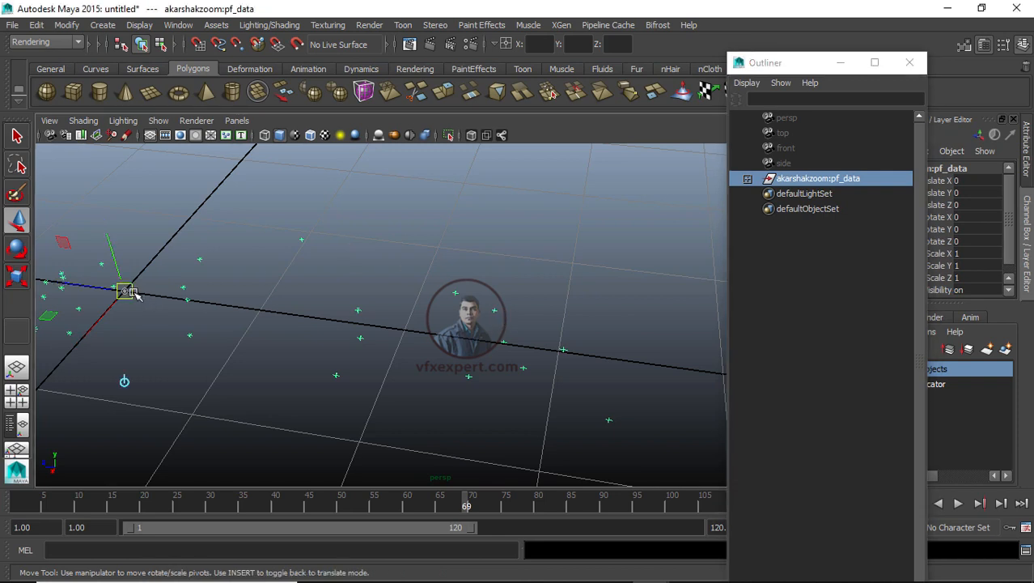
key(Insert)
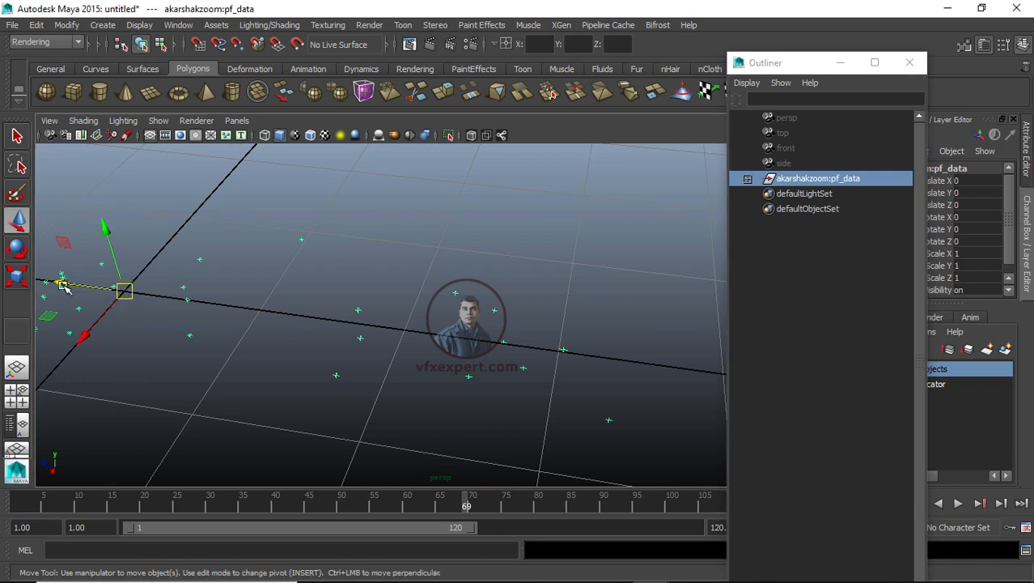
key(Insert)
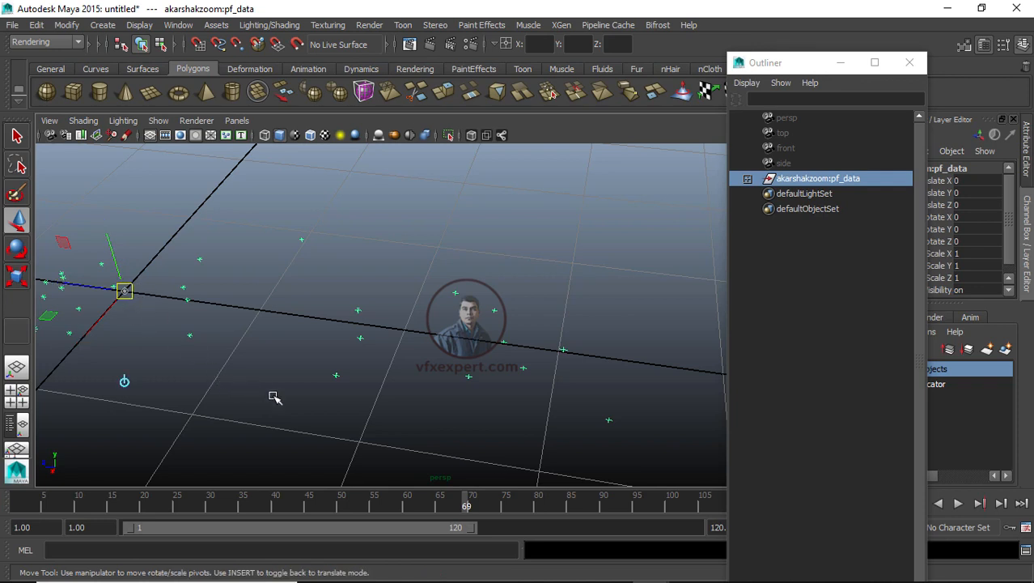
key(v)
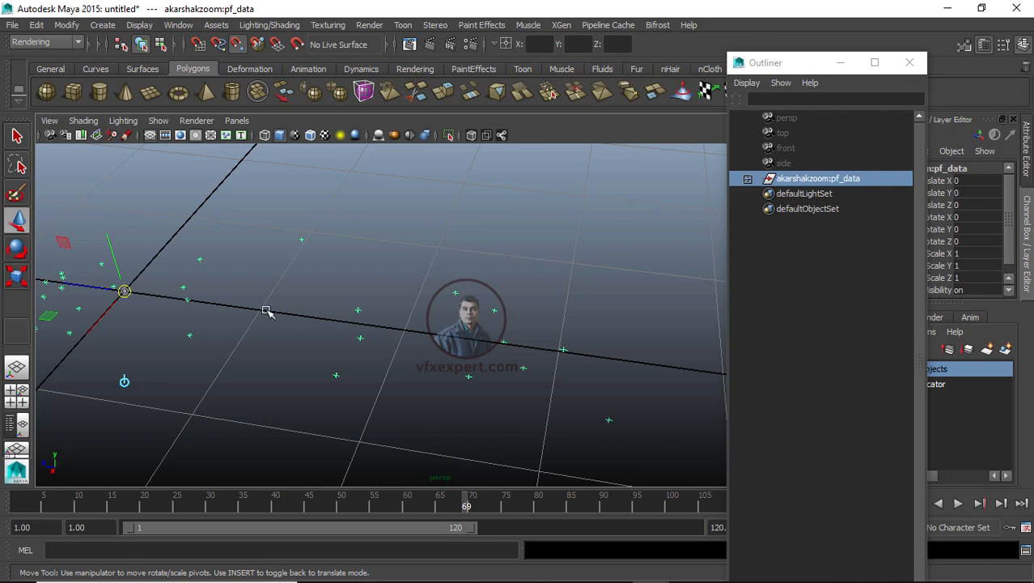
drag(126, 291, 499, 316)
key(Insert)
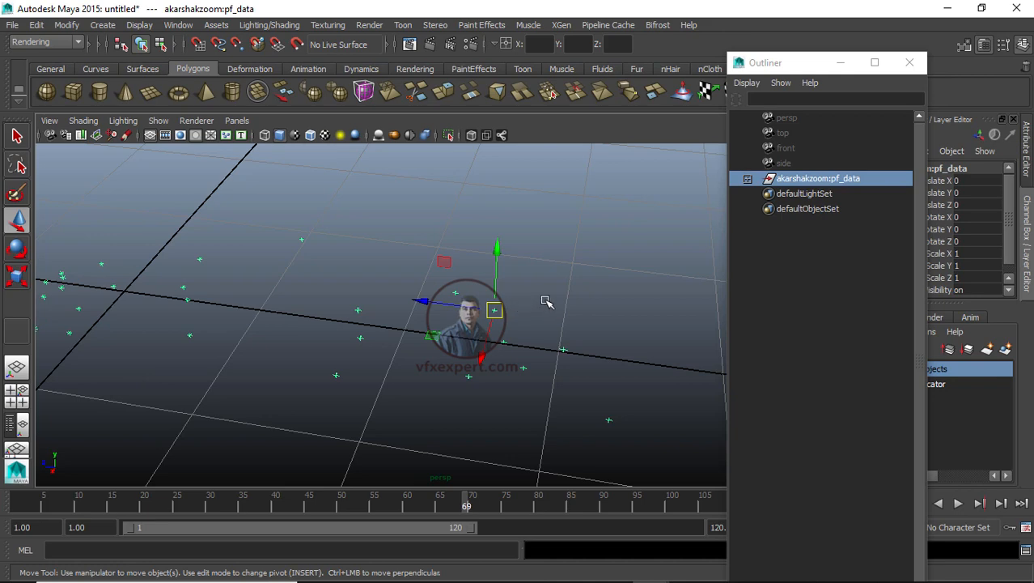
Step: Look through akarshakzoom:Camera01_2 and return to the persp camera
click(235, 120)
mouse_move(274, 136)
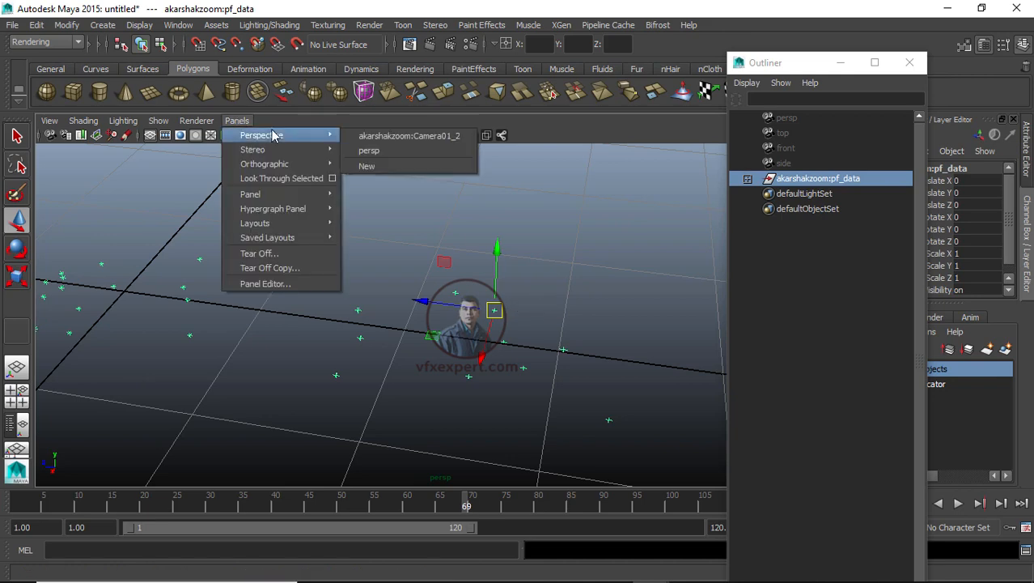
click(376, 136)
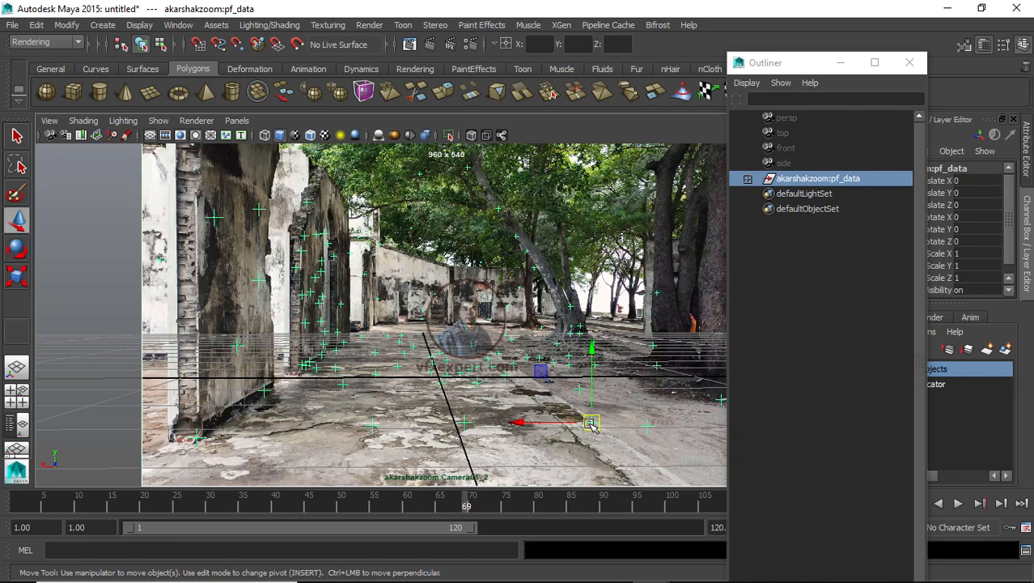
click(237, 120)
mouse_move(272, 136)
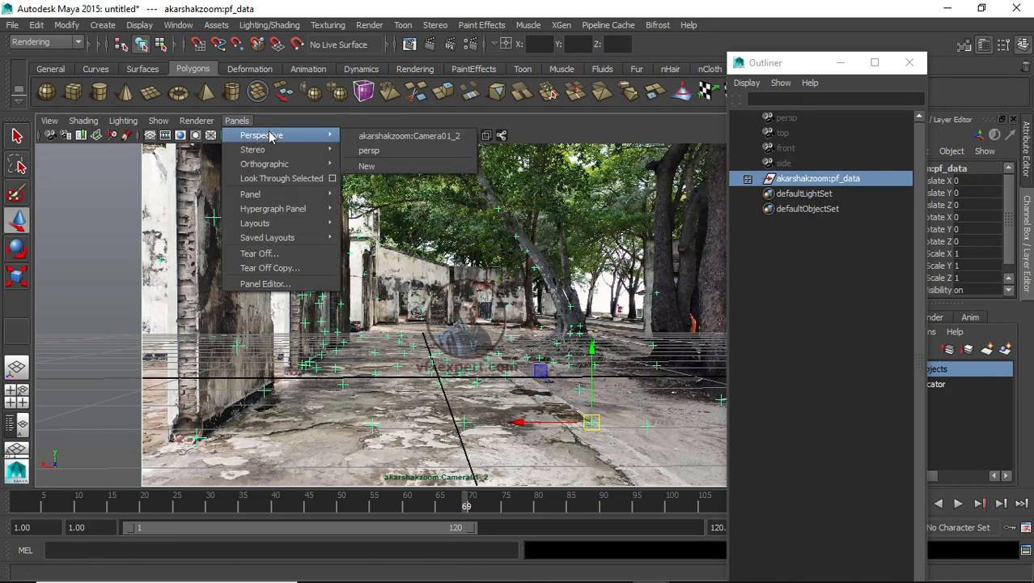
click(393, 152)
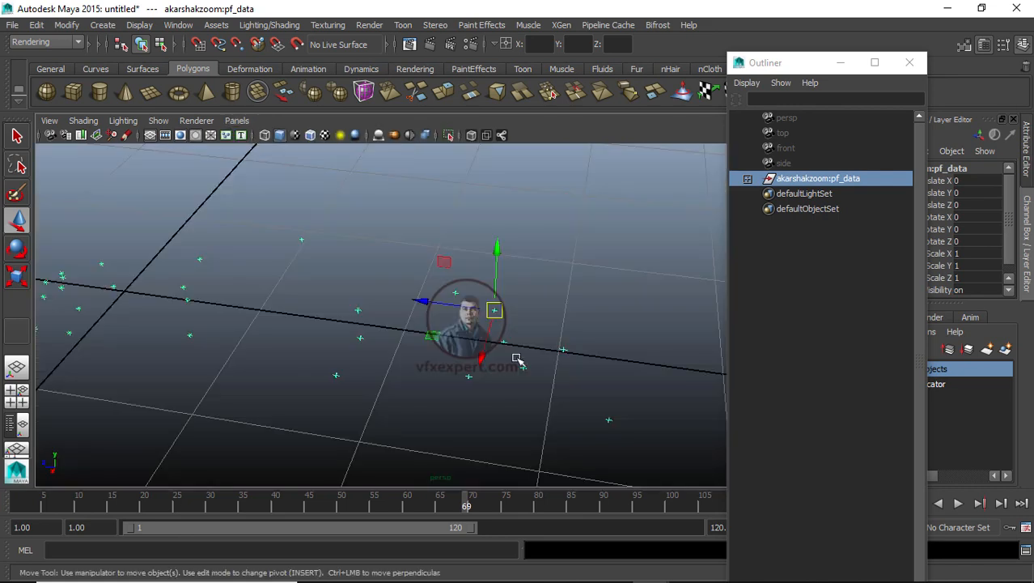
Step: Create a polygon plane near the origin among the ground trackers in the persp view
click(567, 317)
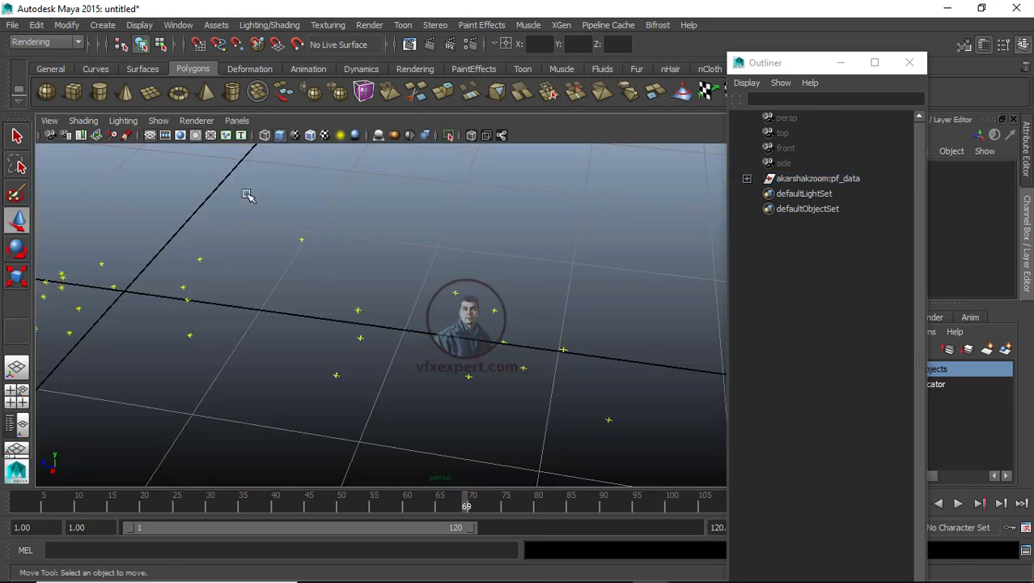
scroll(352, 251, down, 2)
scroll(353, 251, up, 2)
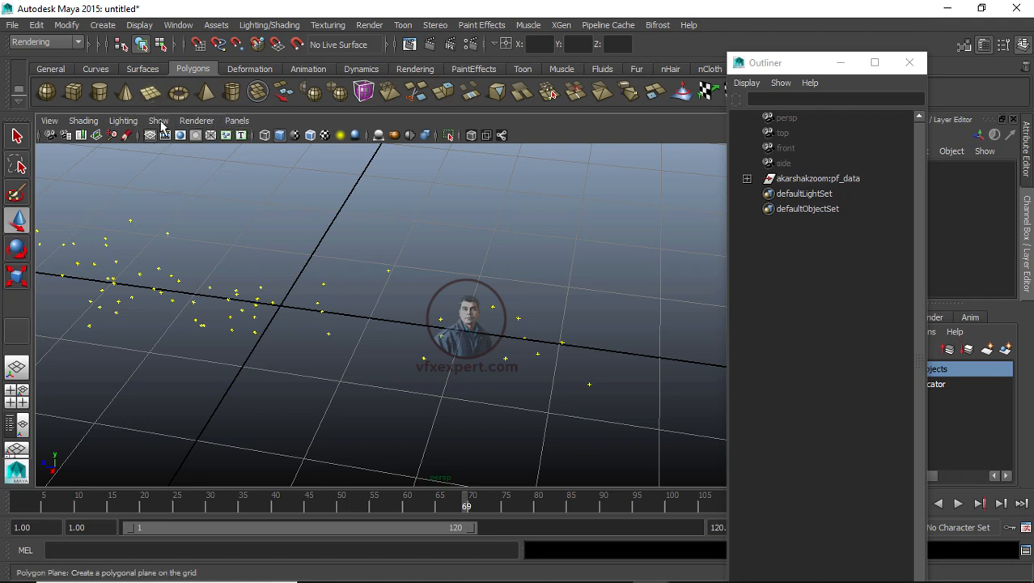
click(151, 92)
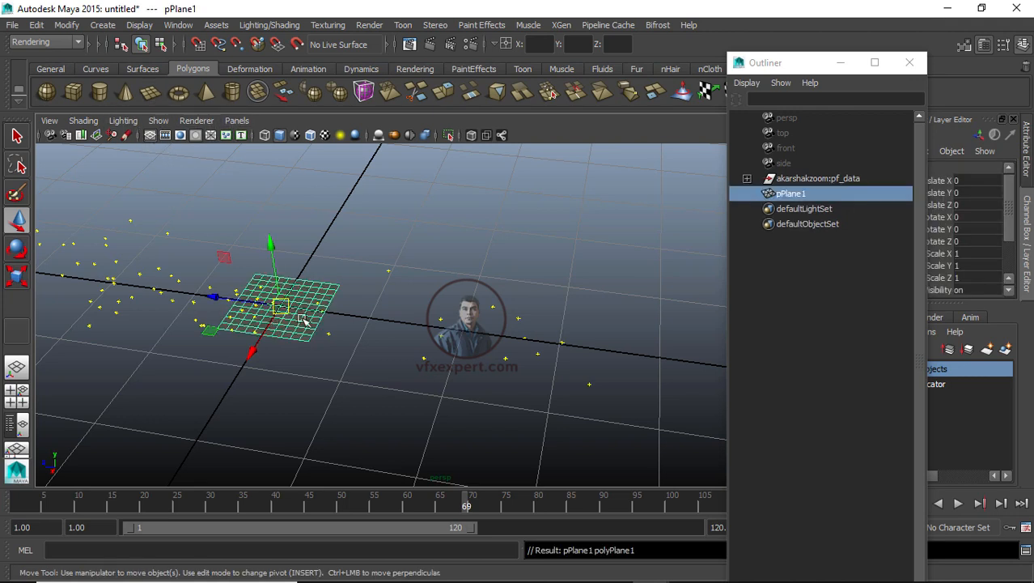
click(364, 246)
scroll(284, 319, up, 3)
click(243, 287)
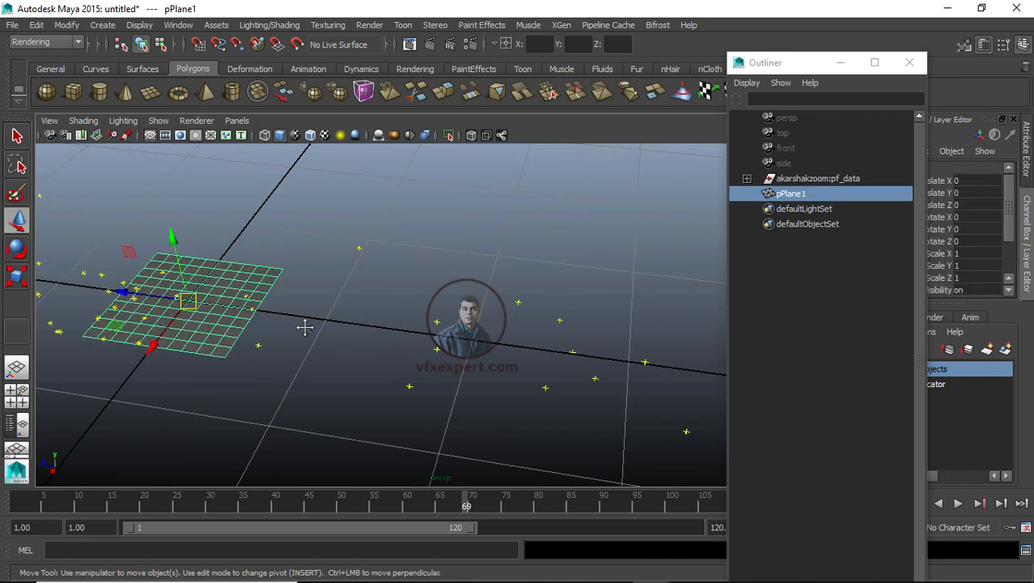
alt+drag(302, 324, 273, 260)
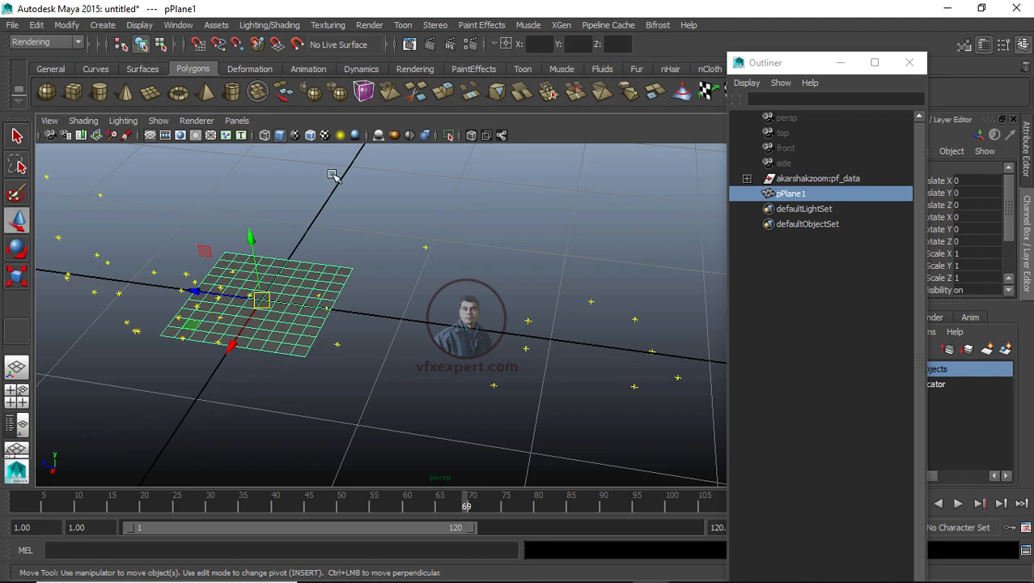
Step: Check the plane through akarshakzoom:Camera01_2 and switch back to persp
click(237, 121)
mouse_move(265, 140)
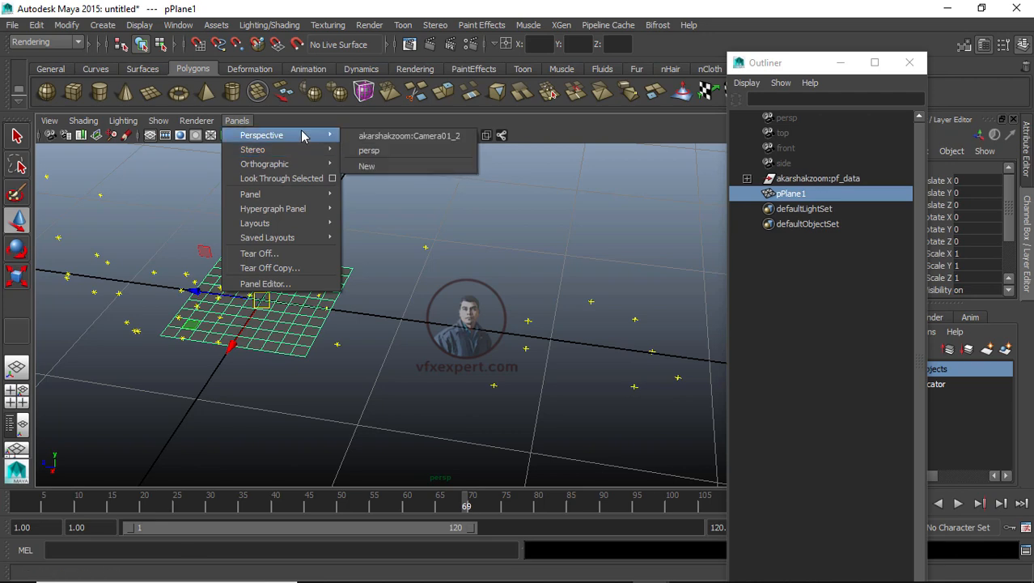
click(399, 138)
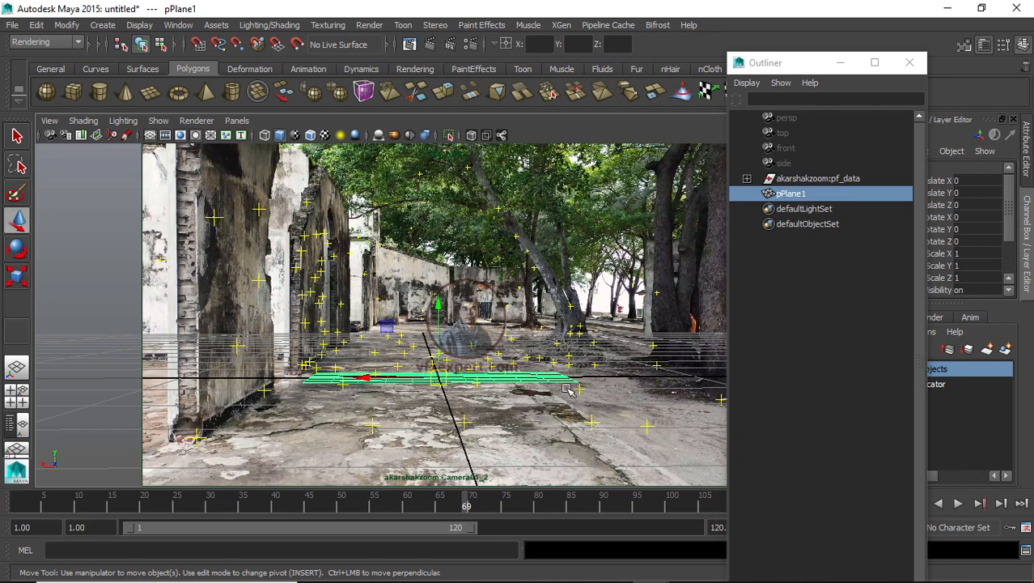
click(236, 120)
mouse_move(267, 135)
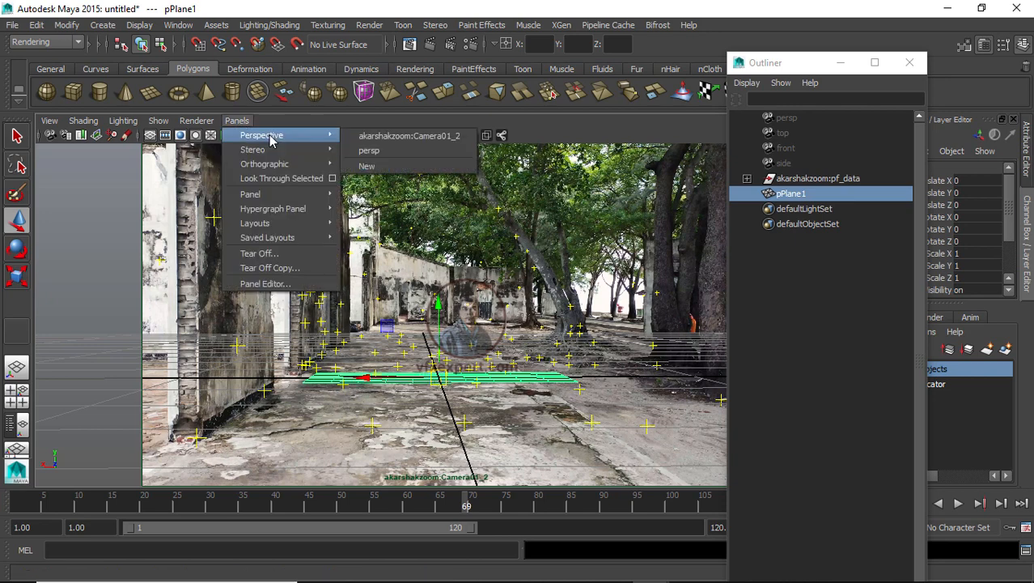
click(379, 152)
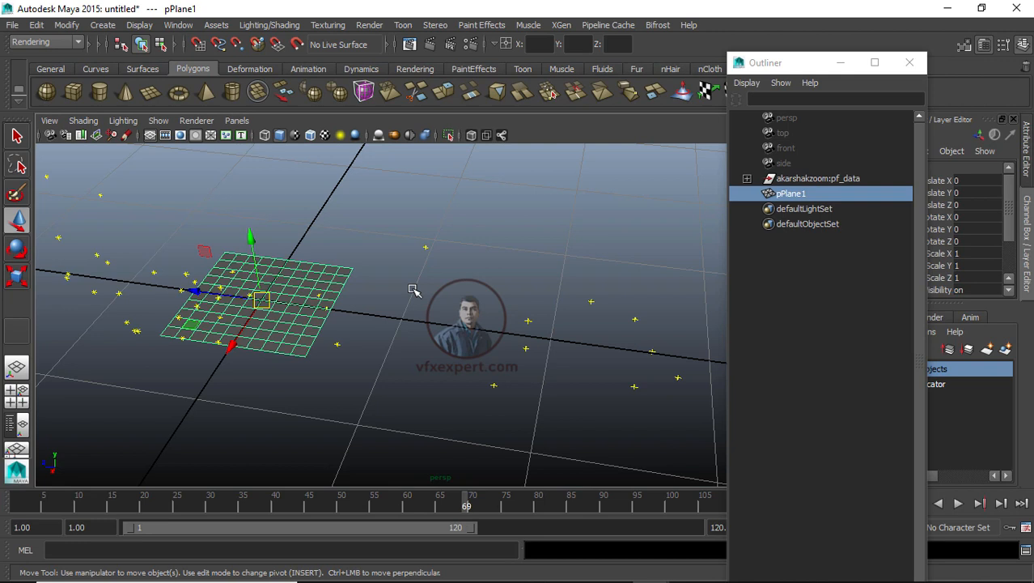
Step: Select pPlane1 in the Outliner and snap its pivot to the plane's near corner vertex
click(479, 248)
click(790, 195)
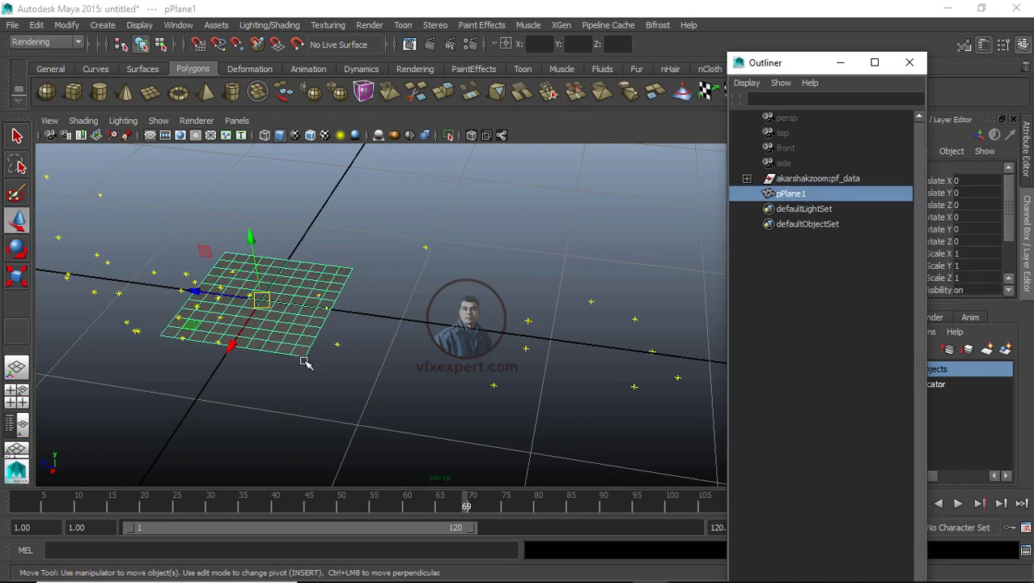
key(Insert)
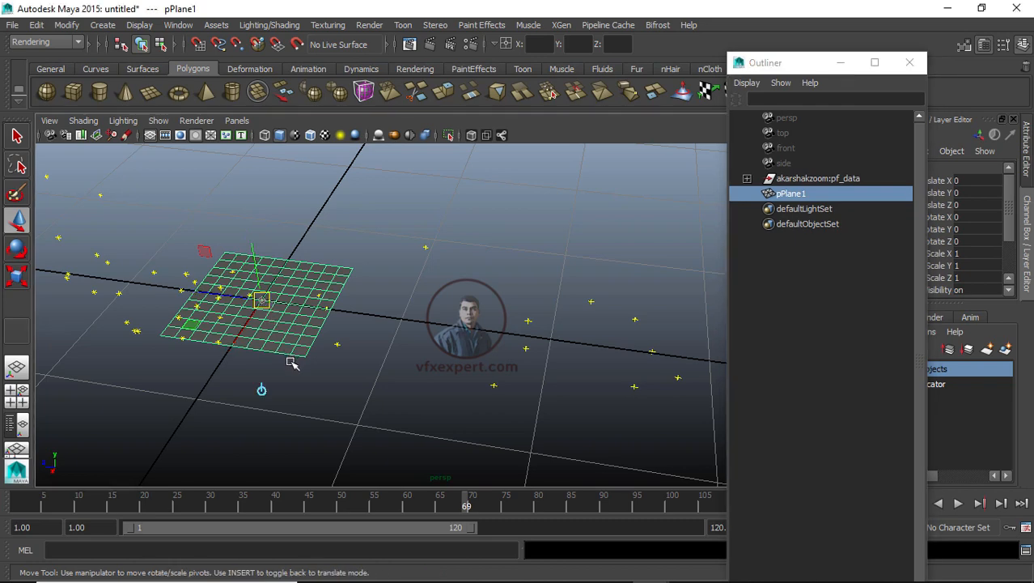
key(v)
drag(261, 301, 300, 356)
key(Insert)
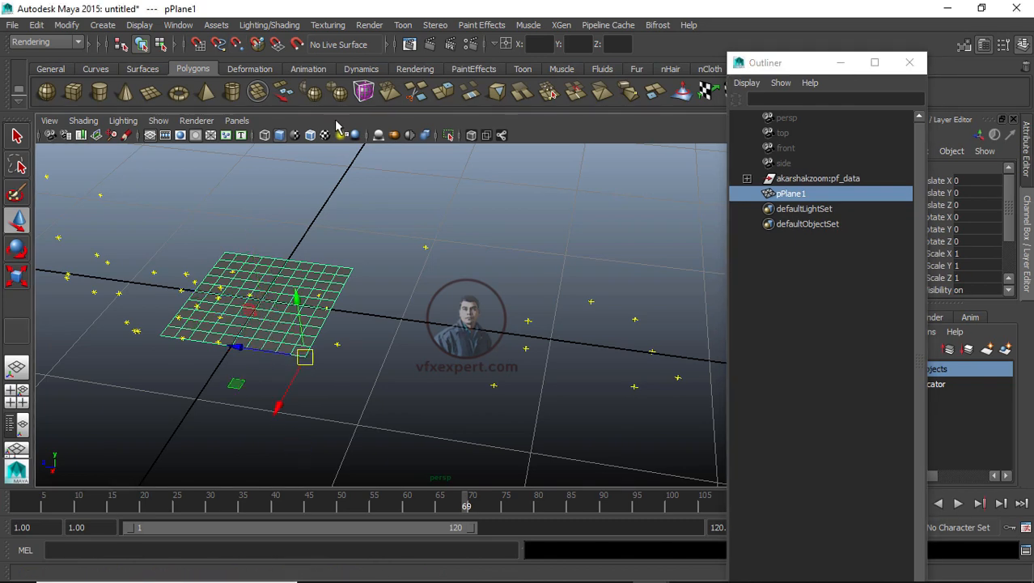
Step: Look through akarshakzoom:Camera01_2 and snap the plane's pivot to its opposite corner
click(237, 120)
mouse_move(274, 136)
click(408, 136)
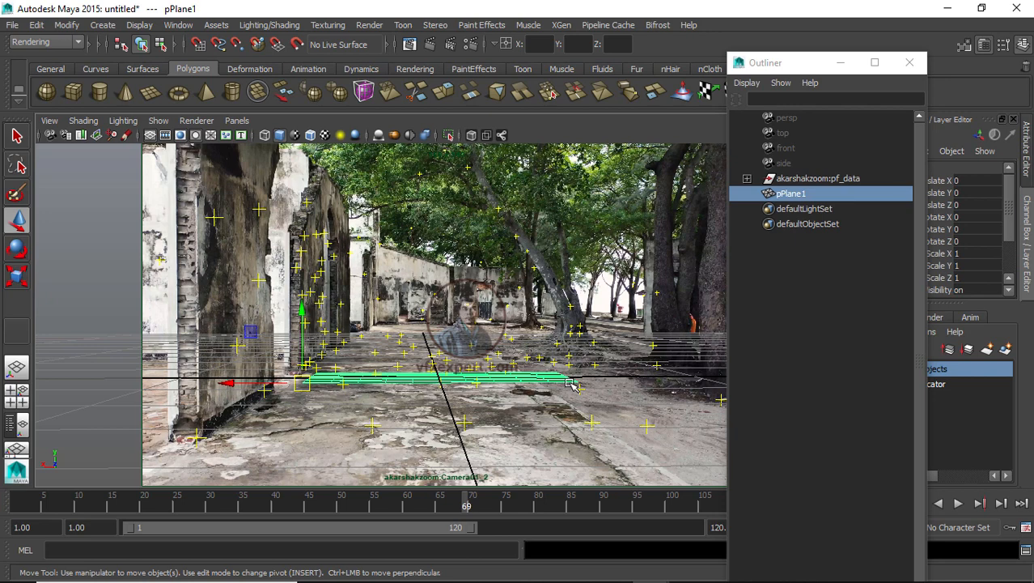
key(Insert)
key(v)
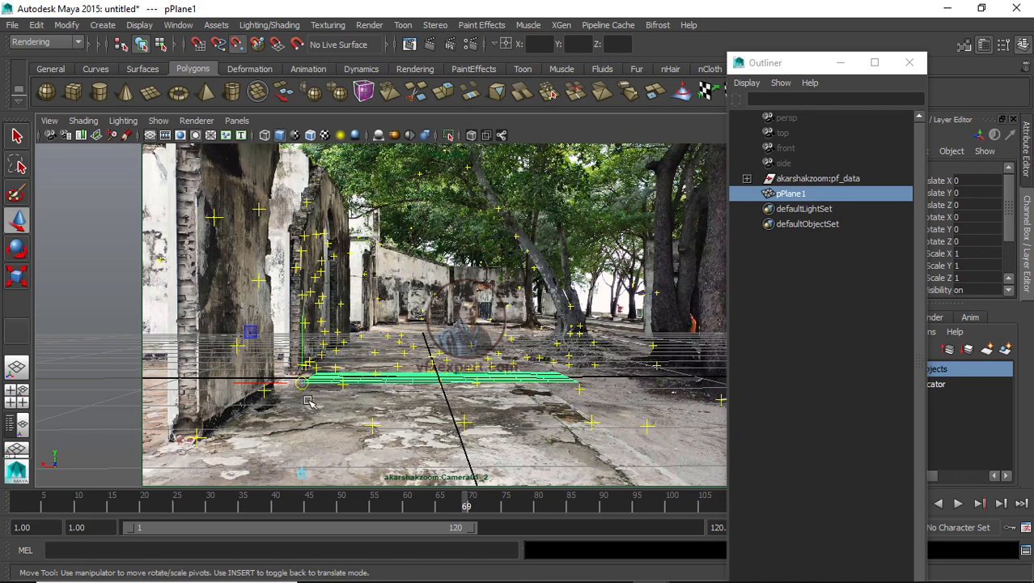
drag(302, 384, 568, 376)
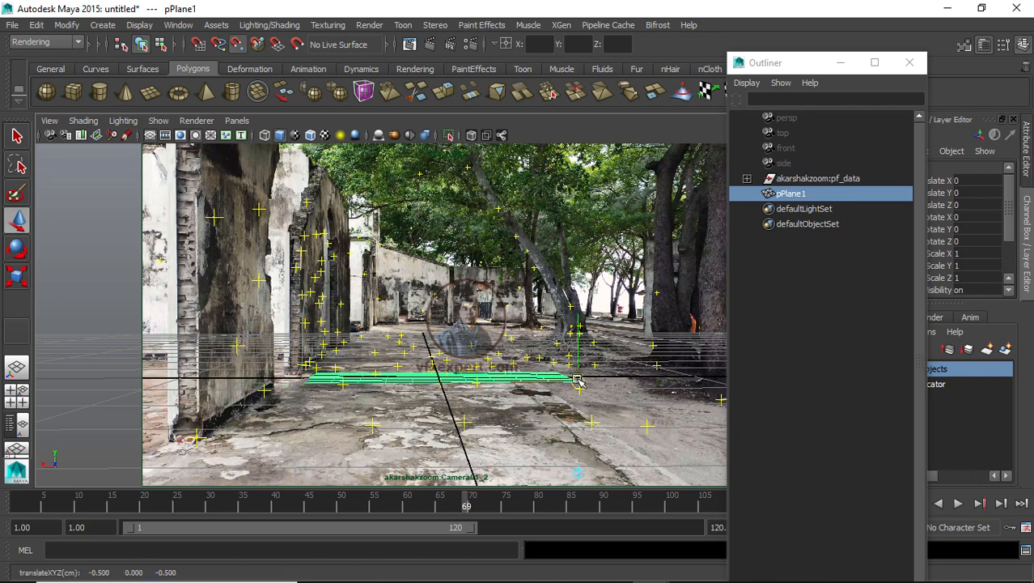
key(Insert)
Step: Switch back to persp and orbit around the plane to inspect its placement among the trackers
click(238, 121)
mouse_move(275, 135)
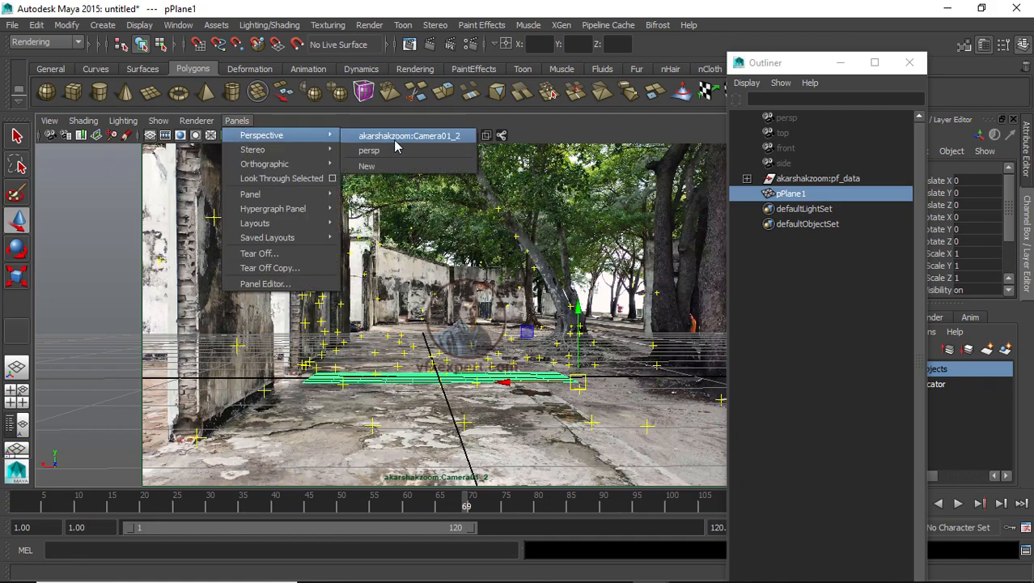
click(380, 150)
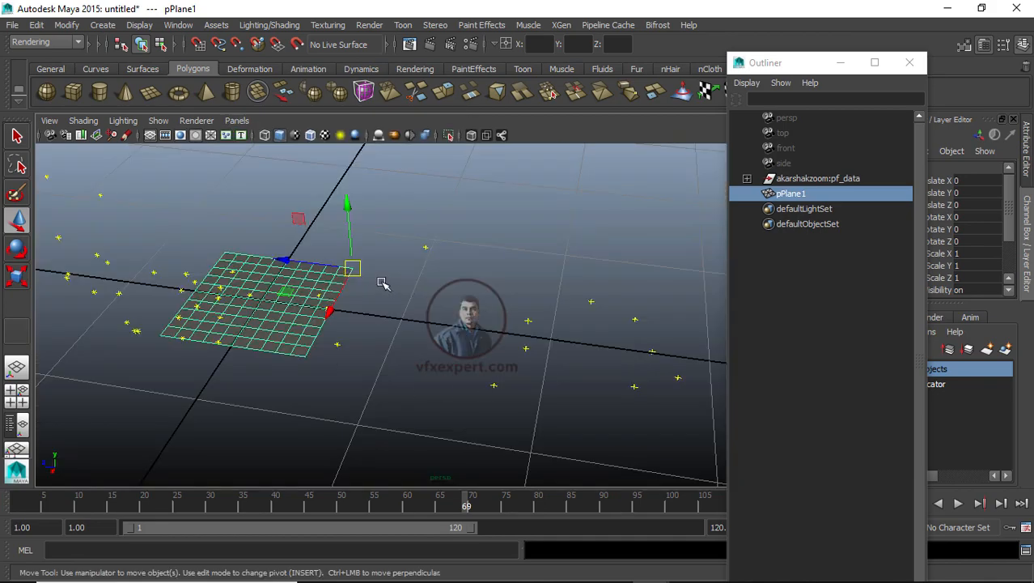
scroll(383, 280, up, 1)
alt+drag(470, 320, 330, 330)
alt+drag(577, 224, 520, 328)
alt+drag(491, 372, 532, 387)
click(513, 365)
click(460, 326)
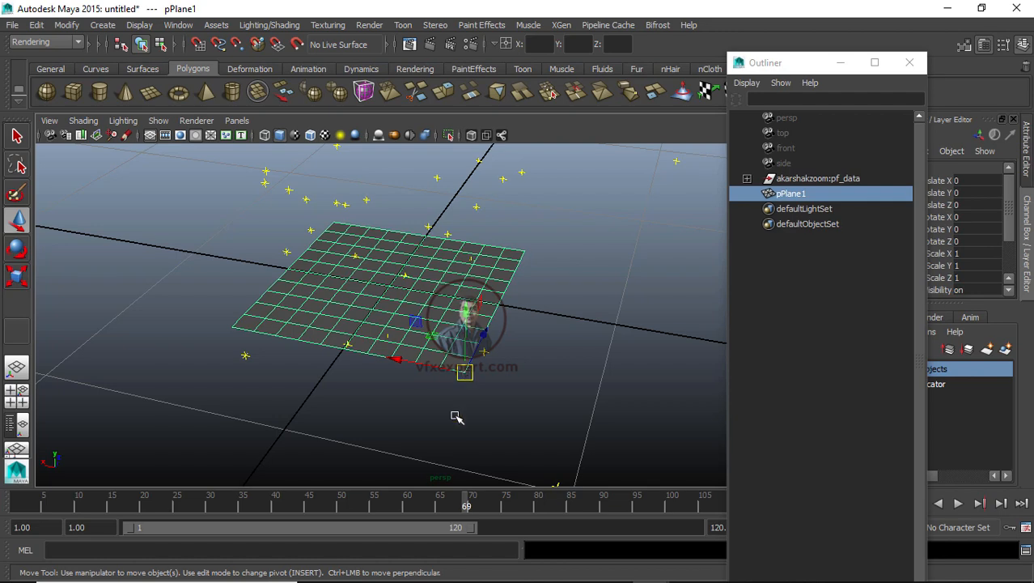
scroll(455, 415, down, 4)
alt+right_drag(412, 417, 383, 407)
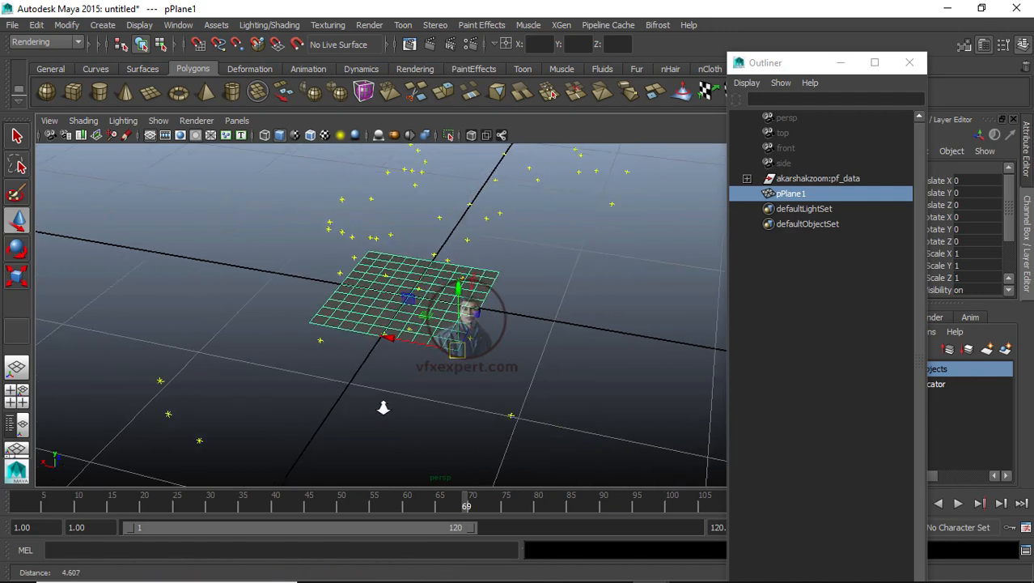
alt+drag(384, 407, 545, 425)
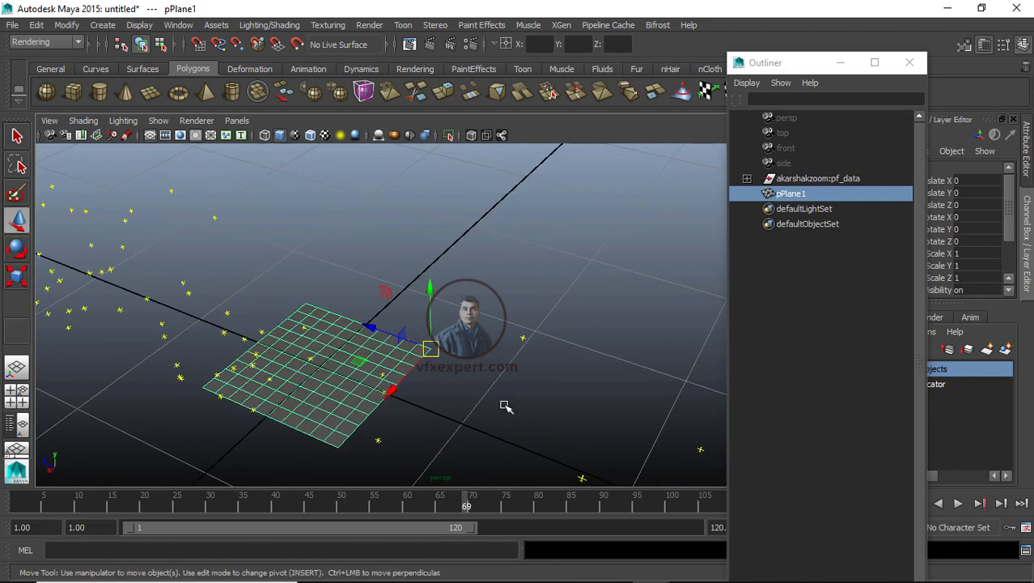
click(580, 418)
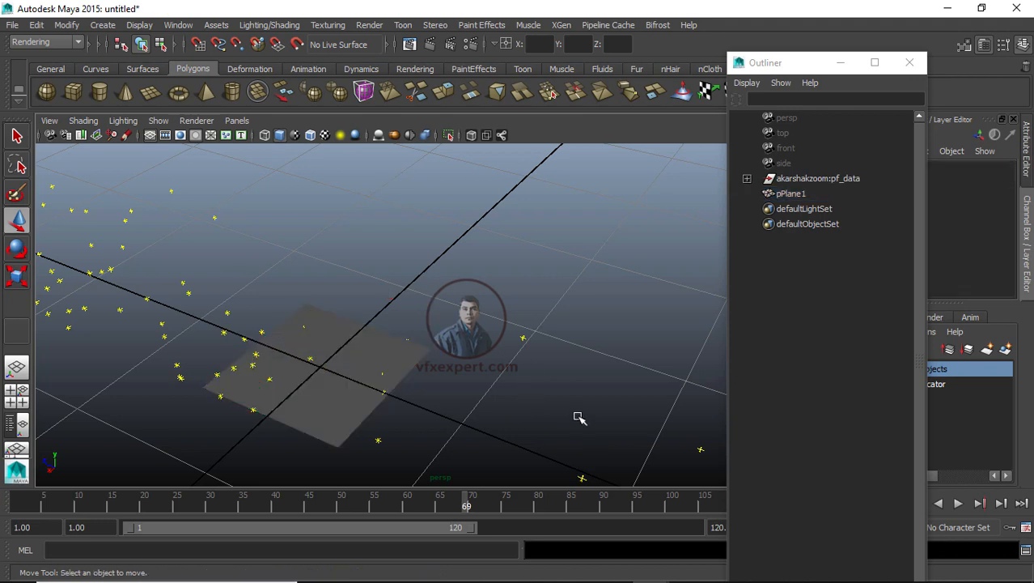
Step: Select the akarshakzoom:pf_data group and point-snap it so a tracker sits on the plane's corner
click(371, 352)
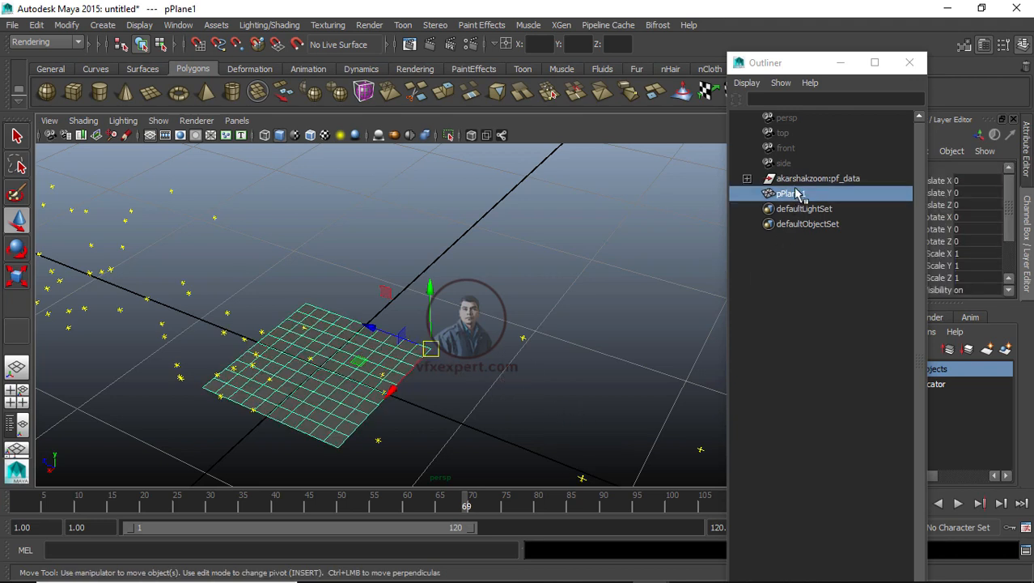
click(662, 264)
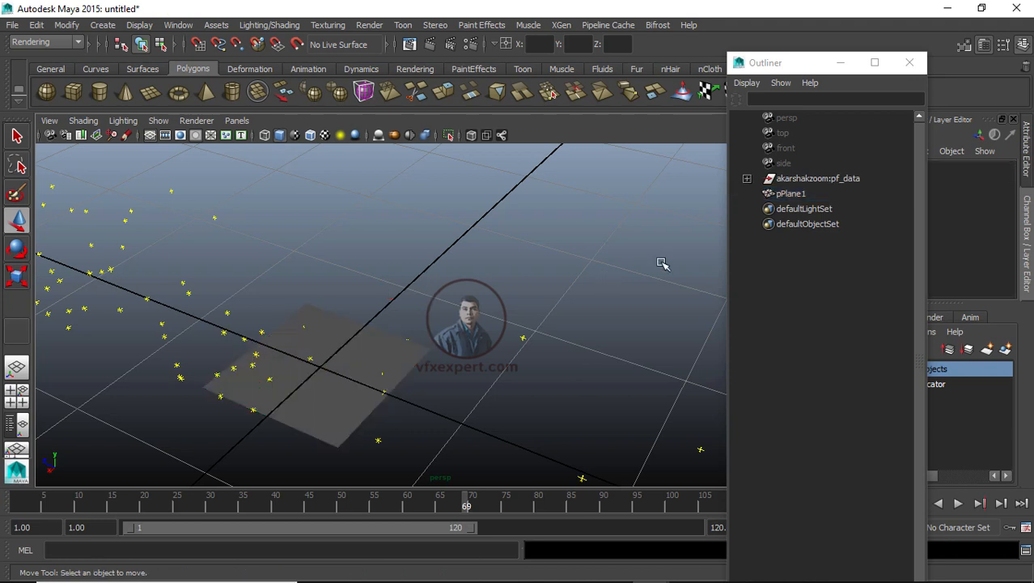
click(798, 179)
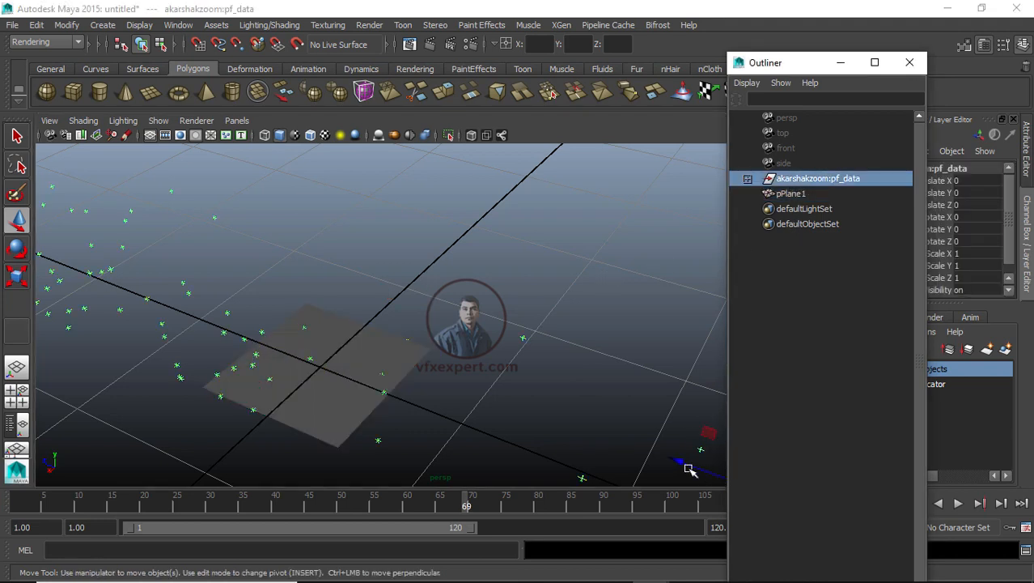
alt+middle_drag(547, 427, 485, 377)
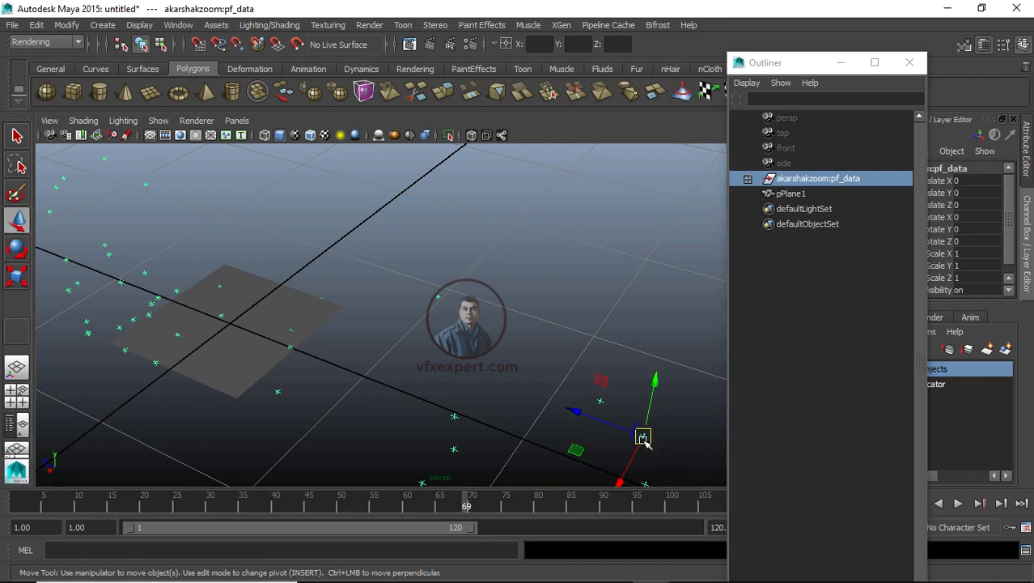
key(v)
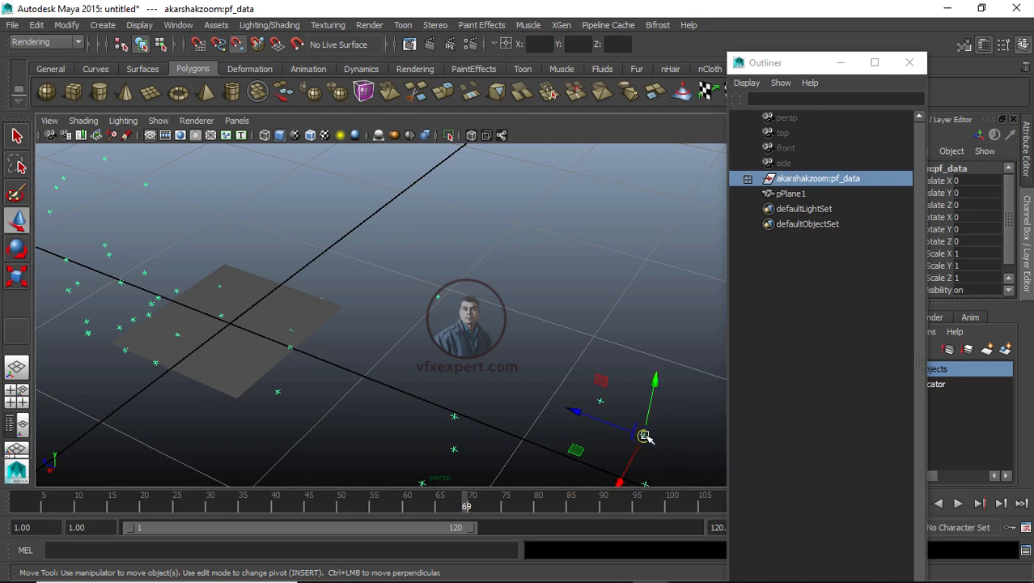
drag(644, 437, 337, 317)
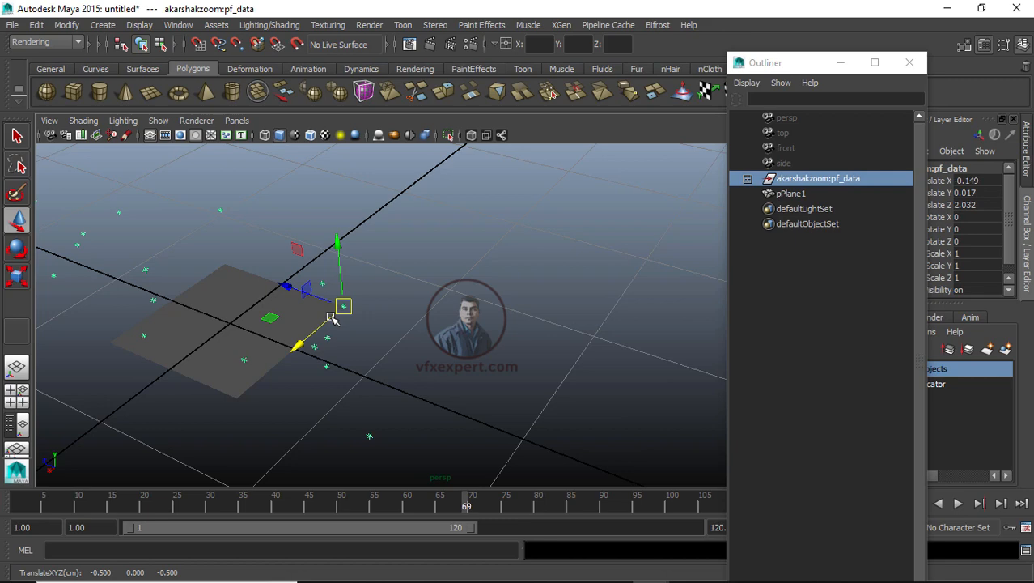
Step: Look through akarshakzoom:Camera01_2, select pPlane1 and stretch its Scale Z to 14.771 along the alley floor
click(238, 120)
mouse_move(267, 135)
click(425, 137)
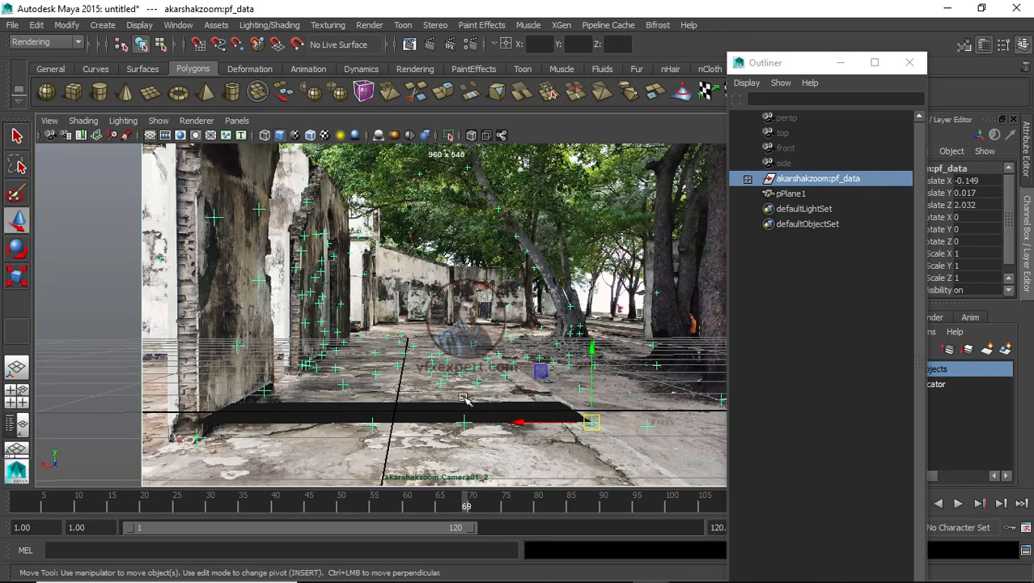
click(557, 423)
click(791, 194)
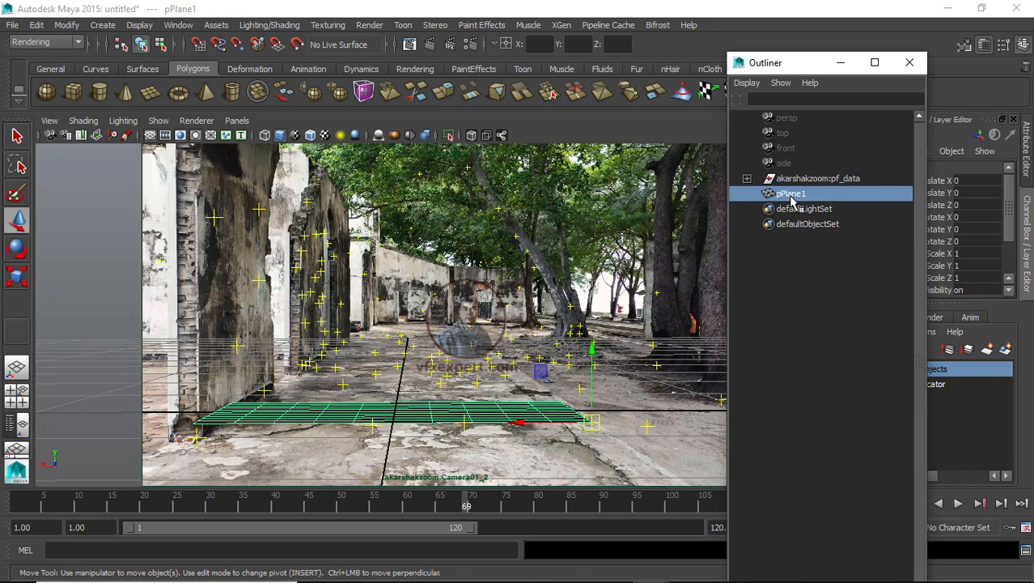
drag(800, 64, 676, 57)
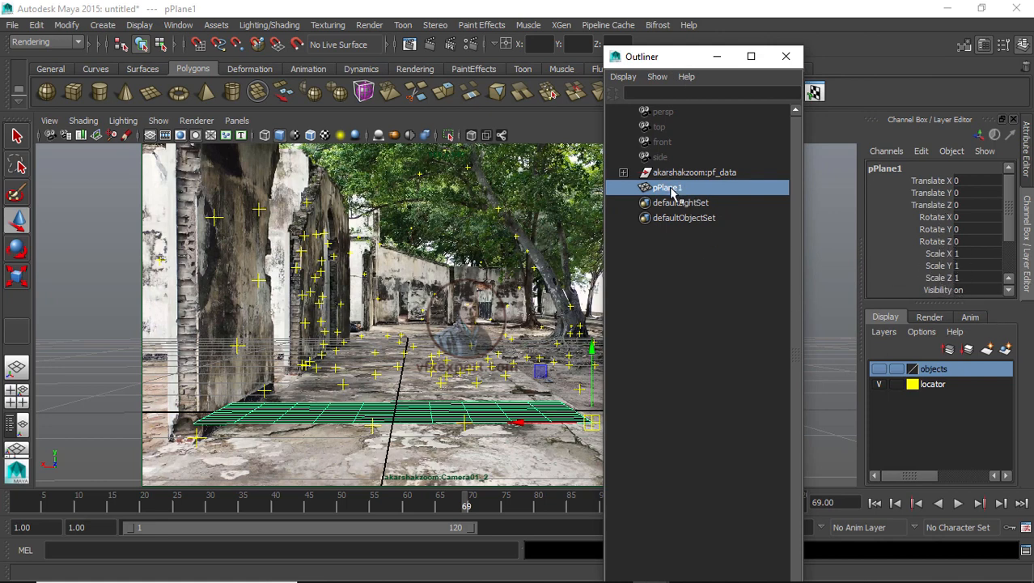
click(941, 277)
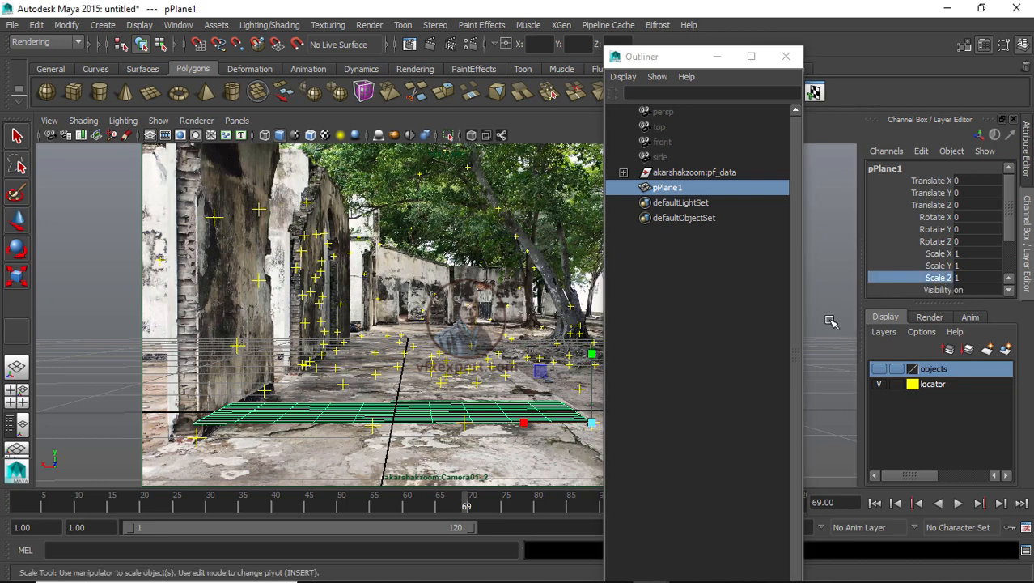
middle_drag(817, 301, 739, 311)
key(r)
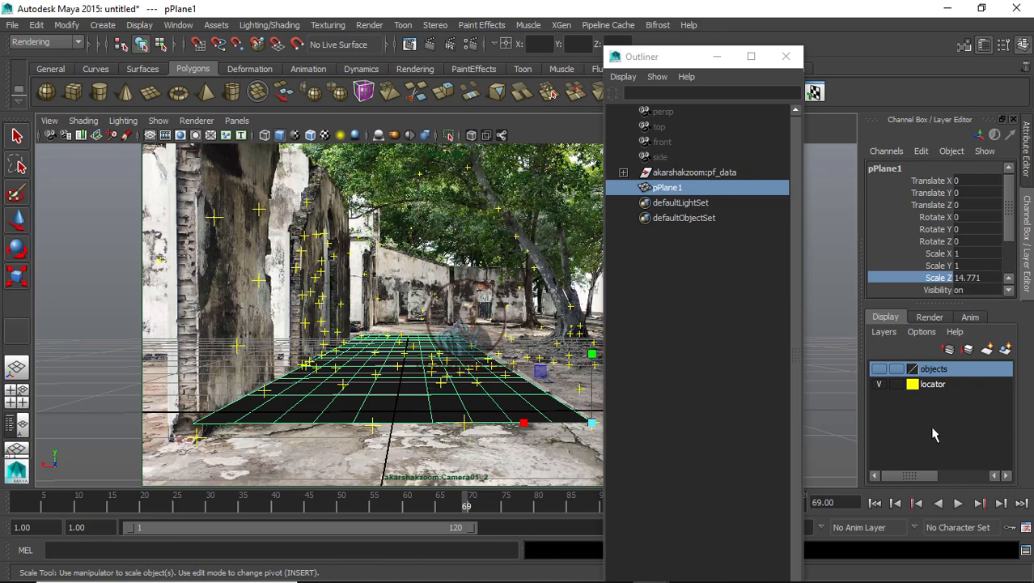
Step: Hide the locator layer and deselect the plane to view it clearly against the footage
click(880, 384)
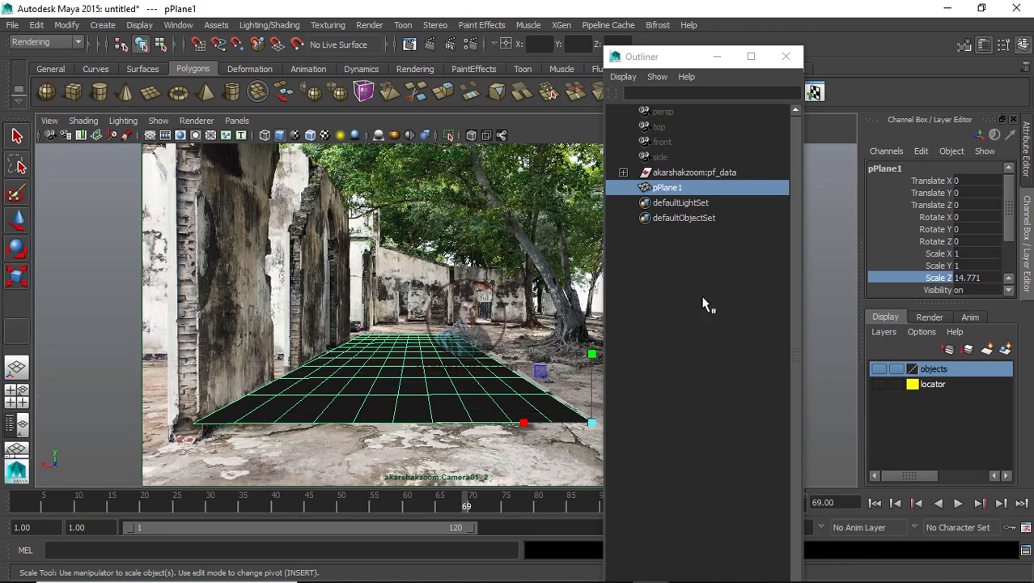
click(830, 264)
key(w)
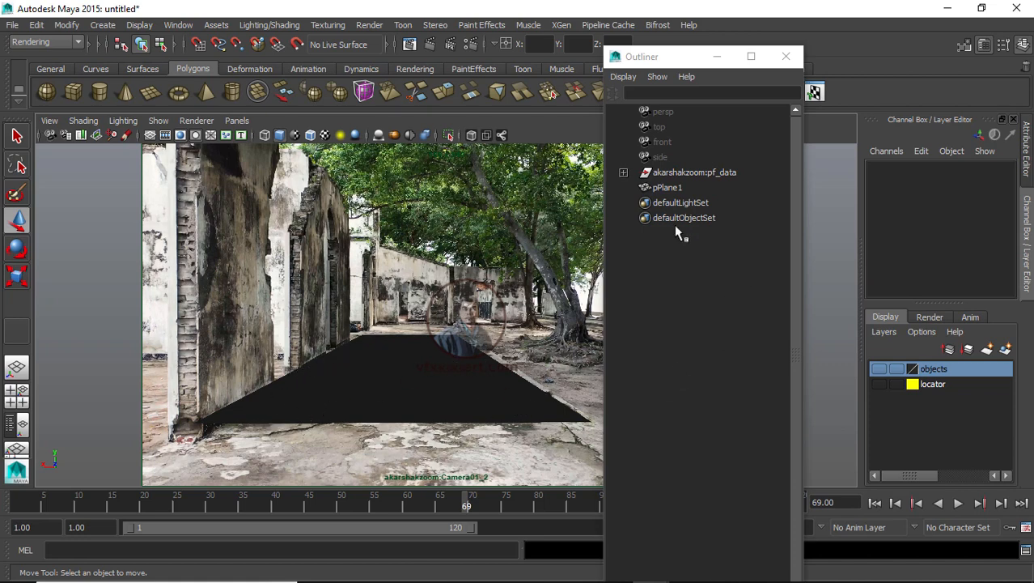
Step: Try rotating the akarshakzoom:pf_data group about X, then undo the rotation
drag(679, 64, 659, 171)
click(650, 280)
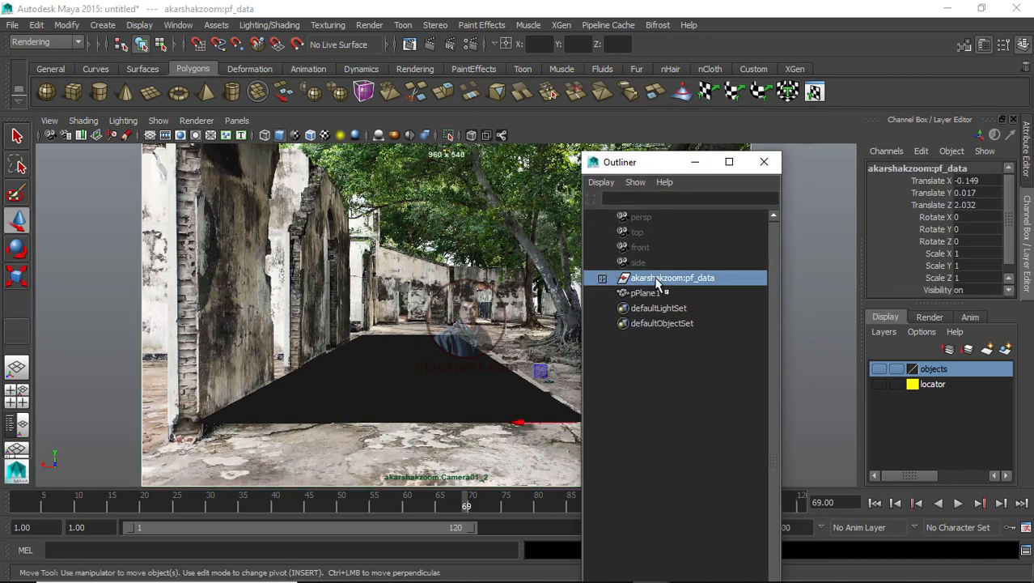
click(150, 134)
drag(630, 162, 697, 395)
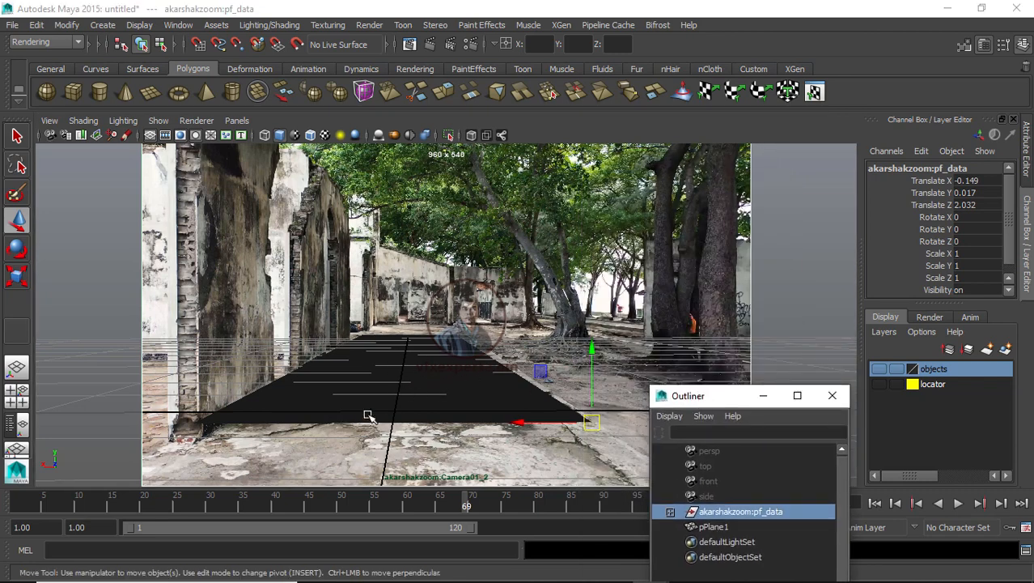
drag(726, 396, 694, 441)
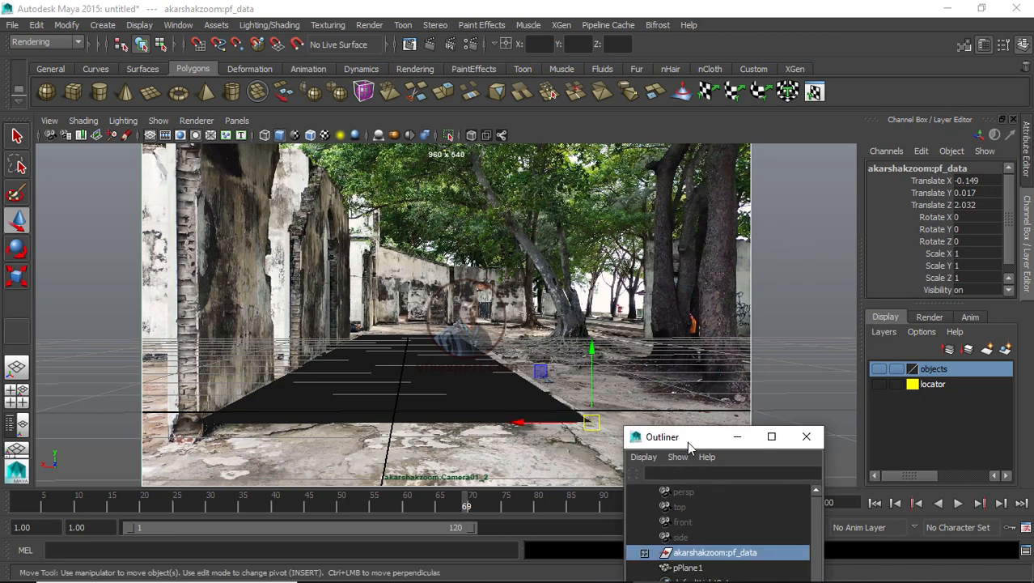
drag(688, 444, 743, 382)
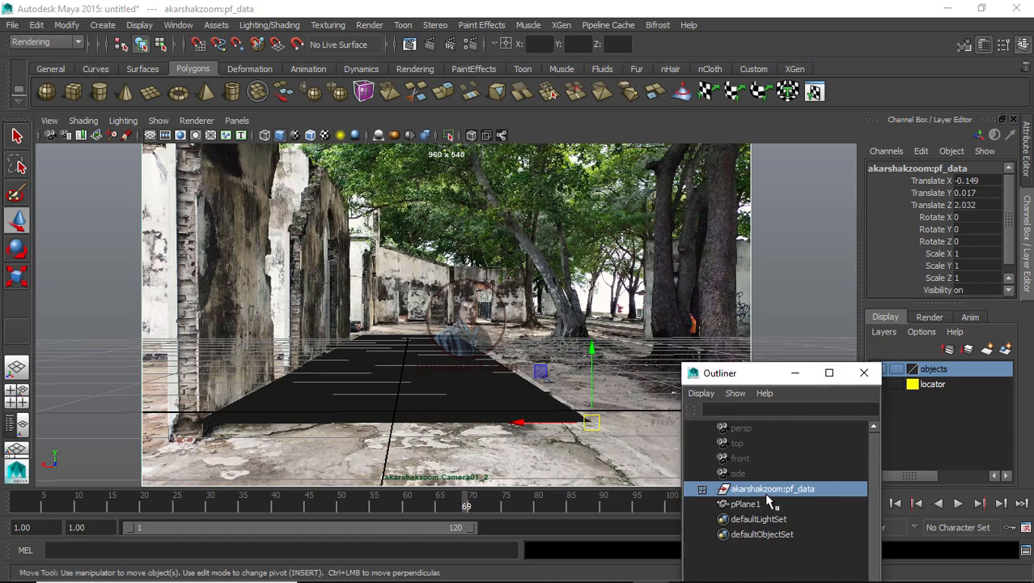
click(583, 400)
key(r)
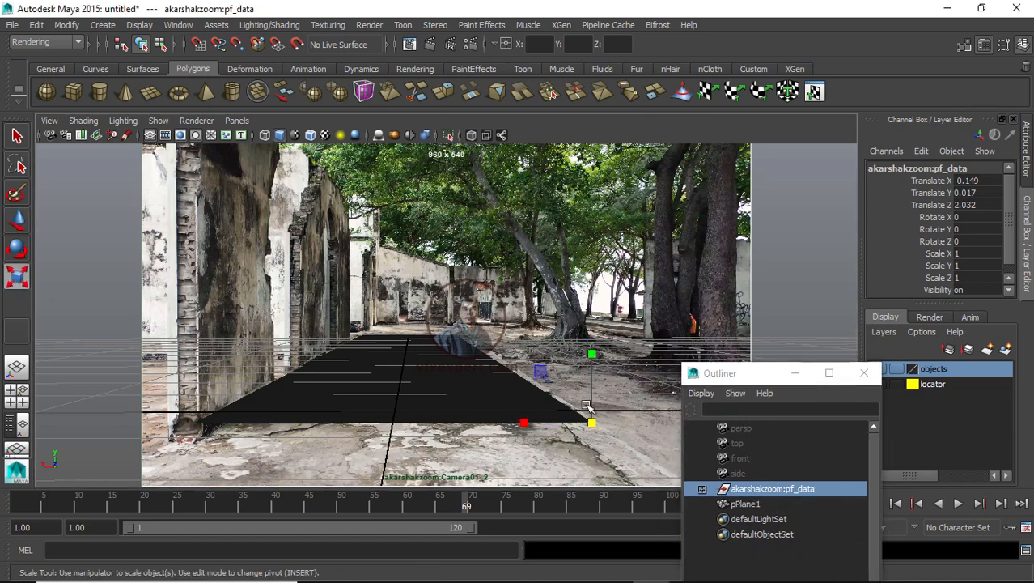
key(e)
drag(597, 385, 601, 395)
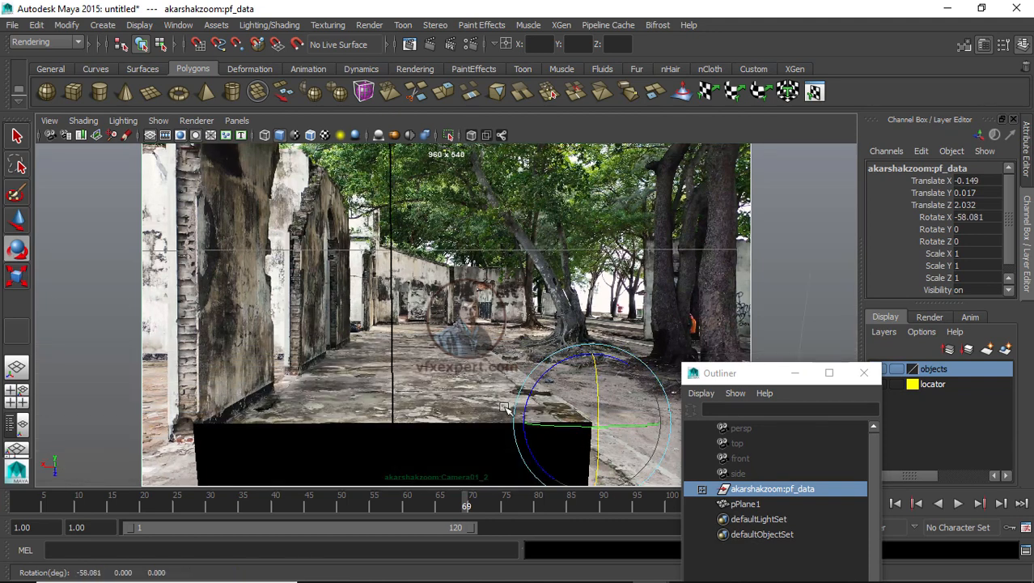
key(ctrl+z)
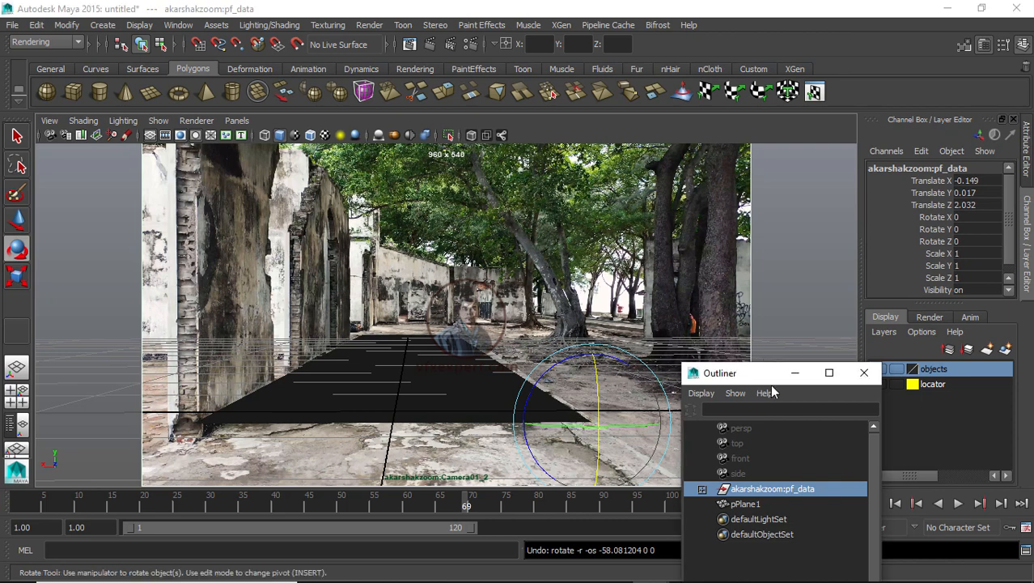
Step: Switch to a two-pane layout and set the left pane to look through akarshakzoom:Camera01_2
drag(755, 380, 801, 389)
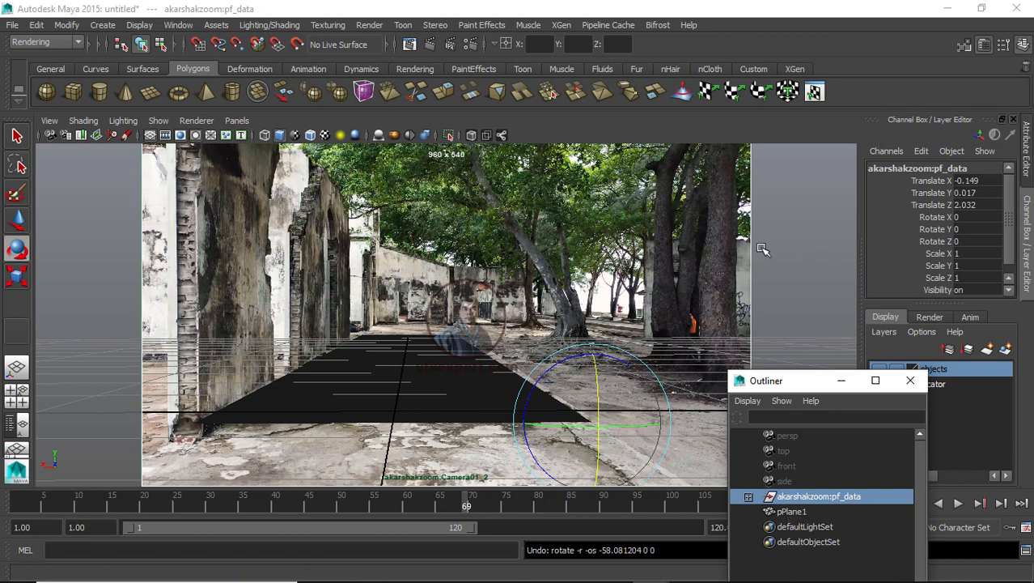
click(17, 425)
drag(202, 240, 510, 230)
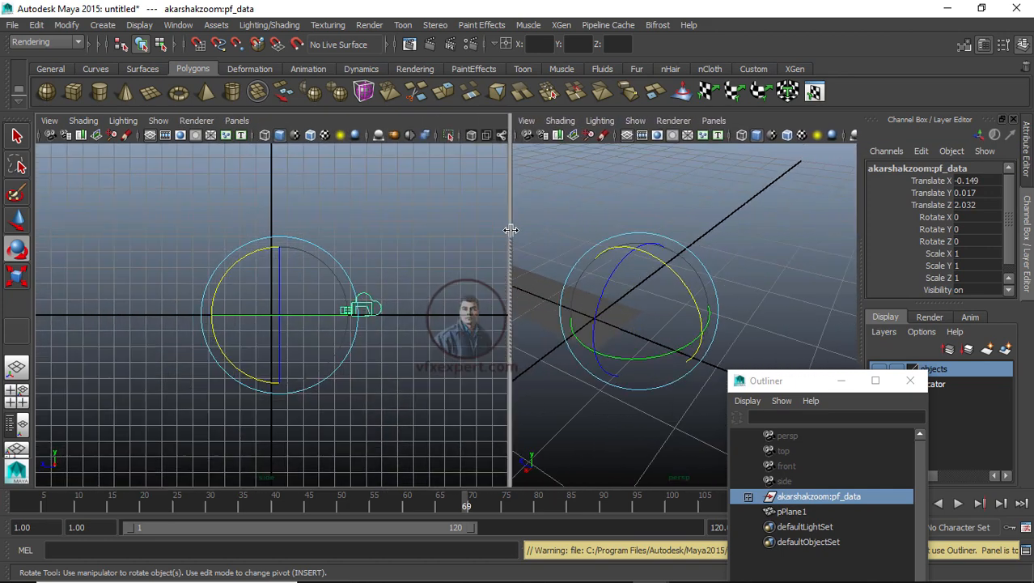
click(238, 121)
mouse_move(296, 132)
click(387, 133)
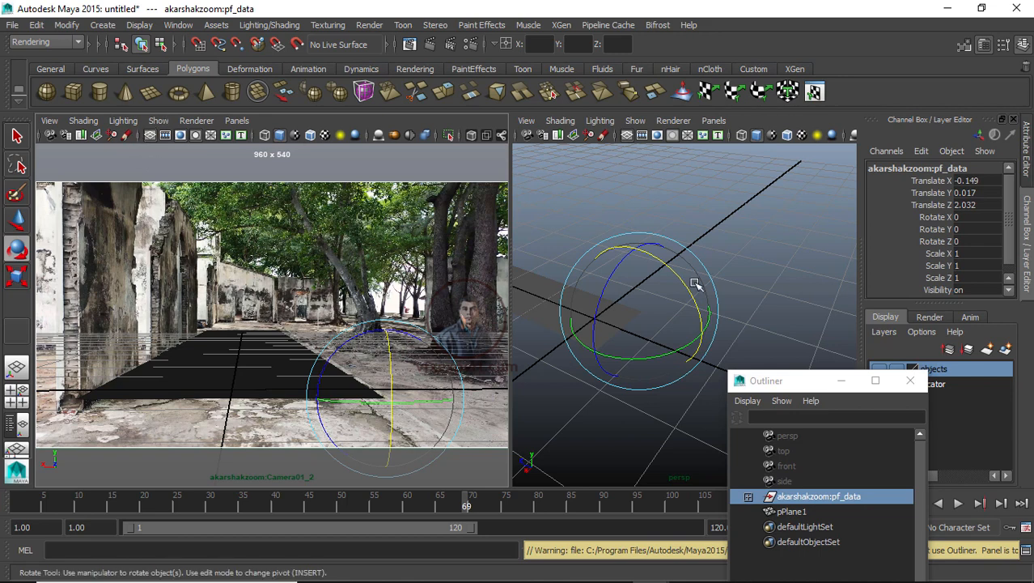
Step: Inspect the stretched ground plane from several angles in the persp pane
drag(784, 383, 800, 372)
click(729, 318)
scroll(728, 319, down, 3)
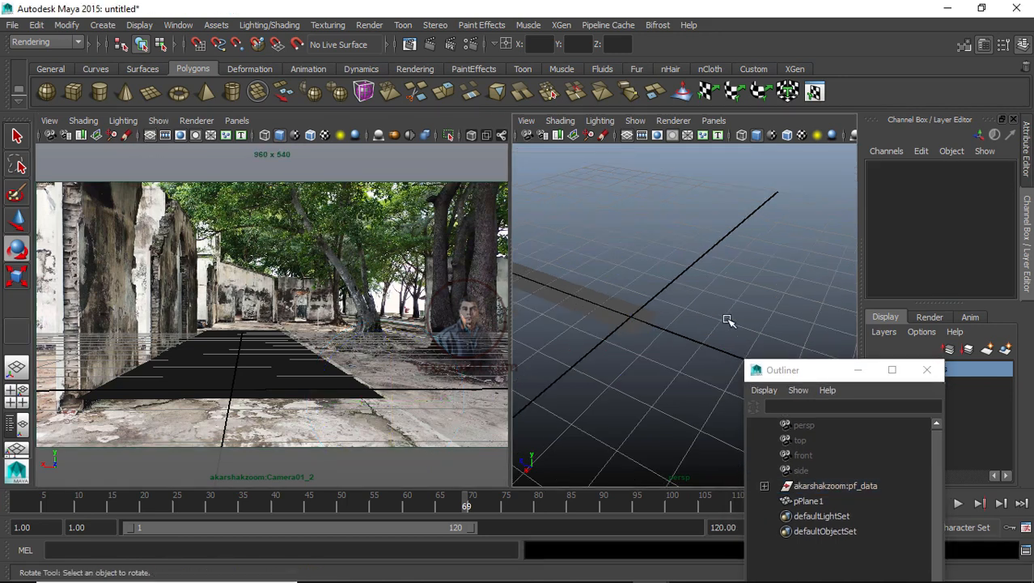
scroll(742, 307, down, 1)
alt+drag(742, 308, 675, 310)
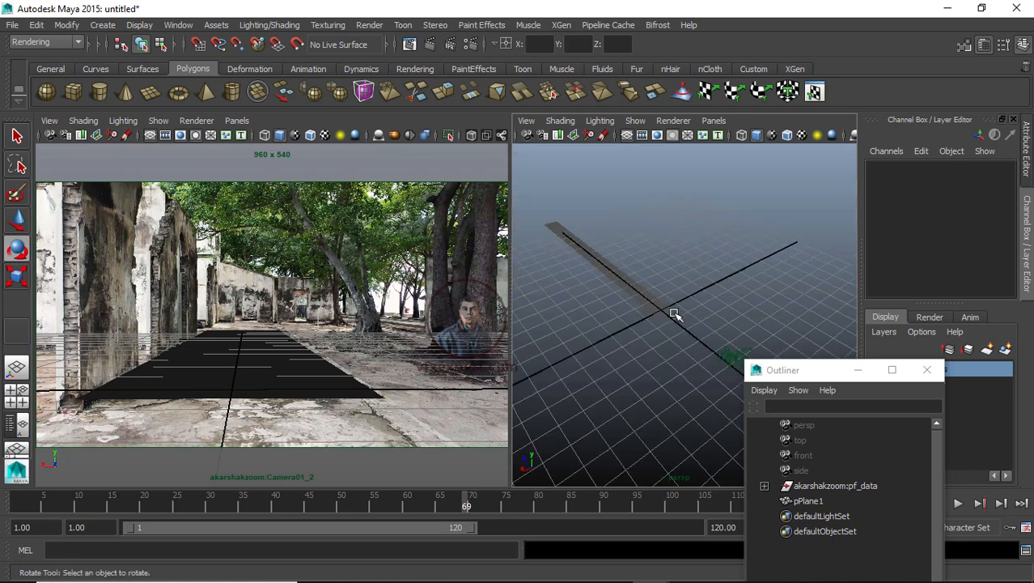
alt+middle_drag(674, 310, 686, 330)
scroll(686, 316, up, 2)
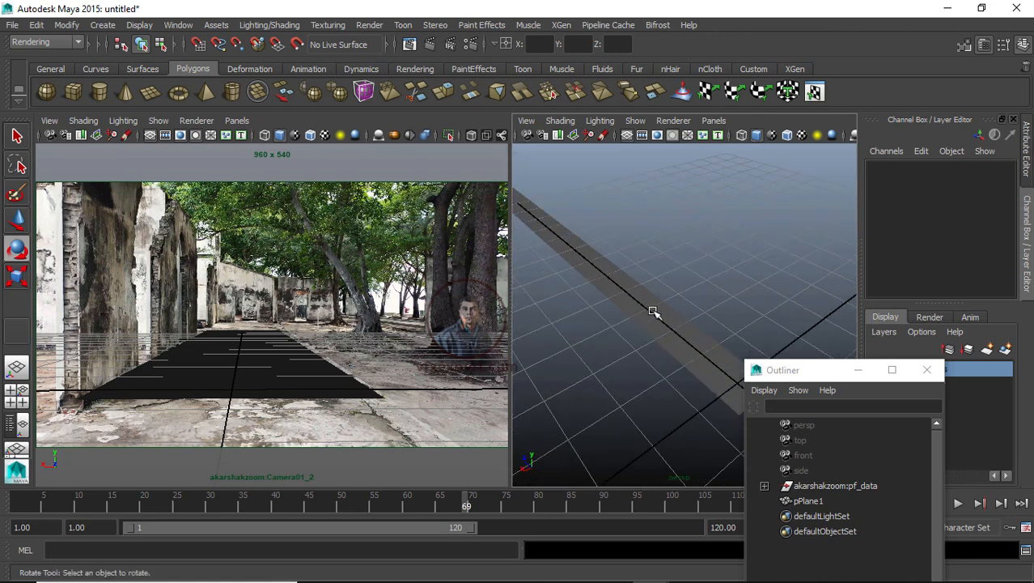
scroll(658, 311, down, 1)
scroll(700, 339, down, 1)
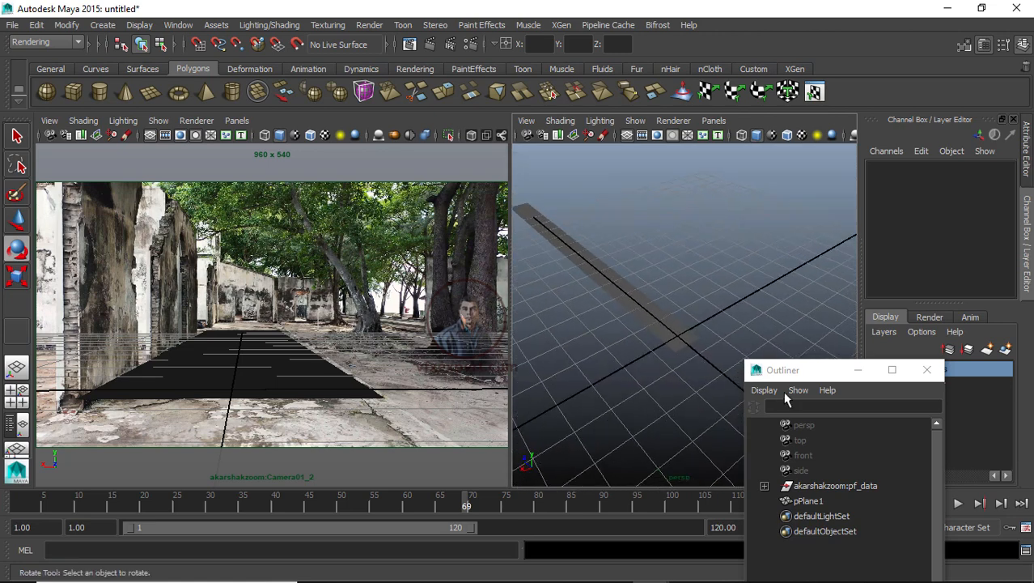
Step: Select the akarshakzoom:pf_data group and orbit the persp pane to inspect its rotation manipulator against the plane
click(824, 486)
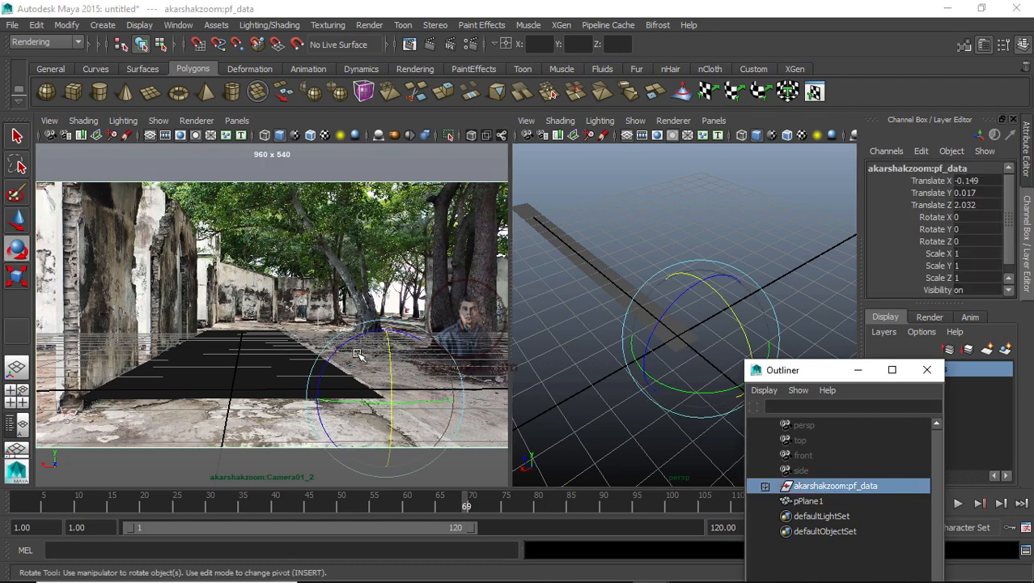
click(648, 310)
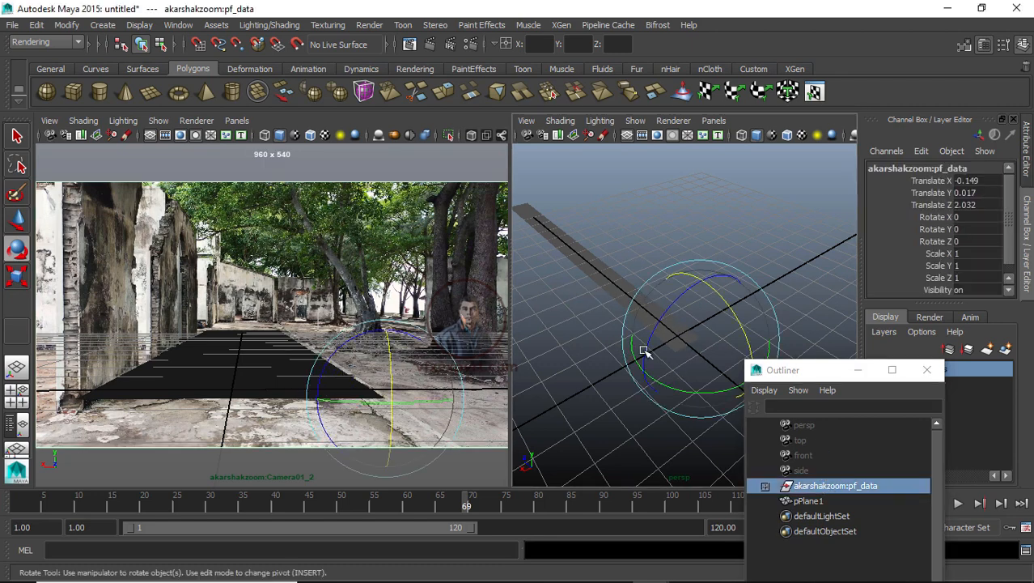
alt+drag(646, 350, 693, 374)
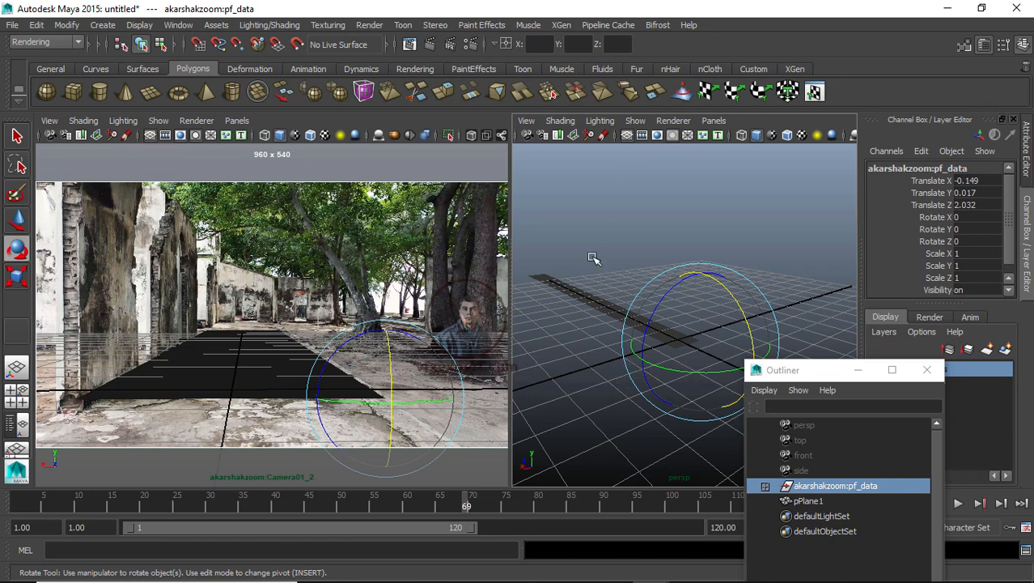
alt+drag(747, 252, 729, 268)
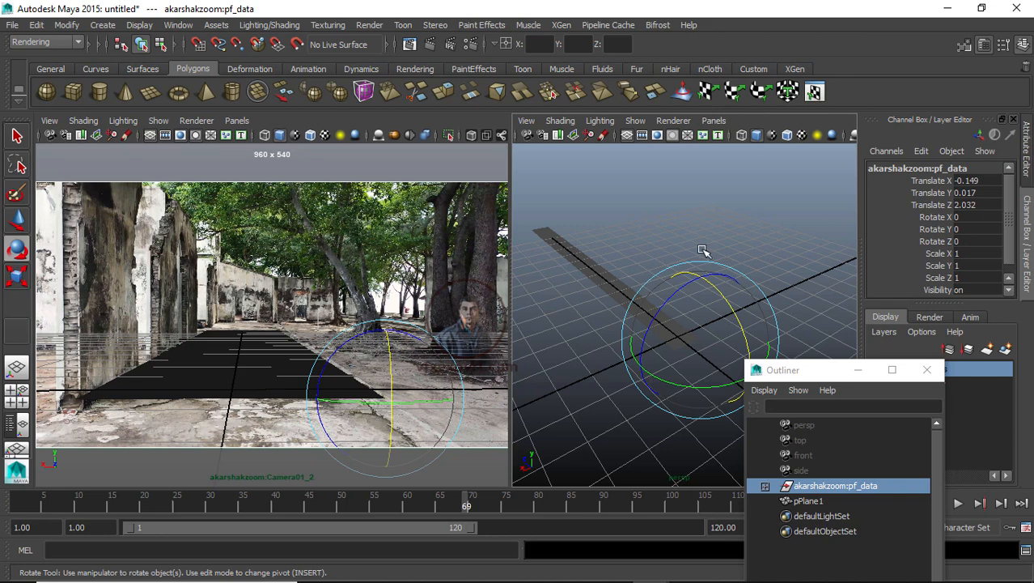
drag(816, 373, 827, 443)
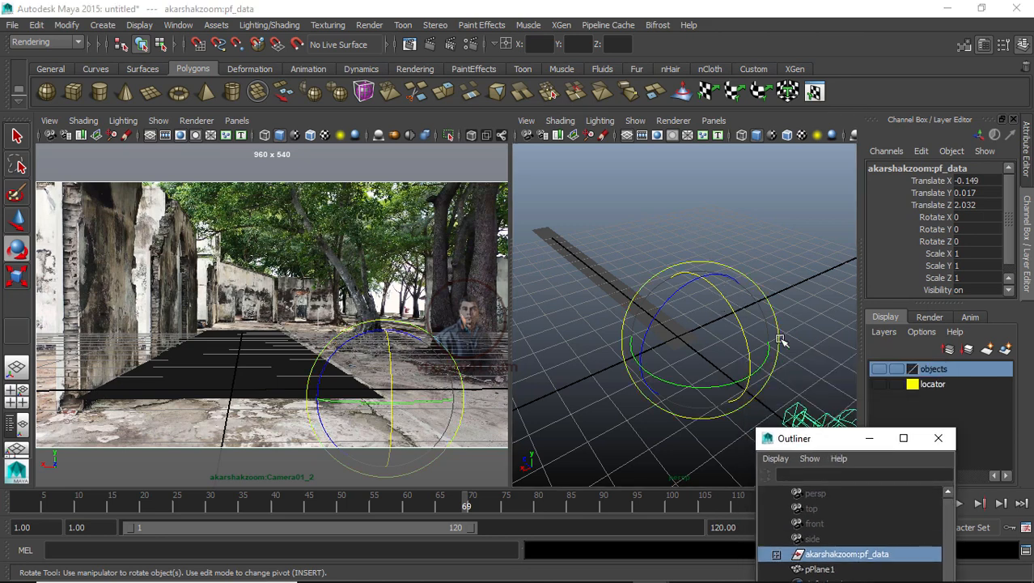
alt+drag(820, 365, 836, 321)
drag(840, 442, 896, 217)
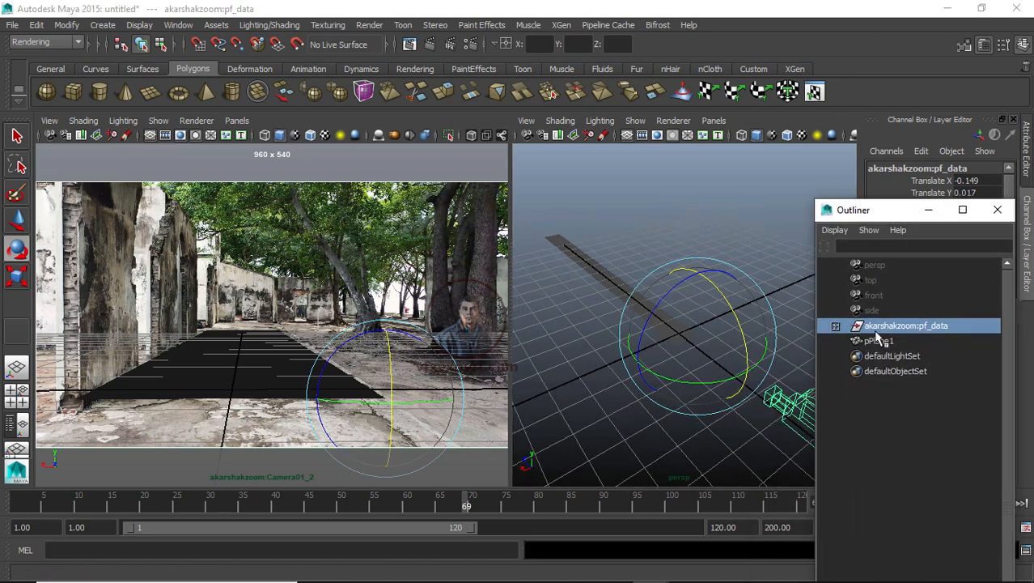
click(891, 395)
click(893, 327)
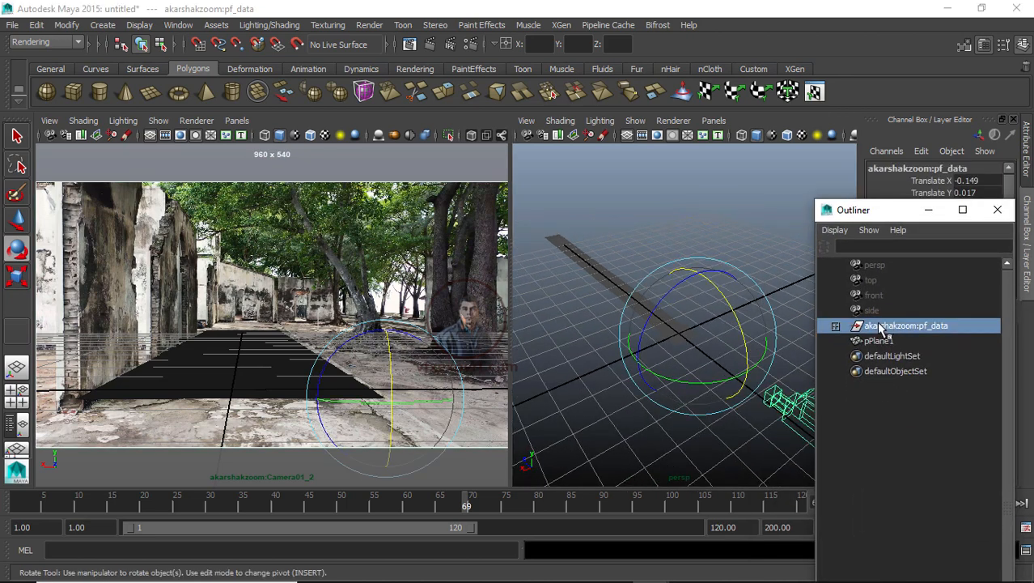
click(698, 361)
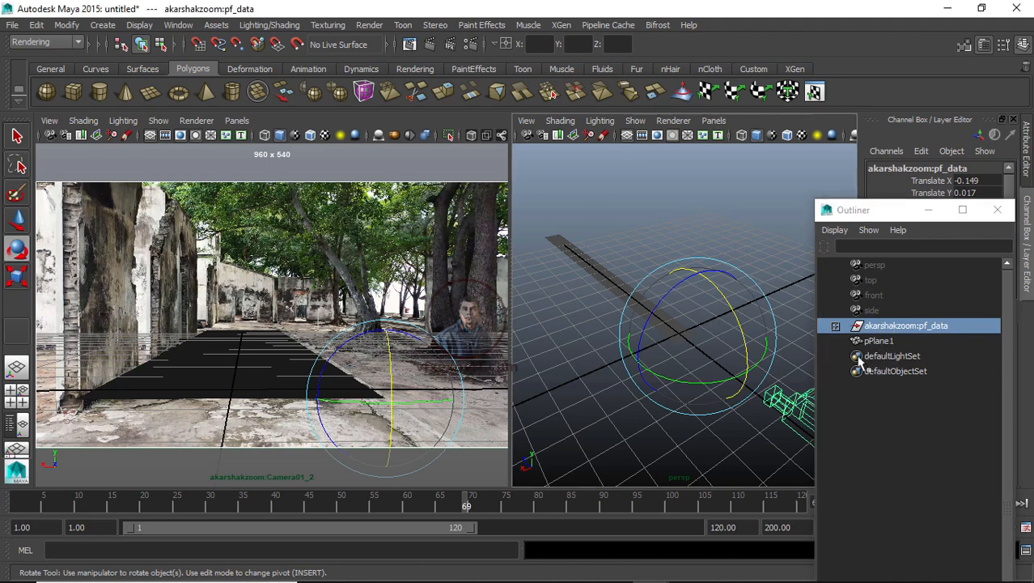
Step: Orbit the persp pane and slightly rotate the akarshakzoom:pf_data group with the rotation manipulator
alt+drag(618, 427, 738, 435)
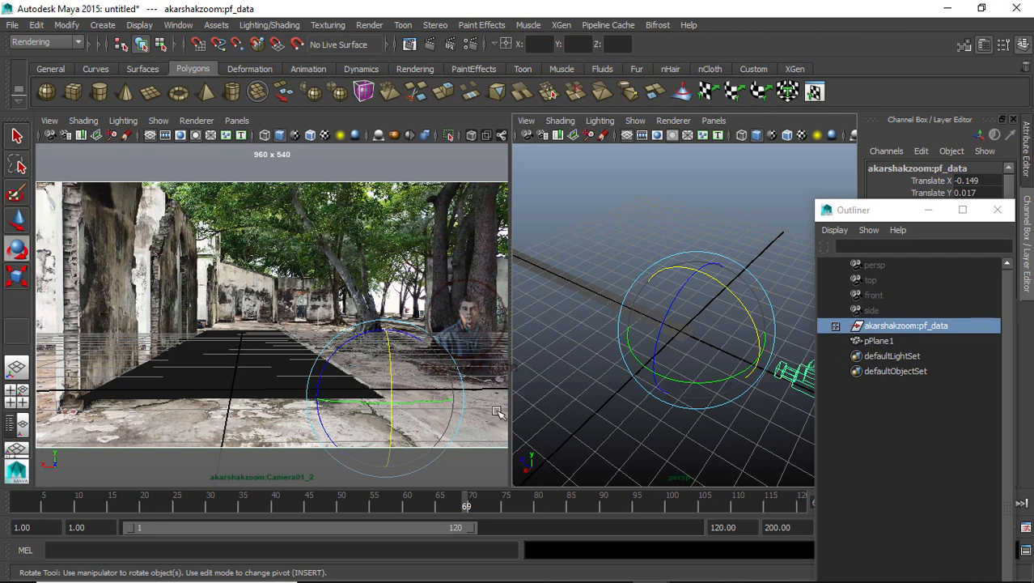
alt+right_drag(713, 416, 668, 443)
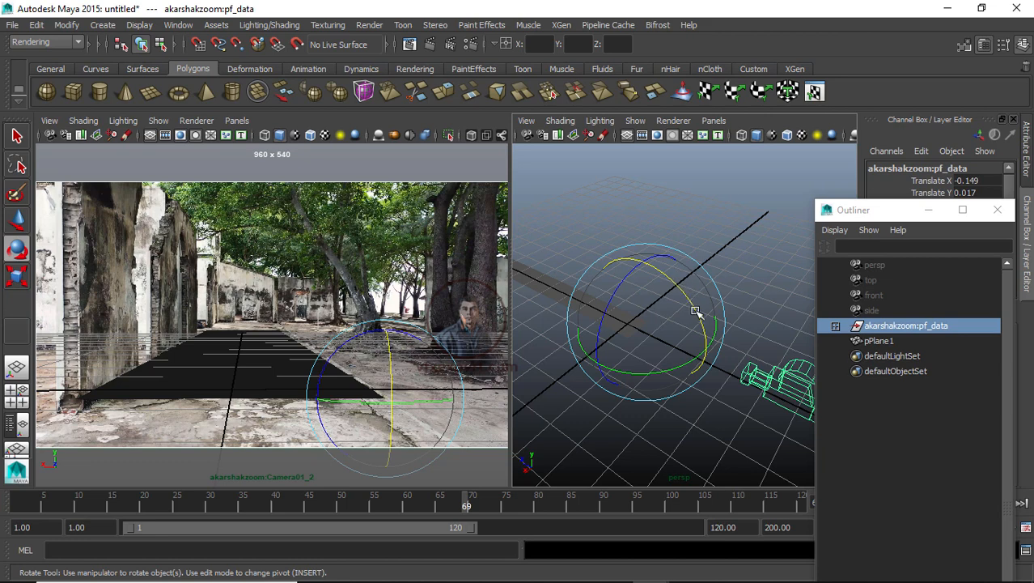
drag(696, 312, 695, 312)
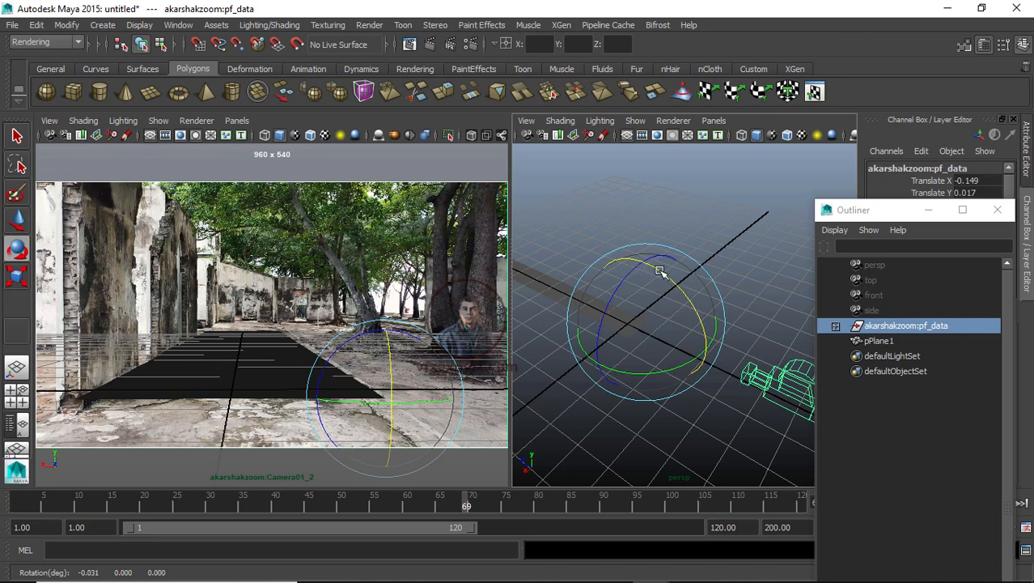
drag(658, 267, 658, 275)
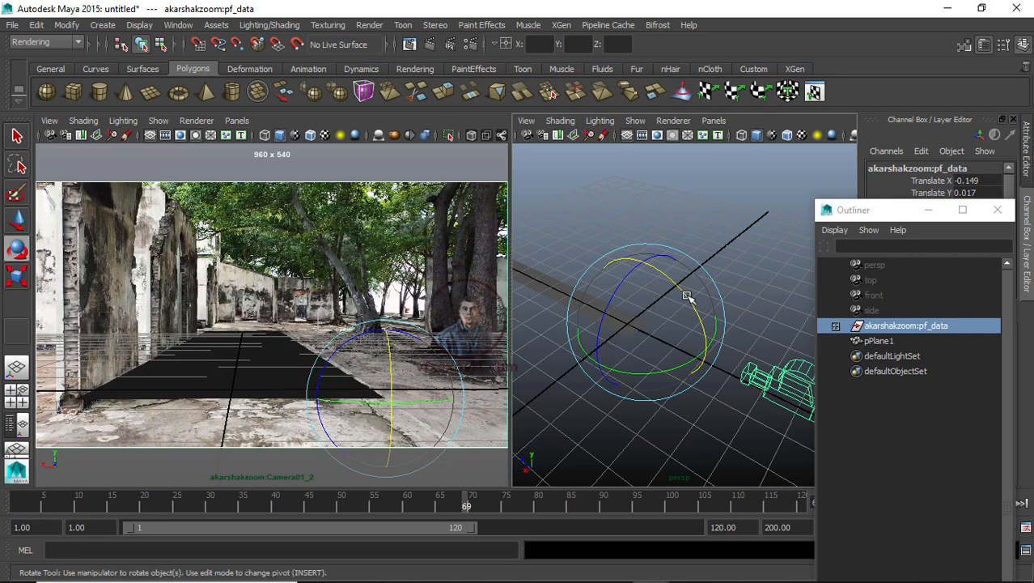
drag(687, 296, 688, 297)
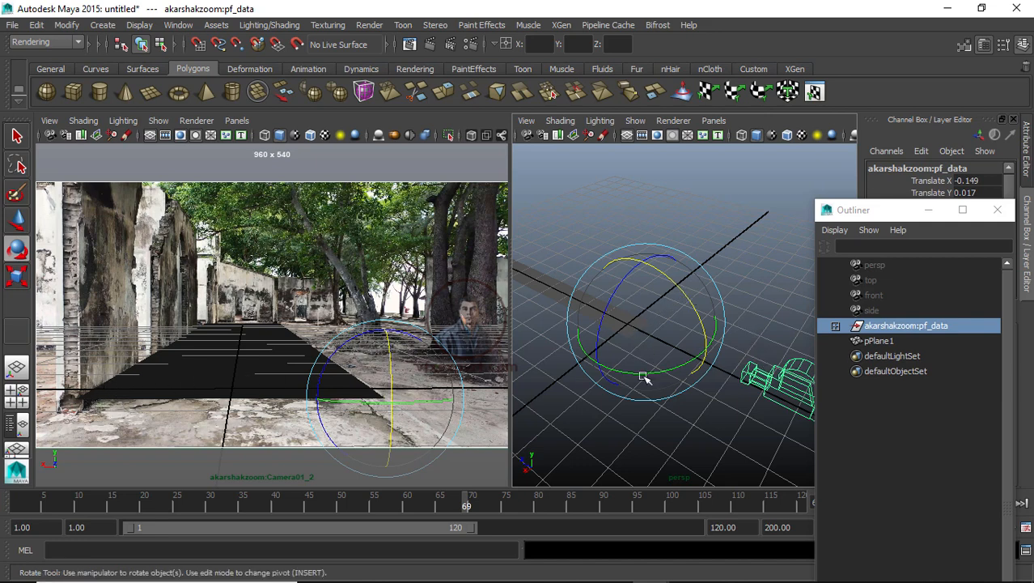
alt+drag(718, 437, 690, 432)
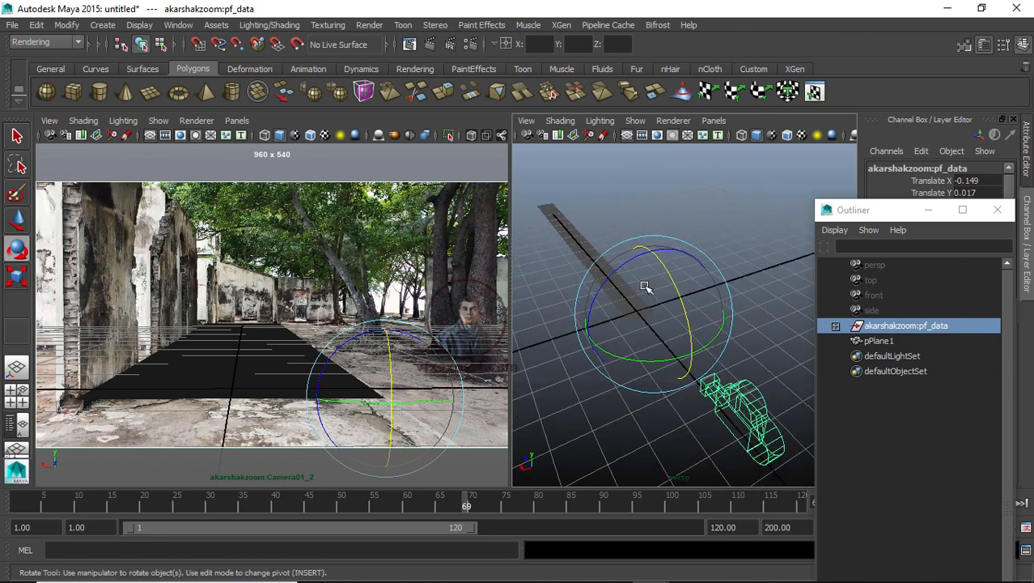
drag(628, 261, 629, 261)
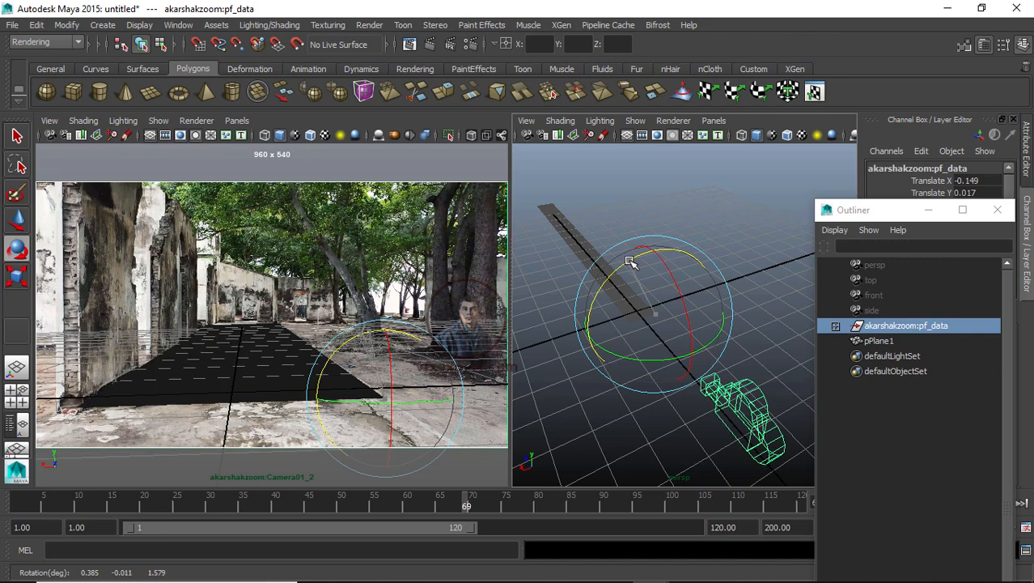
drag(629, 260, 628, 261)
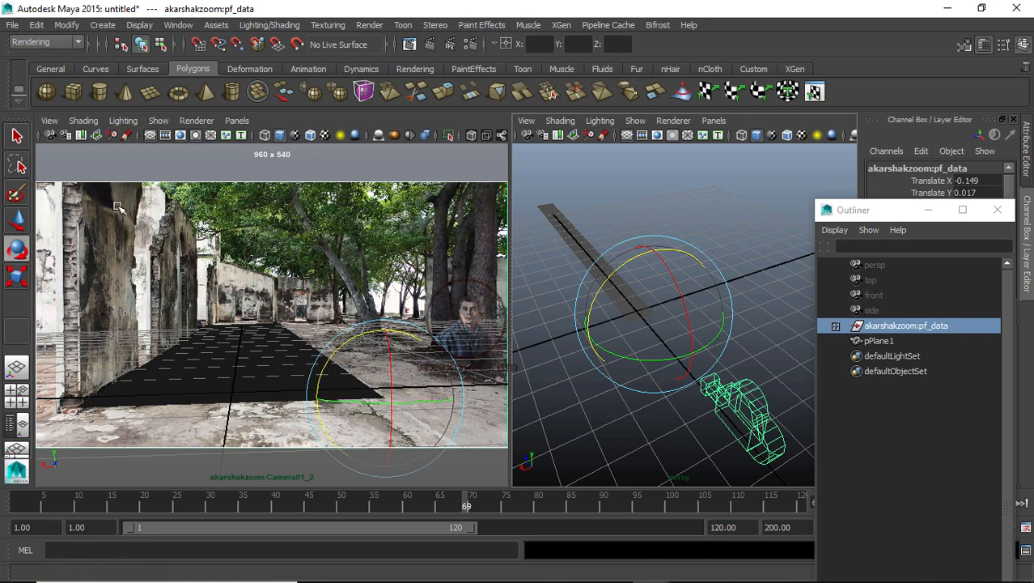
Step: Hide the grid in the camera pane and scrub the timeline to check the ground plane against the footage
click(154, 137)
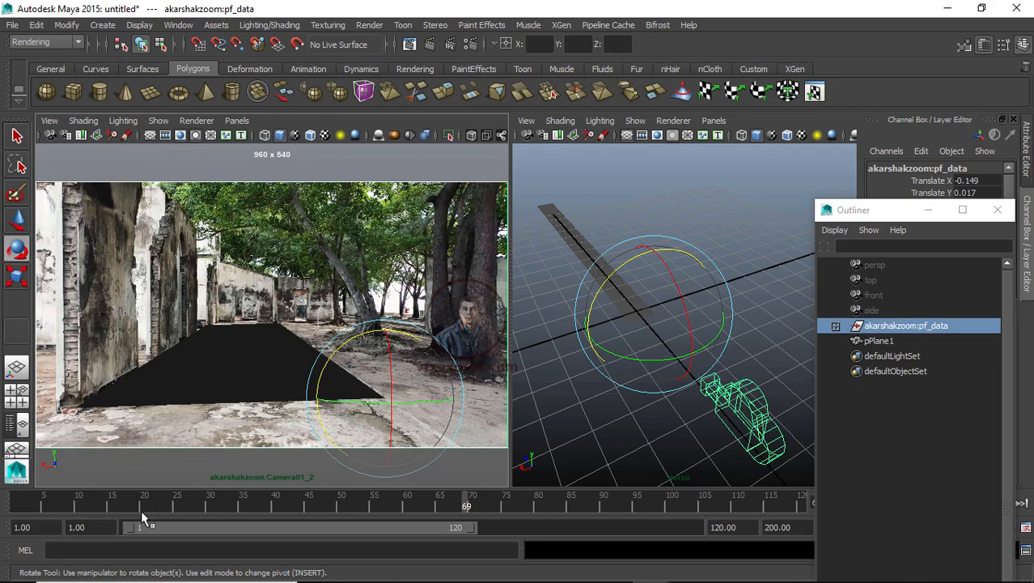
drag(142, 509, 184, 503)
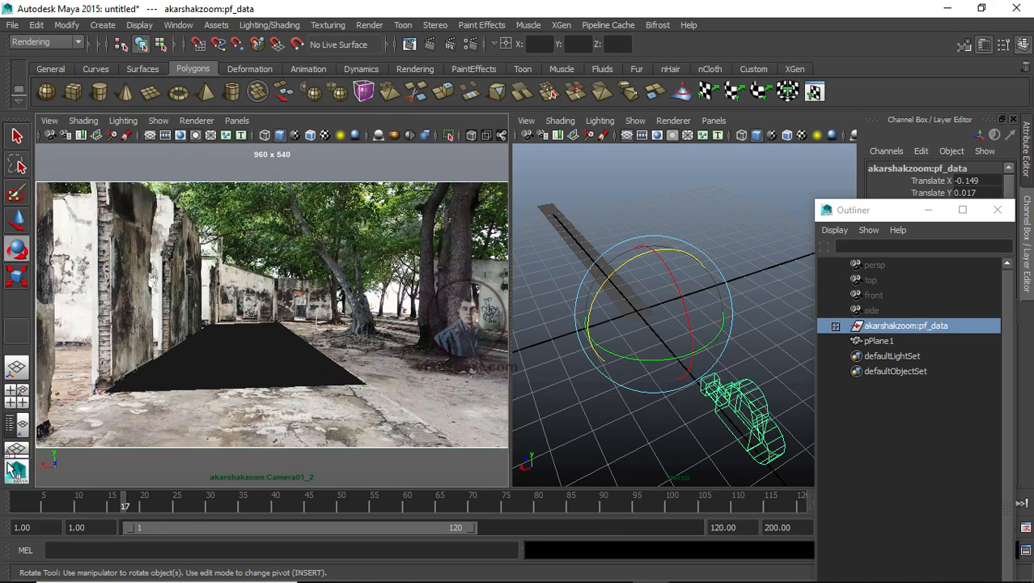
drag(340, 502, 628, 486)
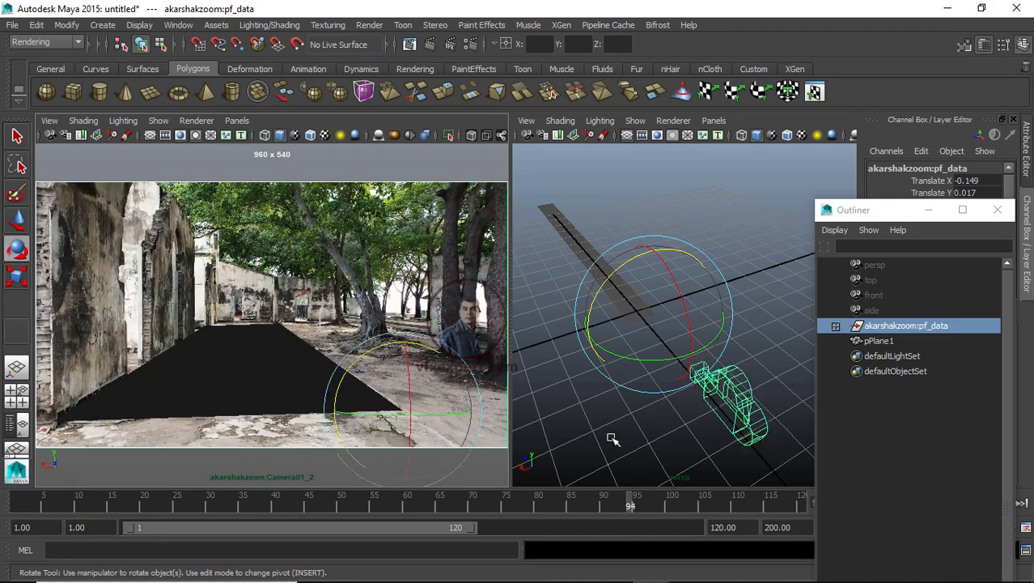
Step: Deselect the group, scrub to about frame 45, and select pPlane1 in the persp pane
click(644, 204)
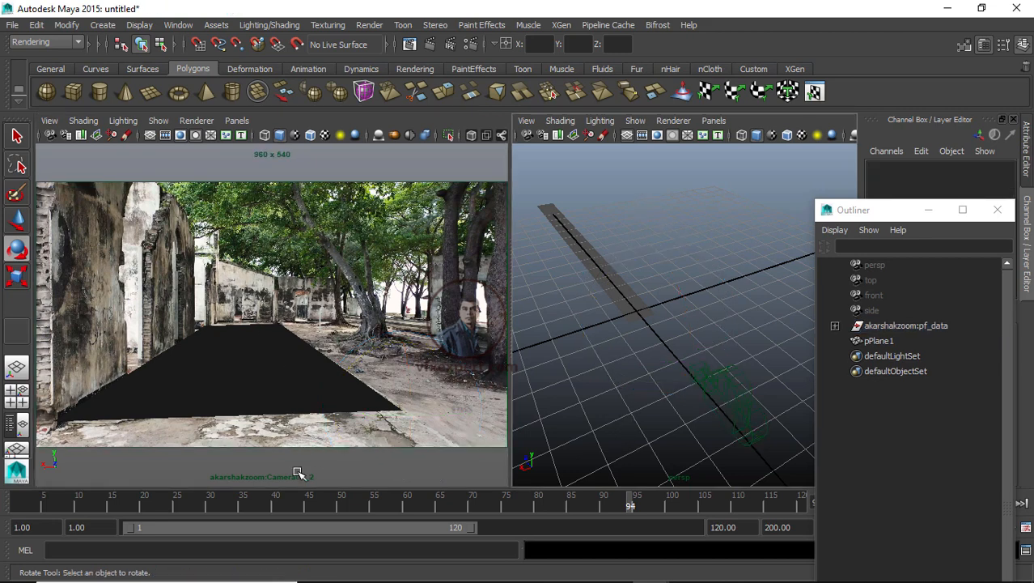
drag(12, 505, 308, 509)
click(634, 304)
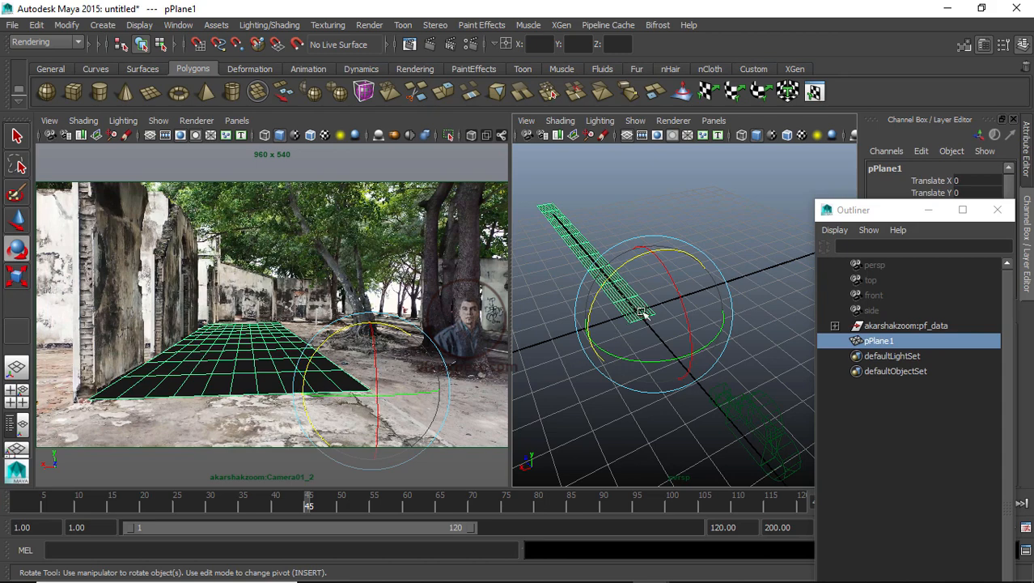
Step: Select the far row of pPlane1's vertices and move them outward to lengthen the ground plane along the path
alt+drag(619, 354, 611, 427)
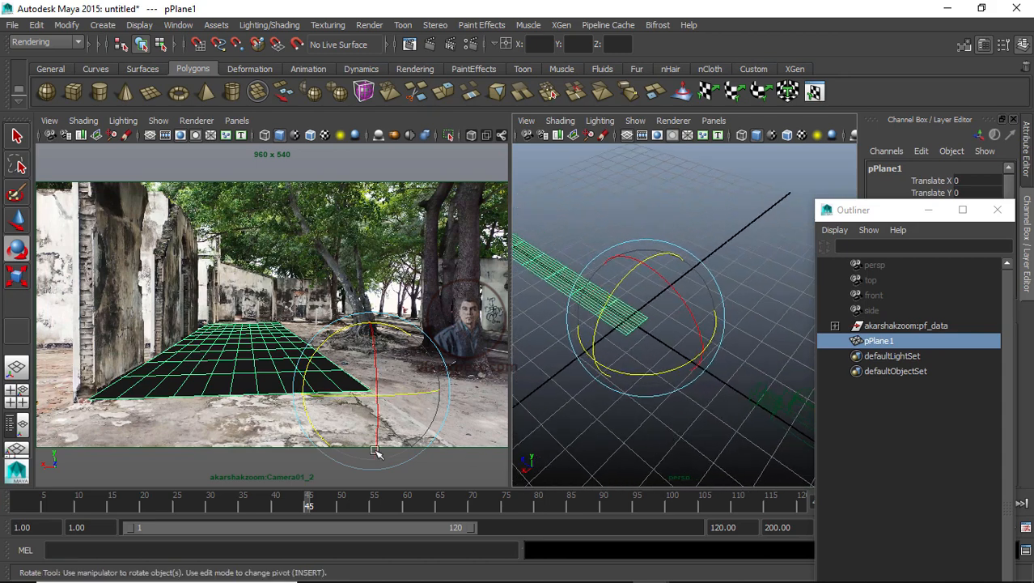
click(640, 442)
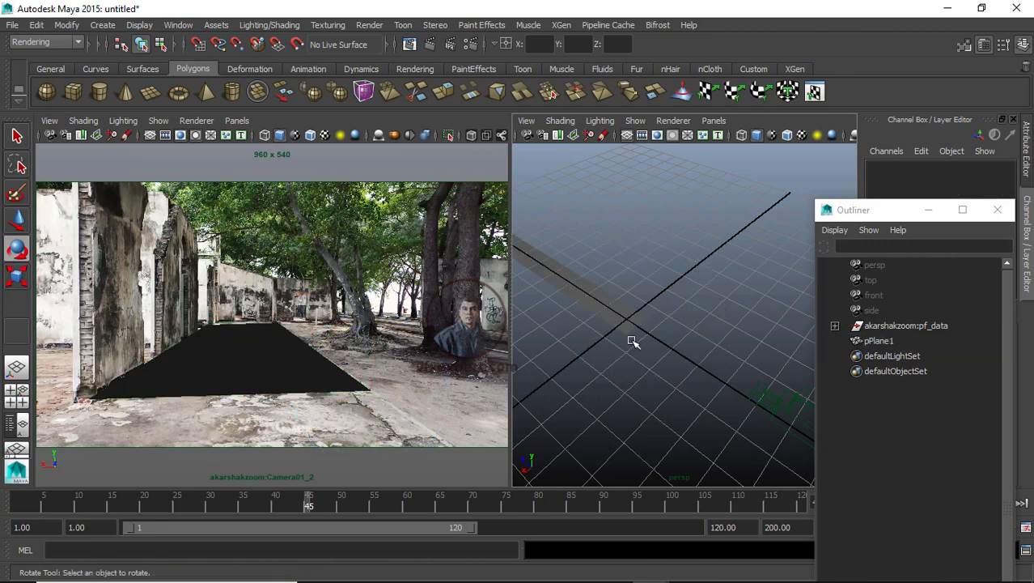
click(622, 325)
alt+right_drag(625, 334, 624, 418)
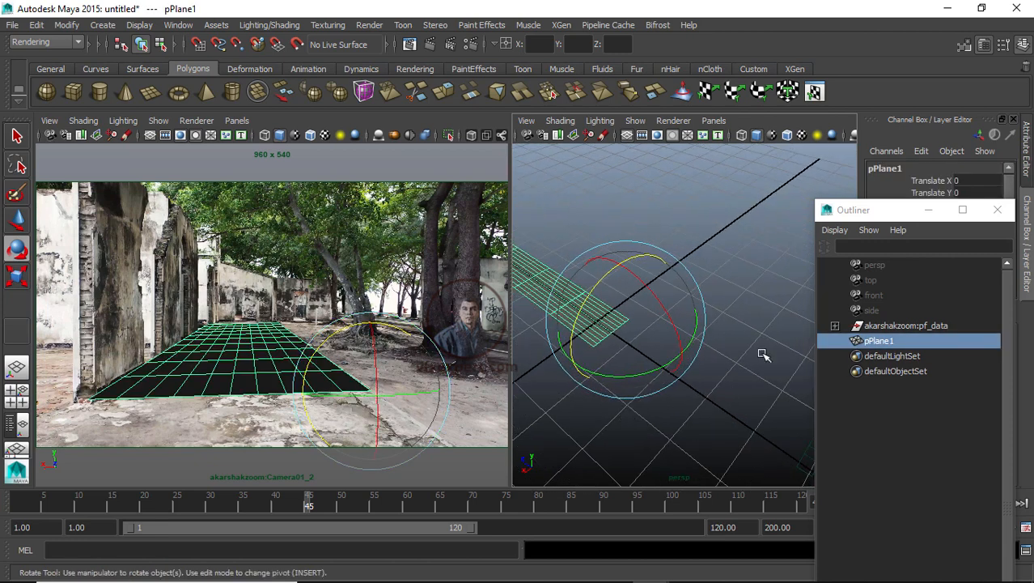
alt+drag(636, 421, 658, 397)
right_drag(582, 357, 523, 217)
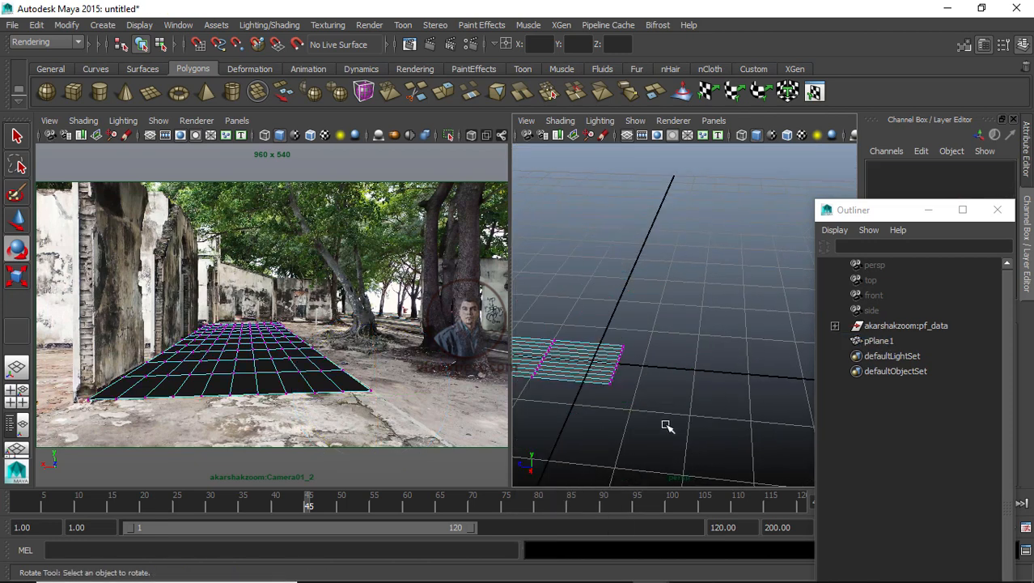
drag(665, 334, 593, 438)
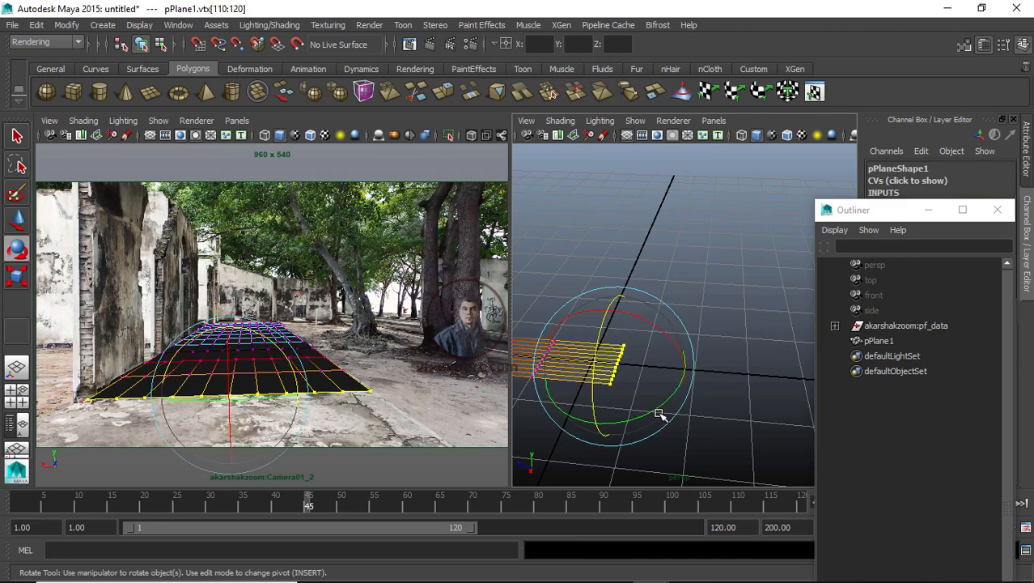
key(w)
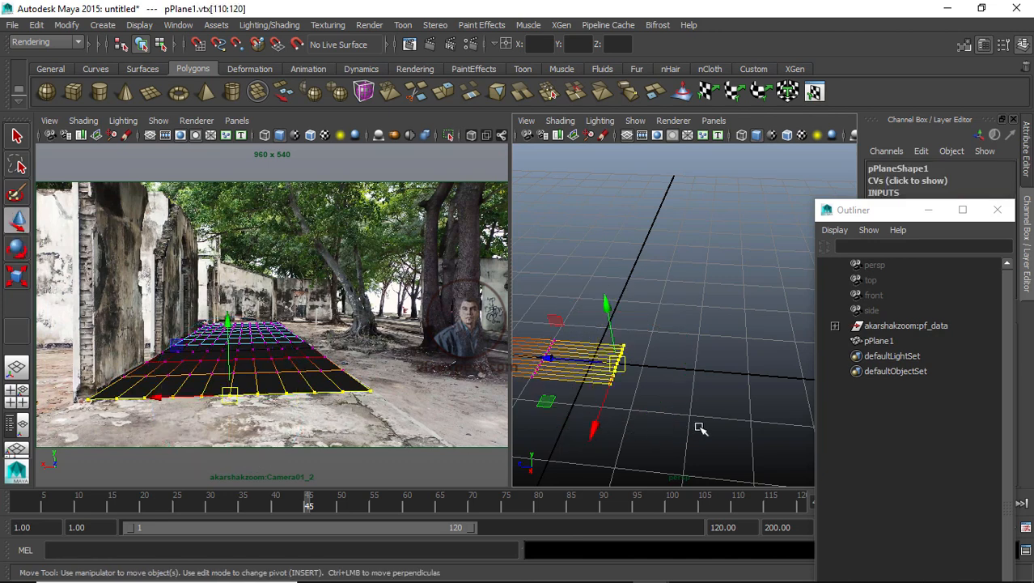
drag(555, 369, 670, 379)
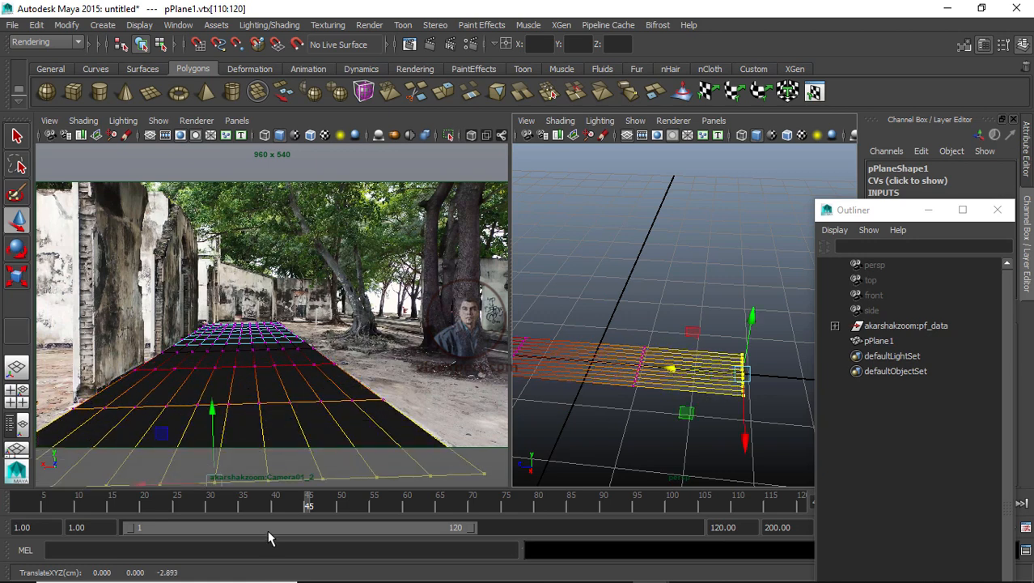
Step: Scrub the timeline from frame 1 to about frame 117 to check the lengthened plane, then reselect pPlane1
drag(248, 501, 2, 499)
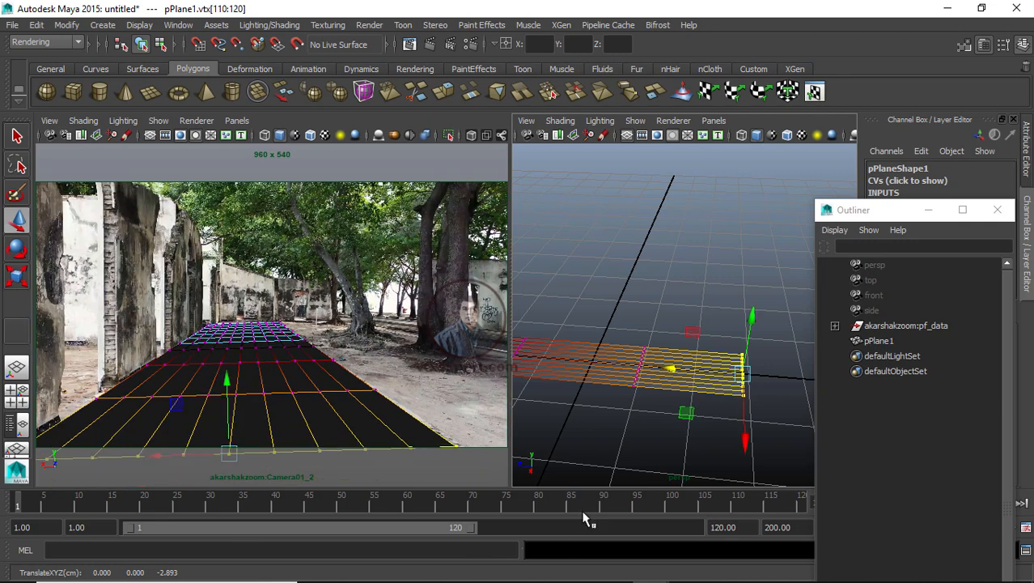
drag(602, 509, 783, 508)
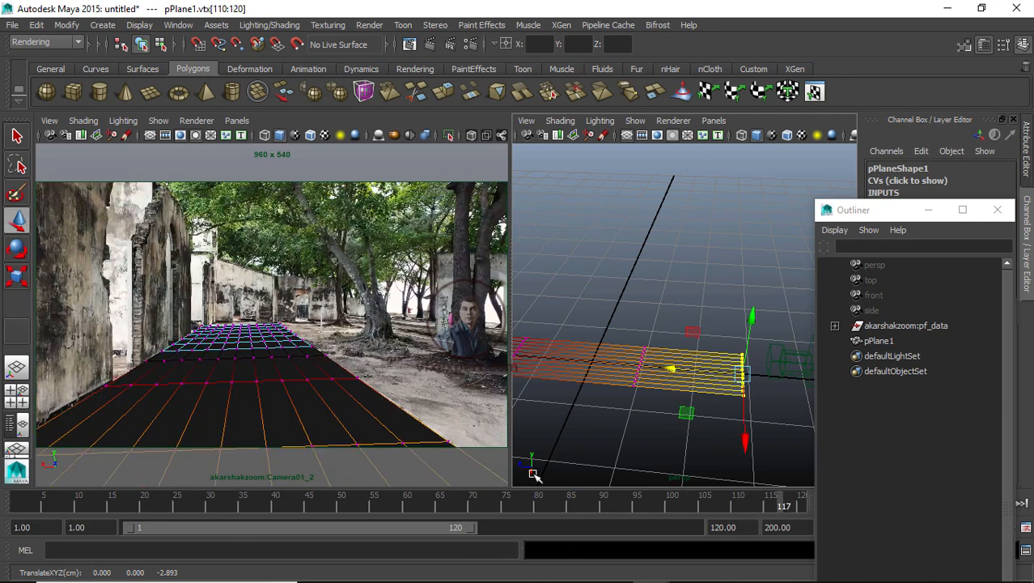
click(614, 278)
right_drag(616, 364, 670, 203)
click(663, 362)
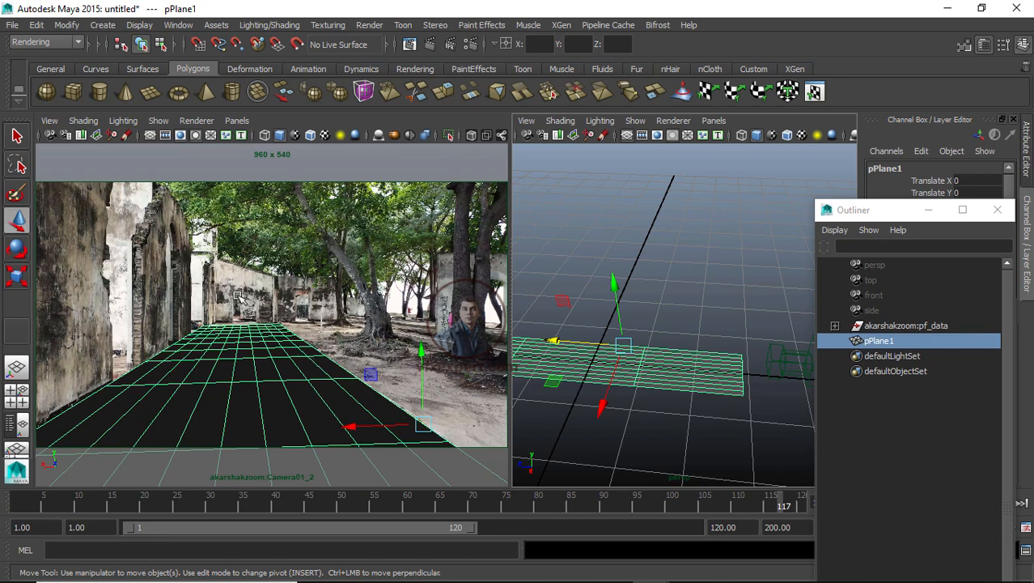
click(651, 356)
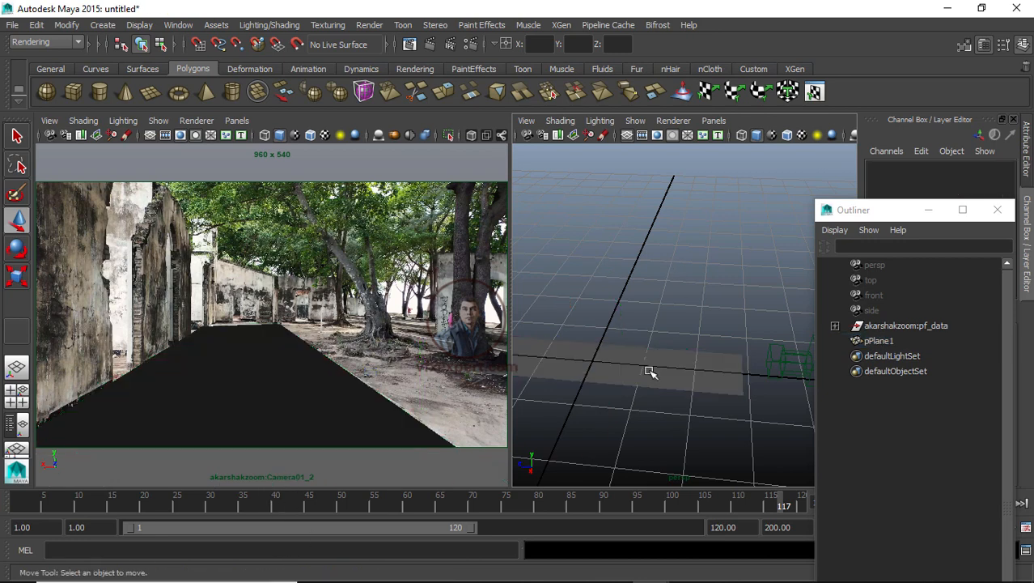
click(650, 372)
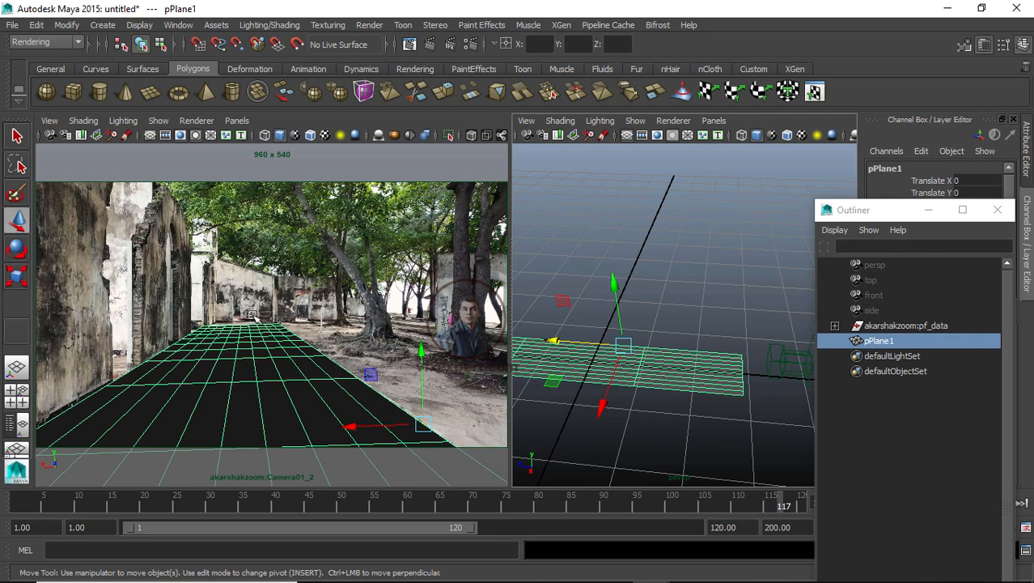
Step: Switch to the Scale tool and slightly scale pPlane1 along its length, then deselect it
key(e)
key(w)
key(r)
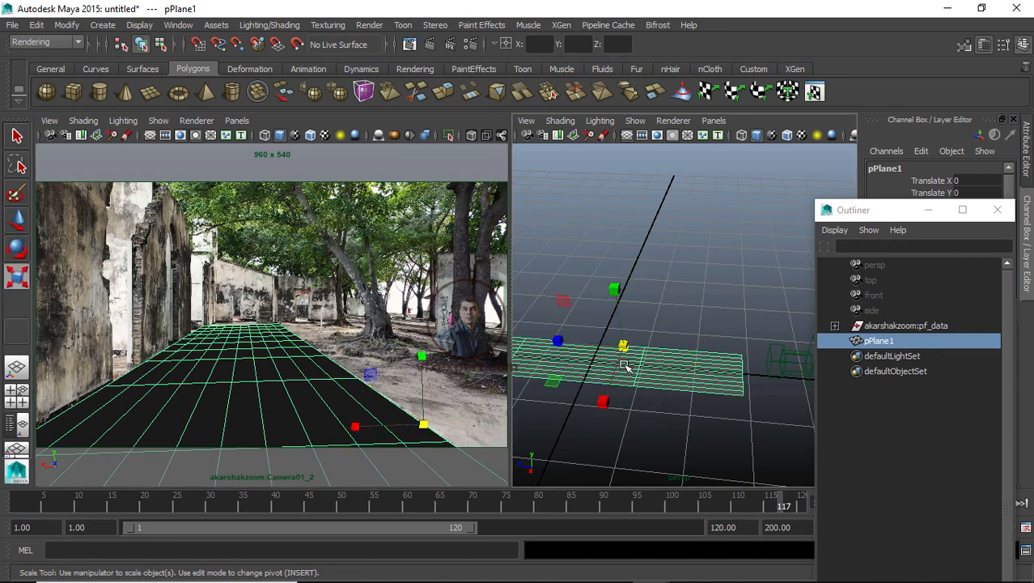
drag(555, 344, 552, 341)
click(582, 274)
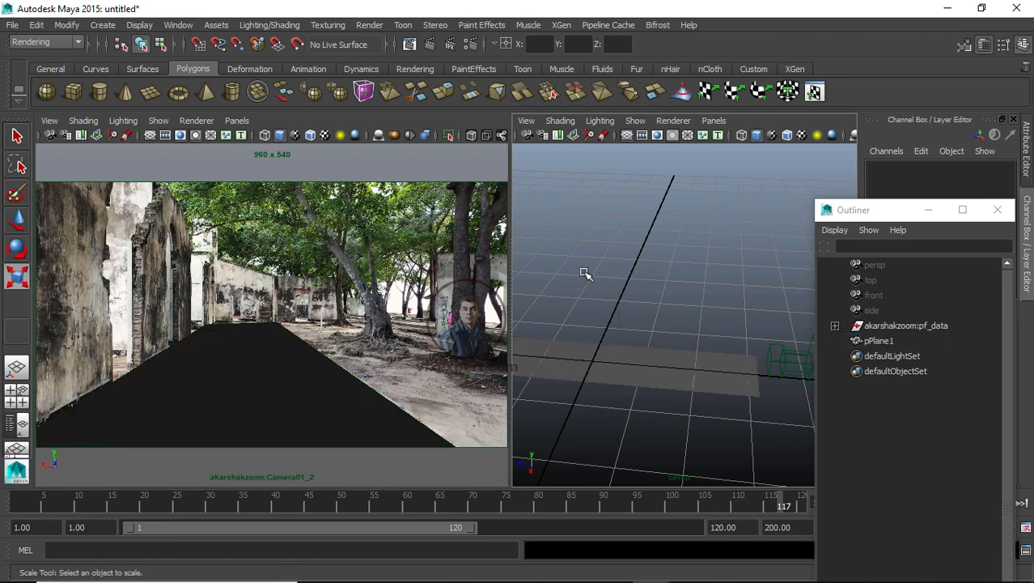
Step: Widen the camera pane, return to frame 1, and briefly maximize the persp pane to inspect the plane
drag(510, 218, 607, 232)
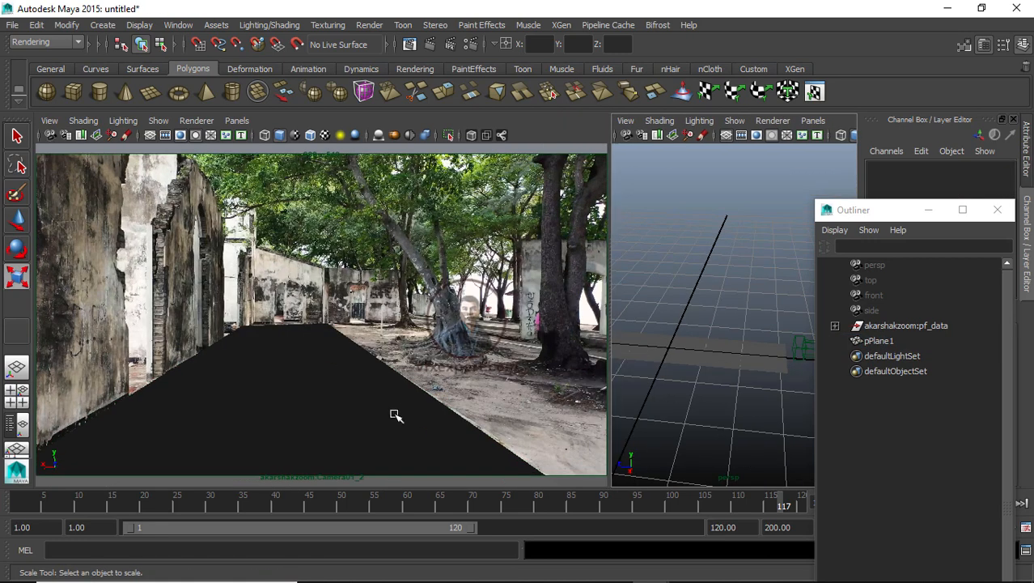
drag(243, 506, 16, 506)
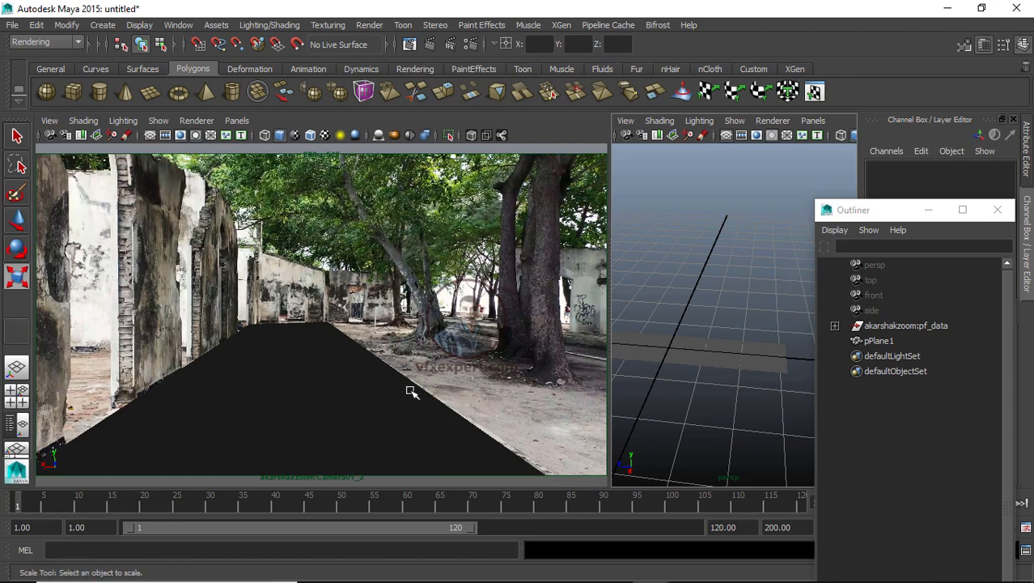
key(space)
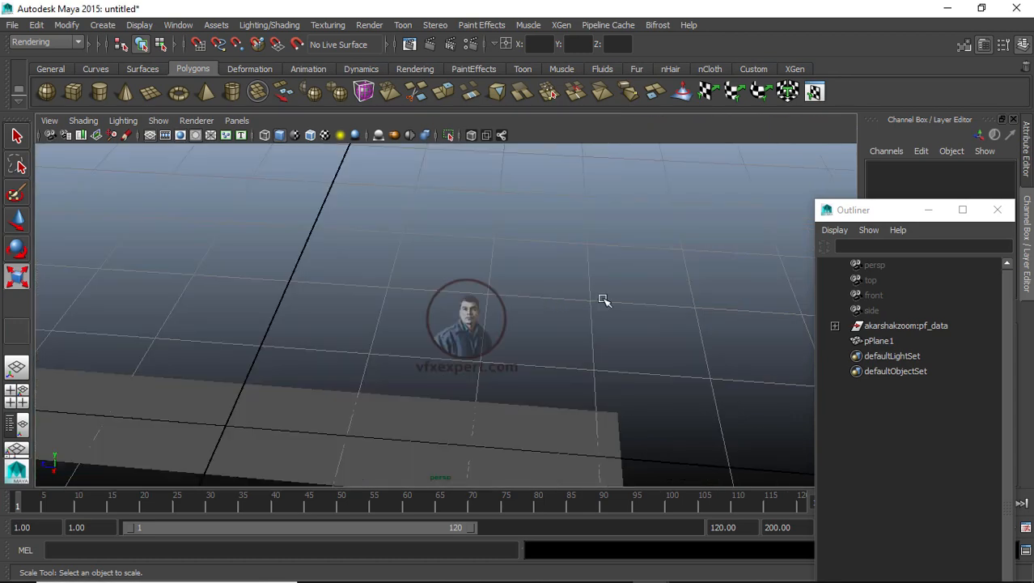
alt+drag(462, 397, 473, 372)
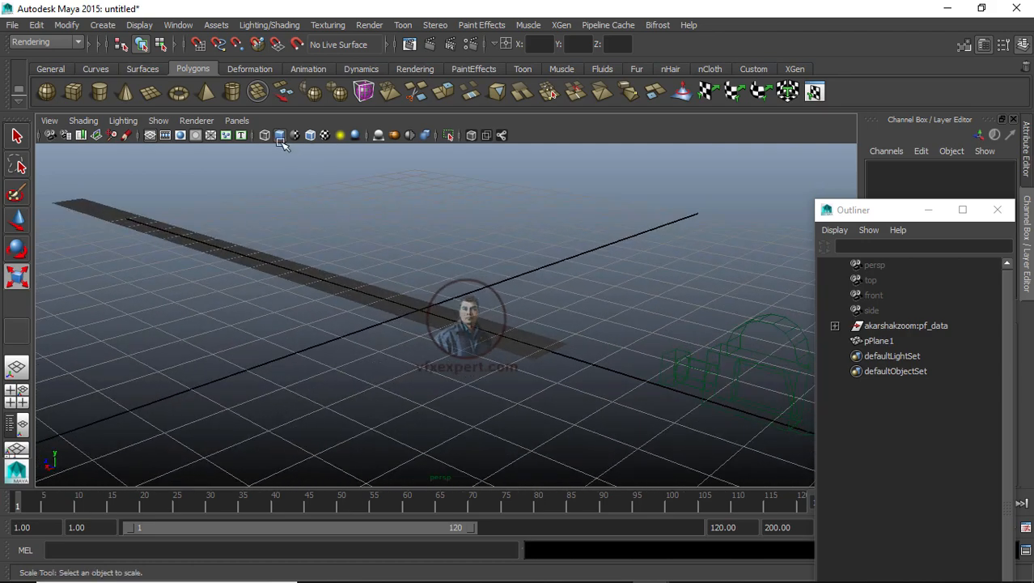
key(space)
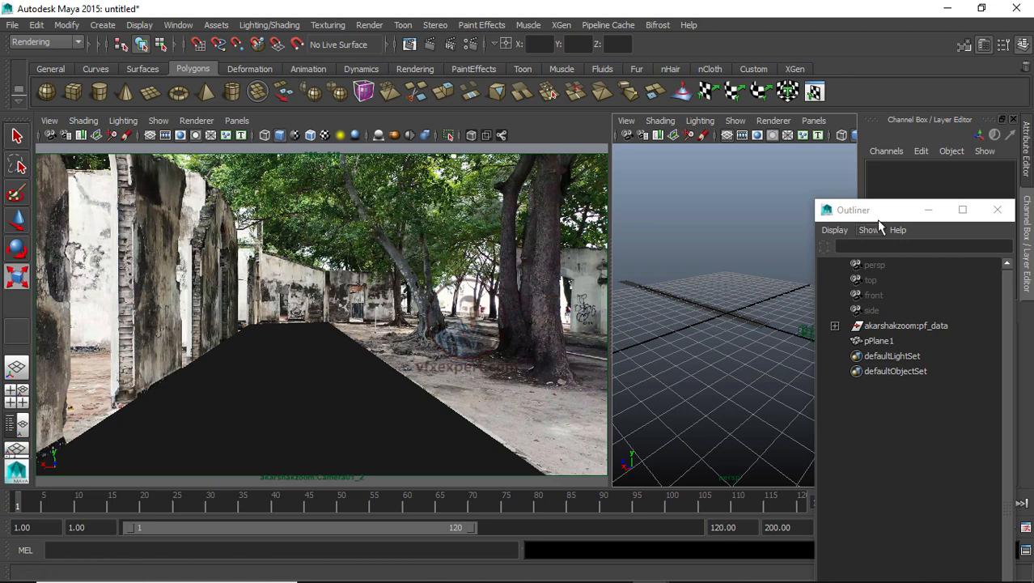
Step: Put the selected pPlane1 into a new display layer named layer 1base
drag(883, 214, 651, 431)
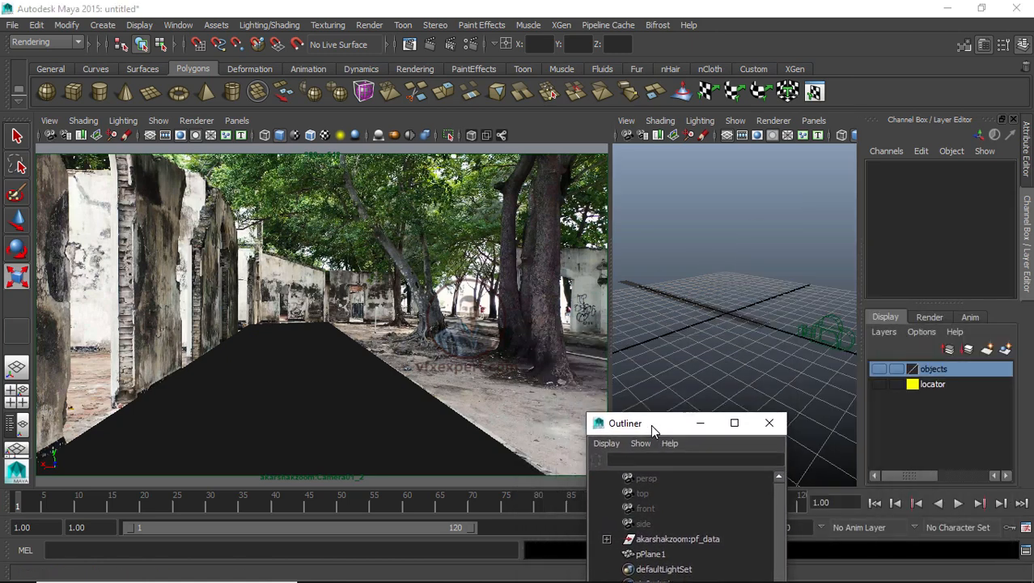
click(295, 416)
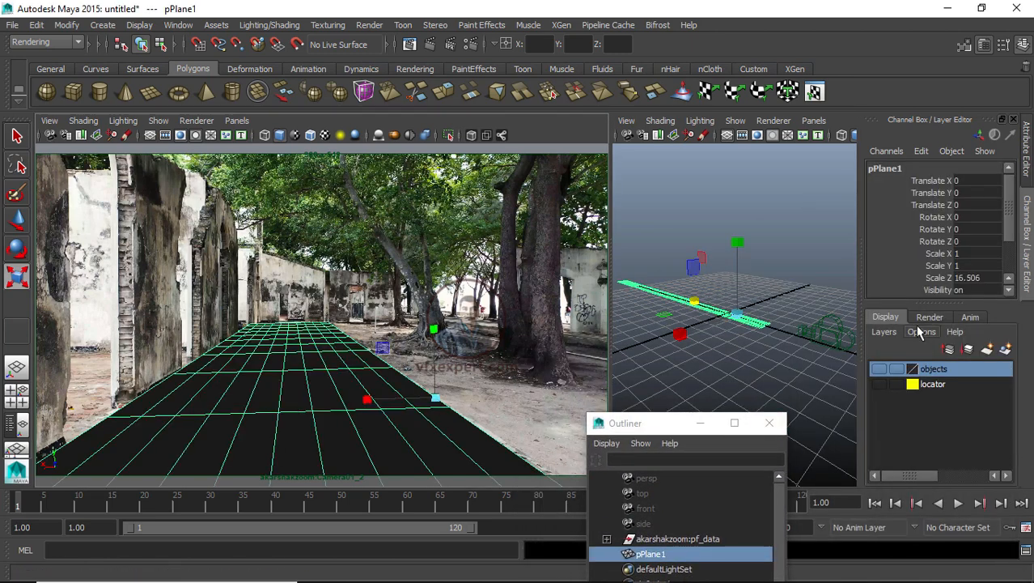
click(1004, 353)
double_click(939, 370)
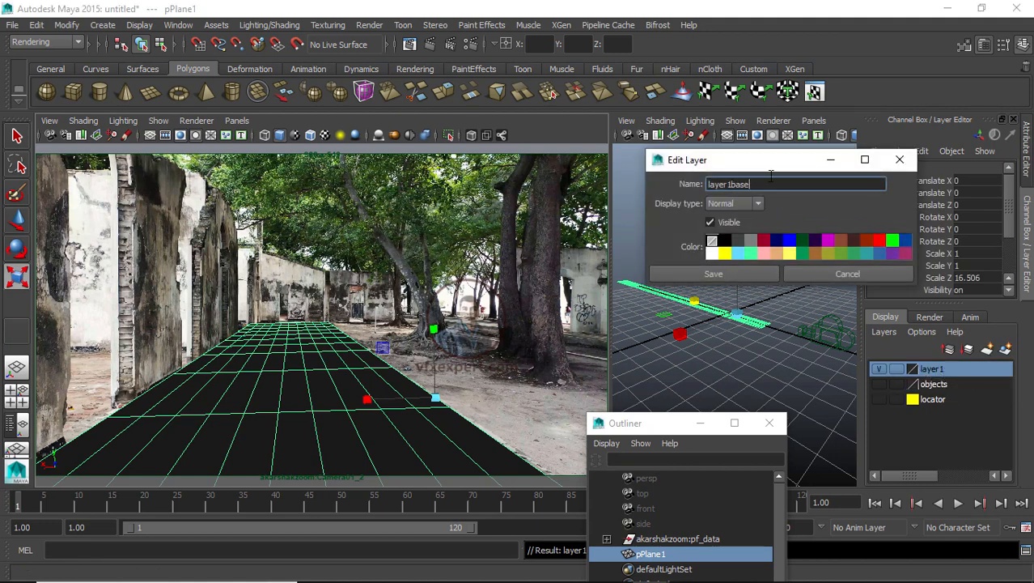
click(738, 275)
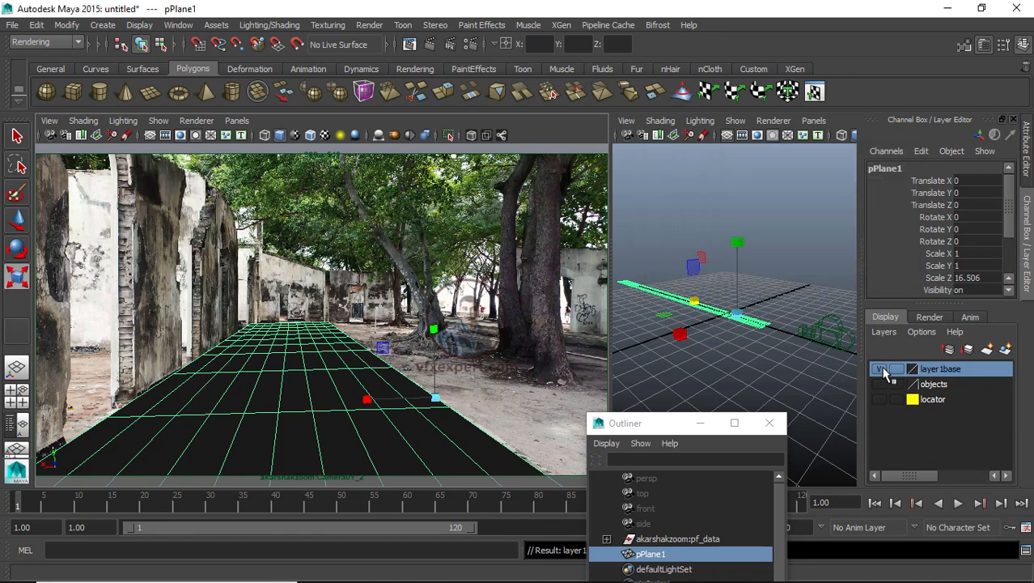
Step: Toggle the visibility of layer 1base repeatedly to compare the plane with the ground in the footage
click(880, 370)
click(880, 370)
click(880, 370)
click(880, 370)
click(880, 369)
click(880, 370)
click(880, 370)
click(880, 370)
click(880, 370)
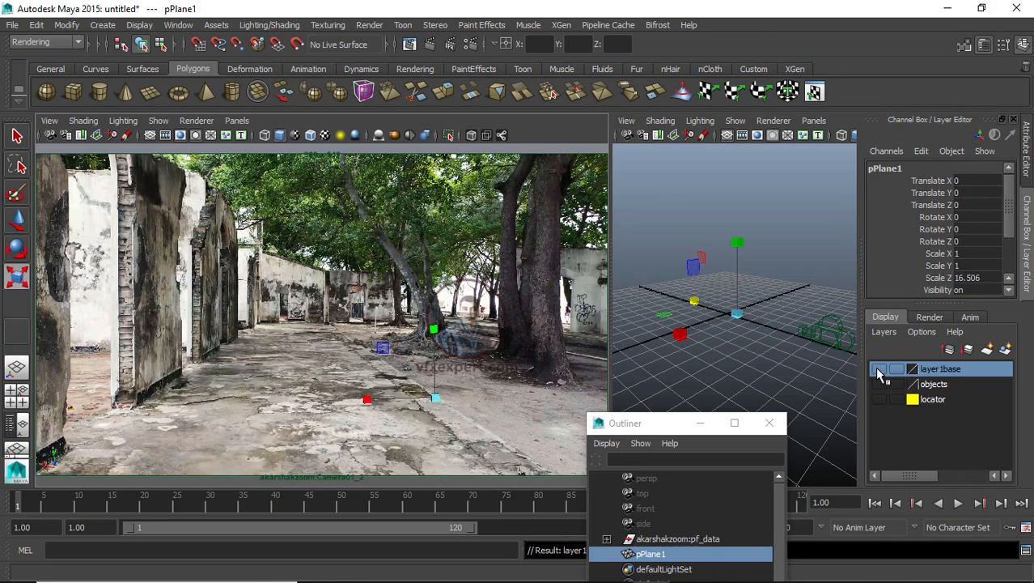
click(880, 369)
Step: Turn on X-Ray and Wireframe on Shaded in the camera pane so the footage shows through pPlane1
click(752, 362)
drag(674, 430, 693, 469)
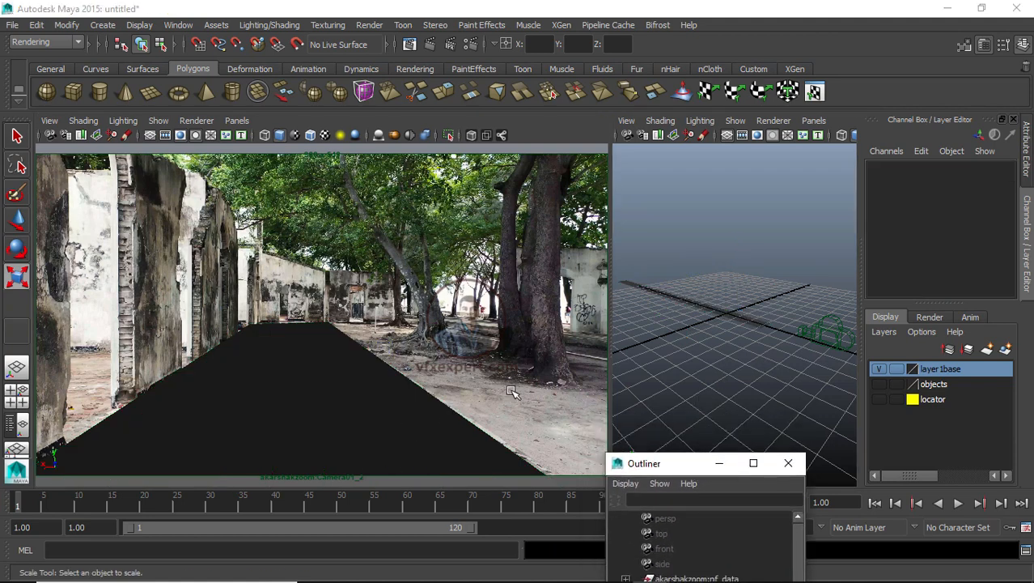
click(335, 411)
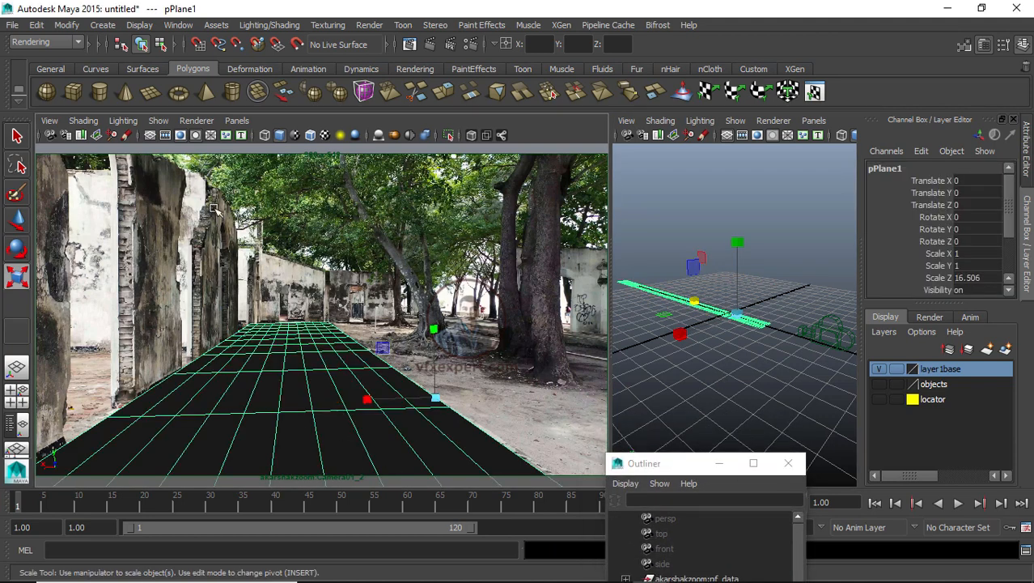
click(83, 121)
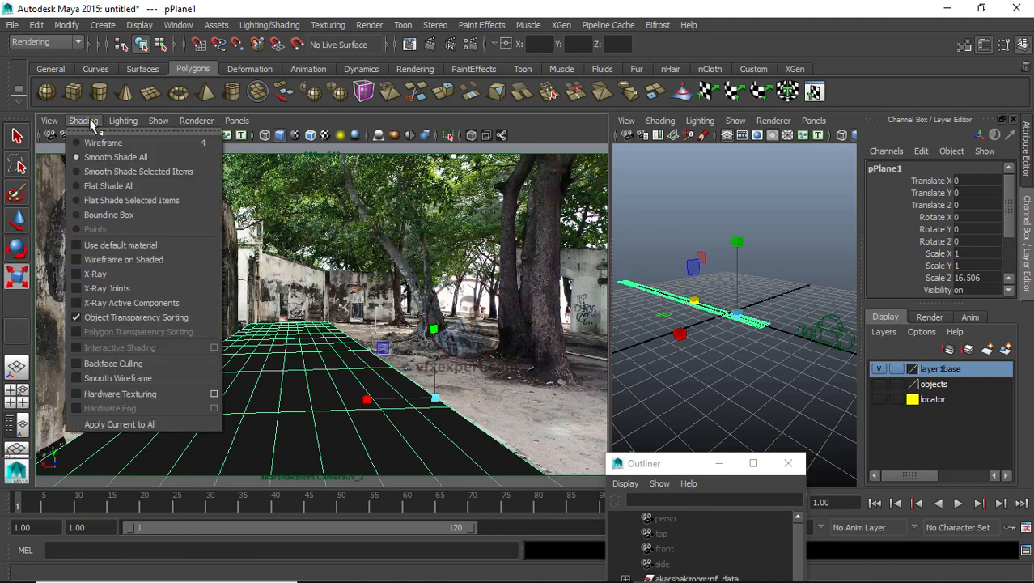
click(103, 273)
click(688, 216)
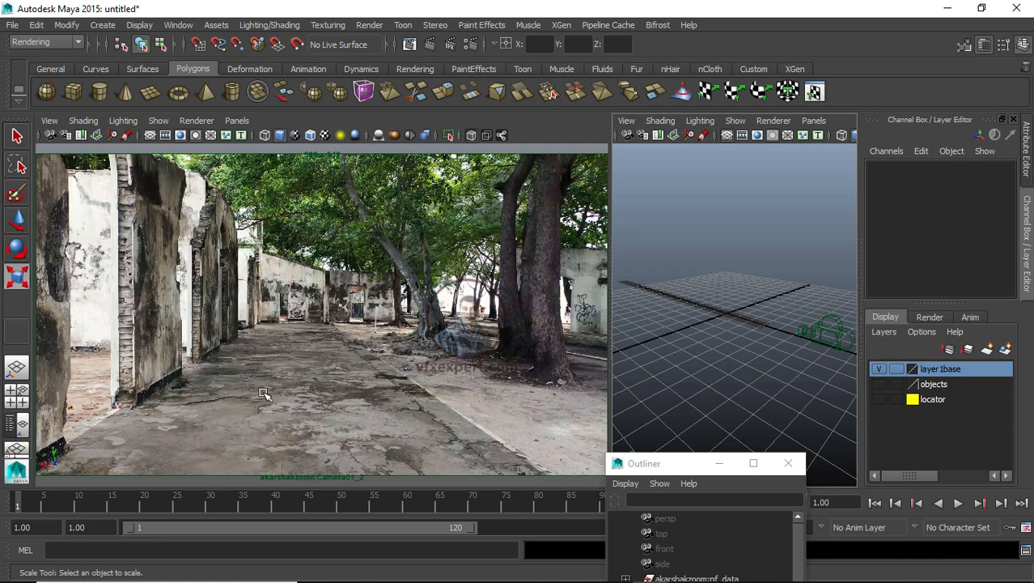
click(316, 425)
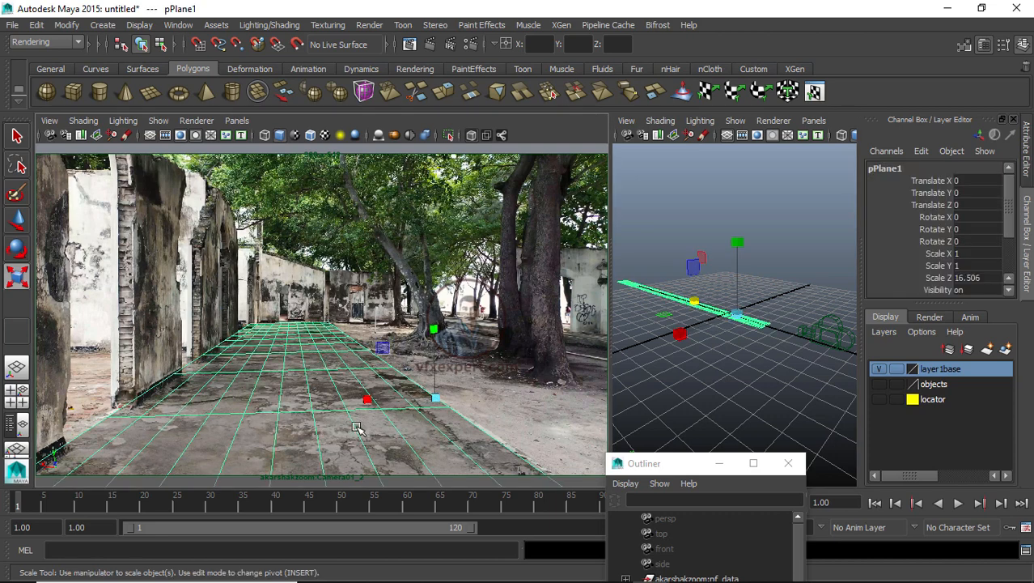
click(84, 121)
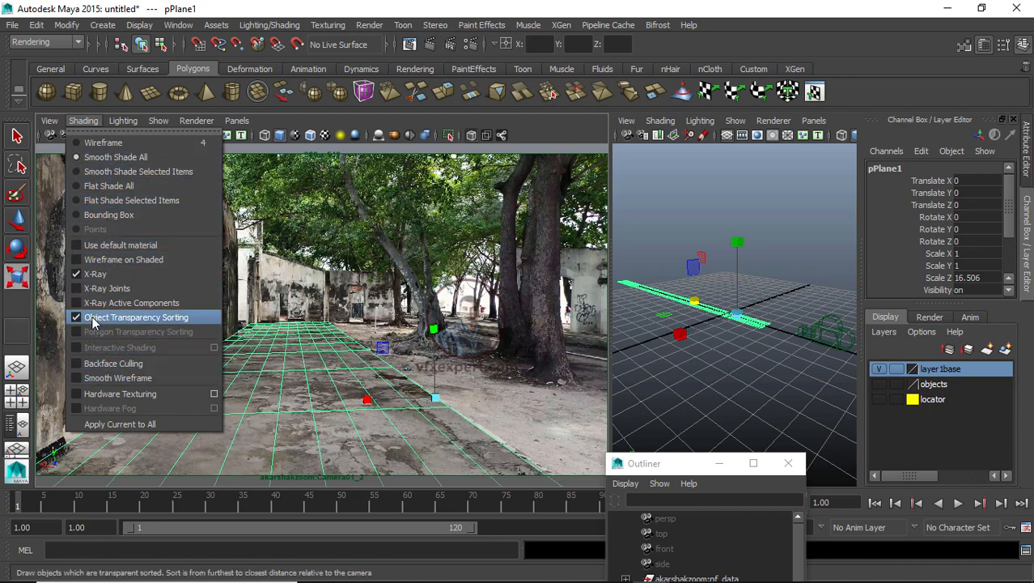
click(109, 264)
click(677, 213)
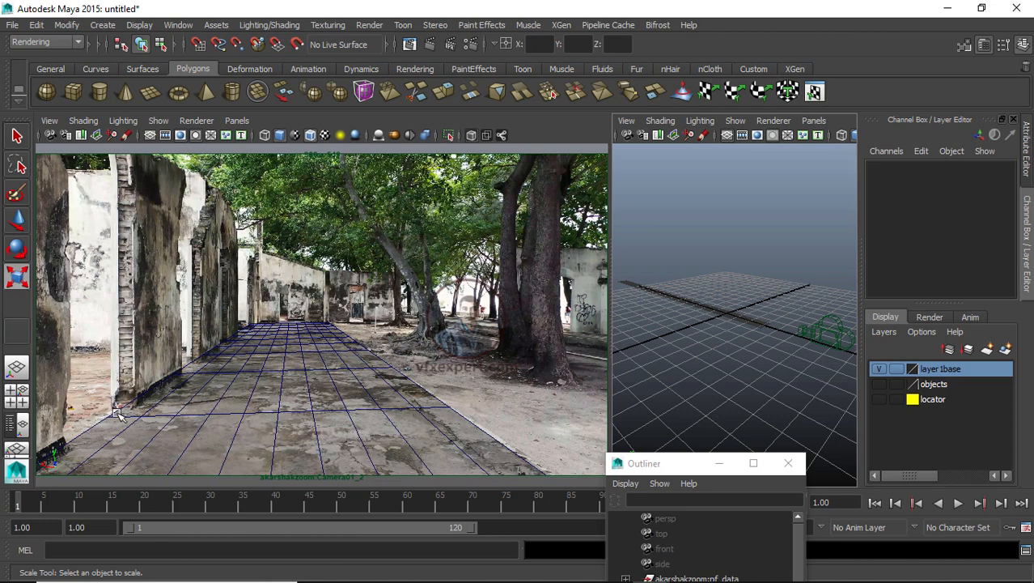
Step: Select the akarshakzoom:pf_data group and zoom the persp pane in and out to inspect it
drag(671, 468, 676, 506)
click(682, 411)
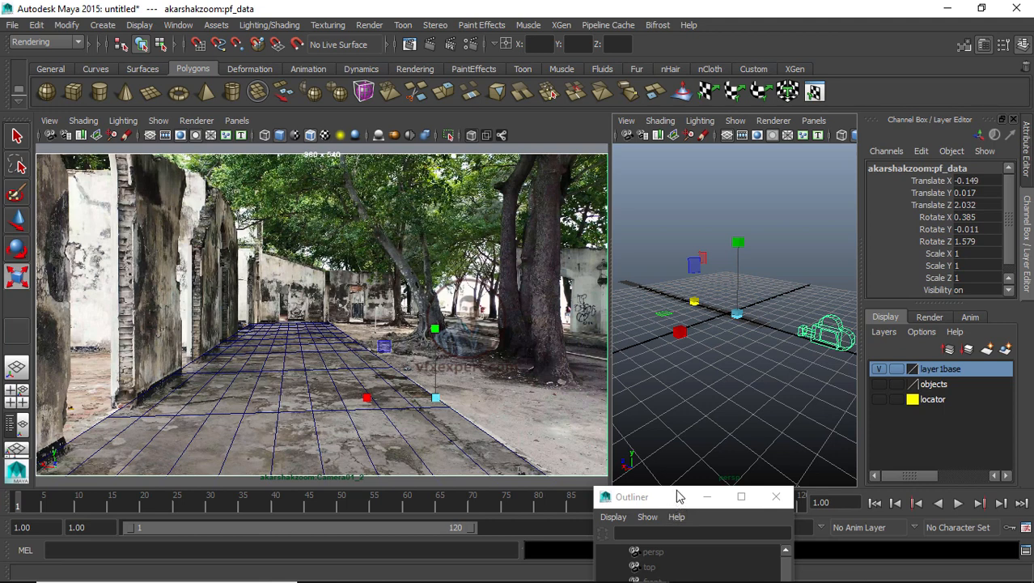
drag(678, 496, 686, 431)
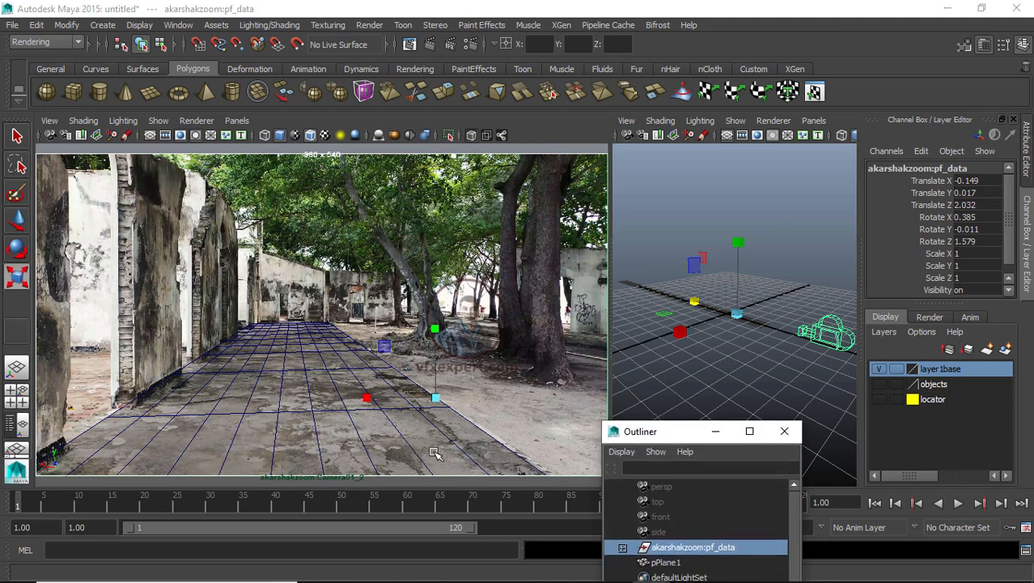
scroll(749, 353, up, 4)
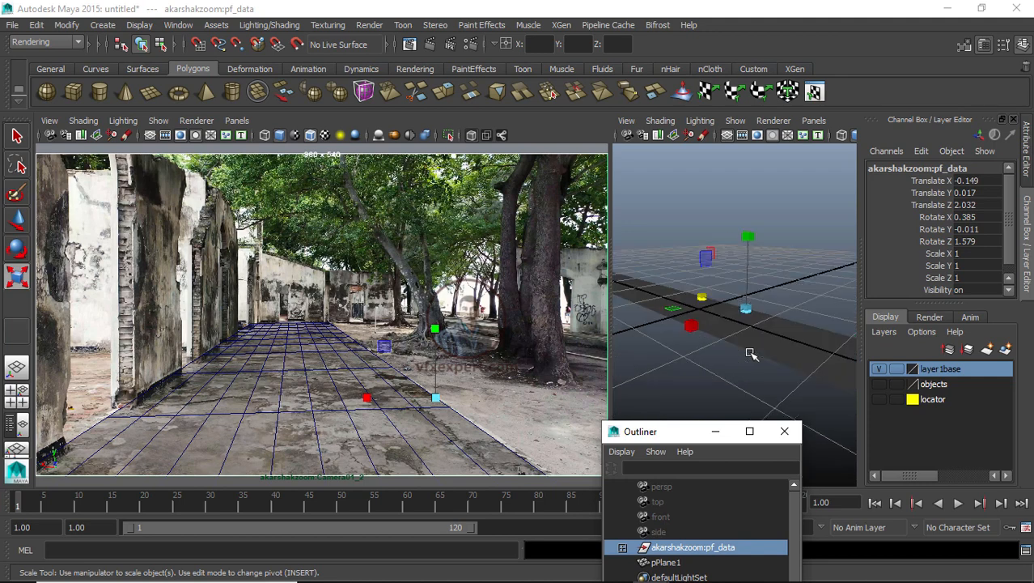
scroll(750, 353, down, 3)
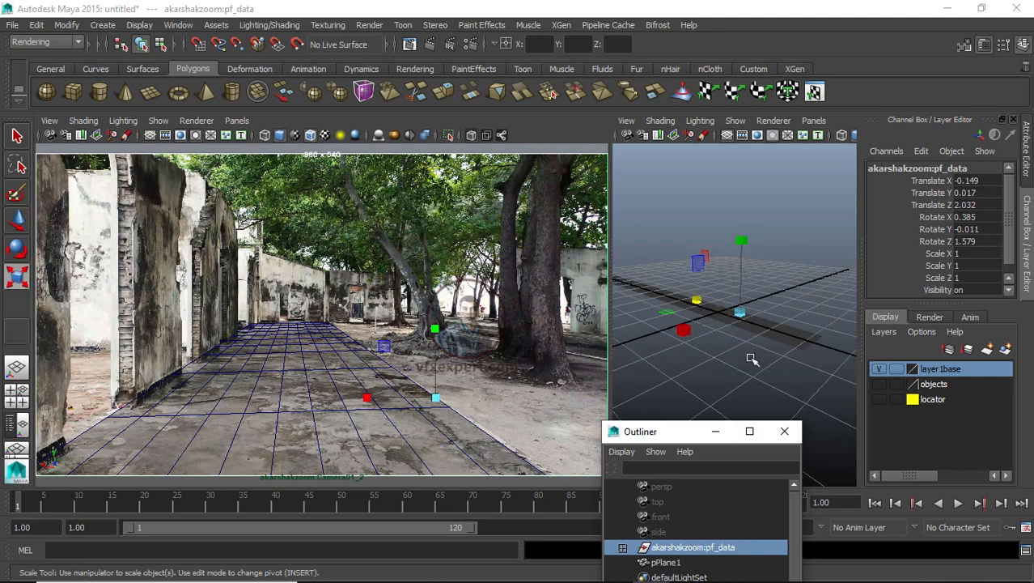
Step: Switch to the Rotate tool on the pf_data group and orbit the persp view to inspect it, then deselect
key(e)
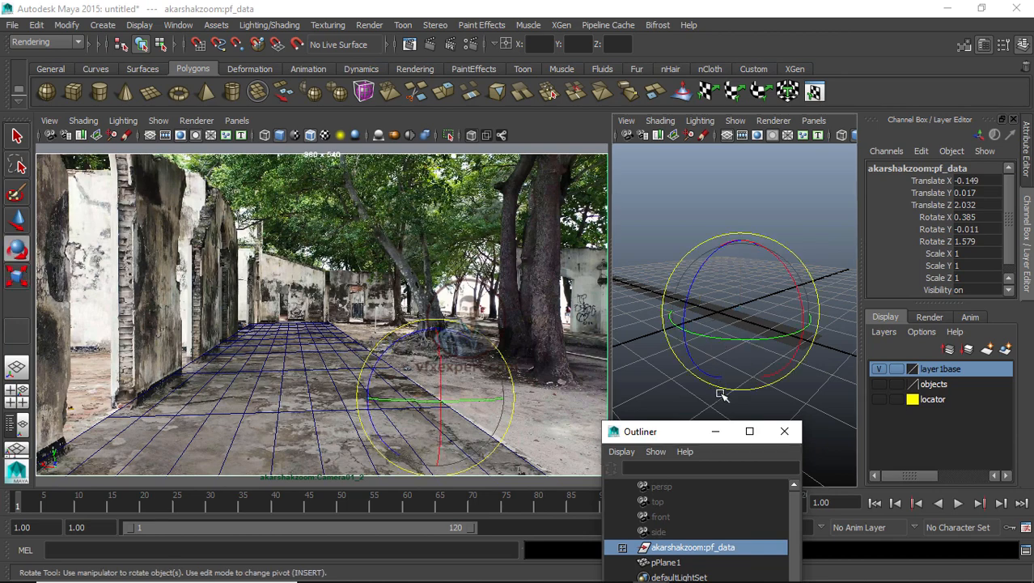
mouse_move(747, 391)
alt+mouse_down()
mouse_move(735, 372)
mouse_move(745, 373)
alt+mouse_up()
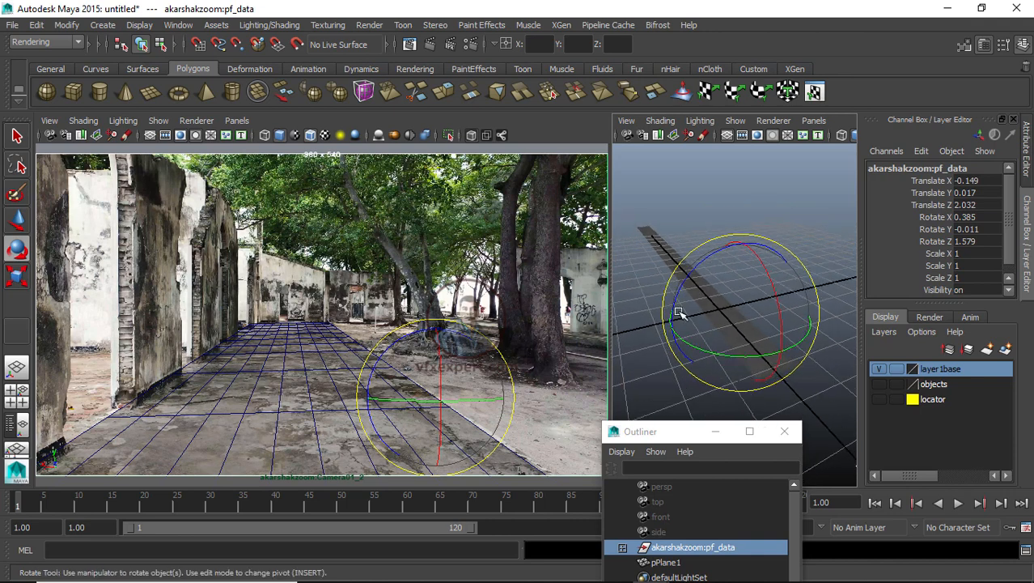
alt+drag(720, 317, 709, 340)
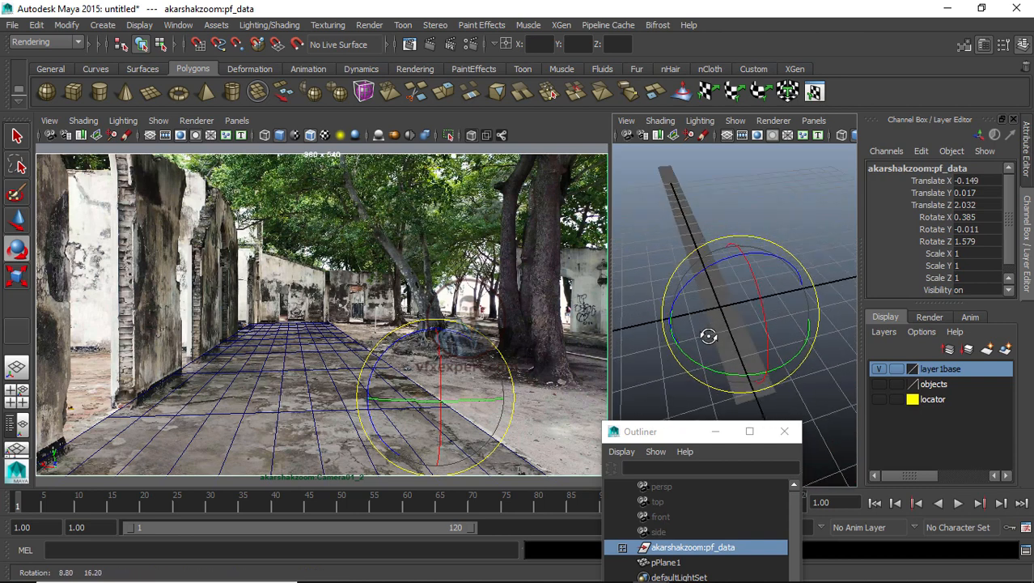
click(727, 259)
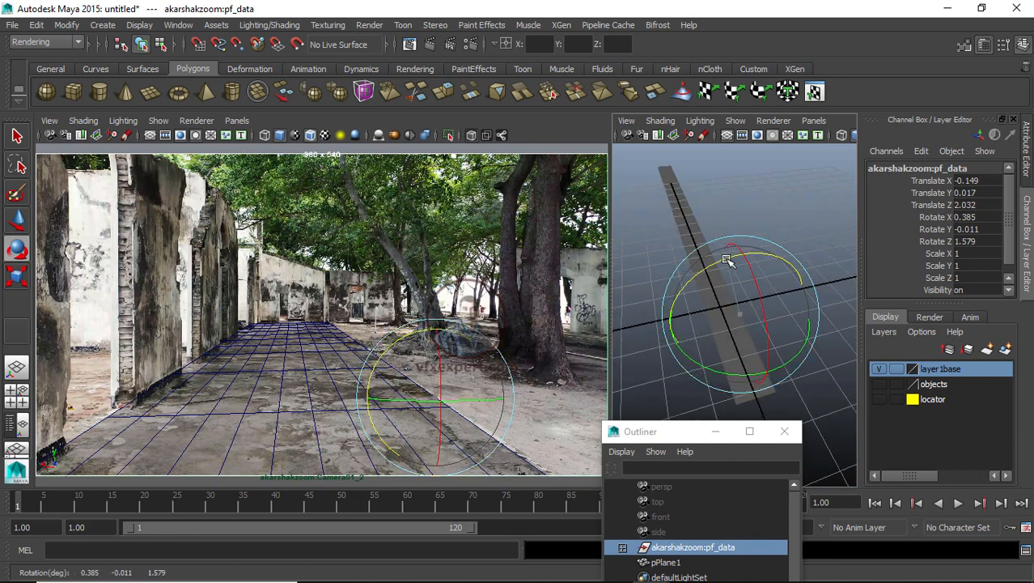
click(739, 185)
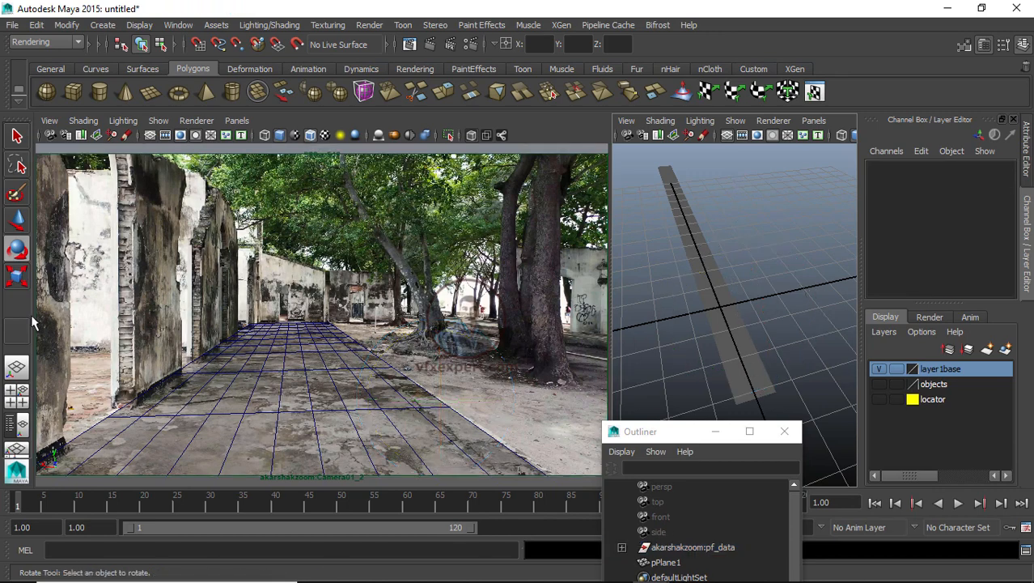
Step: Save the scene as for aksk1 in the scenes folder
click(13, 25)
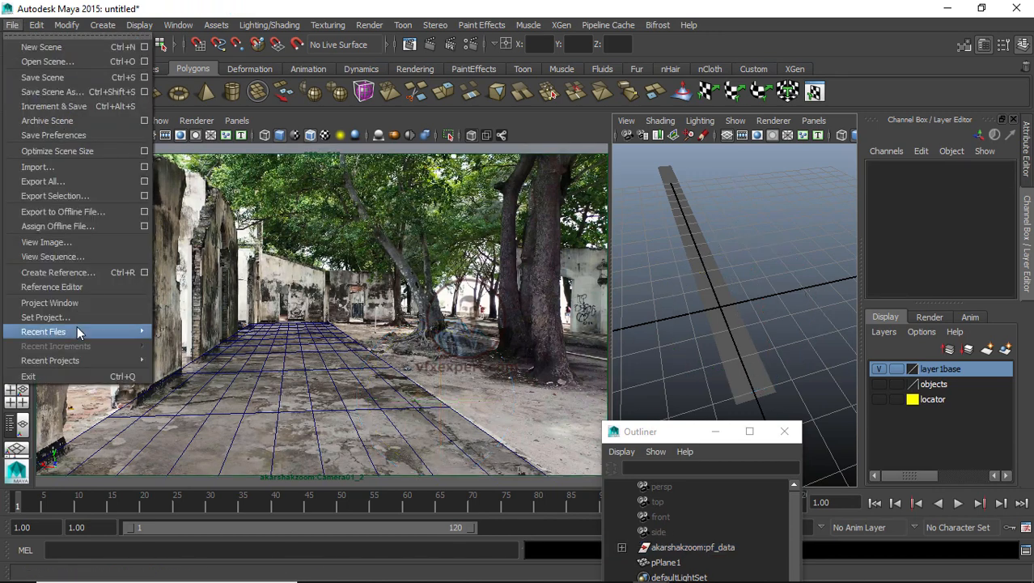
click(47, 95)
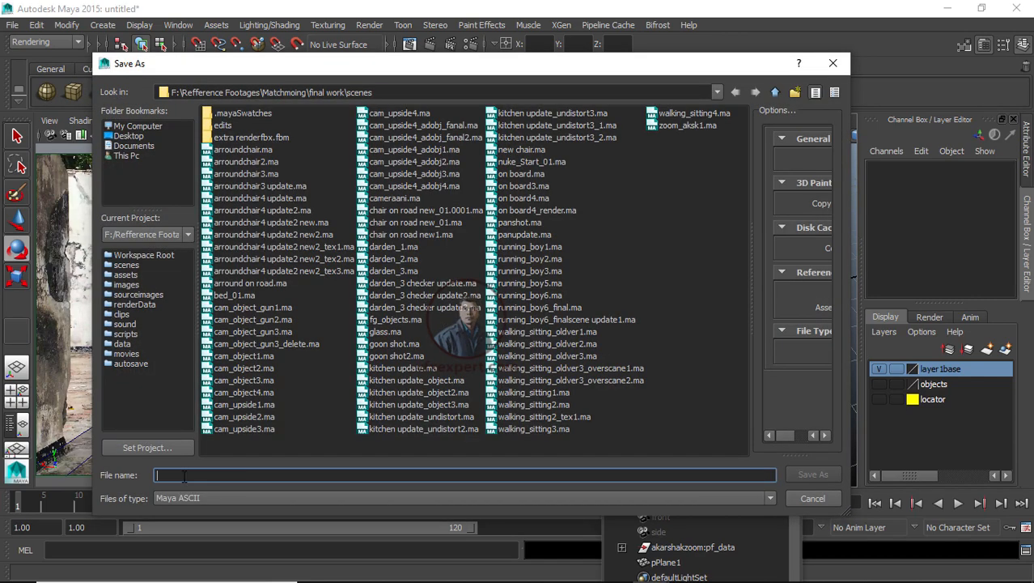
text(for aksk1)
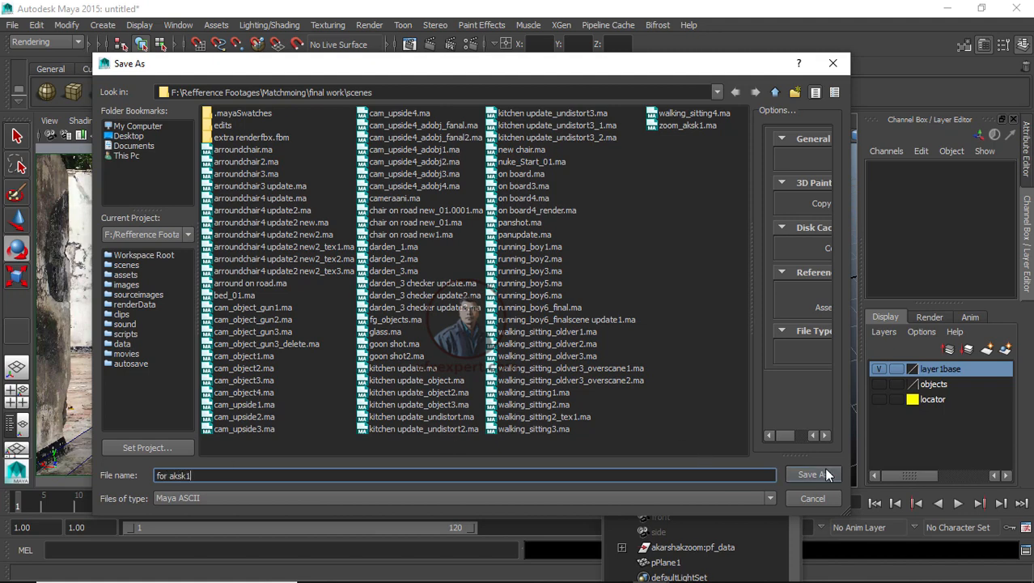
click(812, 474)
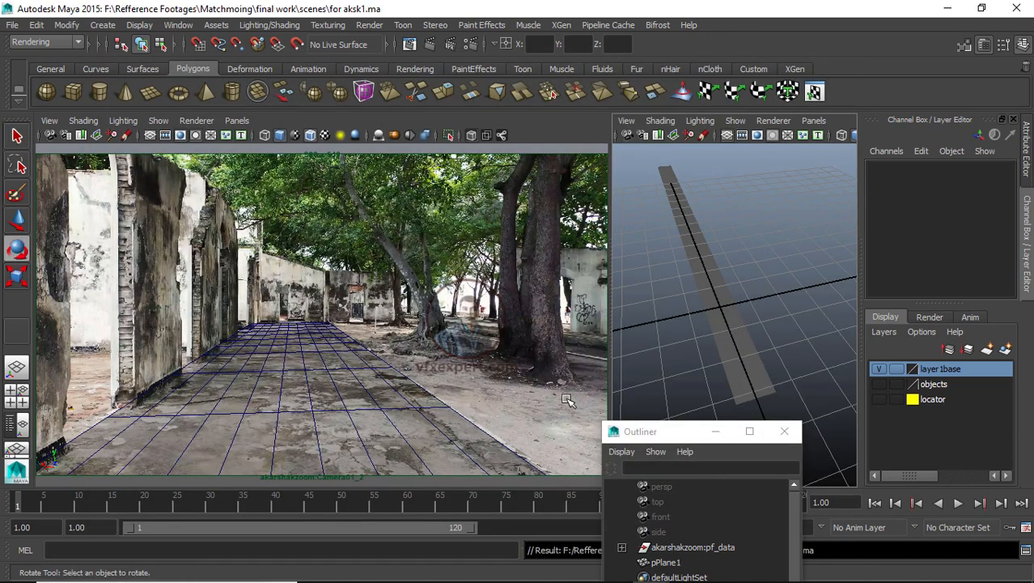
Step: Select the pf_data group with the Rotate tool and orbit and zoom the persp view around it
click(695, 547)
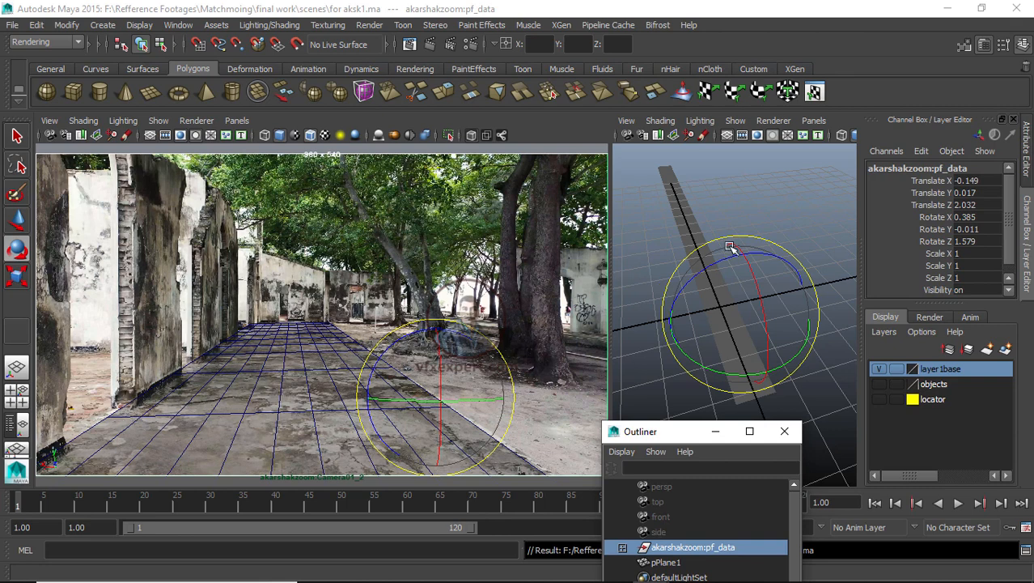
key(e)
alt+drag(818, 391, 633, 396)
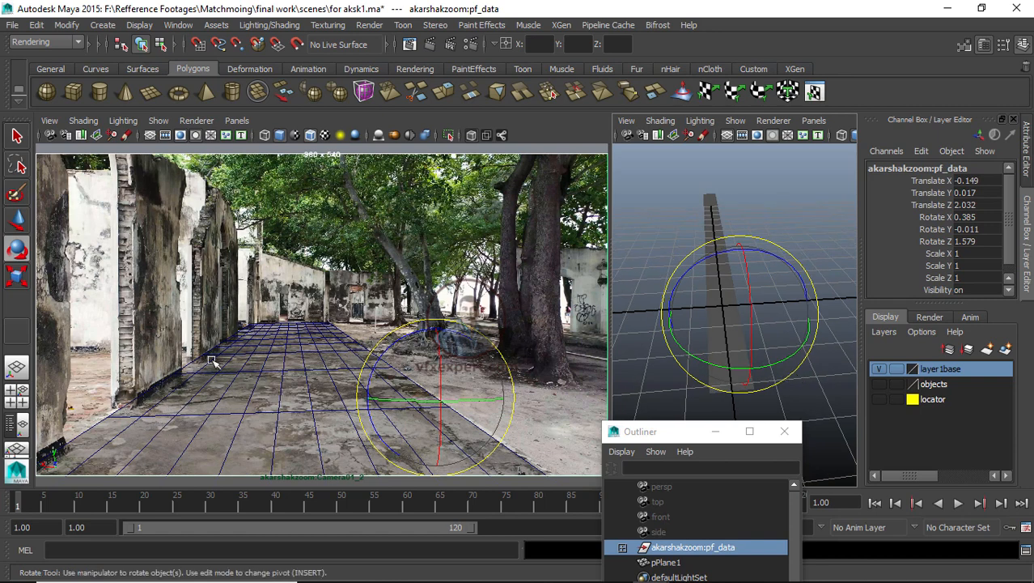
click(803, 205)
scroll(726, 324, up, 4)
Step: Select pPlane1 and scale it along X to about 1.081 to fit the ground width
click(720, 326)
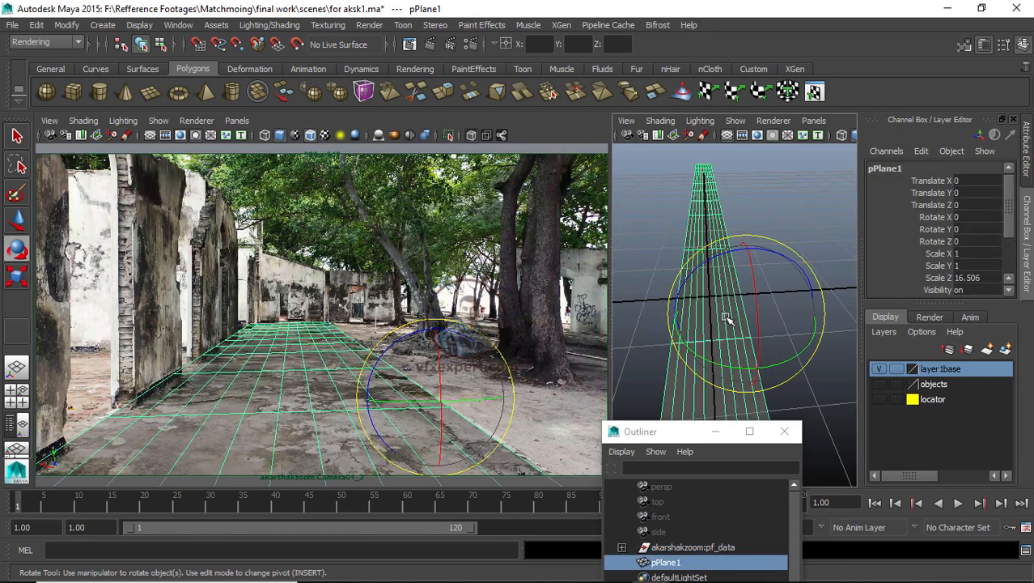
scroll(726, 318, down, 3)
drag(655, 430, 651, 411)
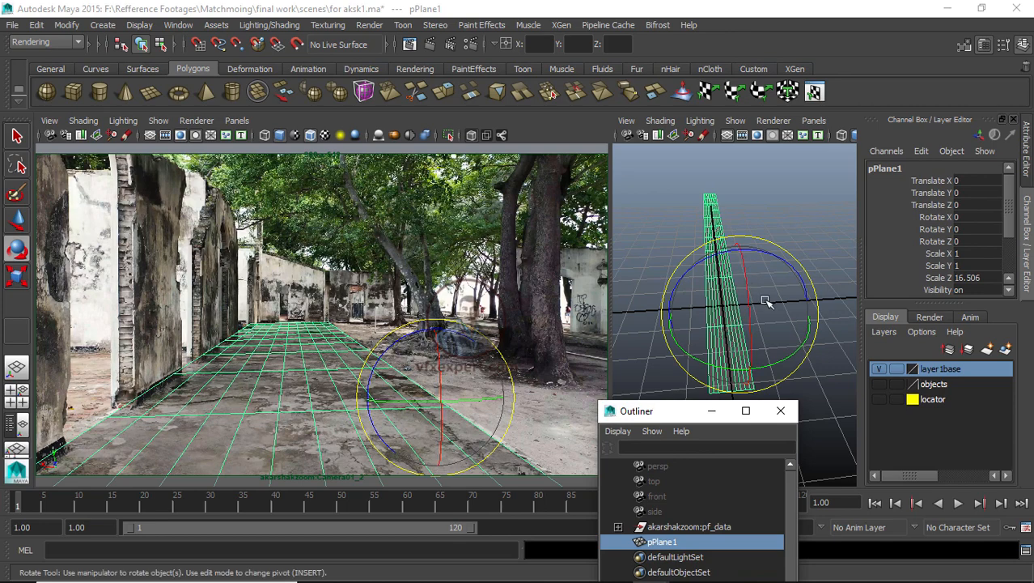
alt+drag(766, 302, 716, 287)
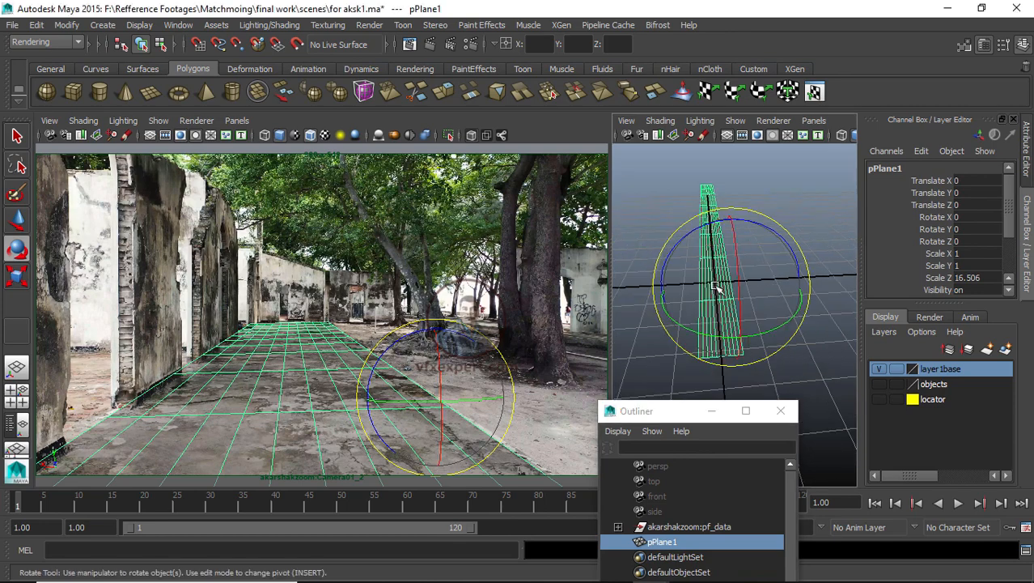
key(r)
drag(662, 296, 657, 297)
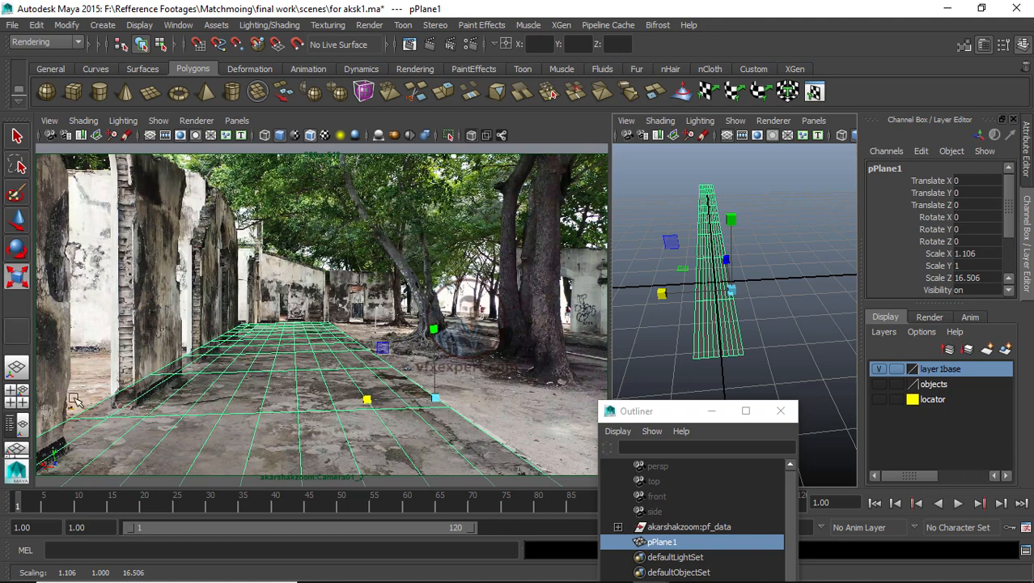
drag(662, 295, 672, 298)
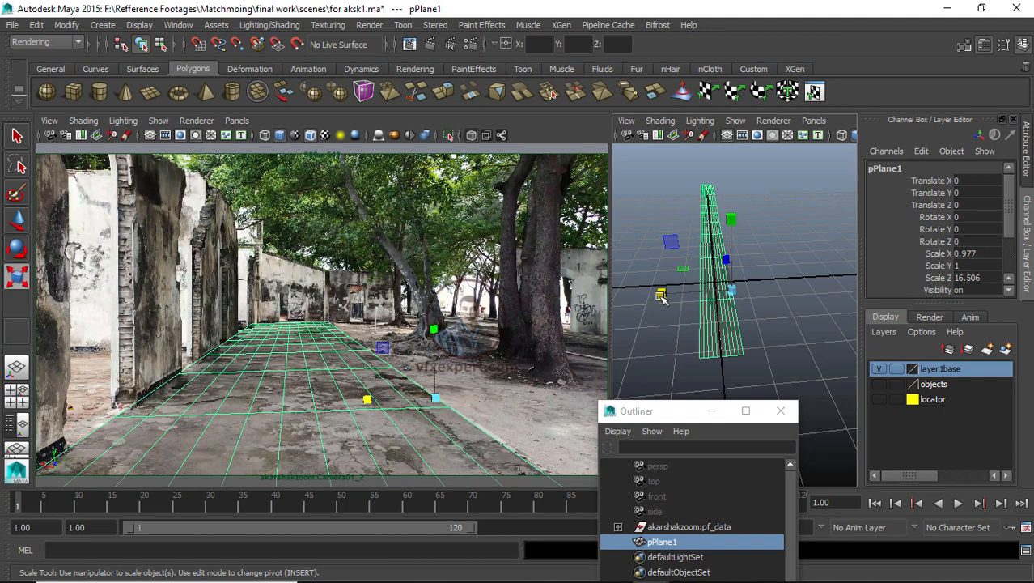
drag(662, 294, 657, 298)
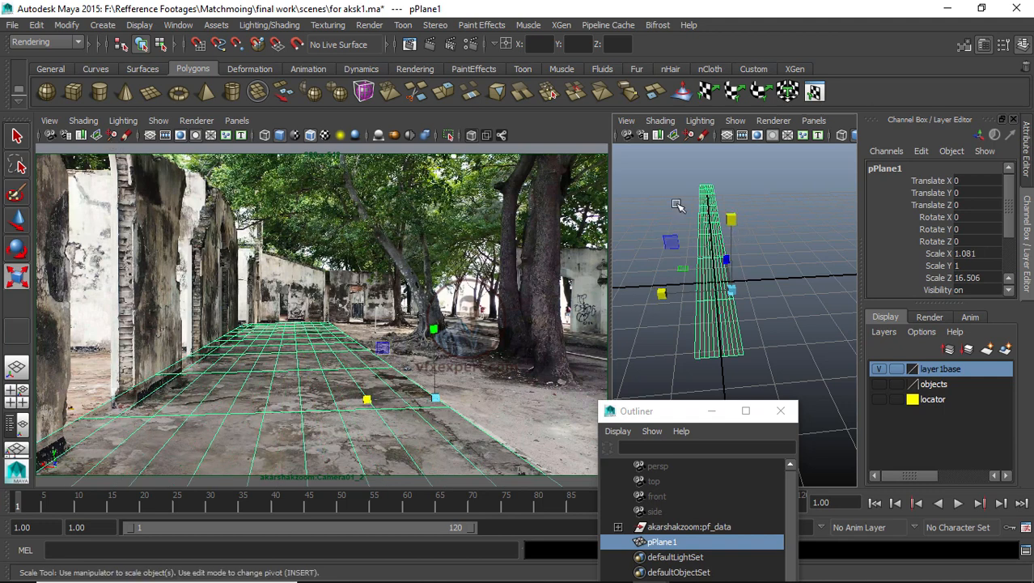
Step: Deselect everything and scrub and play the timeline in the maximized camera view to check the plane's fit
click(504, 377)
drag(383, 510, 50, 502)
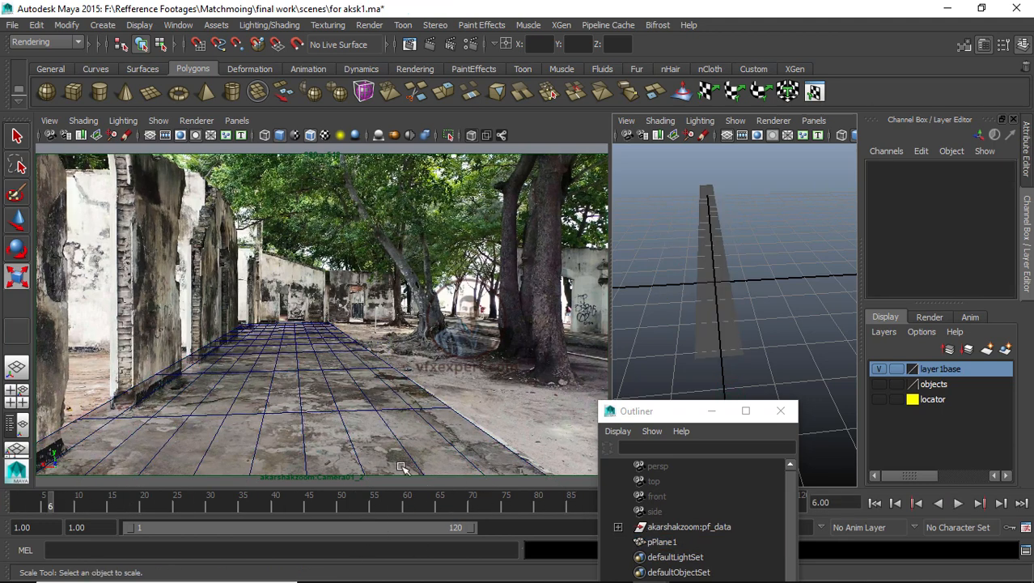
click(712, 411)
drag(610, 503, 642, 502)
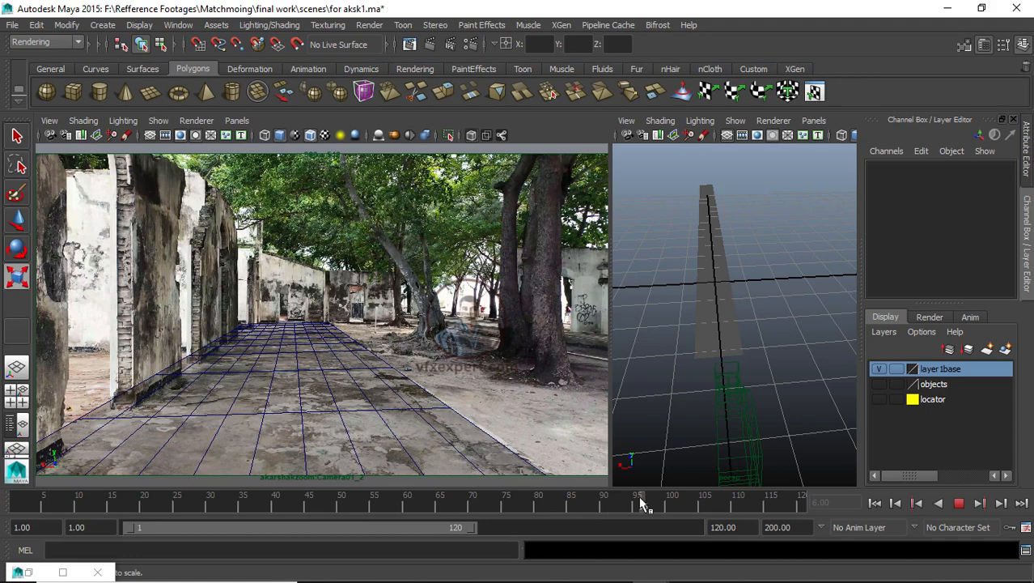
key(space)
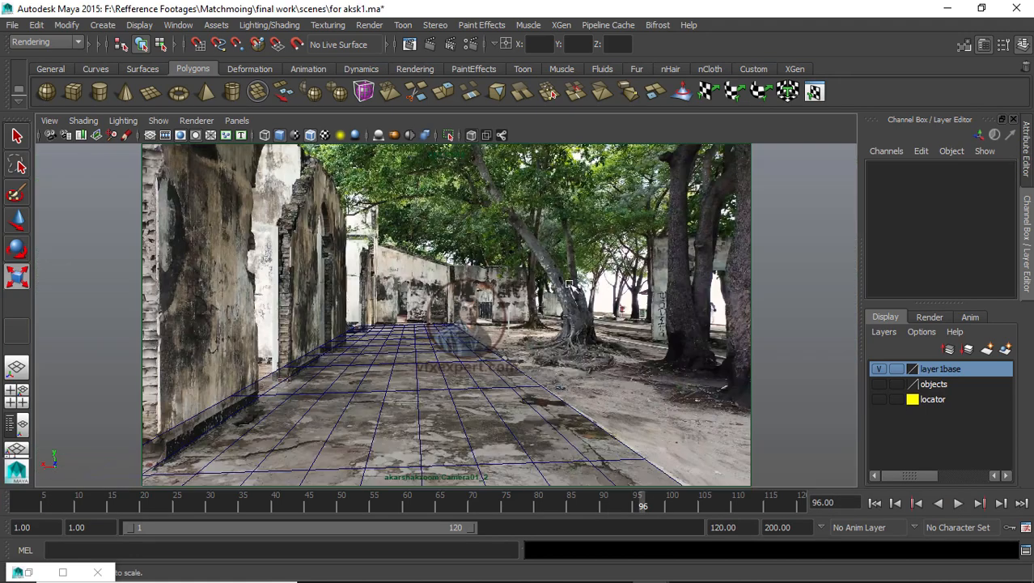
drag(321, 499, 3, 502)
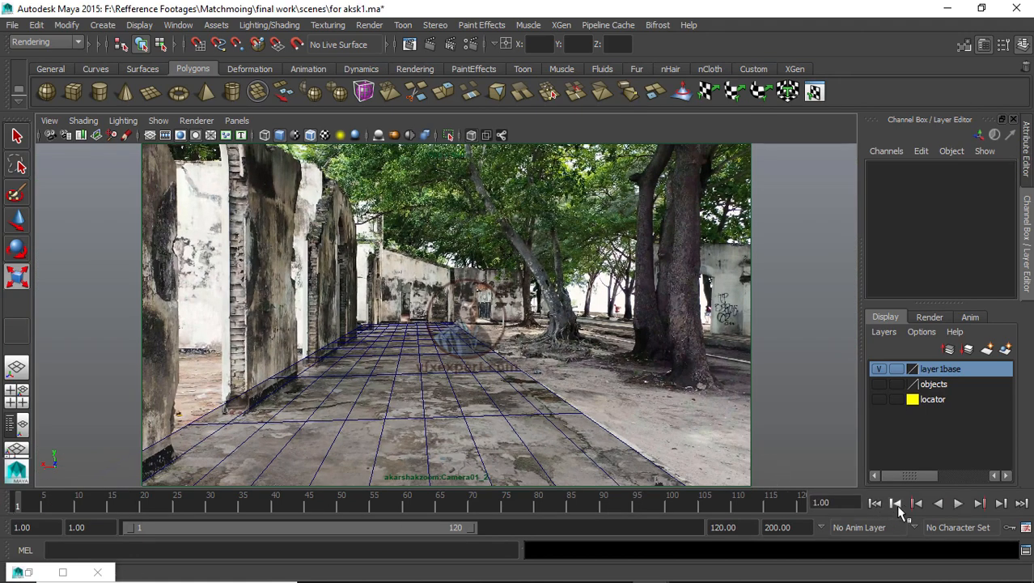
click(959, 502)
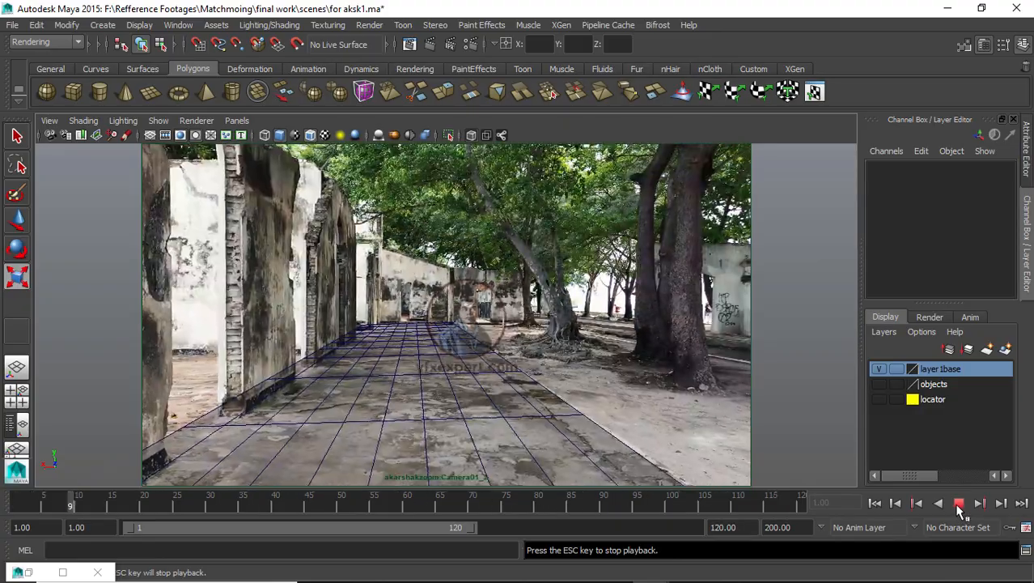
click(959, 503)
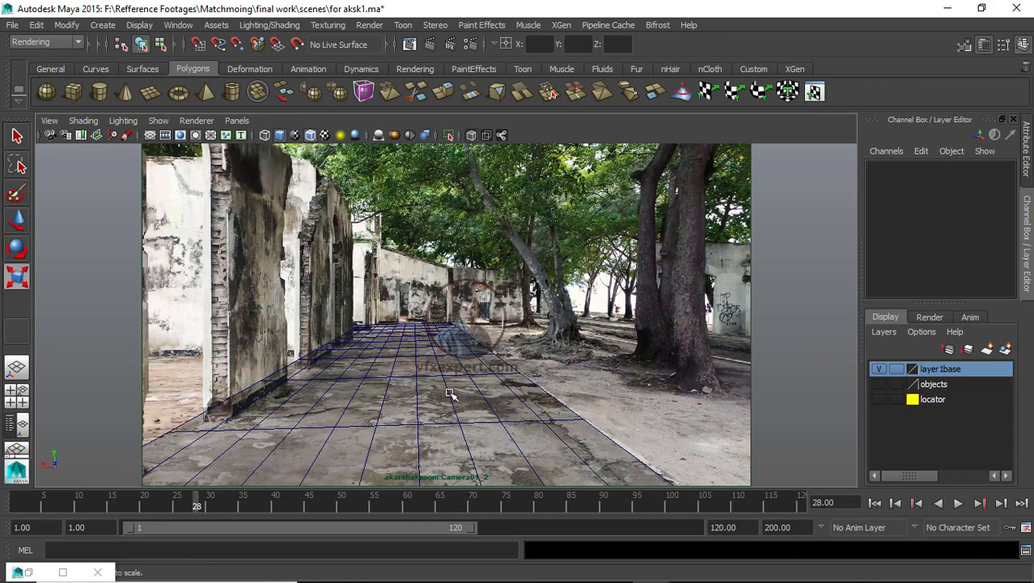
key(space)
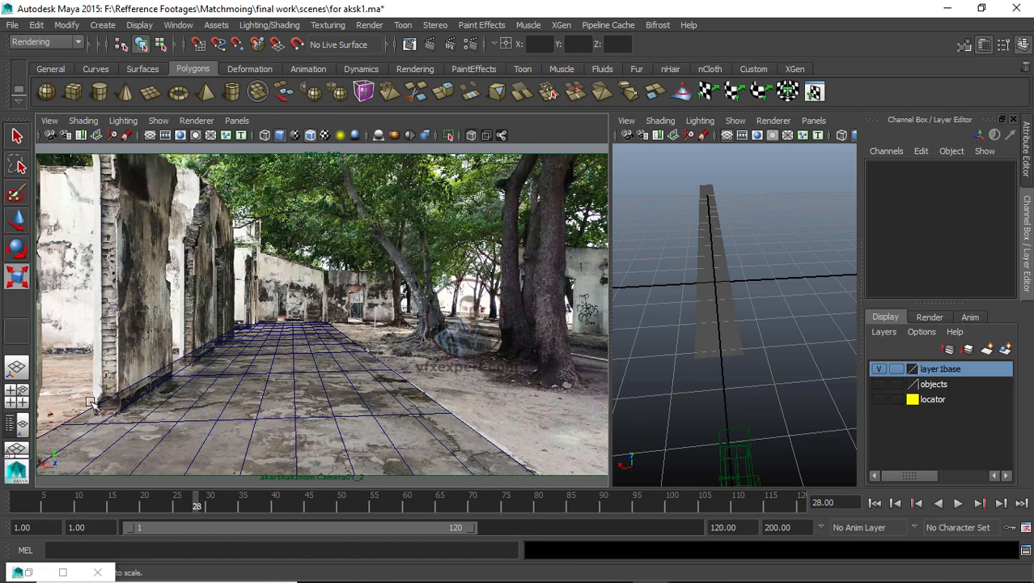
Step: Select pPlane1 and rescale it along X to about 0.979, then deselect it
click(717, 323)
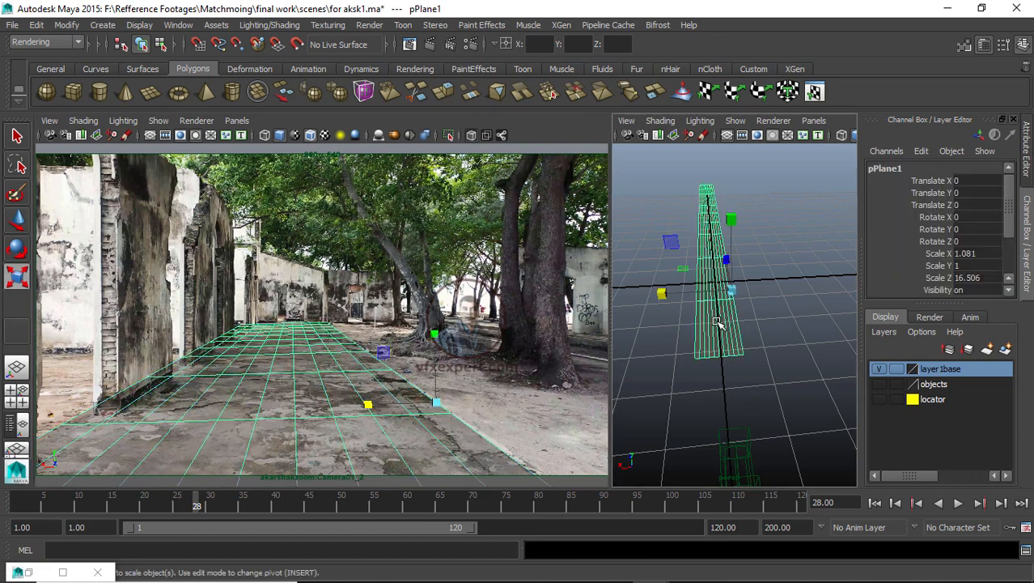
drag(662, 295, 670, 297)
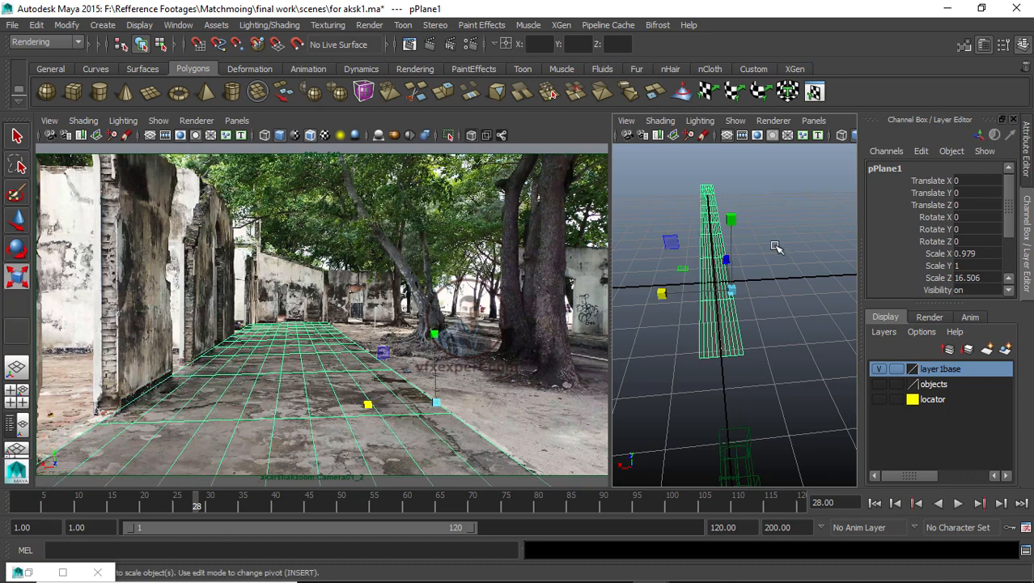
click(744, 299)
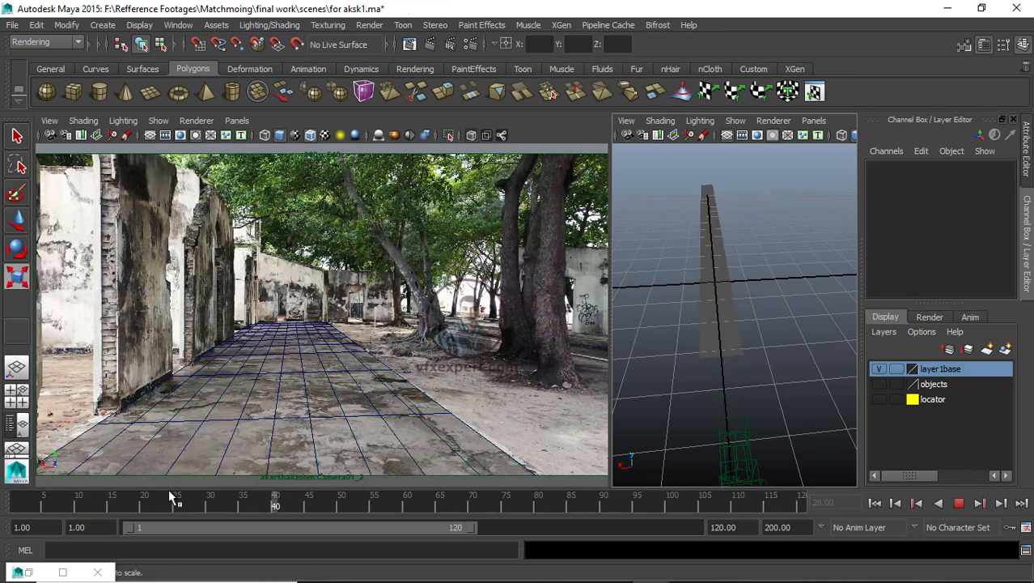
click(79, 506)
Step: Save the scene as for aksk2.ma
click(12, 25)
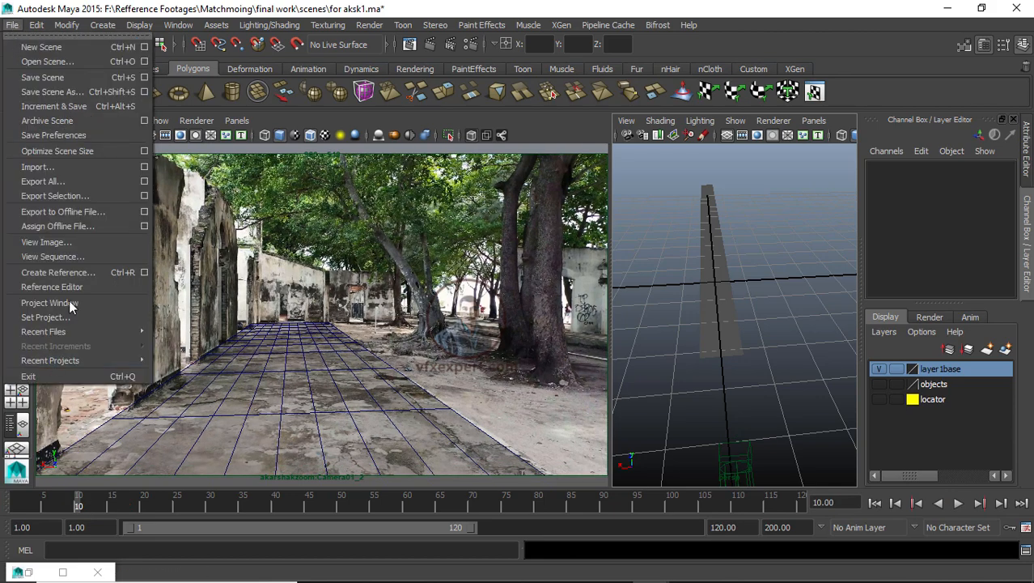
click(52, 91)
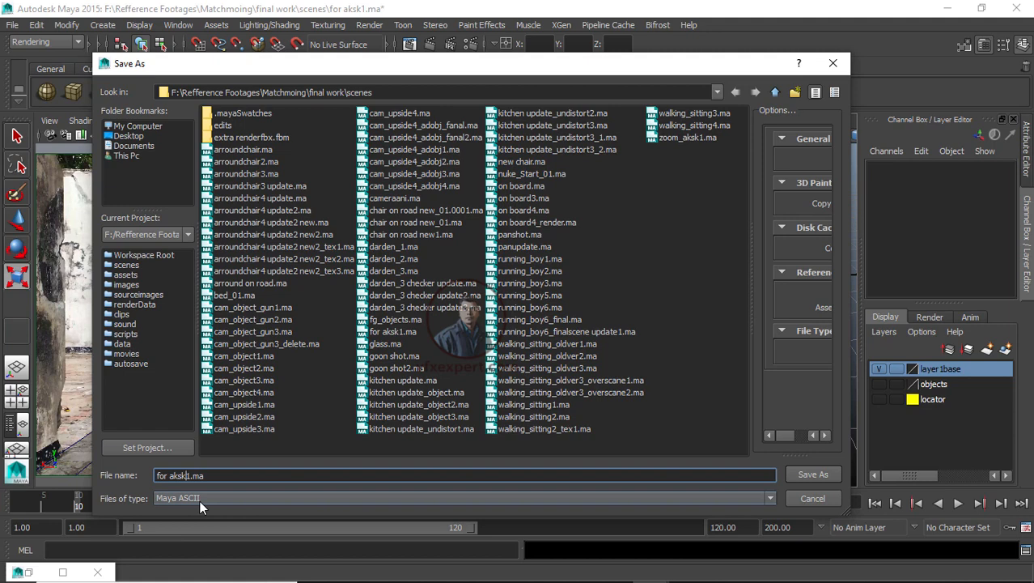
text(2)
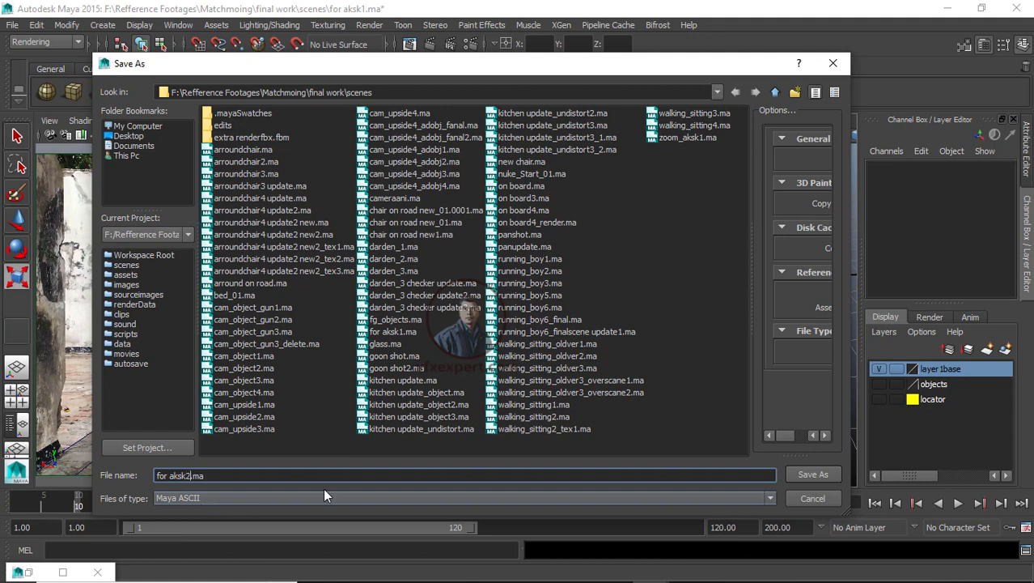
click(812, 474)
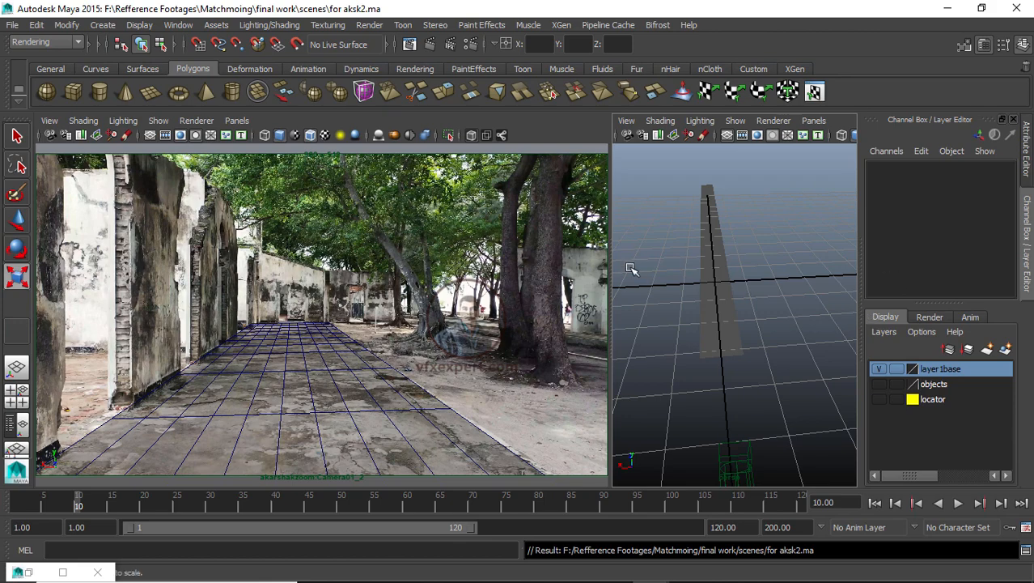
Step: Widen the persp pane and turn on visibility of the locator layer to show the tracked points
drag(611, 263, 413, 263)
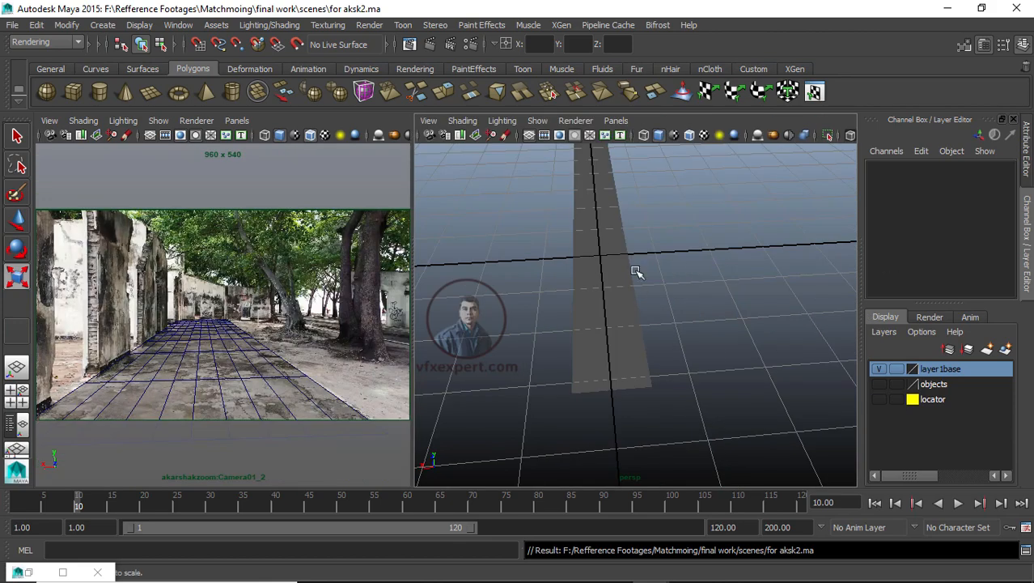
click(350, 502)
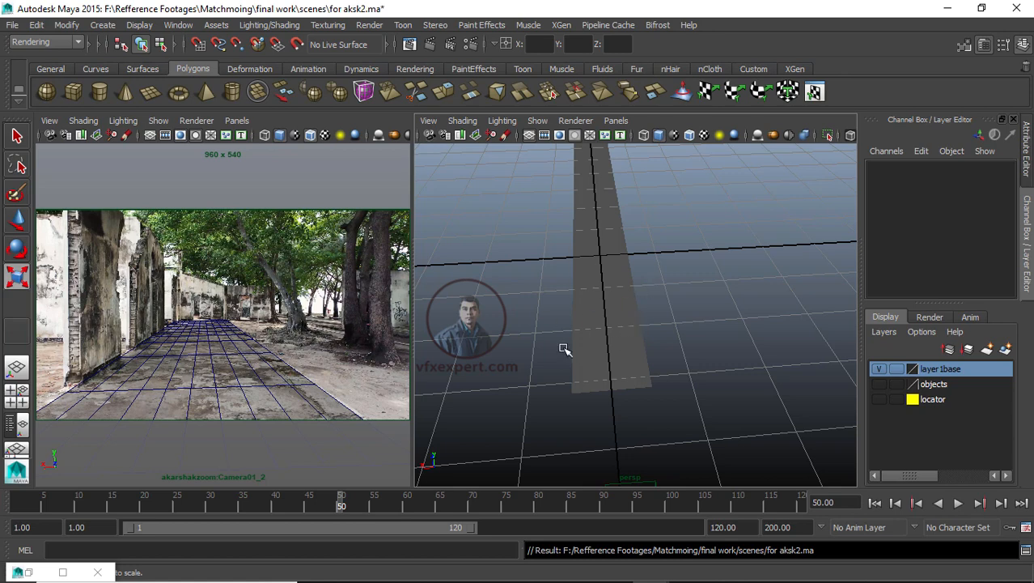
alt+drag(676, 411, 684, 429)
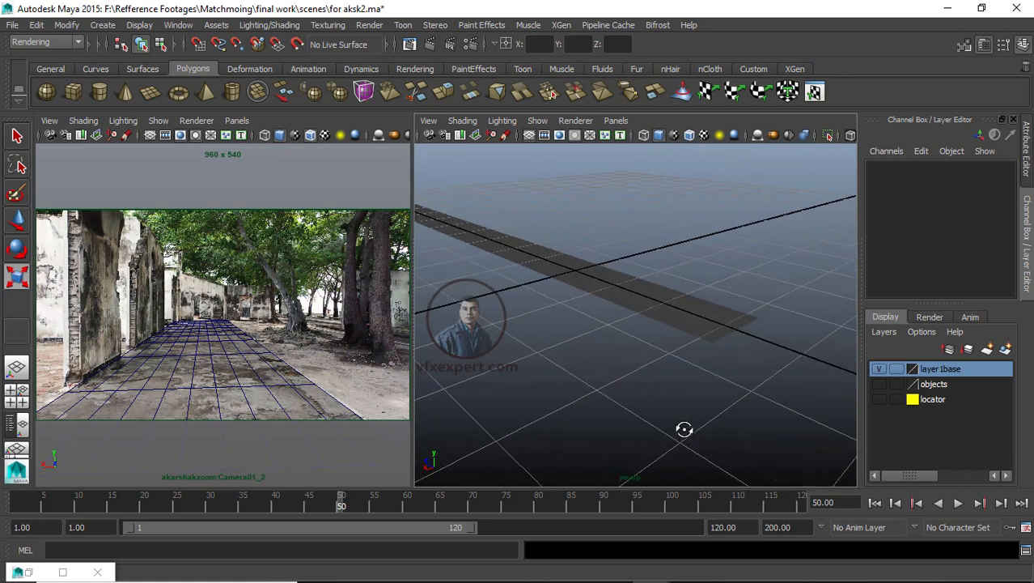
click(880, 399)
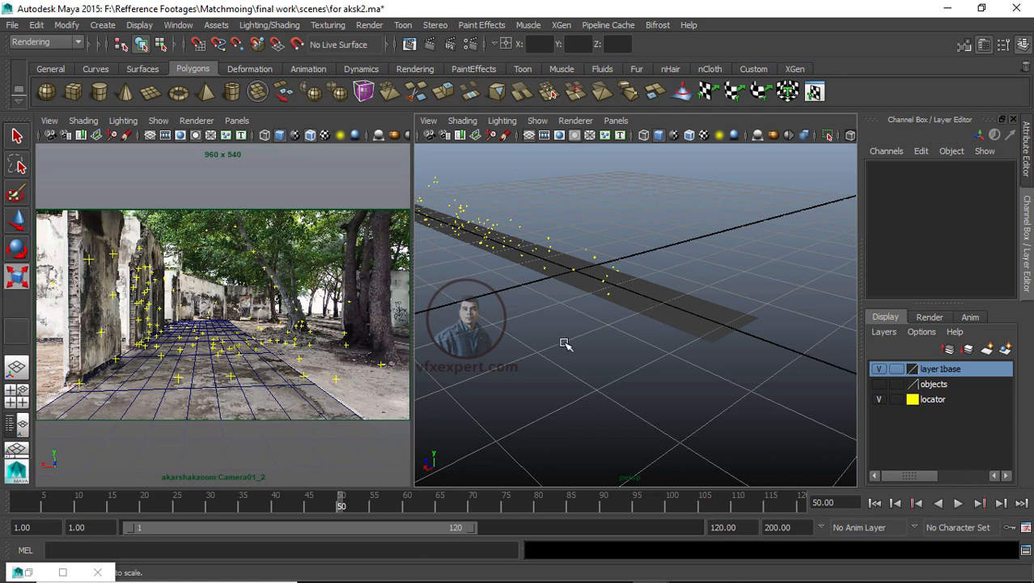
Step: Create a polygon cube and snap its pivot corner onto a tracked point at the base of the left wall
alt+drag(654, 356, 701, 396)
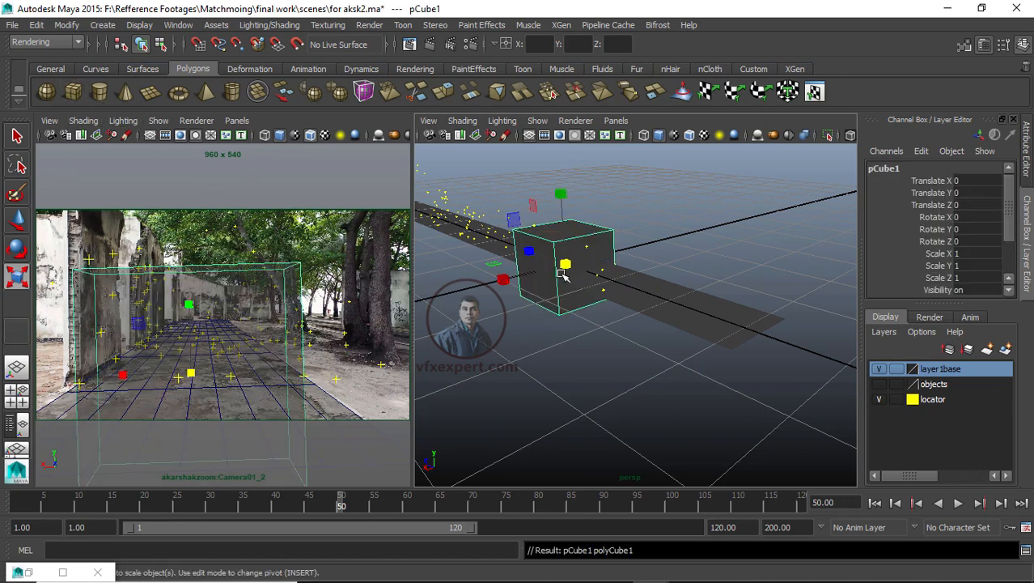
click(73, 91)
key(w)
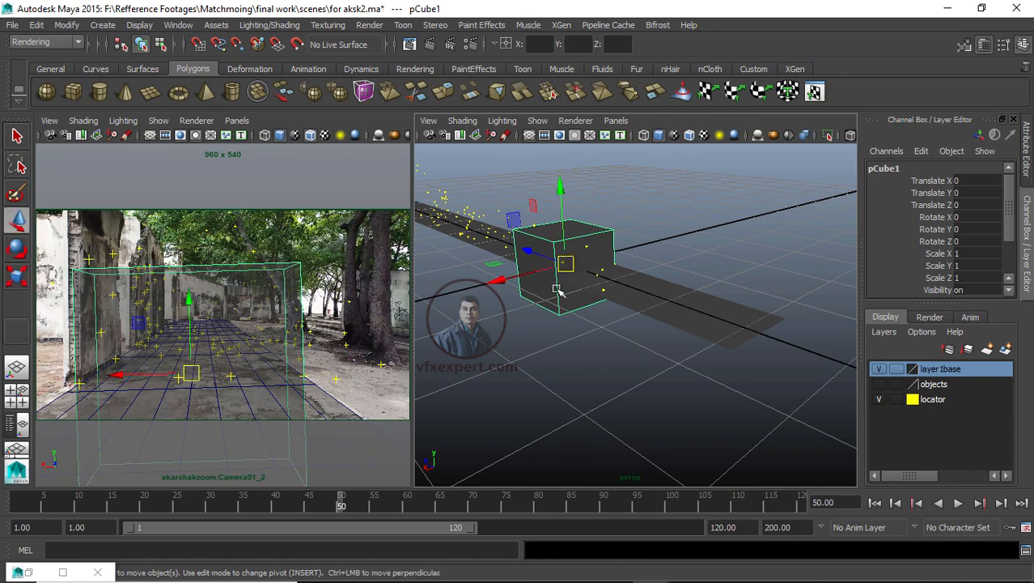
drag(565, 260, 596, 362)
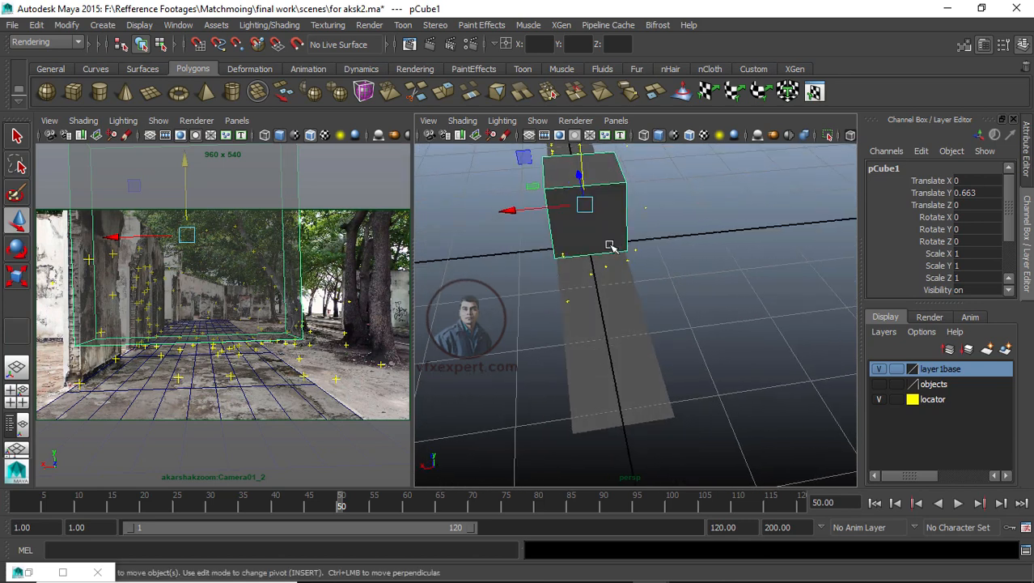
key(d)
key(v)
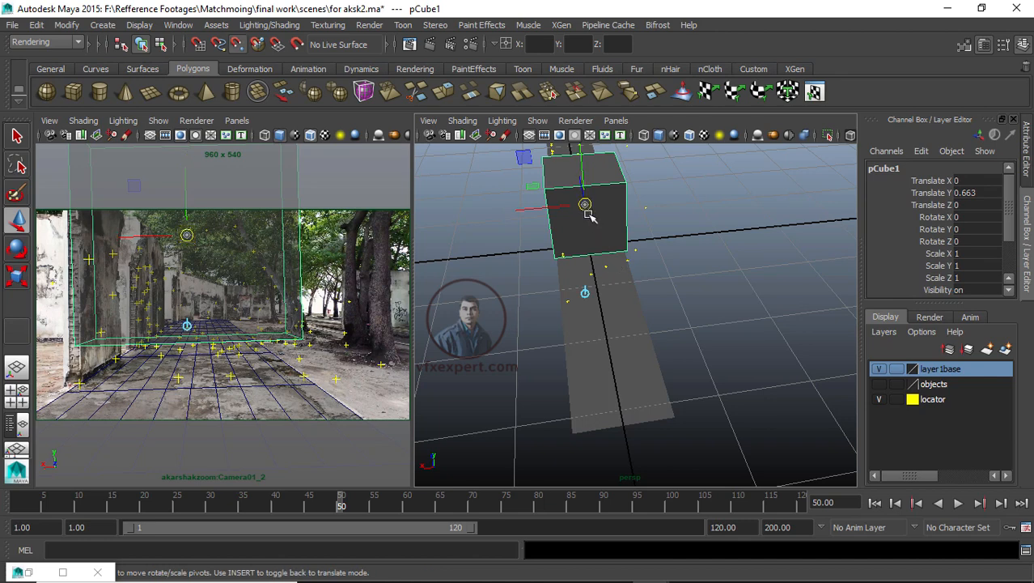
drag(588, 208, 628, 252)
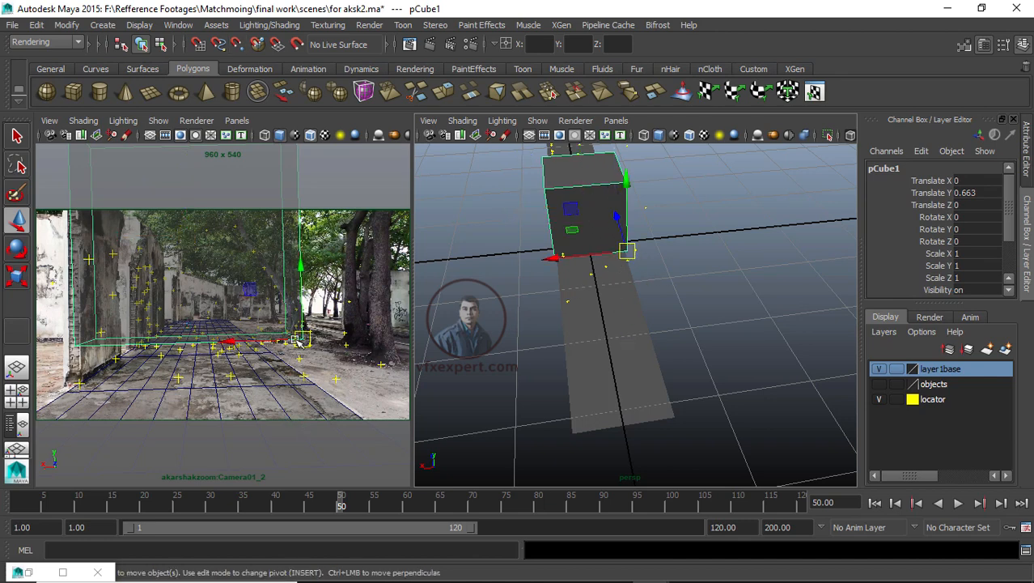
drag(298, 342, 79, 383)
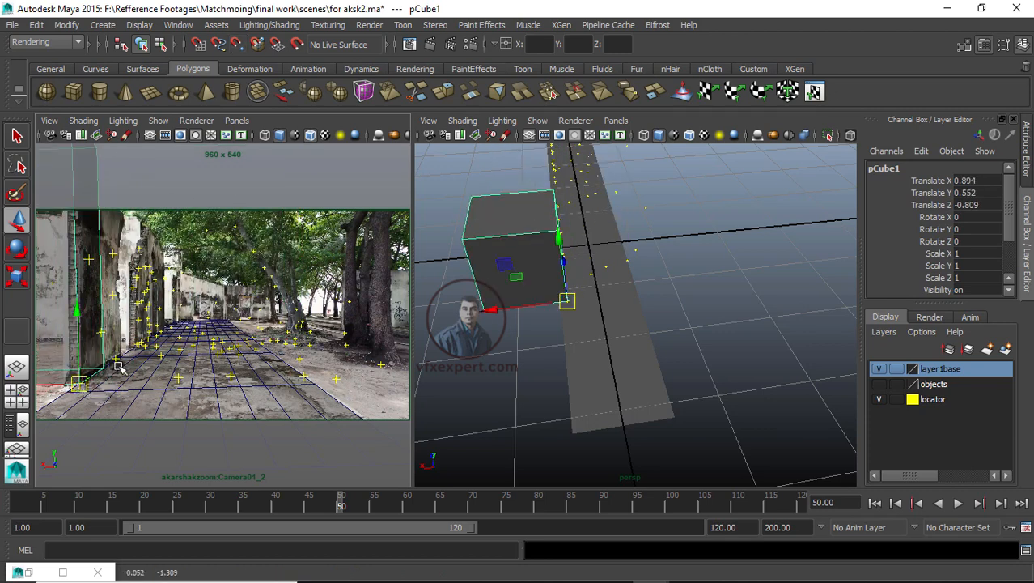
click(721, 264)
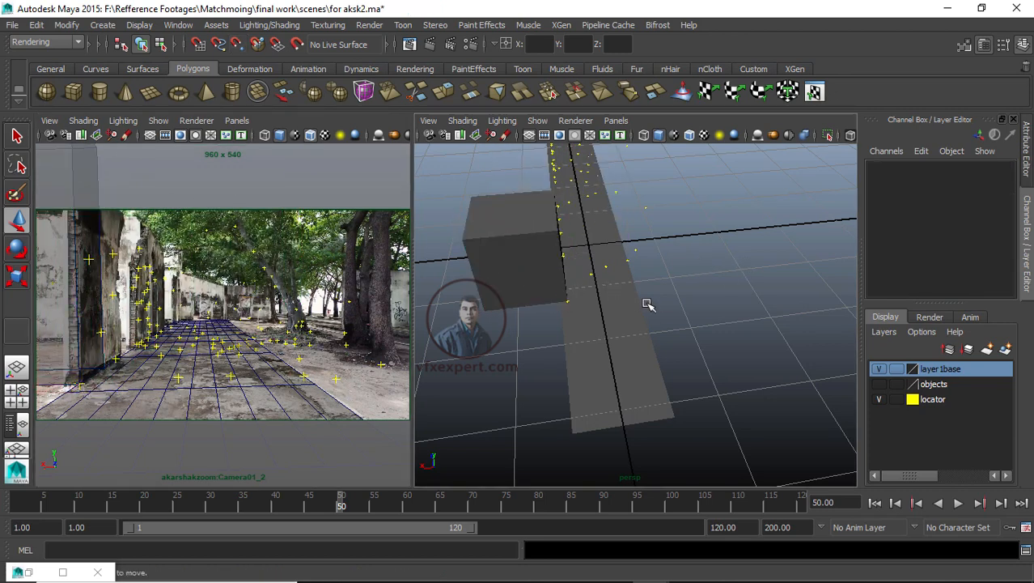
Step: Scale the cube along X to about 0.038 to flatten it into a thin wall
mouse_move(646, 343)
alt+right_down()
mouse_move(697, 341)
mouse_move(653, 344)
alt+right_up()
alt+drag(653, 344, 598, 346)
scroll(548, 273, up, 4)
key(space)
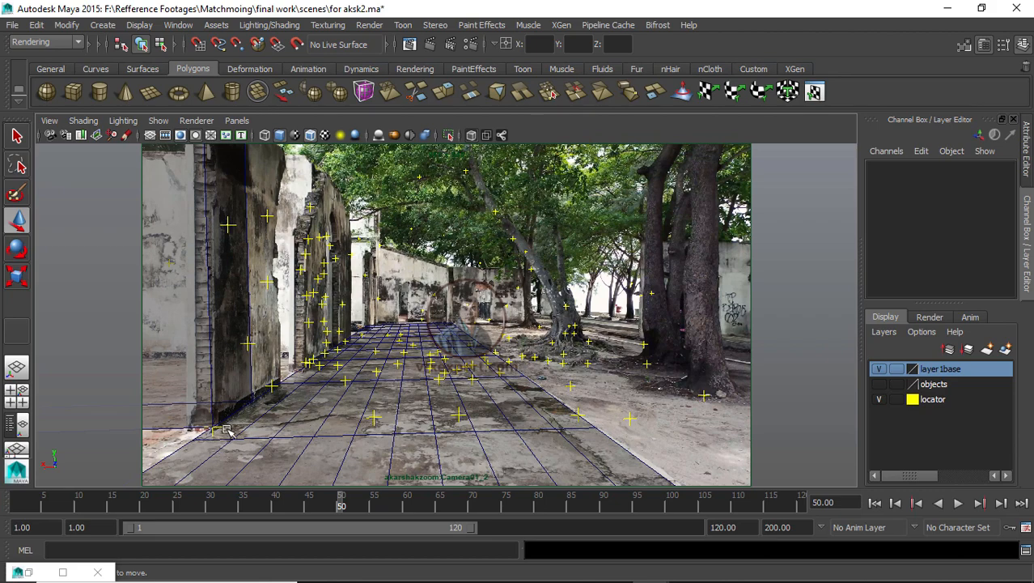
key(space)
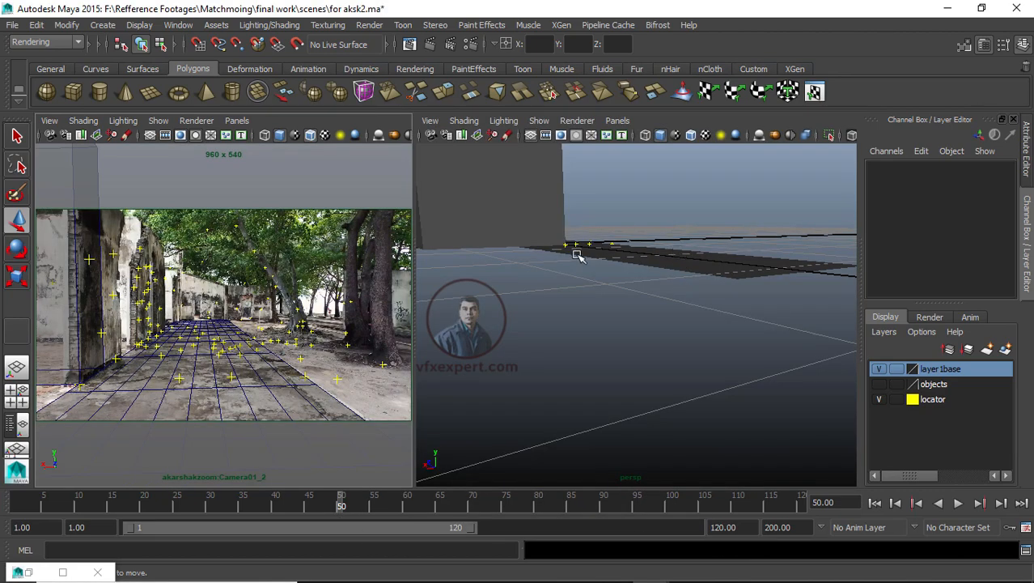
alt+drag(610, 333, 680, 357)
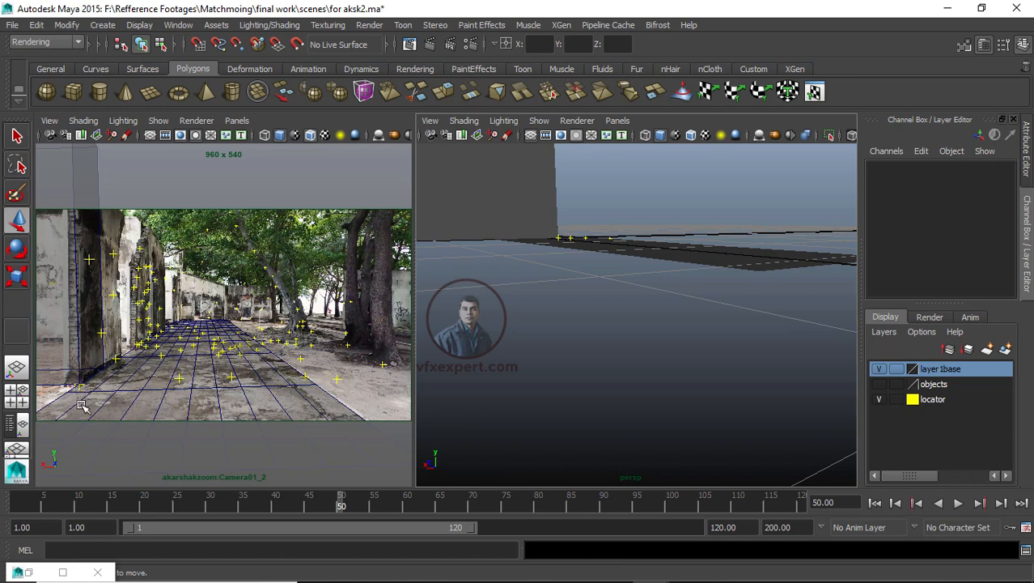
alt+drag(692, 353, 600, 358)
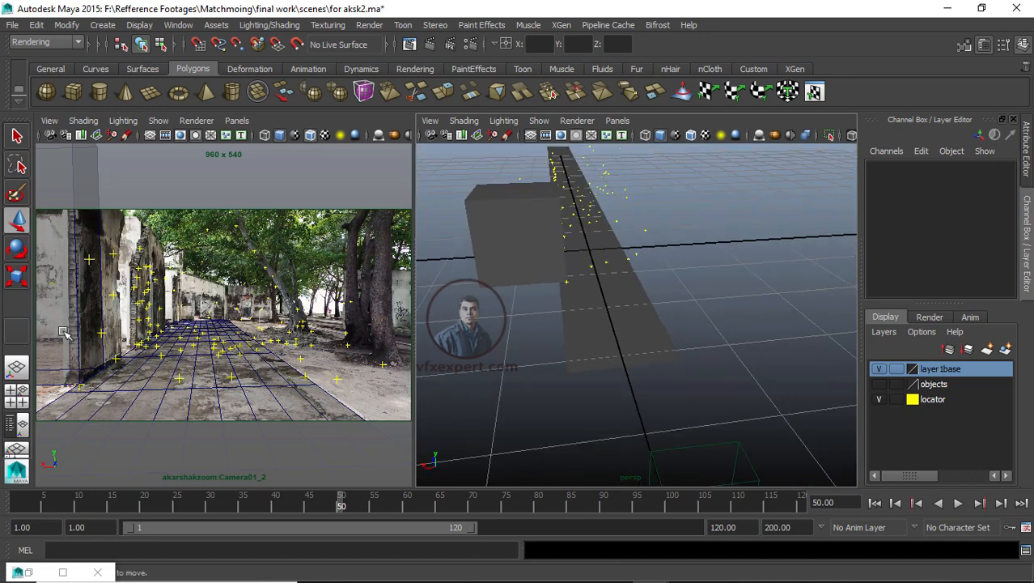
click(522, 258)
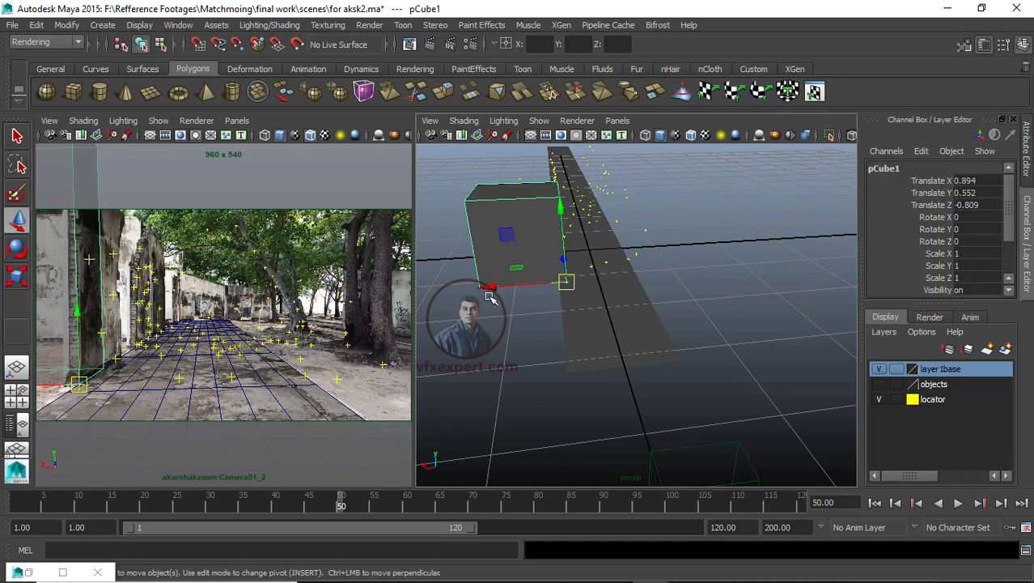
key(r)
drag(489, 288, 564, 293)
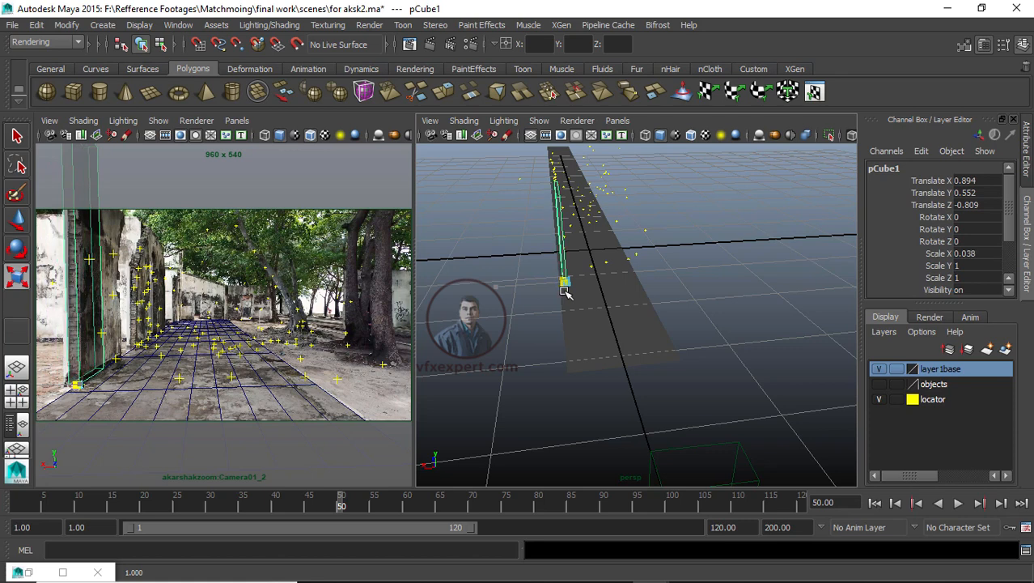
Step: Rescale the wall cube to about 0.843 in Y and 2.594 in Z to match the left wall
click(352, 322)
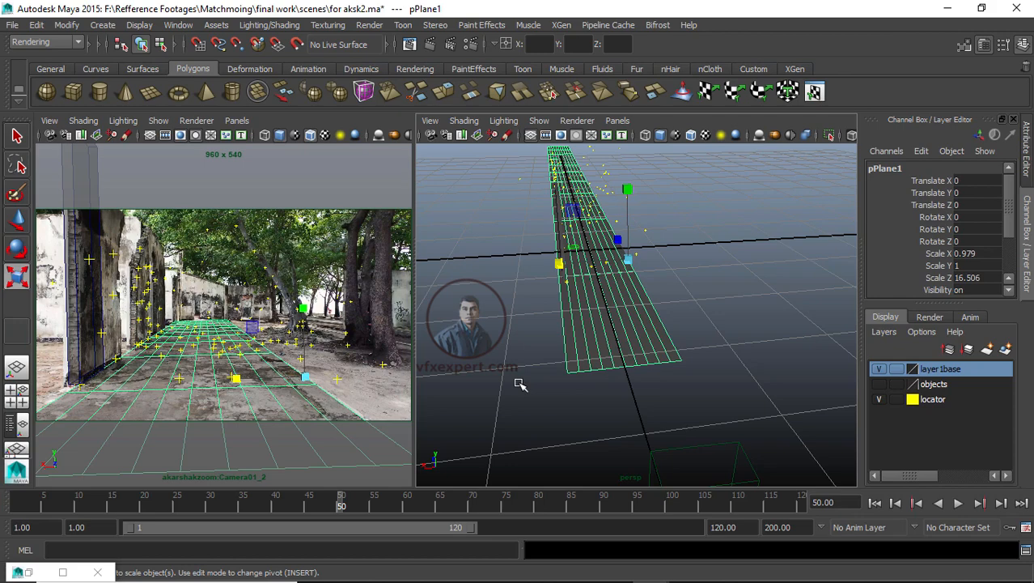
alt+drag(521, 382, 550, 340)
drag(557, 278, 545, 364)
click(553, 303)
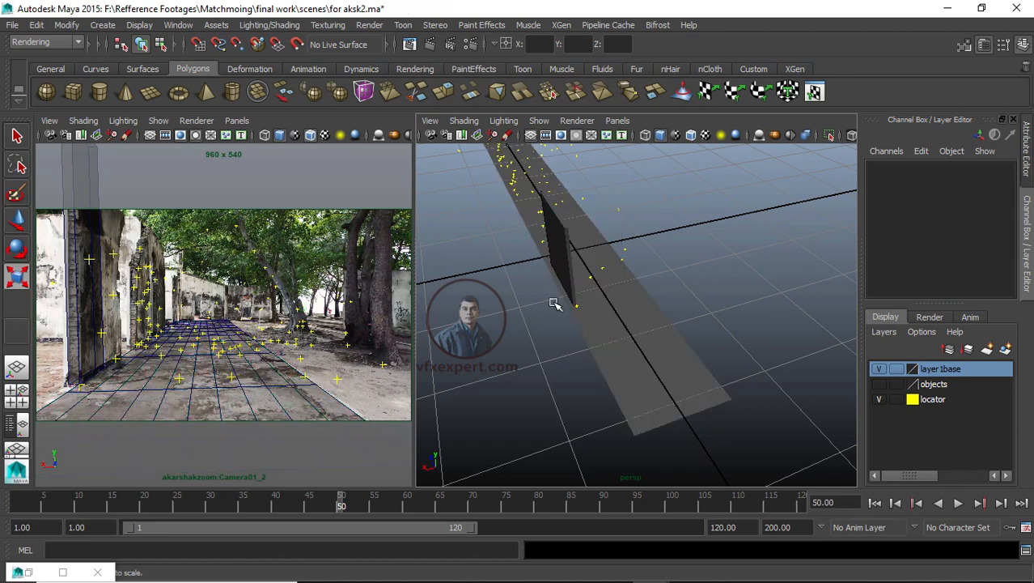
click(562, 240)
middle_drag(508, 324, 497, 327)
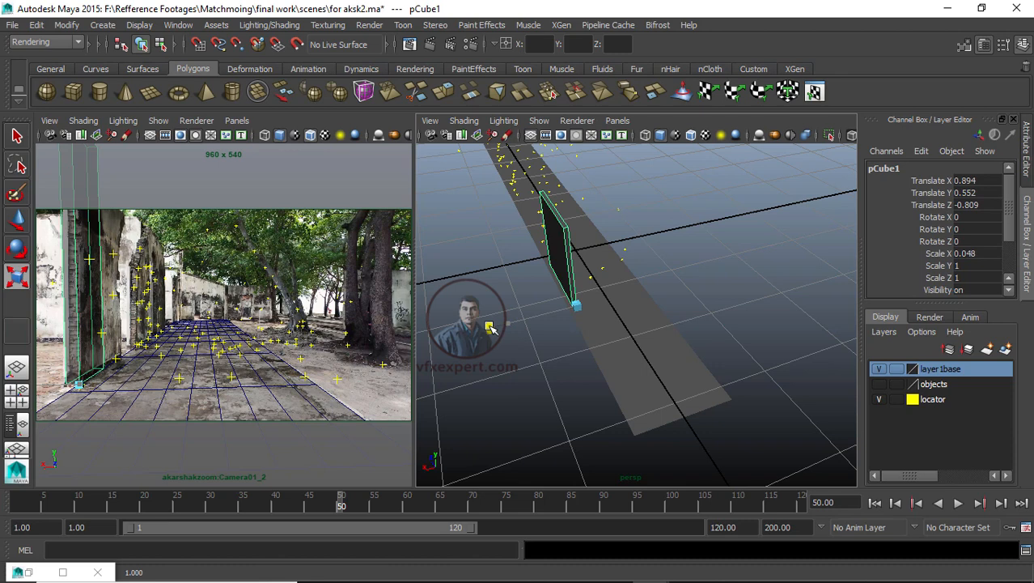
drag(489, 327, 512, 336)
alt+drag(536, 407, 620, 395)
drag(593, 312, 490, 320)
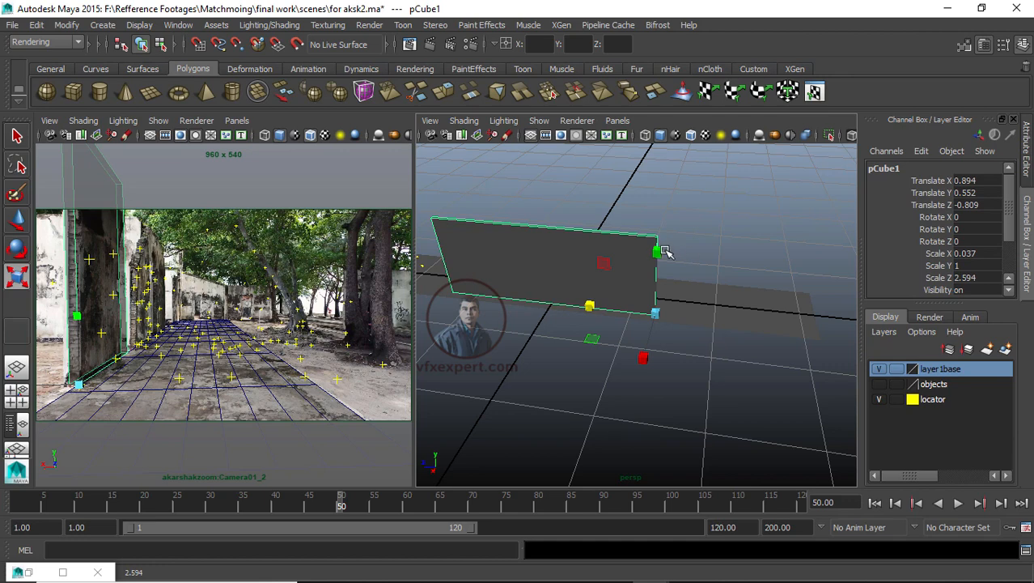
mouse_move(664, 251)
mouse_down()
mouse_move(663, 273)
mouse_move(658, 261)
mouse_up()
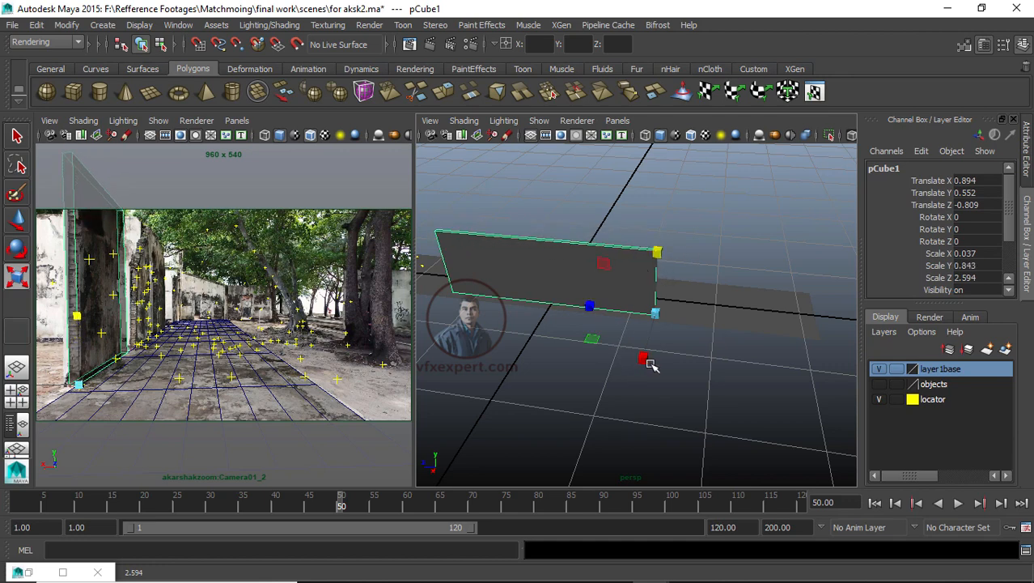
mouse_move(648, 378)
mouse_down()
mouse_move(644, 361)
mouse_move(633, 390)
mouse_move(644, 361)
mouse_up()
key(ctrl+z)
click(649, 415)
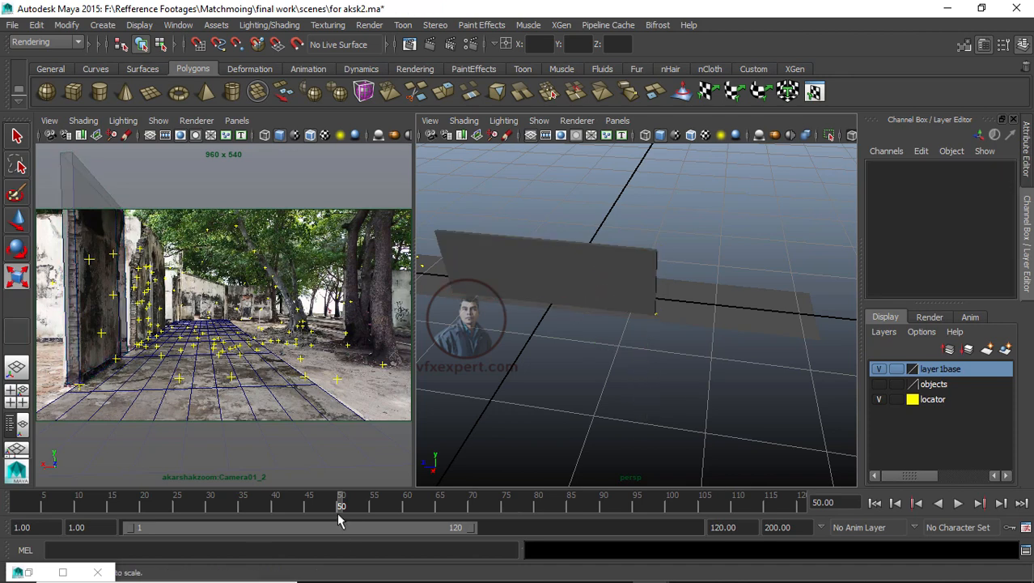
Step: At frame 24, shorten the wall cube's Z scale to about 2.231
drag(340, 506, 169, 506)
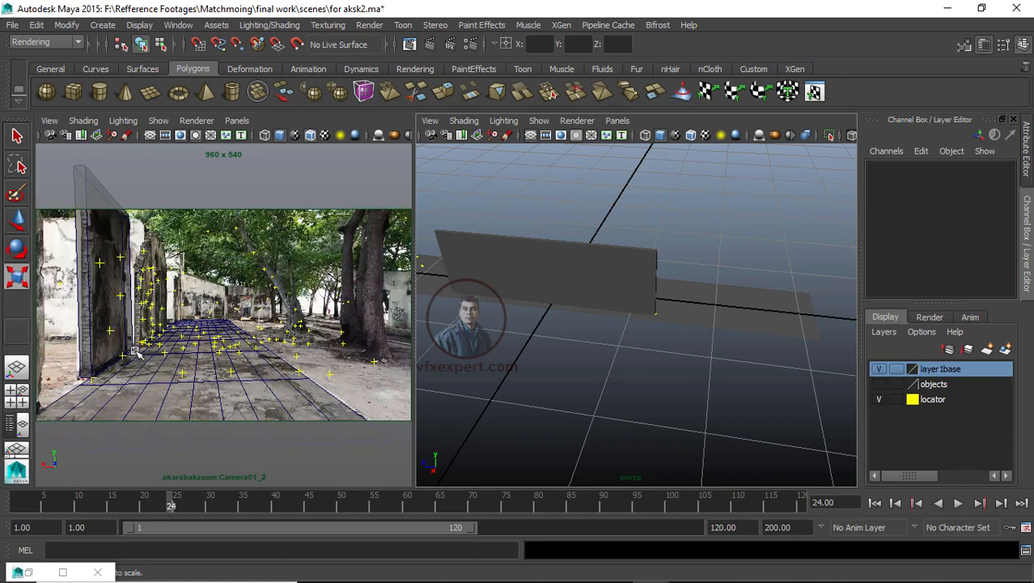
click(530, 271)
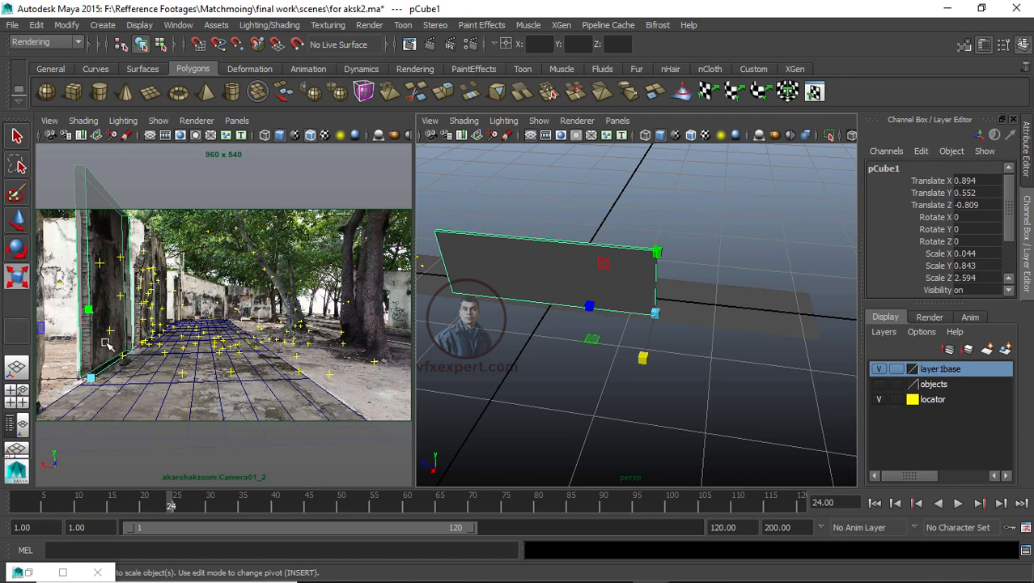
drag(583, 314, 598, 307)
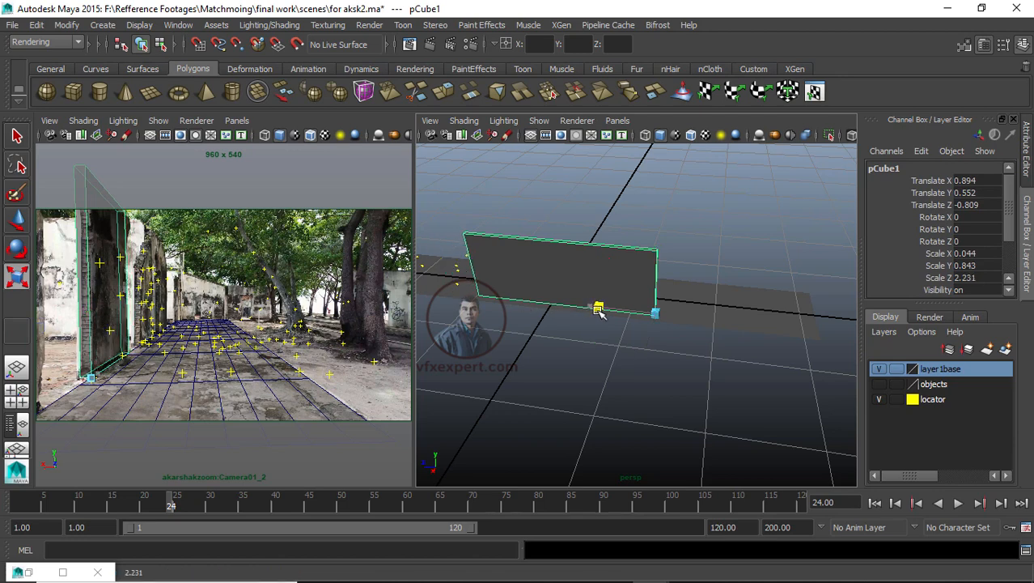
Step: Scrub through several frames to check how the wall cube lines up with the footage
click(51, 505)
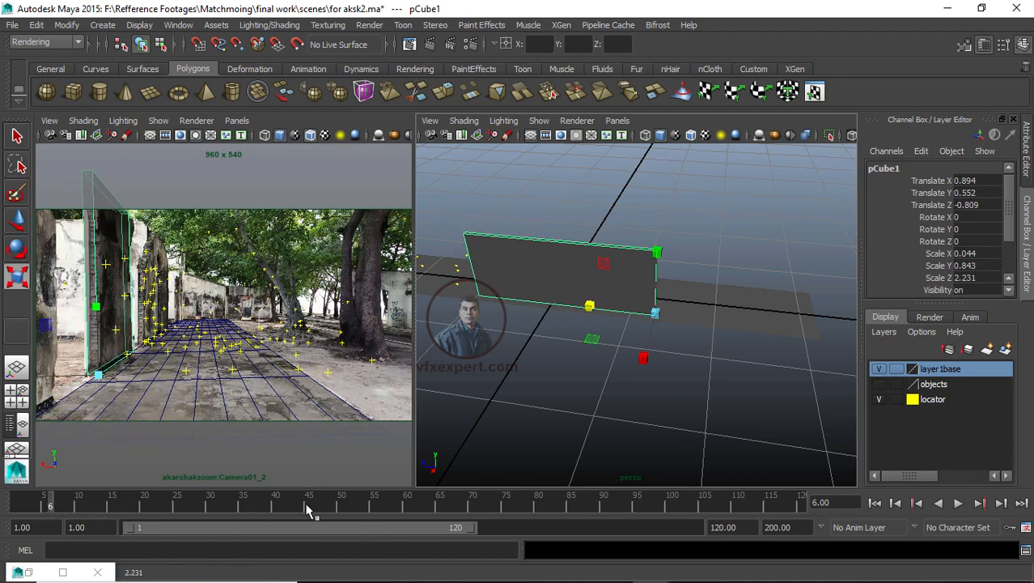
click(506, 515)
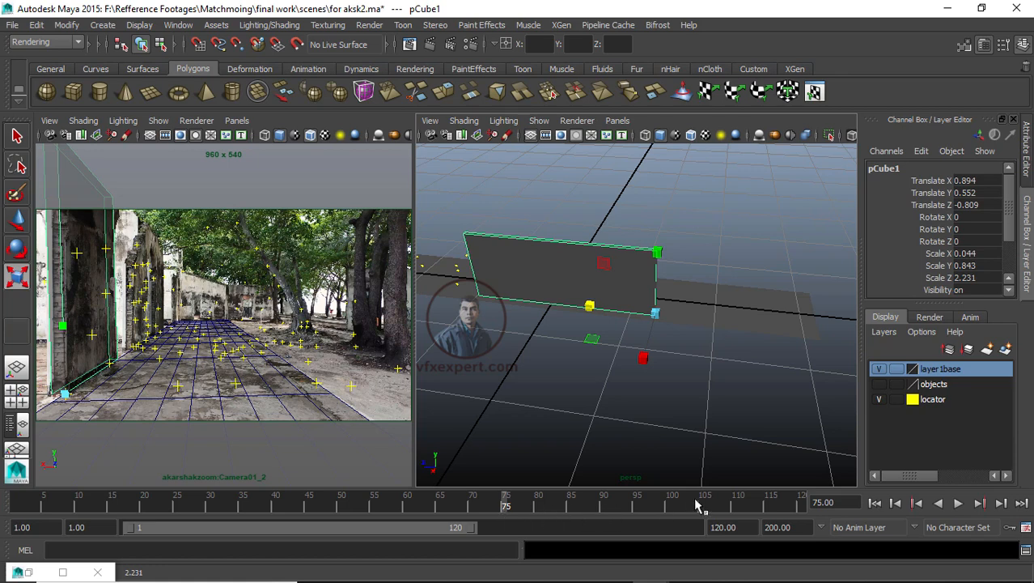
click(770, 506)
drag(775, 504, 735, 482)
click(510, 360)
scroll(510, 369, down, 4)
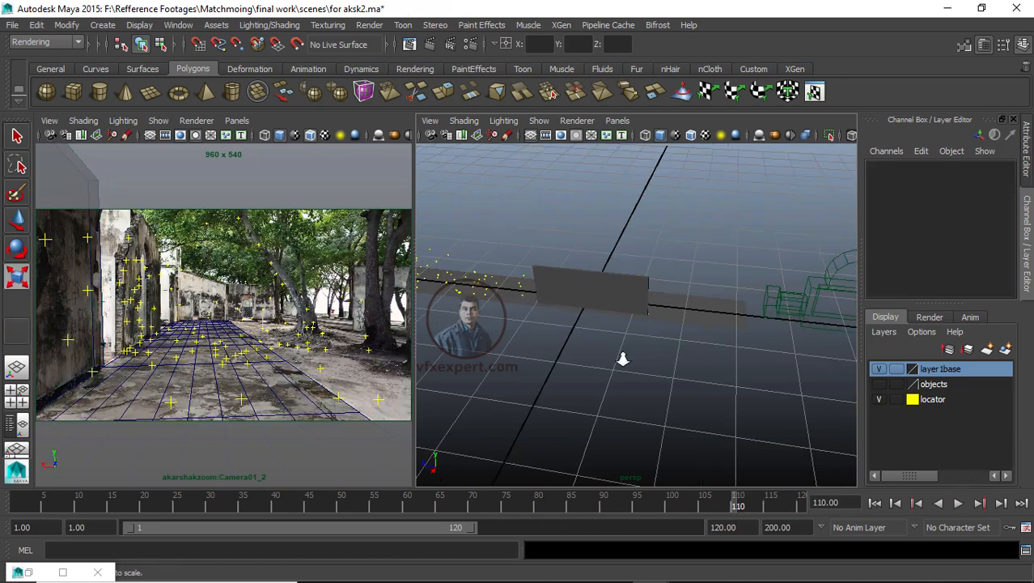
Step: Move the wall cube down to about 0.517 in Y so it sits on the ground plane
alt+drag(623, 359, 555, 284)
click(554, 281)
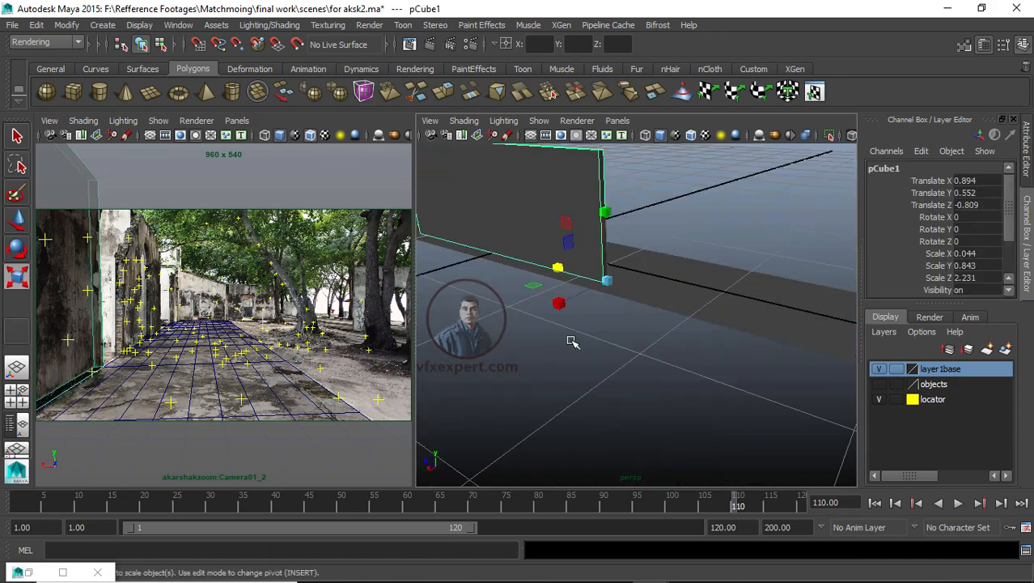
alt+drag(571, 341, 614, 317)
key(w)
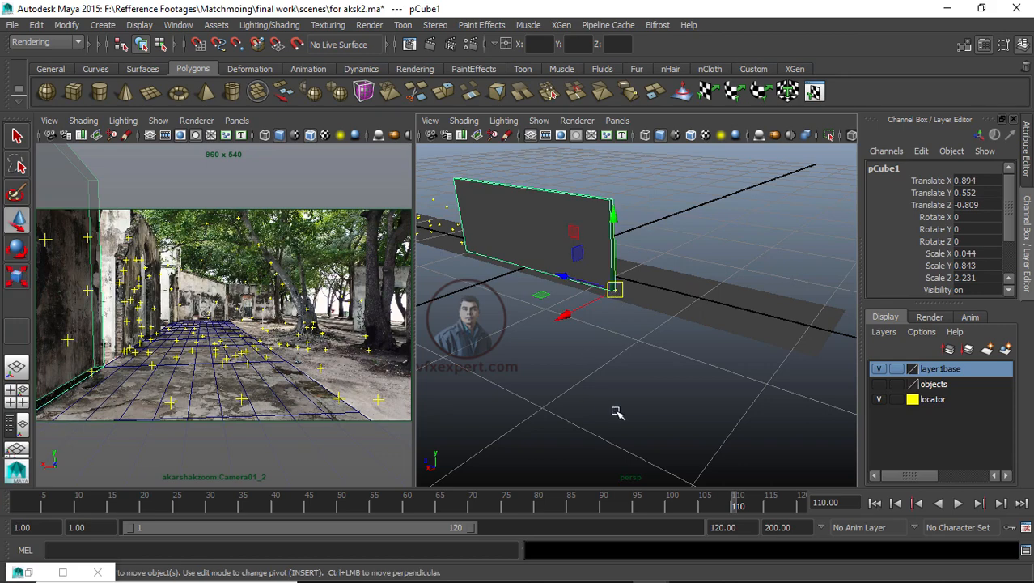
alt+drag(615, 412, 594, 438)
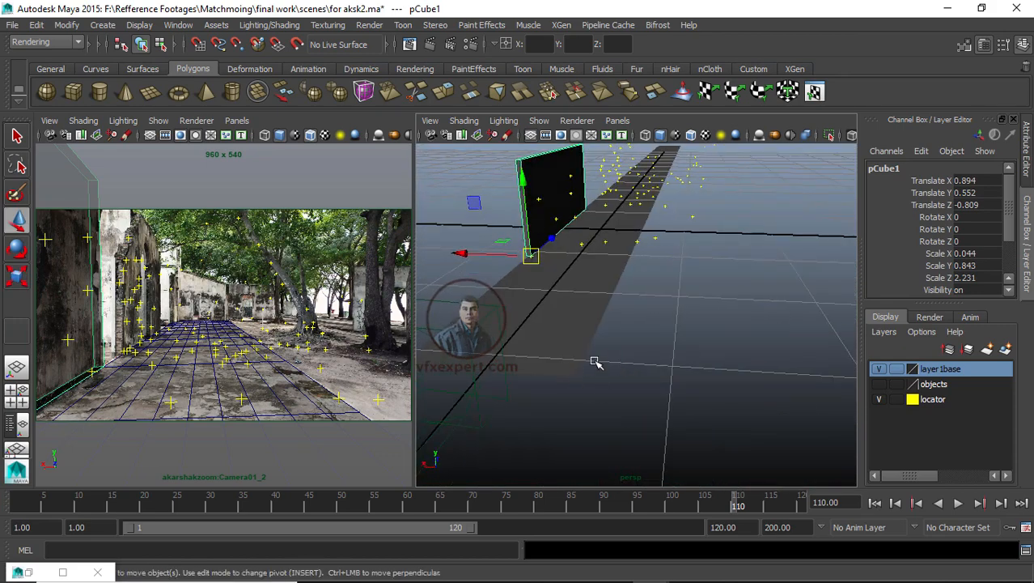
alt+right_drag(570, 375, 593, 376)
alt+drag(594, 377, 697, 342)
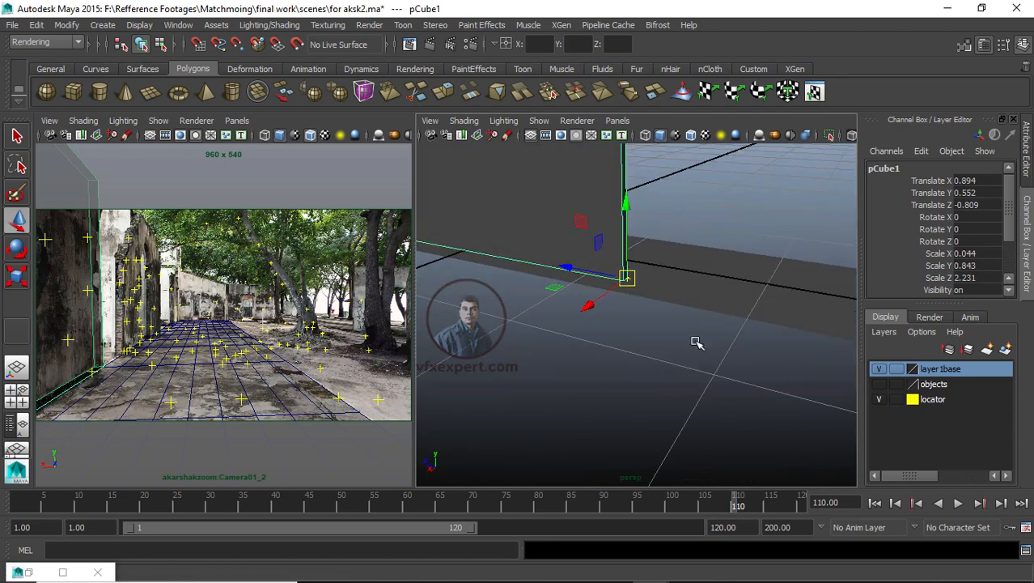
drag(628, 203, 630, 212)
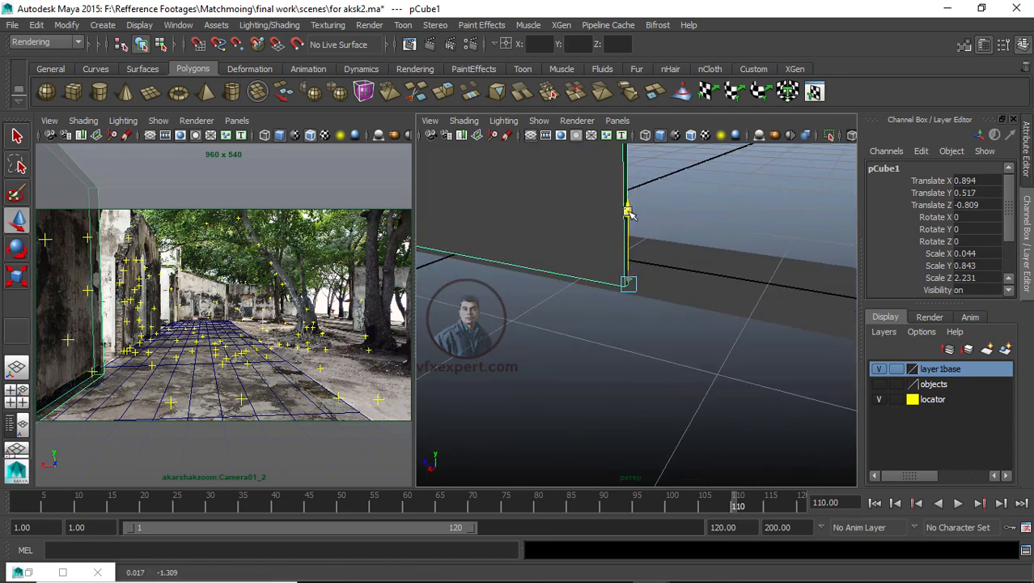
alt+drag(637, 379, 535, 309)
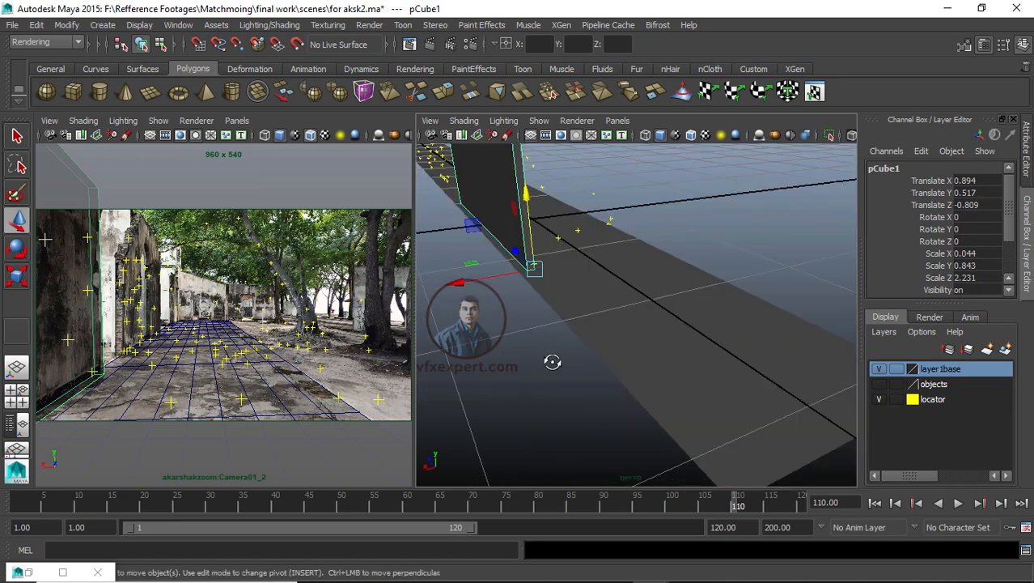
alt+drag(552, 362, 728, 354)
click(621, 326)
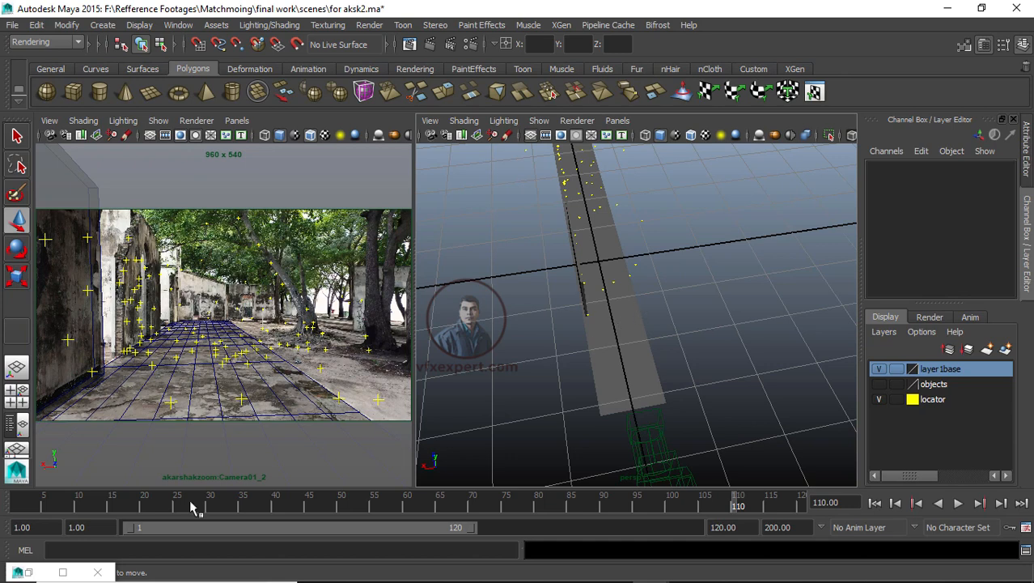
Step: Play back the shot briefly, then hide the locator layer
key(alt+v)
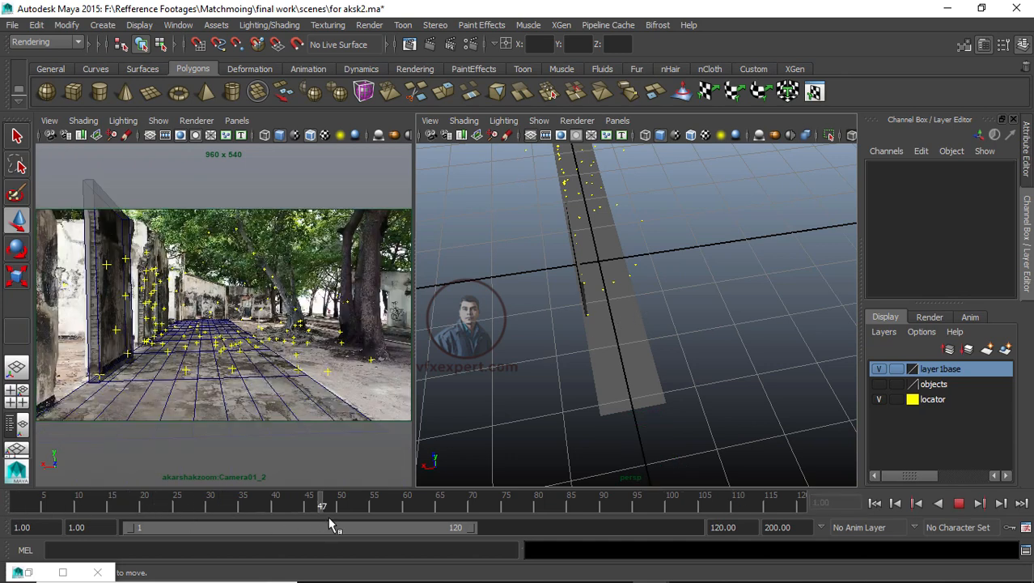
key(alt+v)
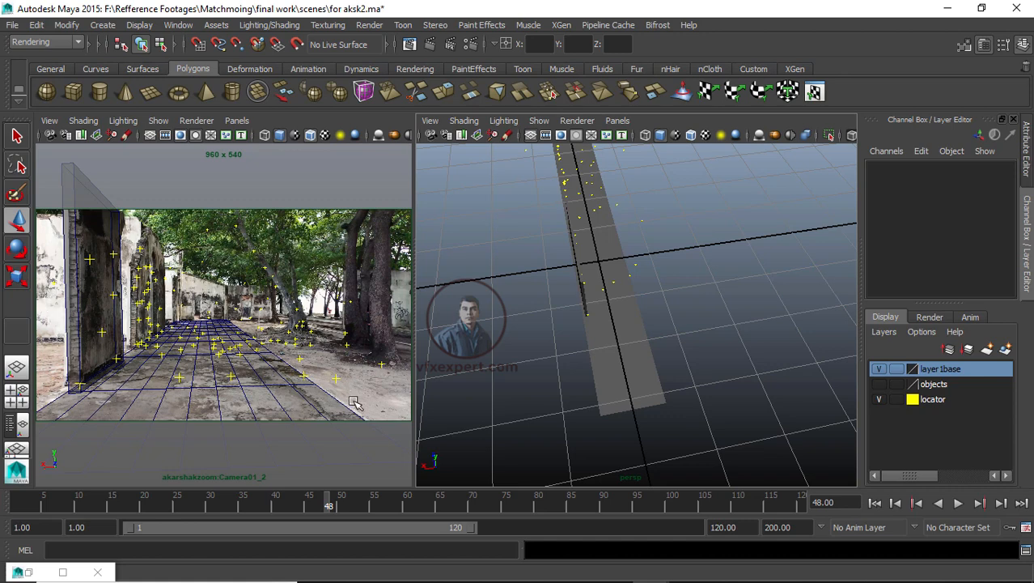
click(629, 308)
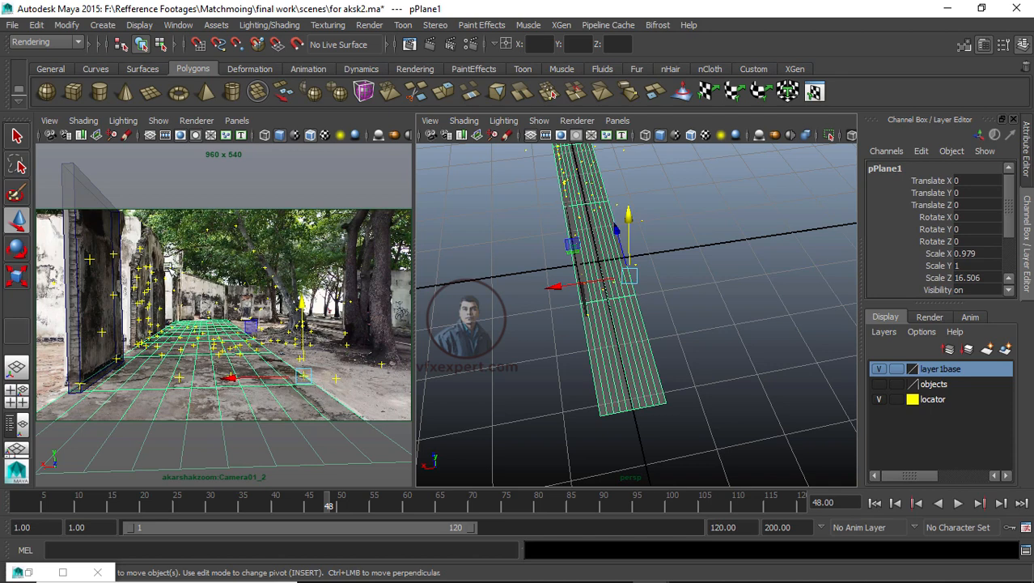
click(672, 280)
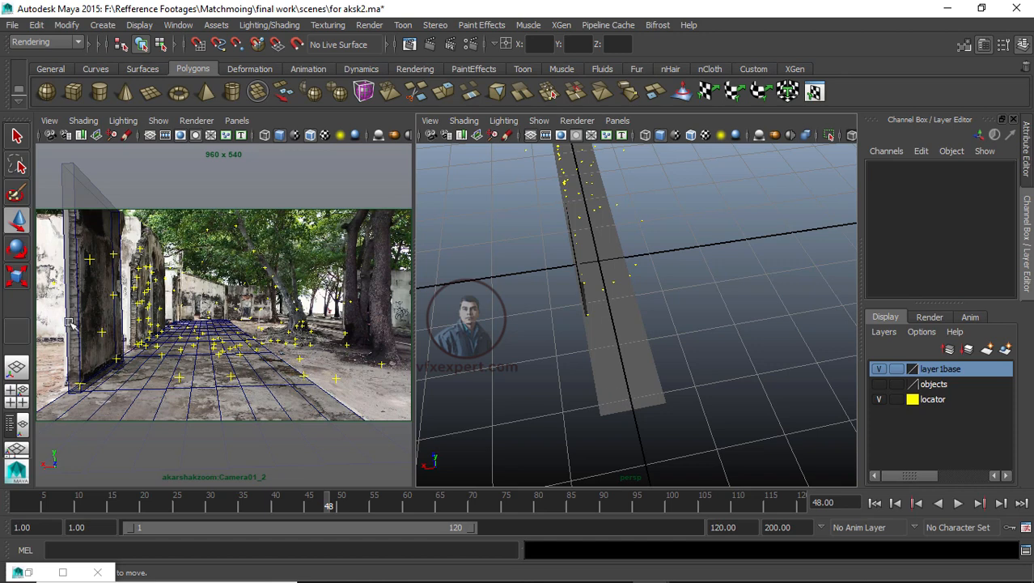
click(878, 400)
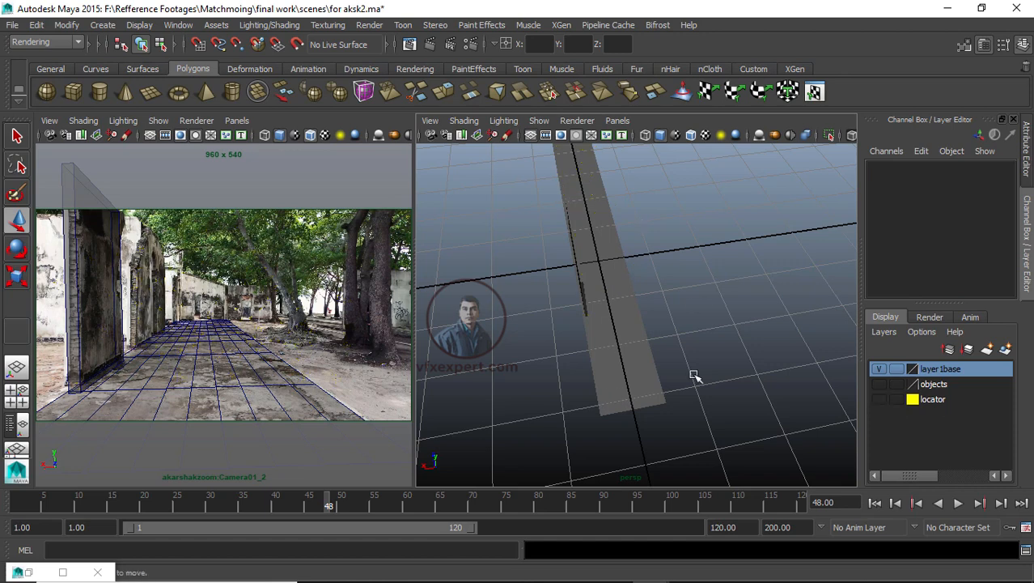
Step: Assign a new Lambert material to the ground plane
scroll(688, 349, up, 2)
alt+drag(701, 396, 752, 382)
click(632, 337)
right_drag(587, 292, 581, 528)
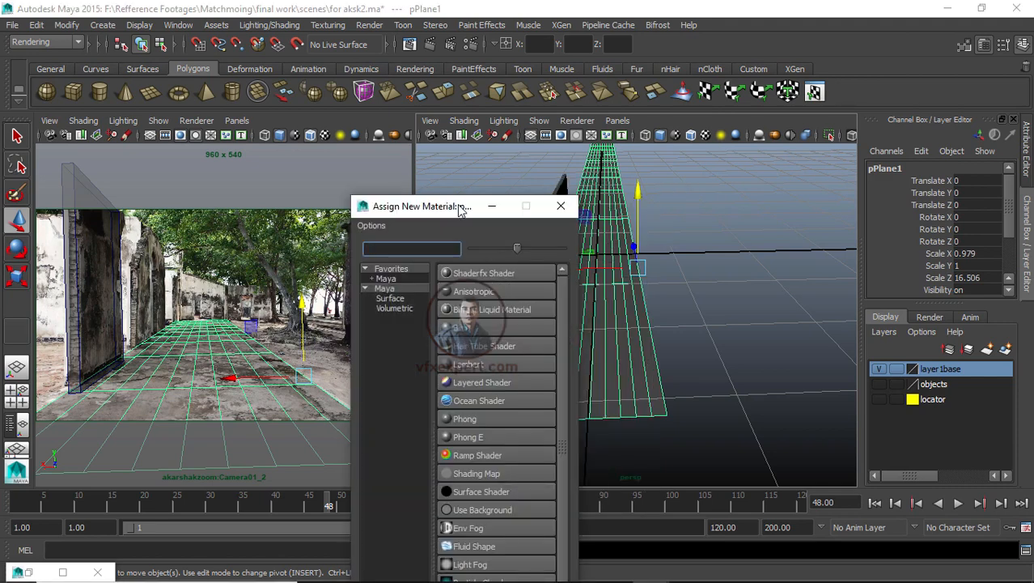
drag(463, 206, 527, 109)
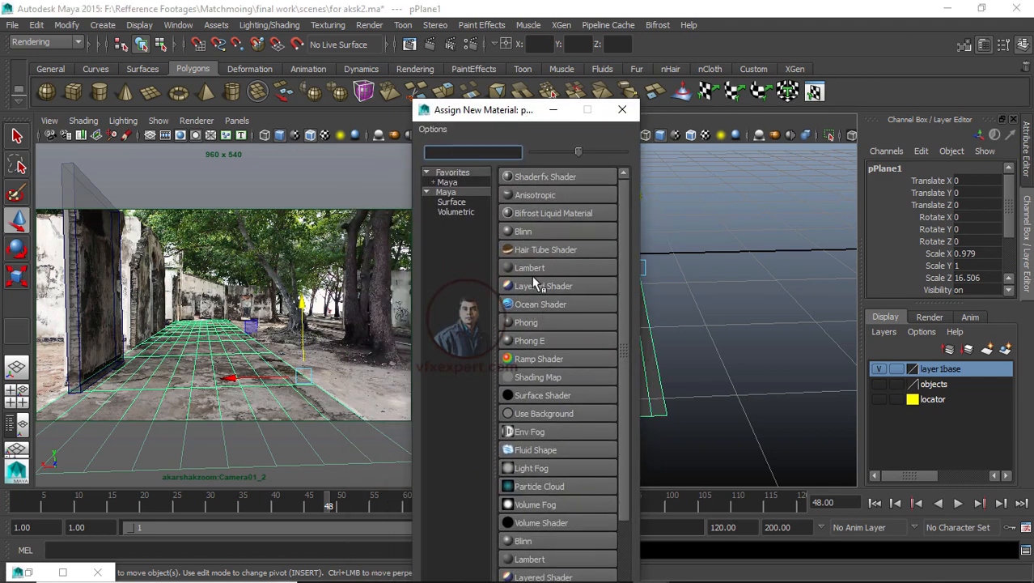
click(535, 269)
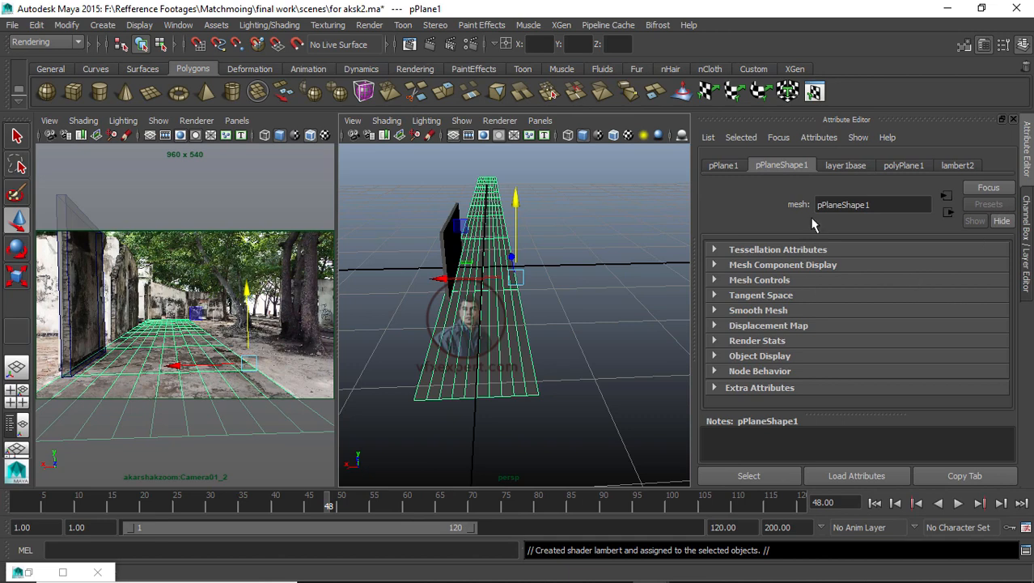
Step: Map a Checker texture into the Lambert material's Color
click(964, 170)
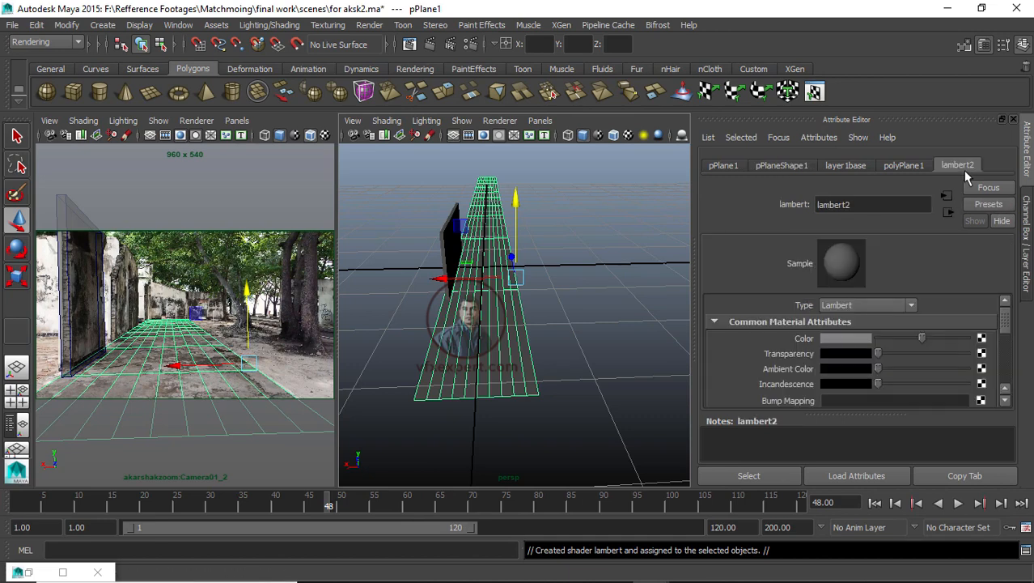
click(860, 342)
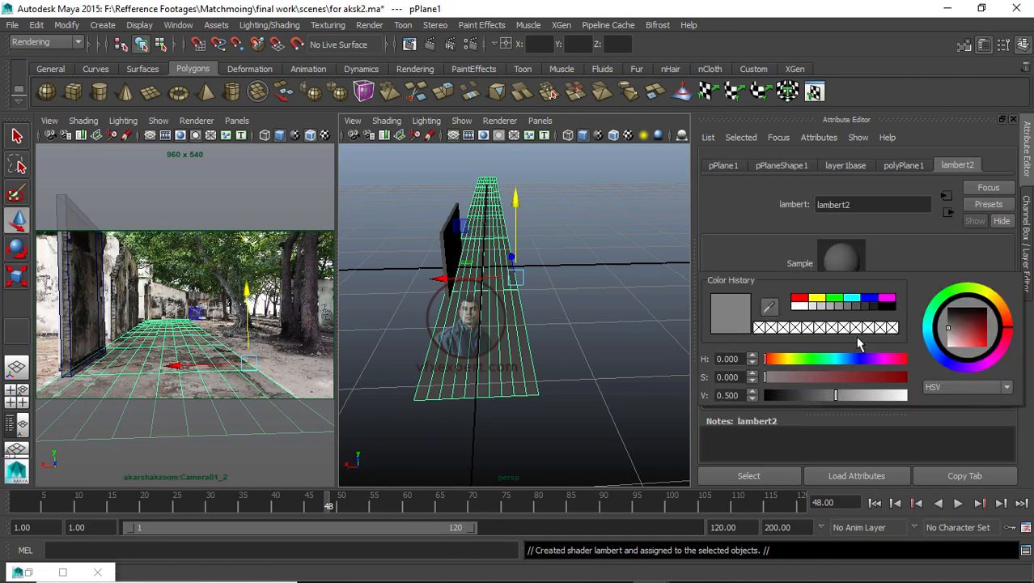
click(981, 339)
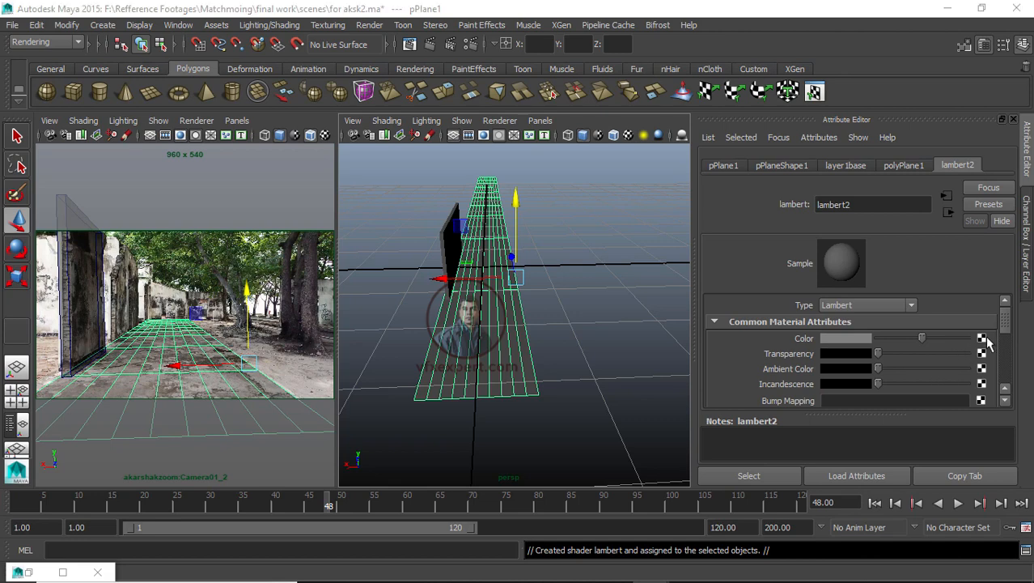
click(477, 294)
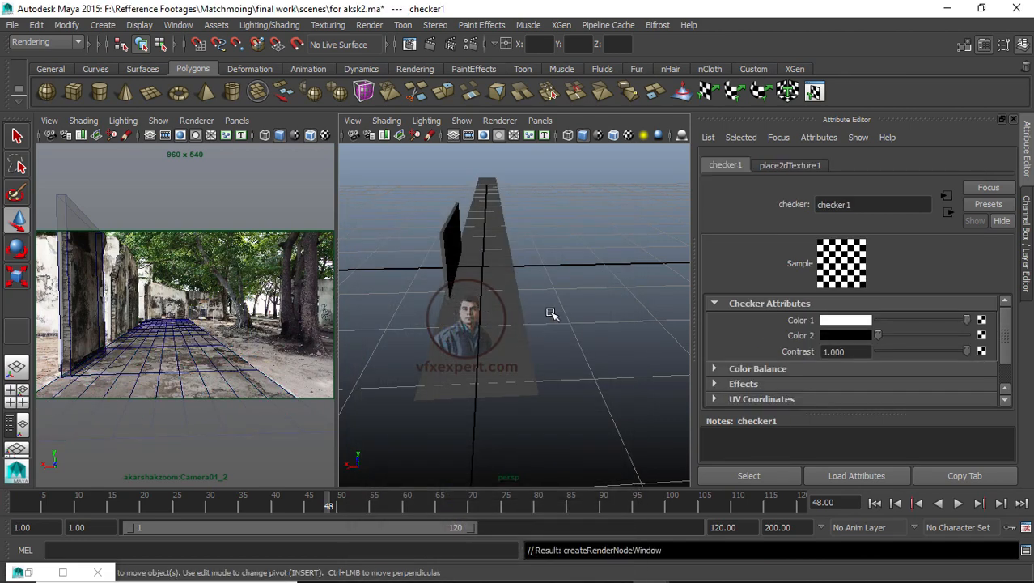
click(550, 314)
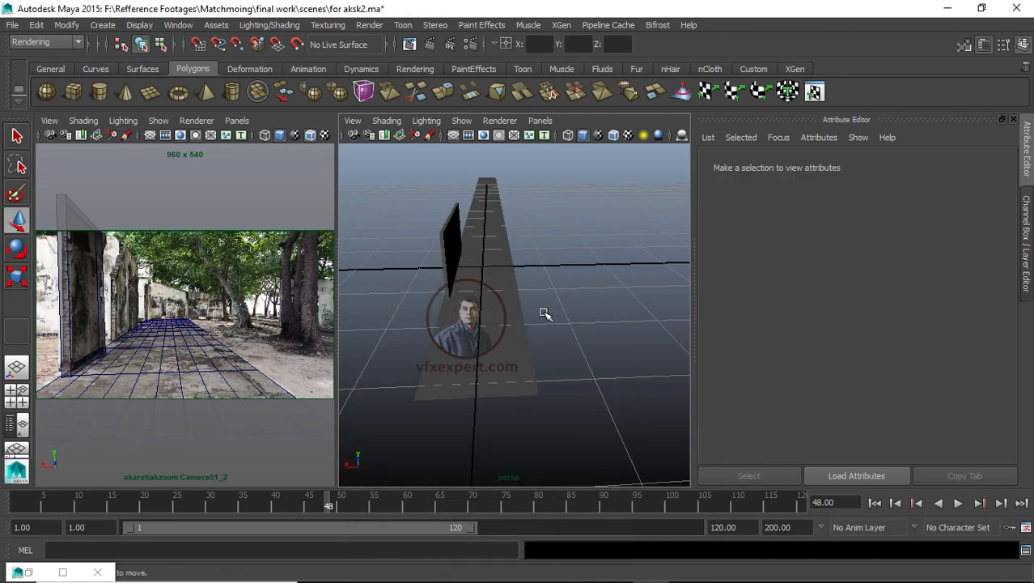
Step: Switch the perspective view to textured display to see the checker on the ground plane
key(6)
scroll(486, 288, up, 3)
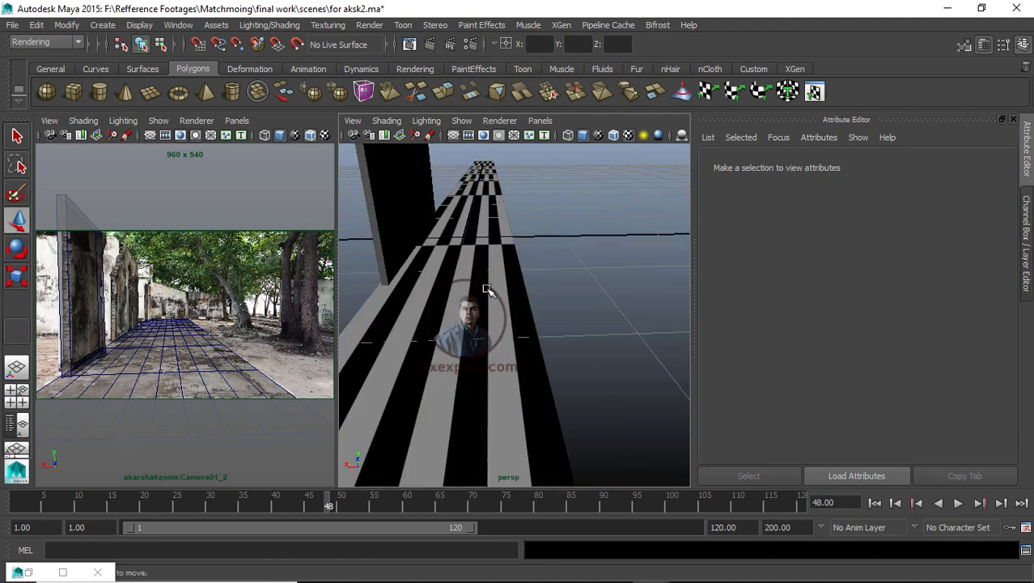
scroll(510, 296, down, 5)
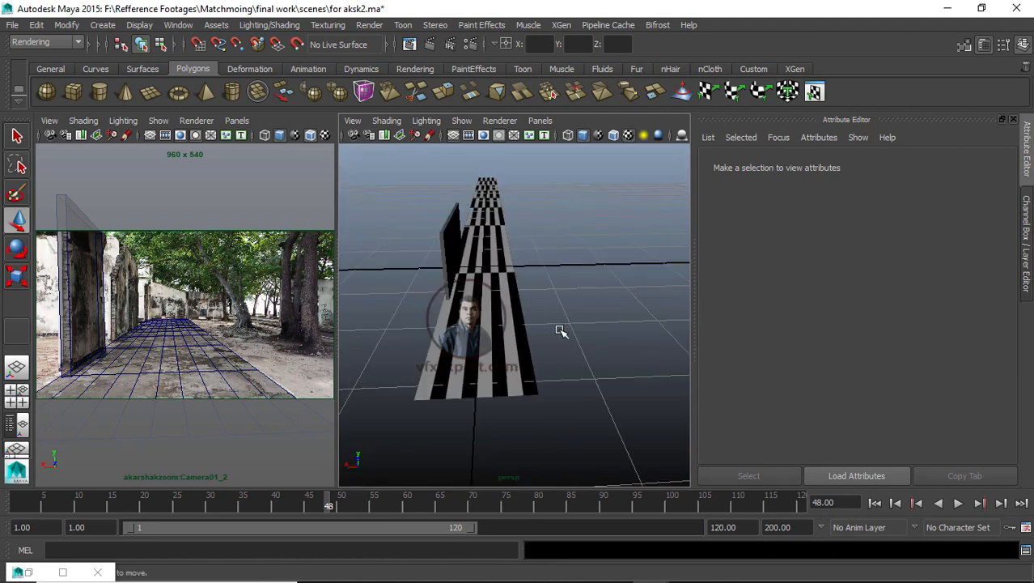
scroll(577, 344, up, 4)
scroll(607, 370, down, 2)
alt+drag(607, 367, 575, 389)
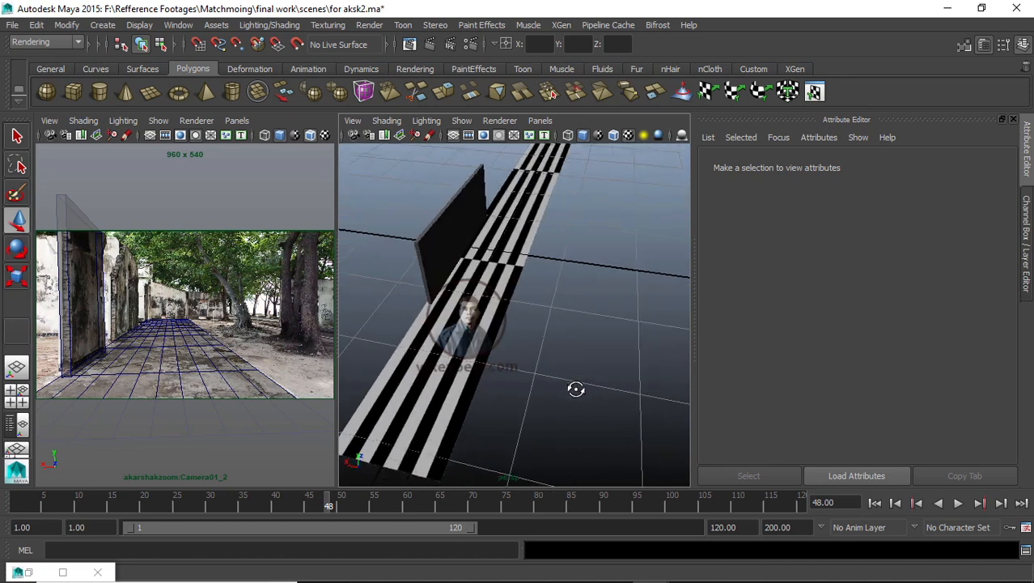
Step: Try applying a planar UV mapping to the ground plane and adjusting its projection, then undo it
click(484, 304)
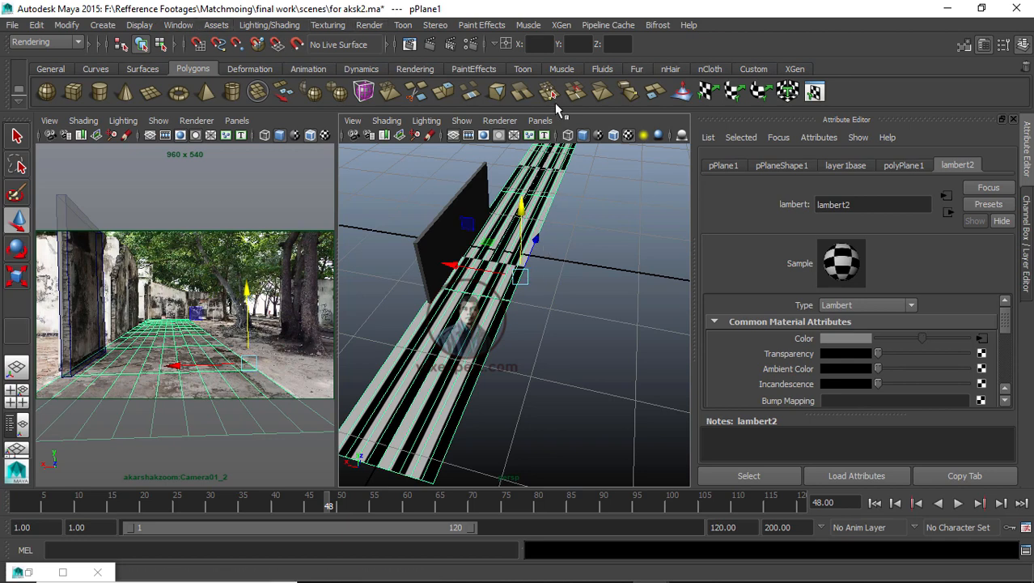
click(45, 42)
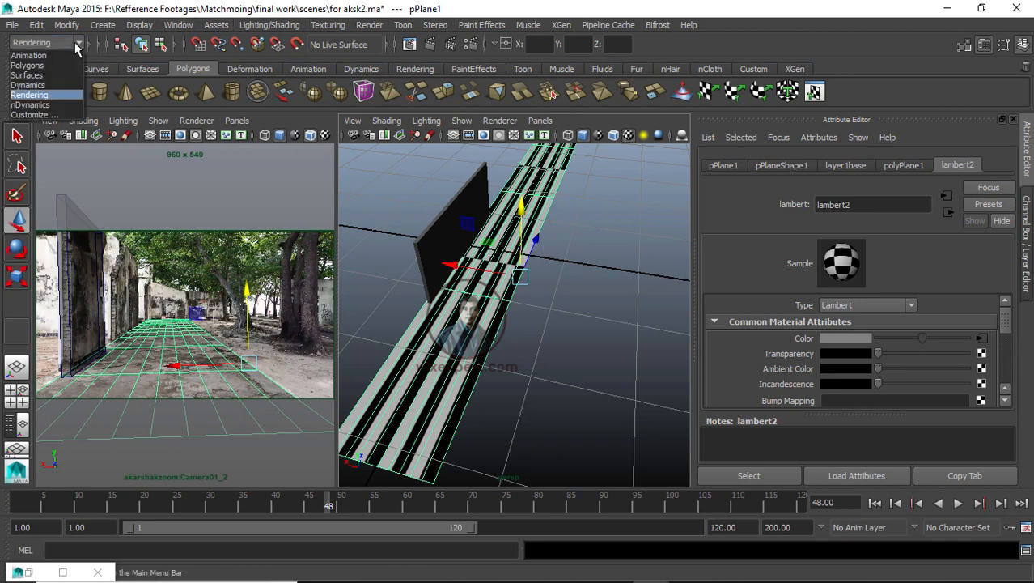
click(37, 64)
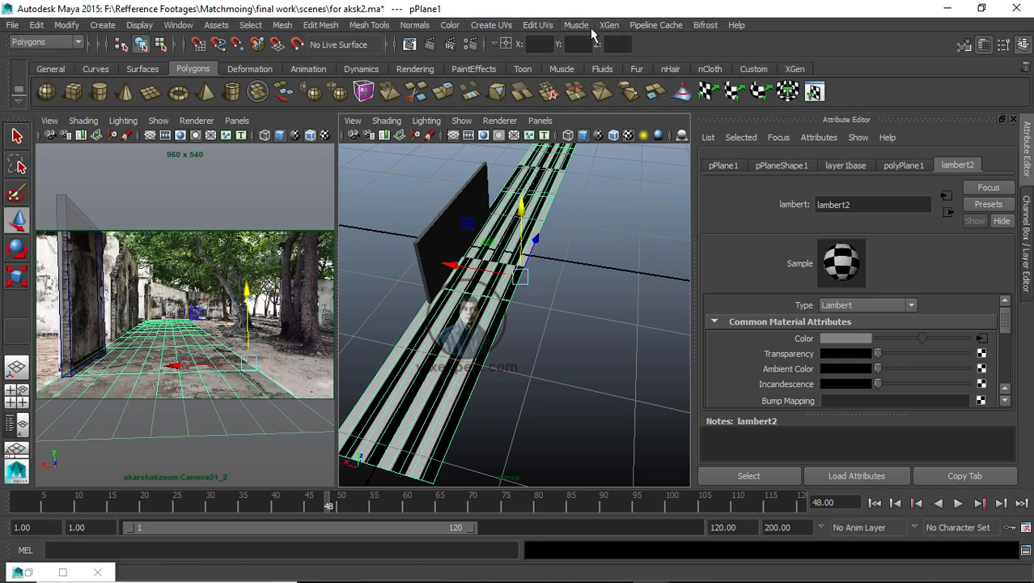
click(492, 25)
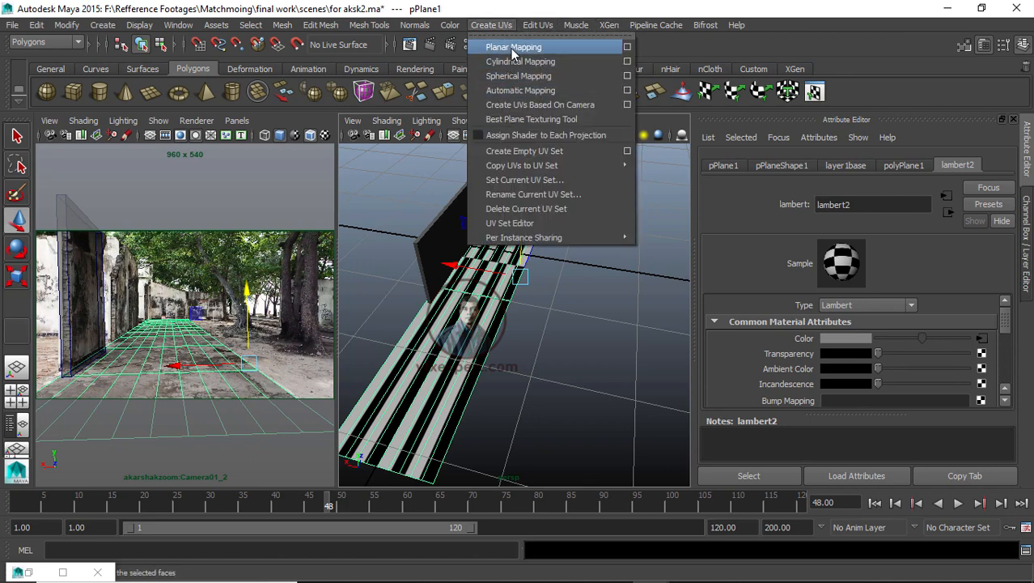
click(511, 48)
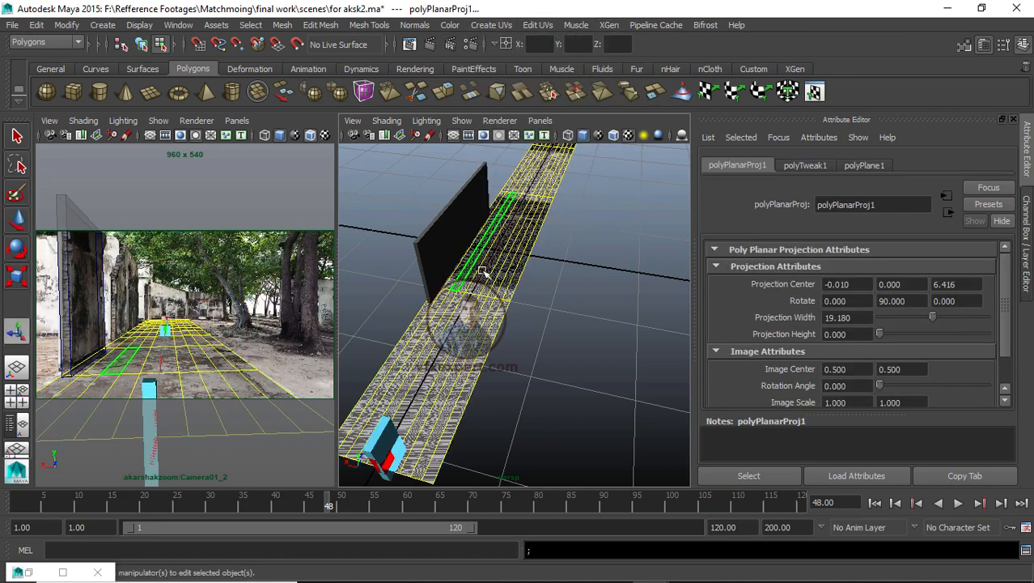
drag(392, 448, 489, 263)
click(601, 307)
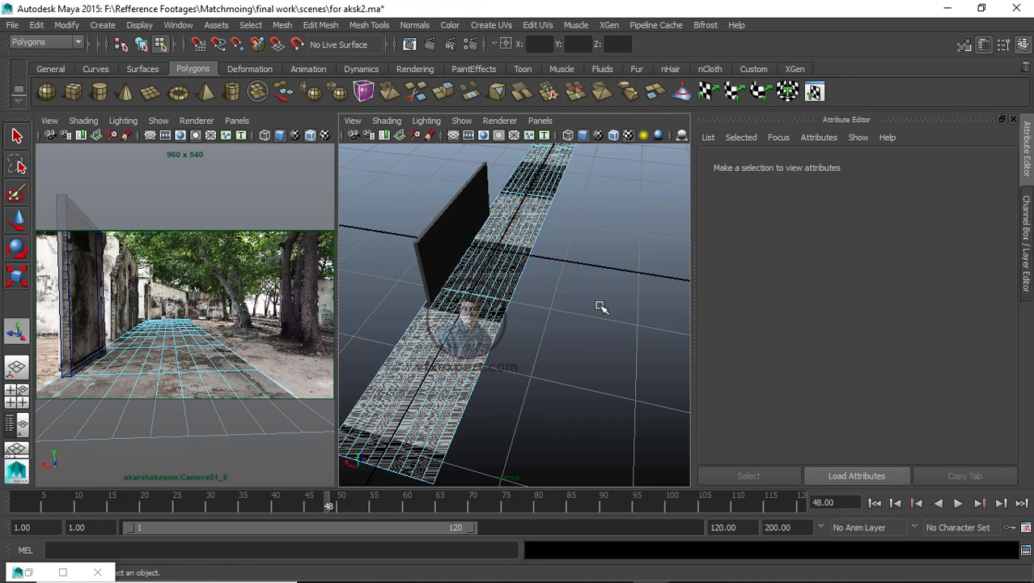
key(ctrl+z)
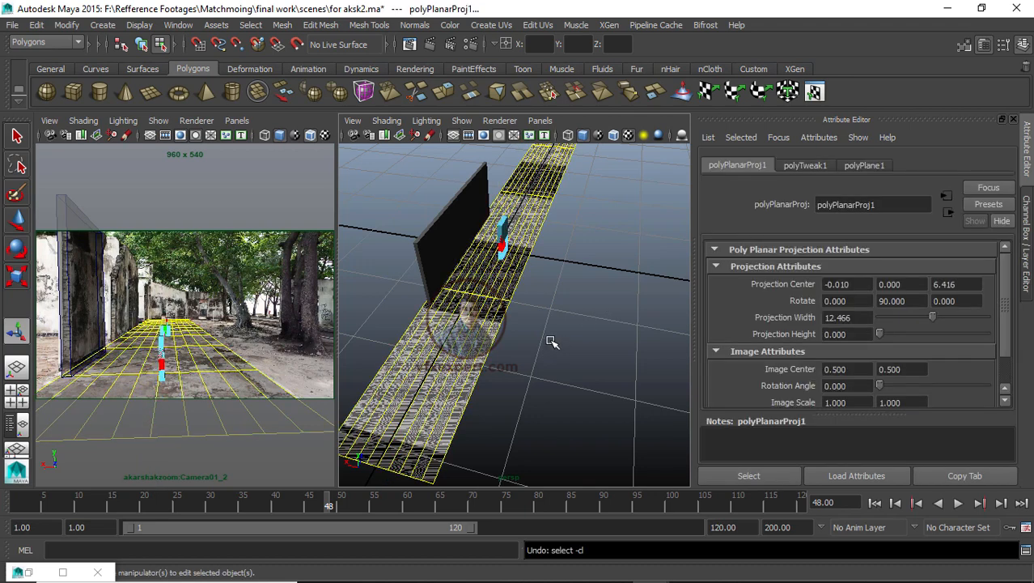
key(ctrl+z)
key(ctrl+z)
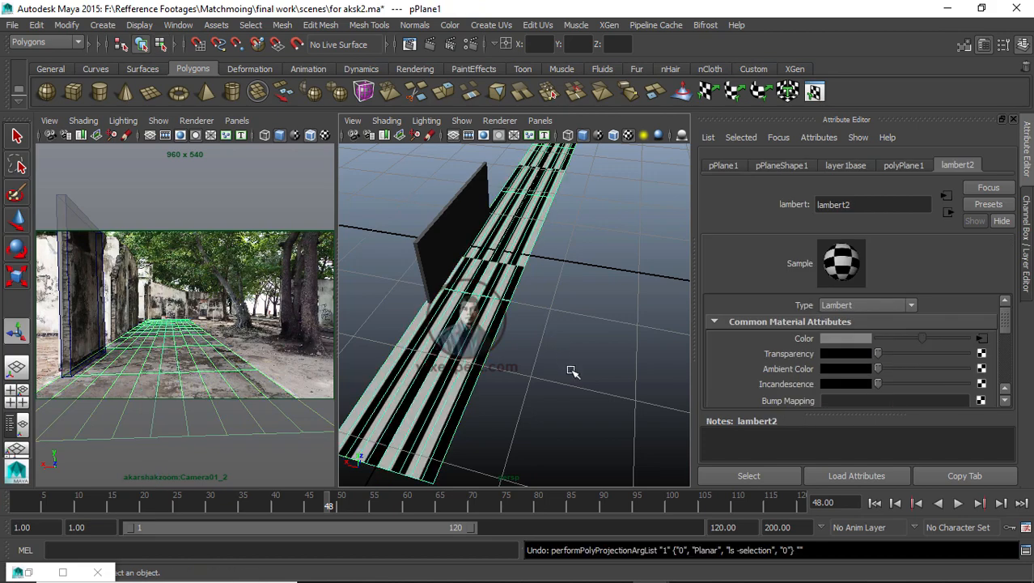
Step: Open the checker's 2D texture placement node and set Repeat U to 16
alt+drag(571, 371, 513, 394)
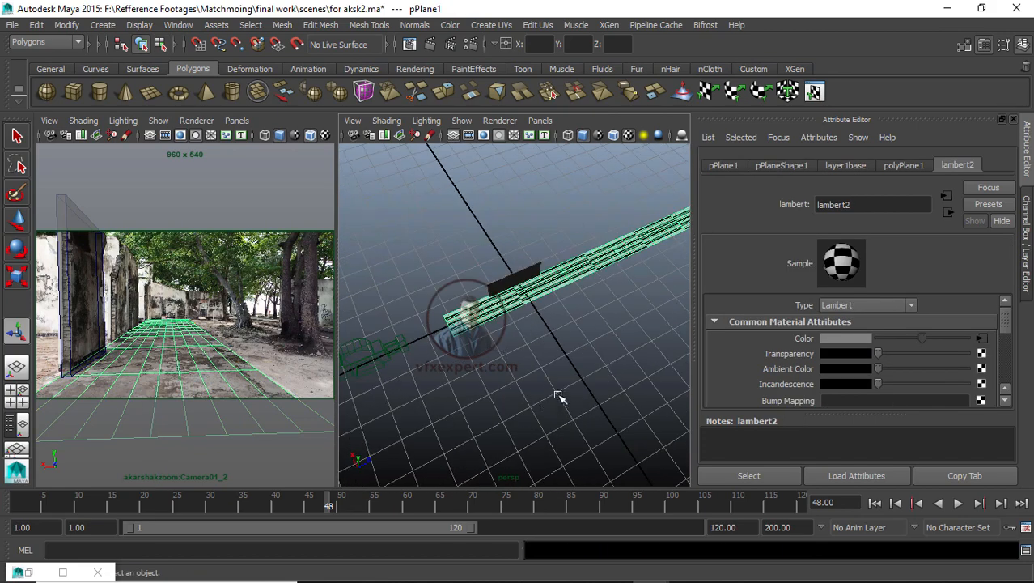
scroll(559, 397, up, 5)
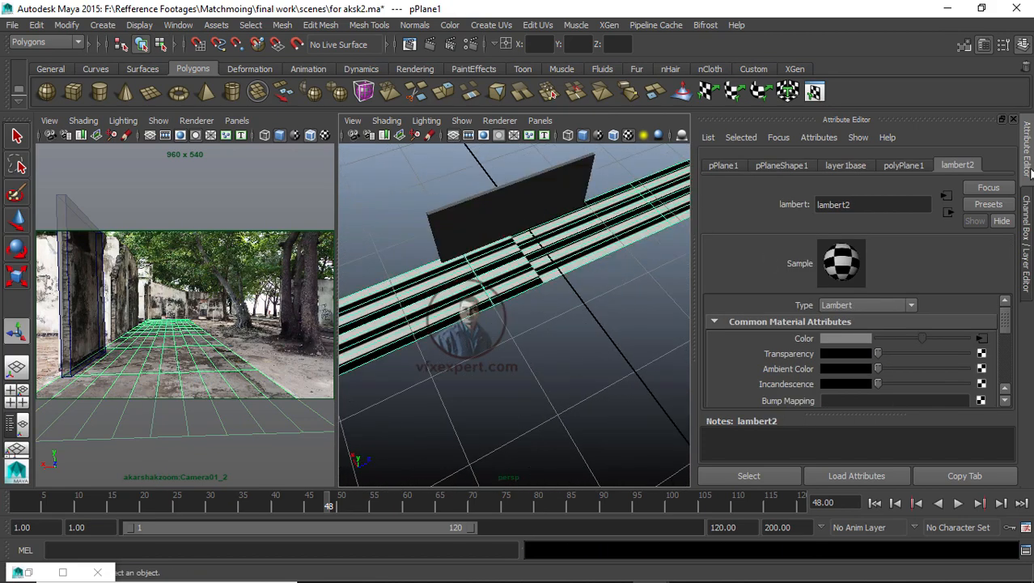
click(980, 340)
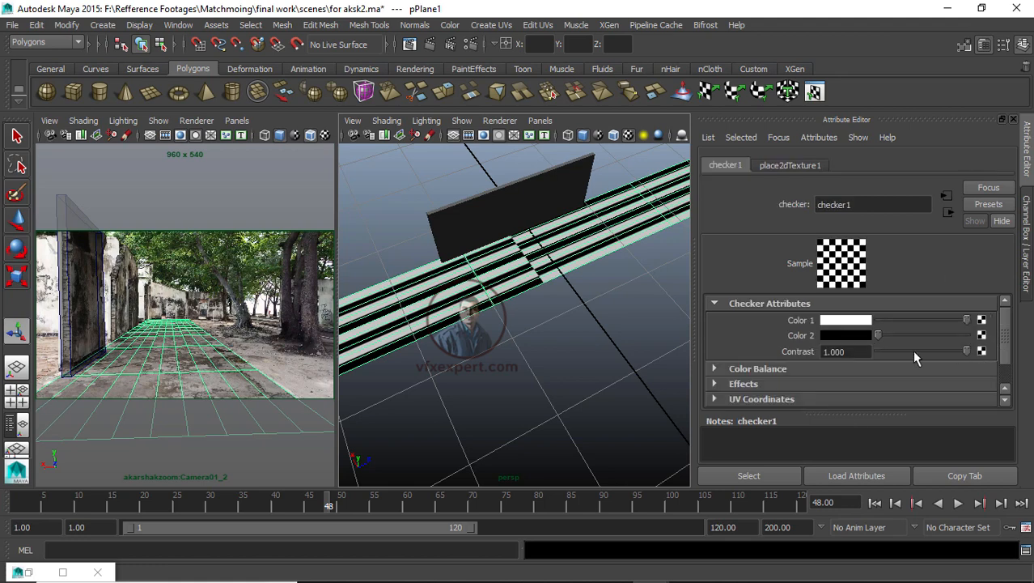
scroll(939, 360, down, 2)
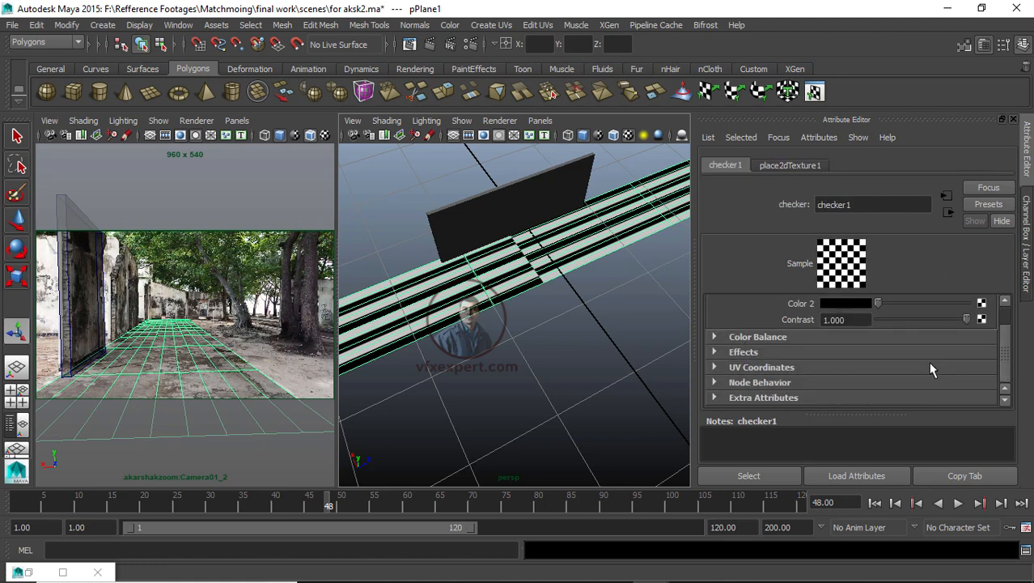
click(714, 369)
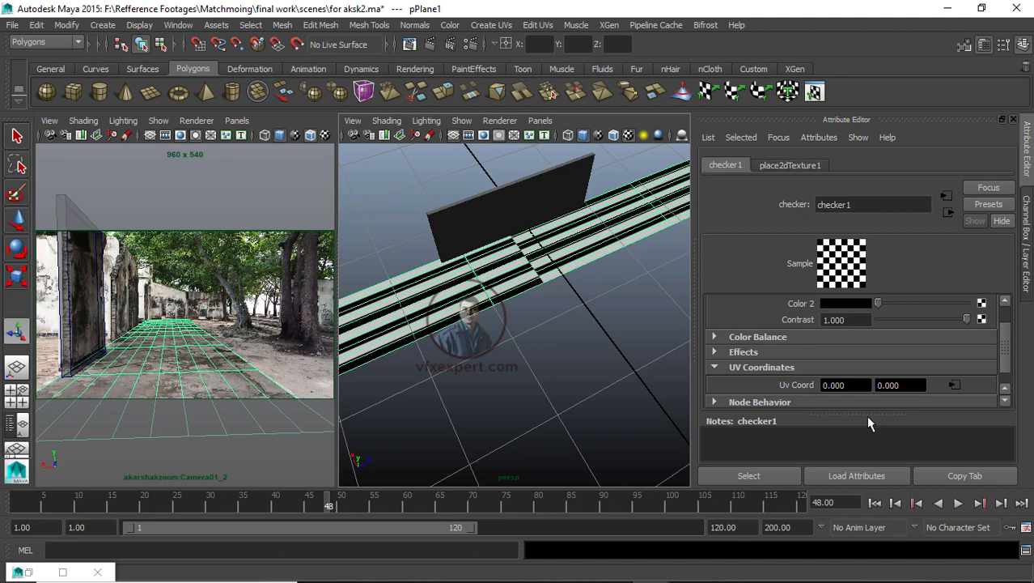
click(955, 385)
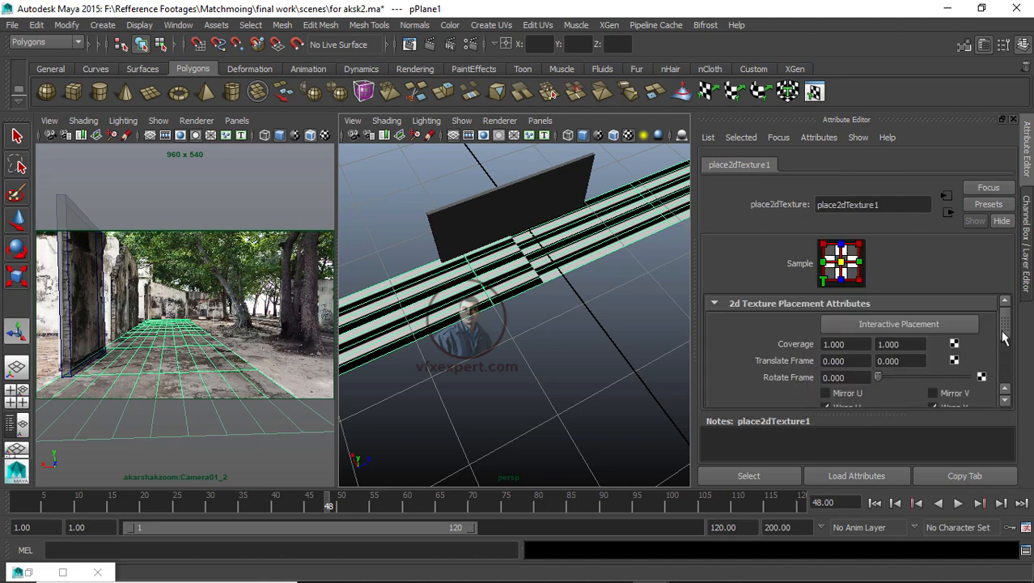
scroll(1006, 346, down, 2)
scroll(1008, 349, down, 1)
drag(848, 365, 812, 365)
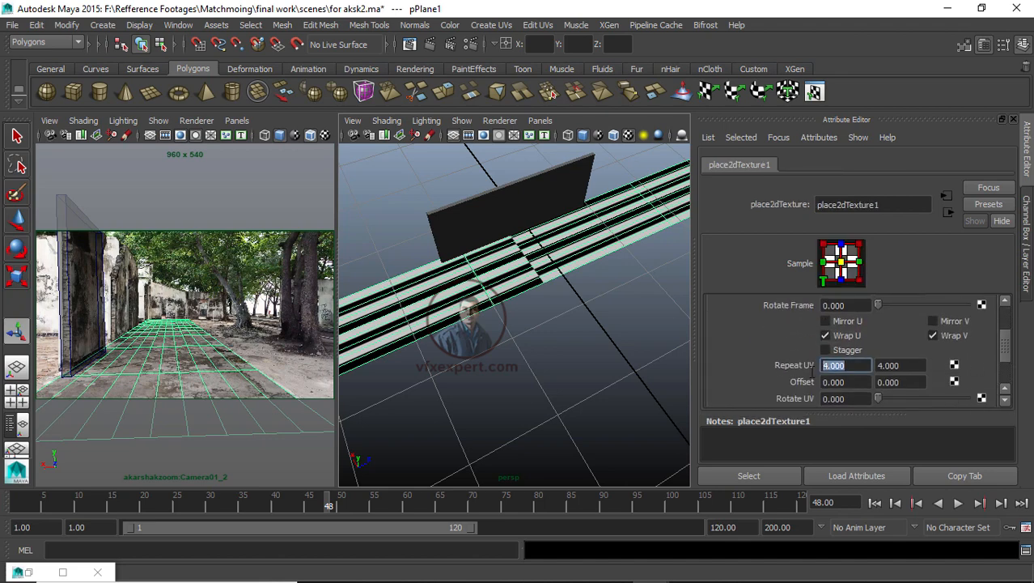
text(16)
key(Return)
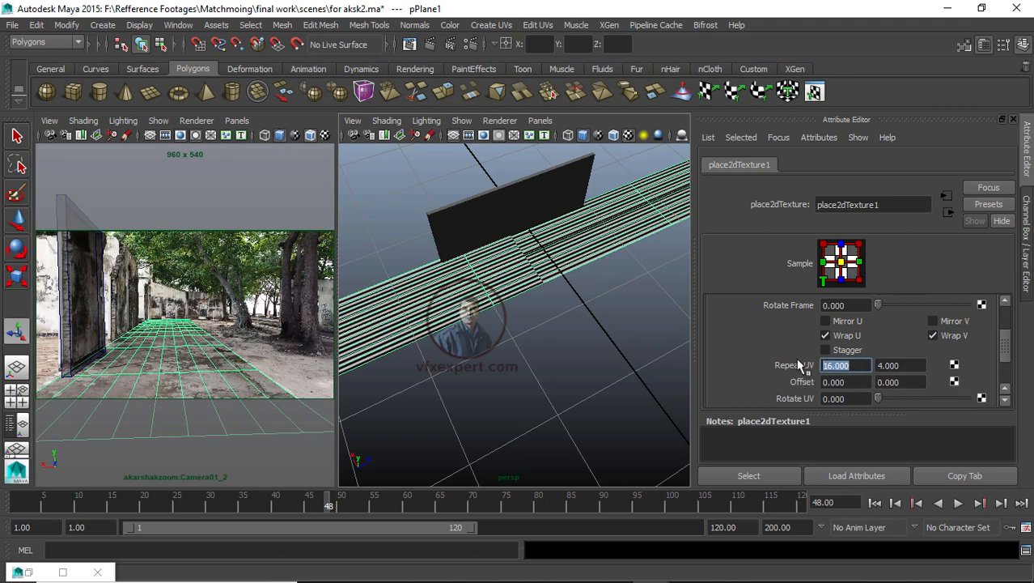
Step: Set the checker placement's Repeat UV to 4 and 16
text(4)
key(Tab)
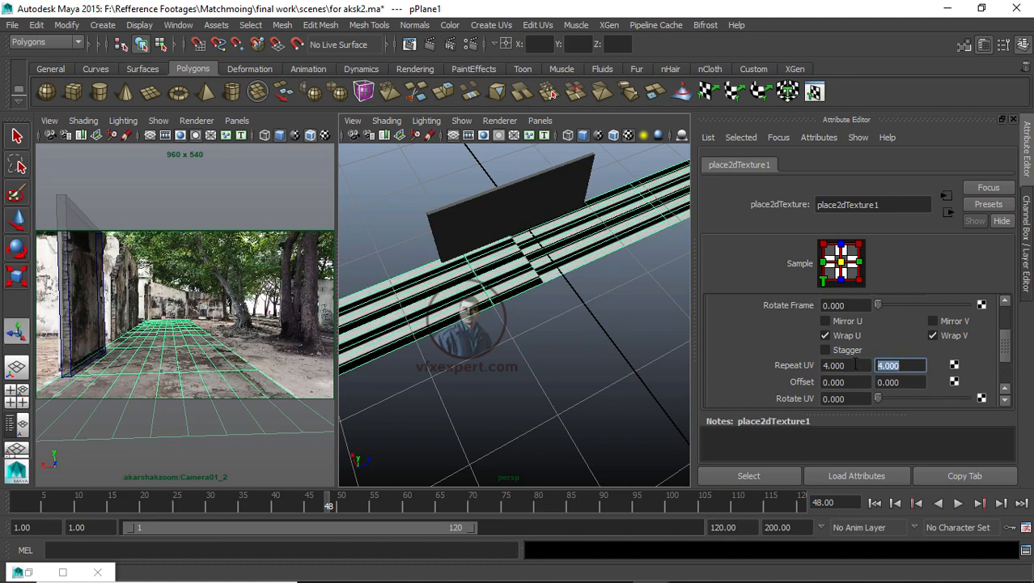
text(8)
key(Return)
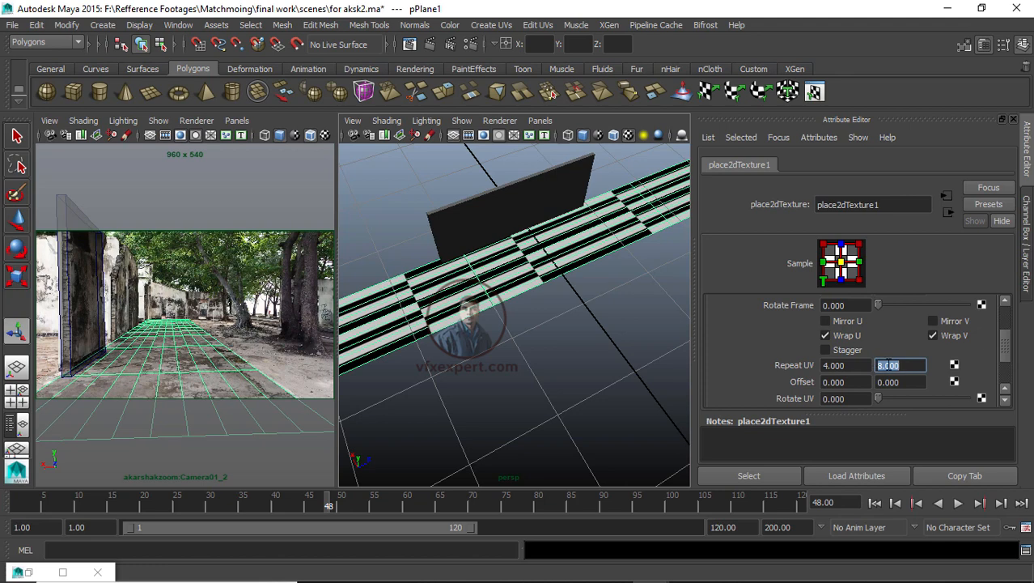
key(Return)
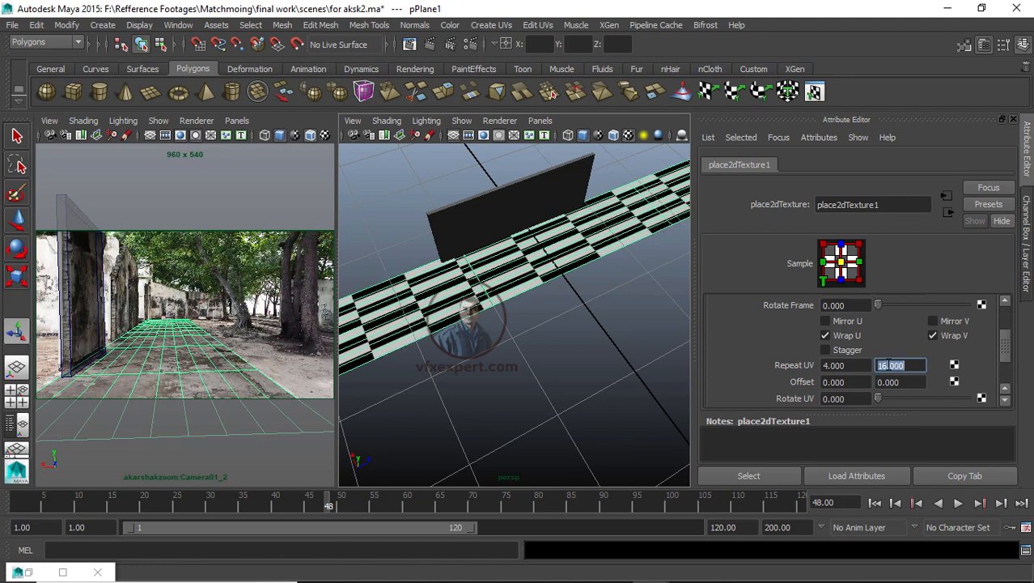
Step: Assign the existing lambert2 checker material to the wall cube
click(525, 388)
scroll(478, 301, down, 5)
scroll(477, 301, up, 5)
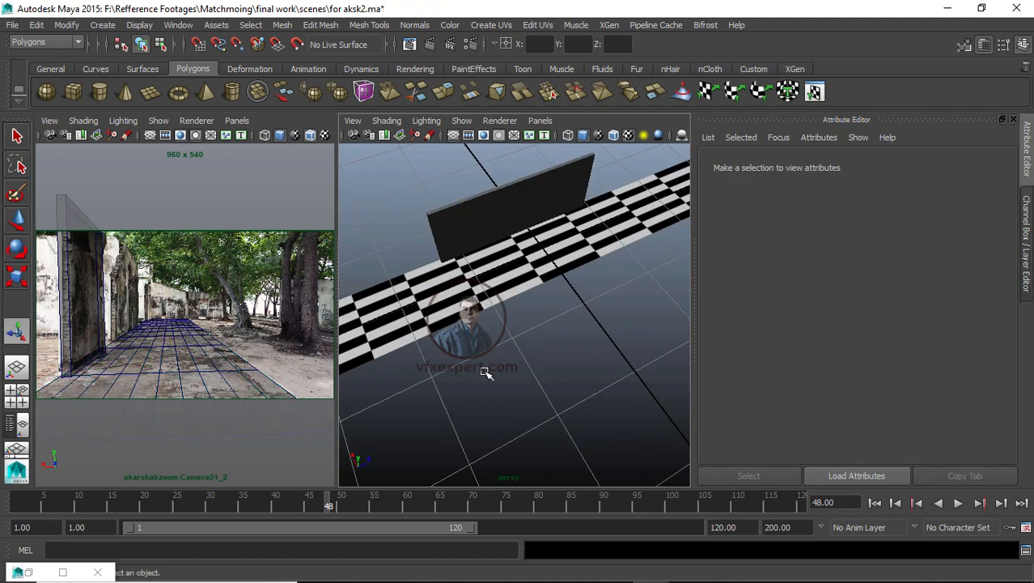
alt+drag(488, 372, 543, 349)
click(487, 250)
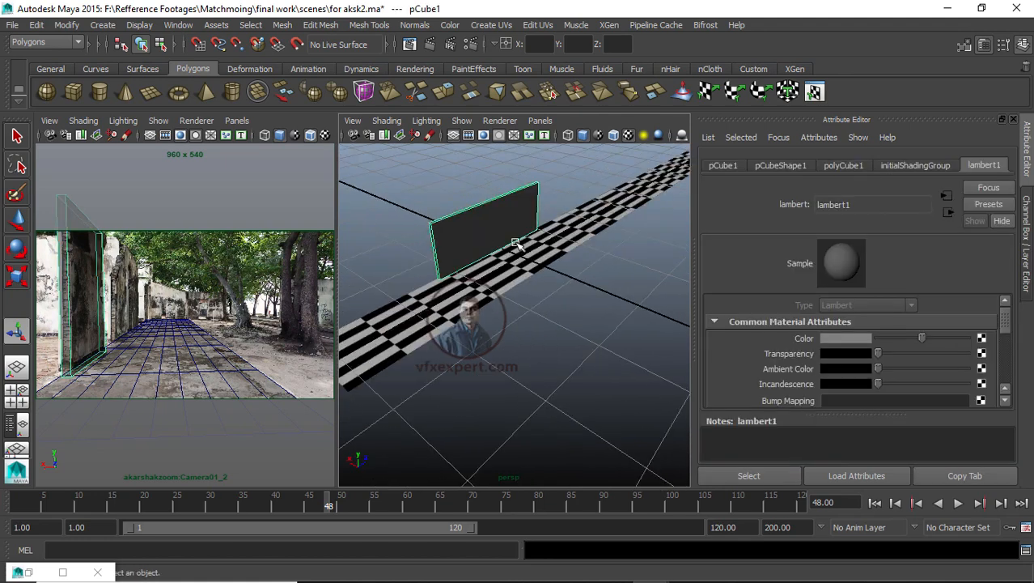
right_drag(498, 220, 580, 556)
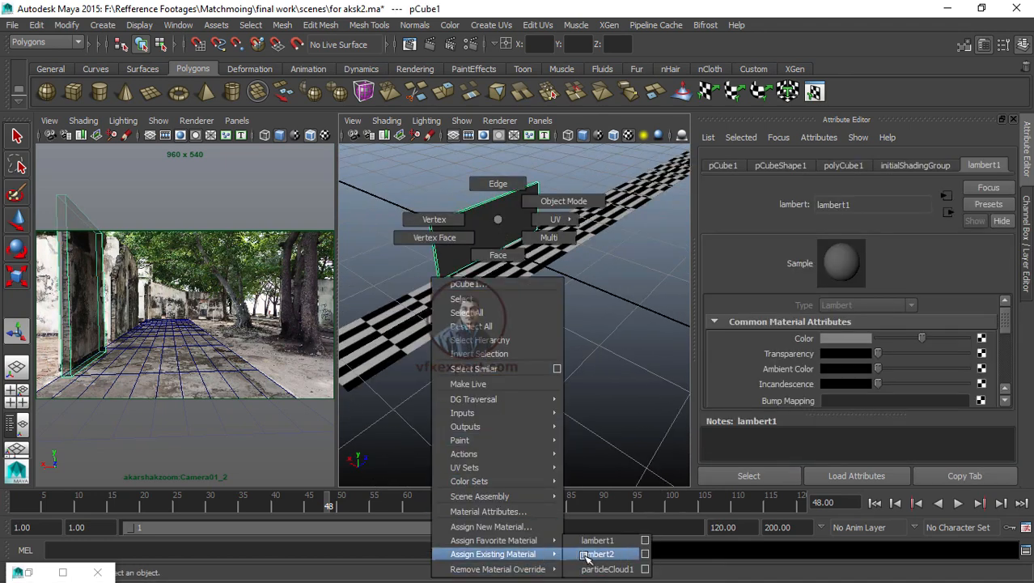
right_drag(586, 557, 586, 554)
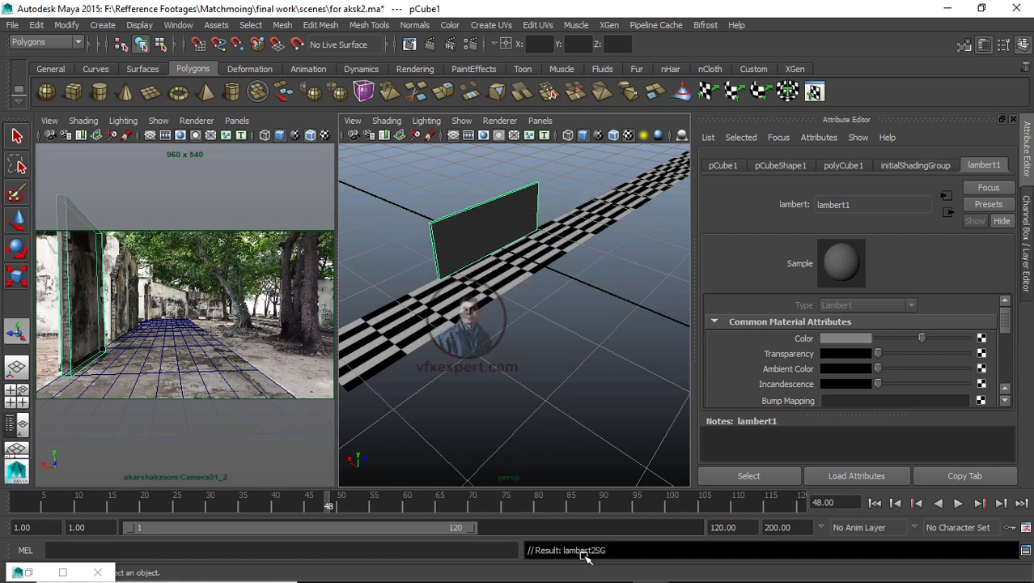
click(567, 447)
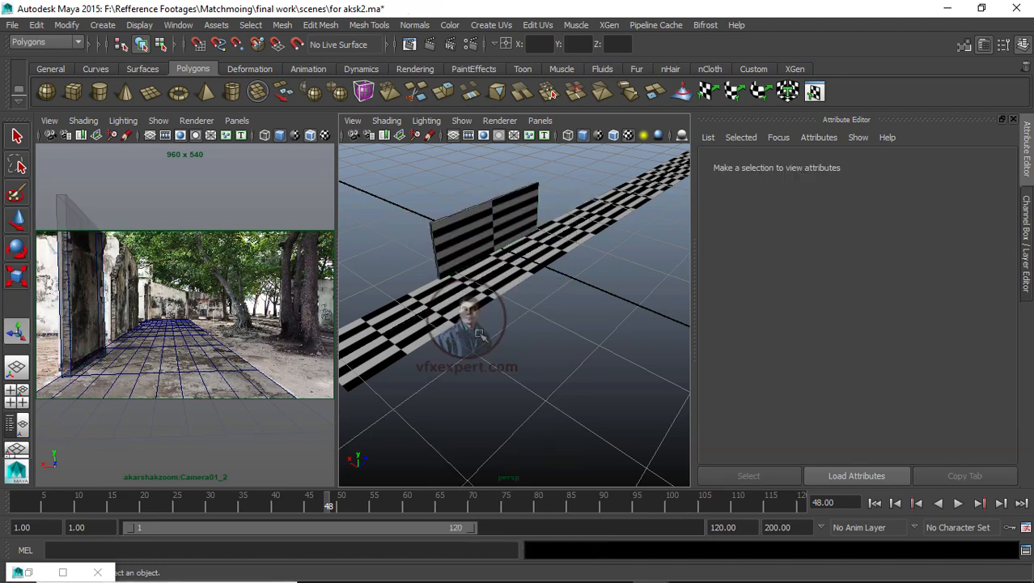
Step: Turn off X-Ray and Wireframe on Shaded display in the camera view
alt+drag(522, 409, 603, 365)
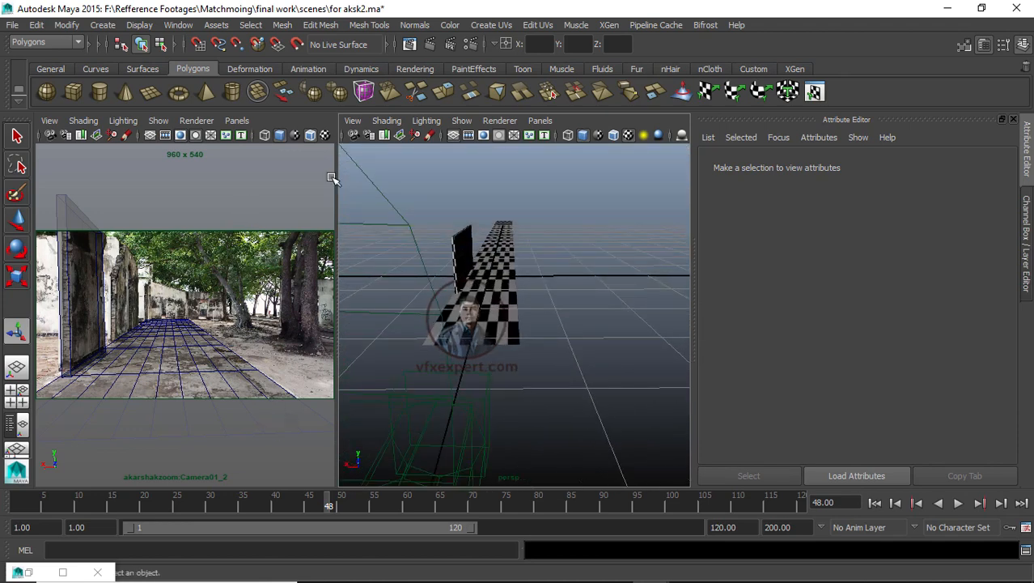
drag(340, 185, 445, 185)
click(81, 121)
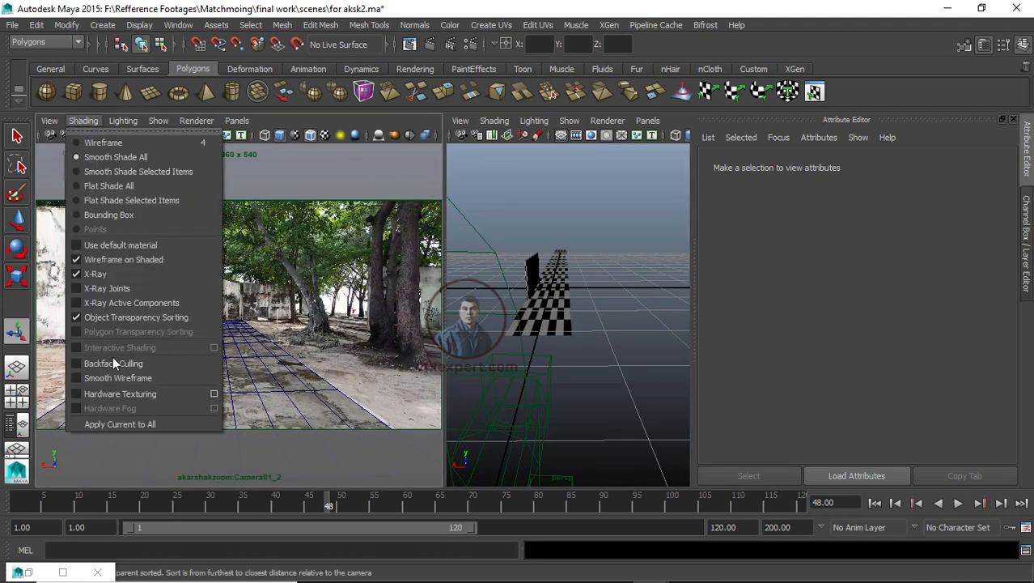
click(105, 272)
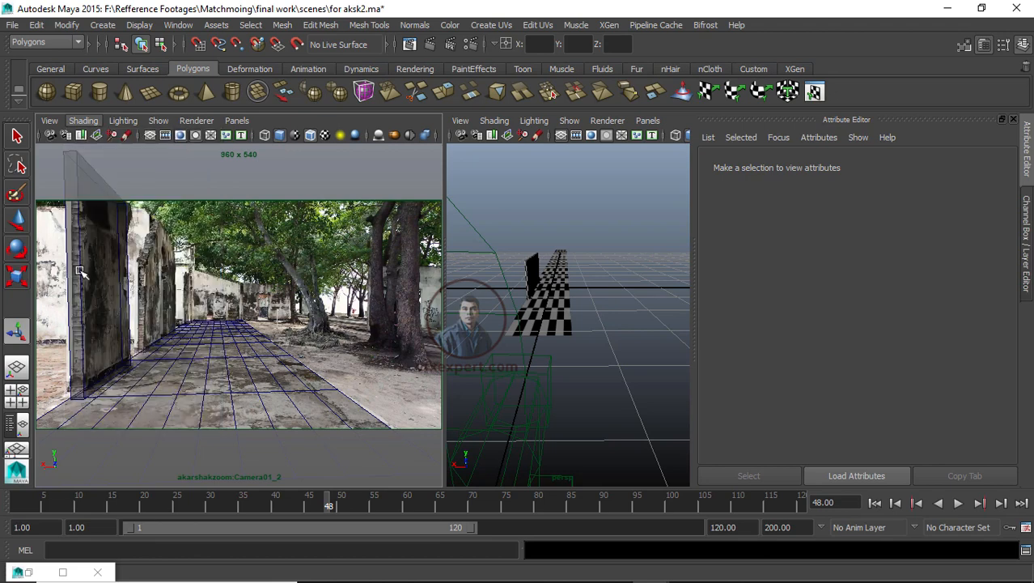
click(82, 119)
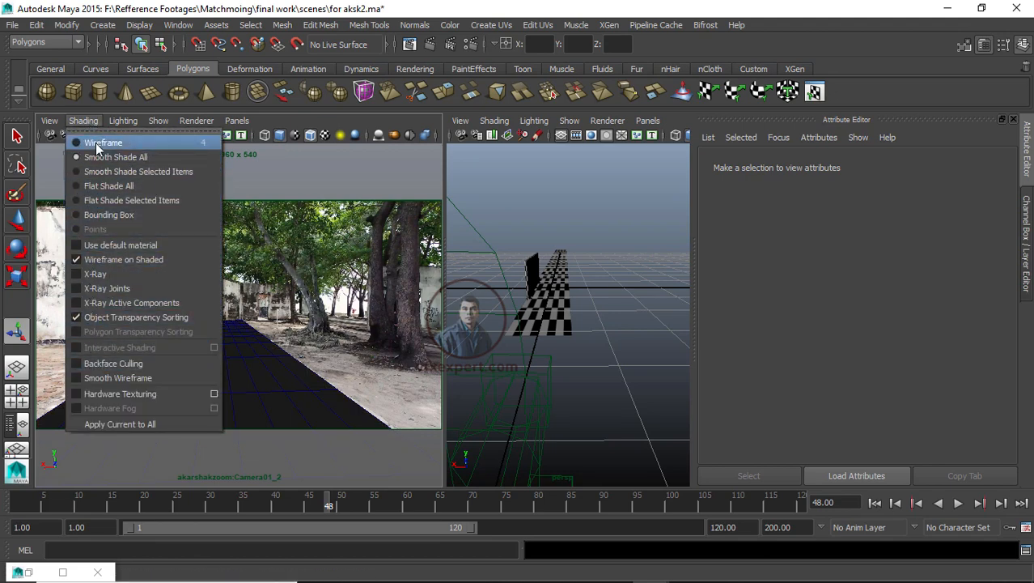
click(109, 259)
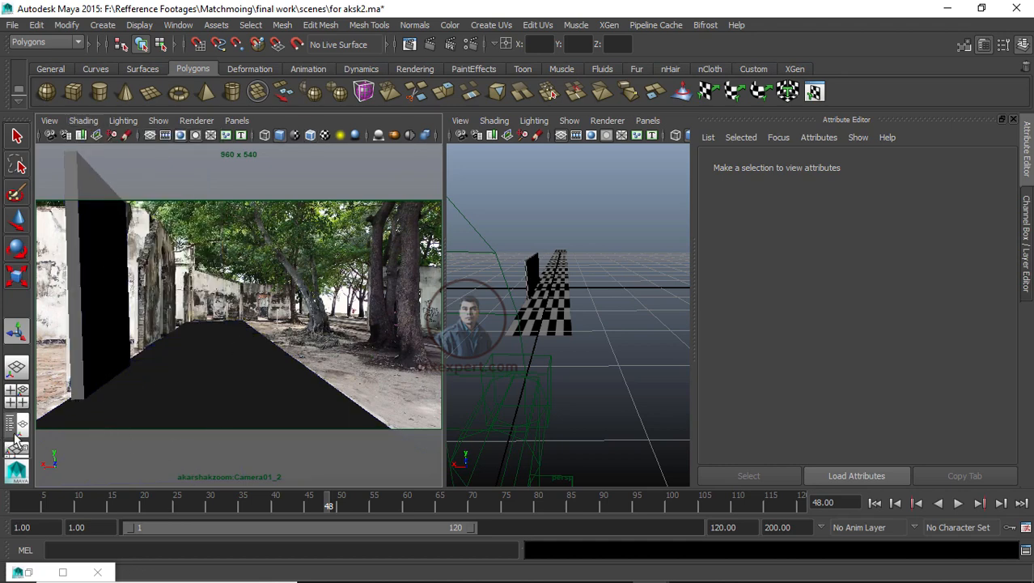
Step: Play back the shot and enable textured display in the camera view
key(alt+v)
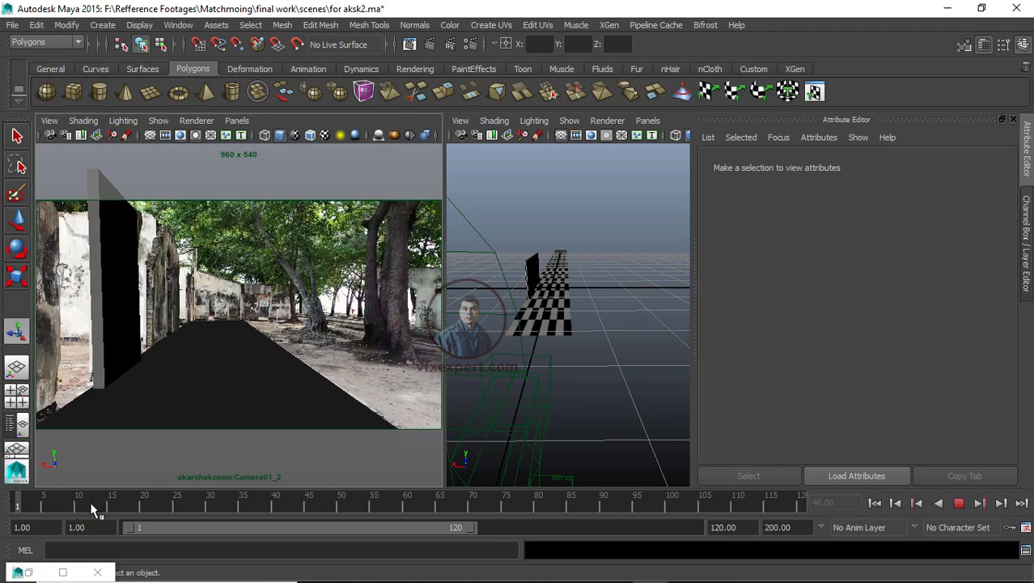
key(alt+v)
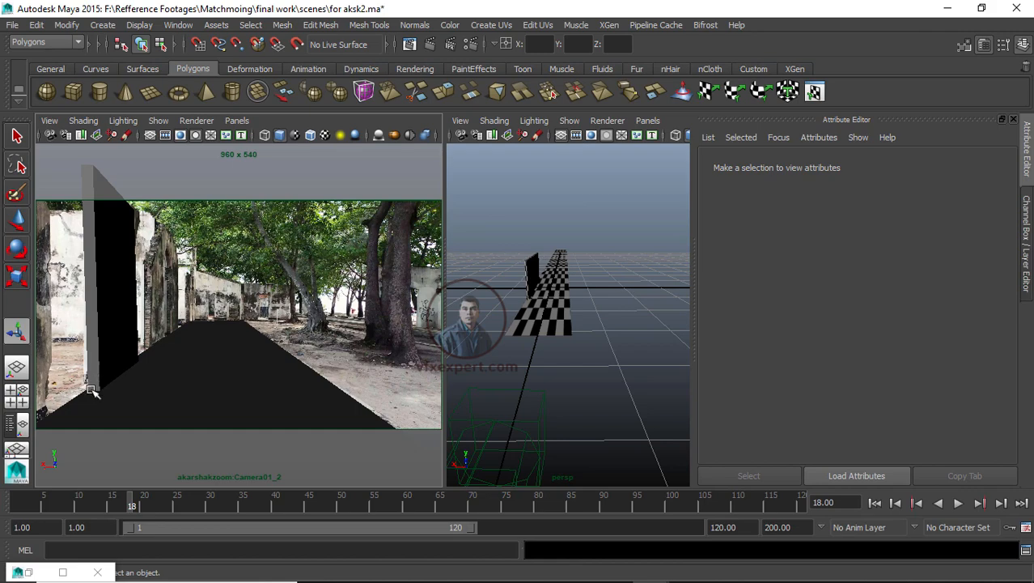
key(alt+v)
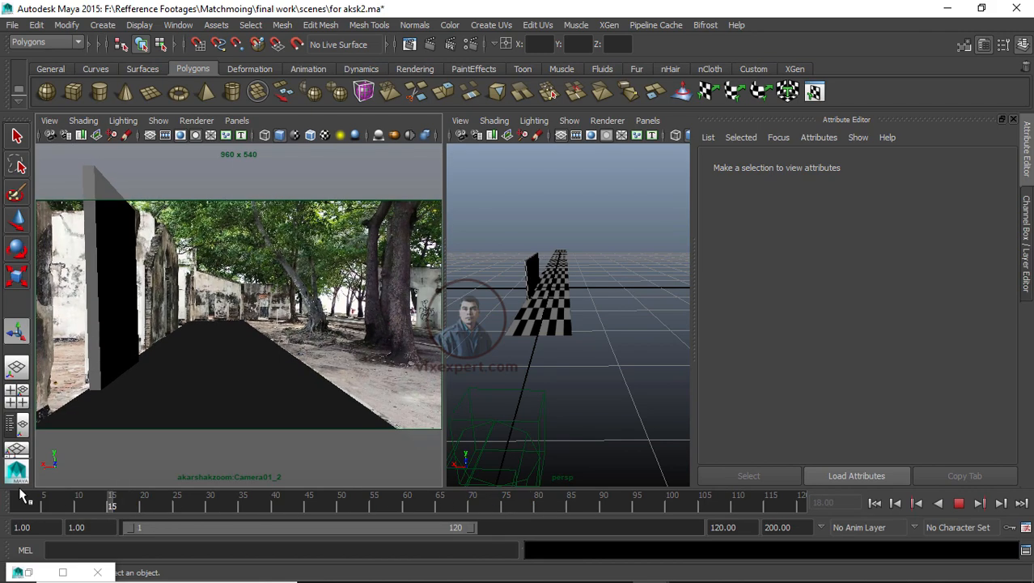
key(alt+v)
click(598, 343)
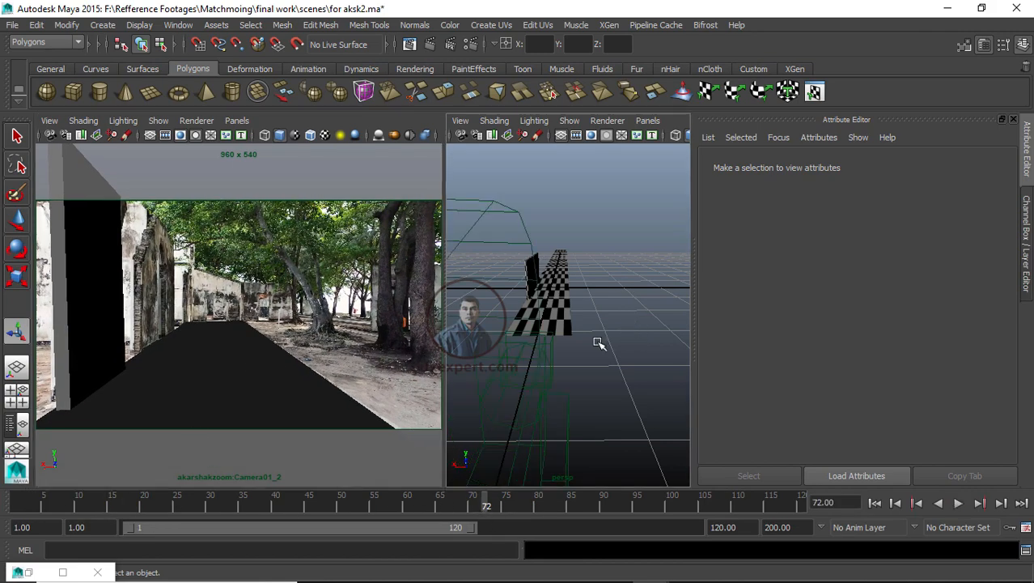
click(282, 241)
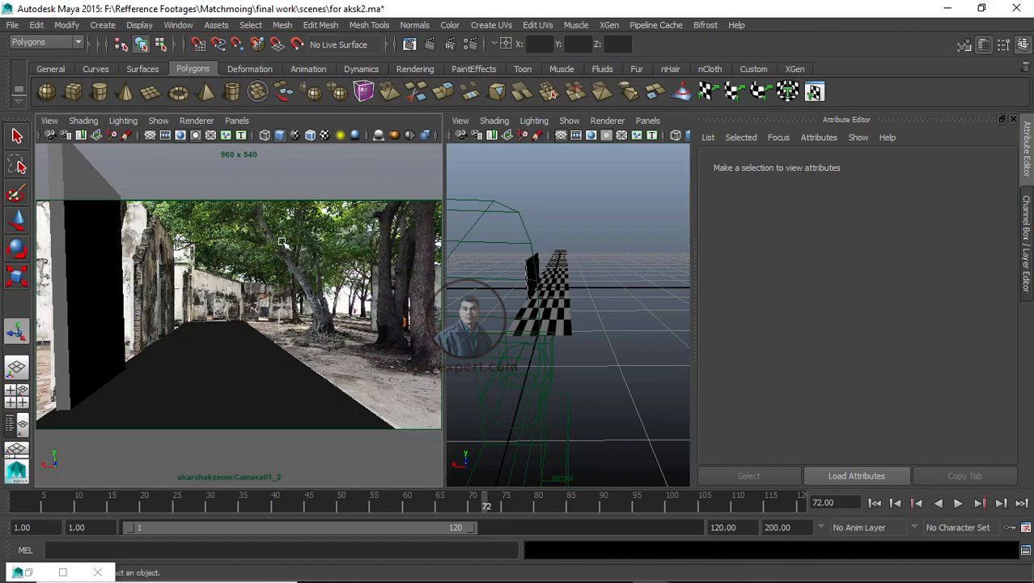
key(6)
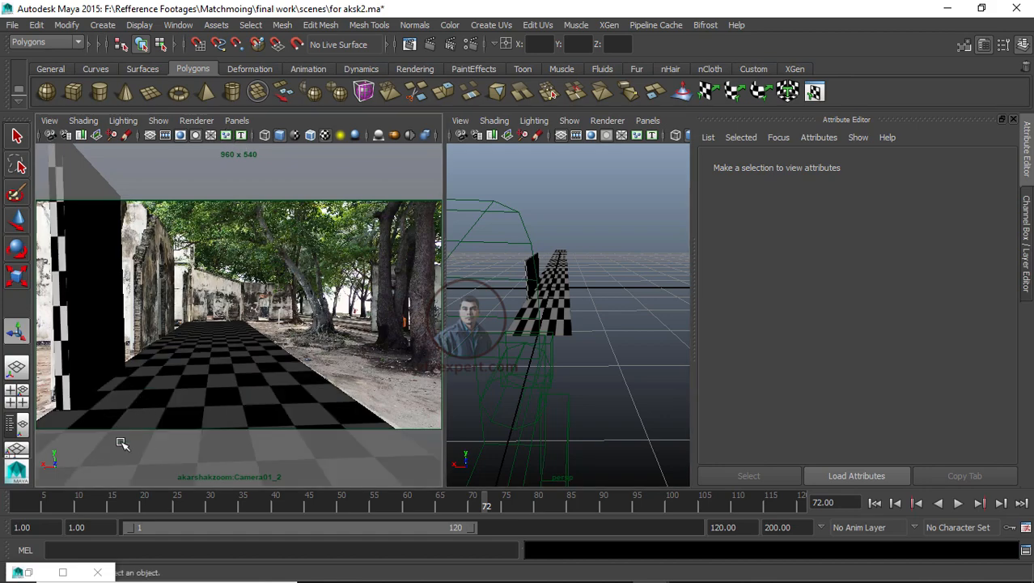
Step: Increase the transparency of the lambert2 checker material on the ground plane
drag(132, 507, 194, 509)
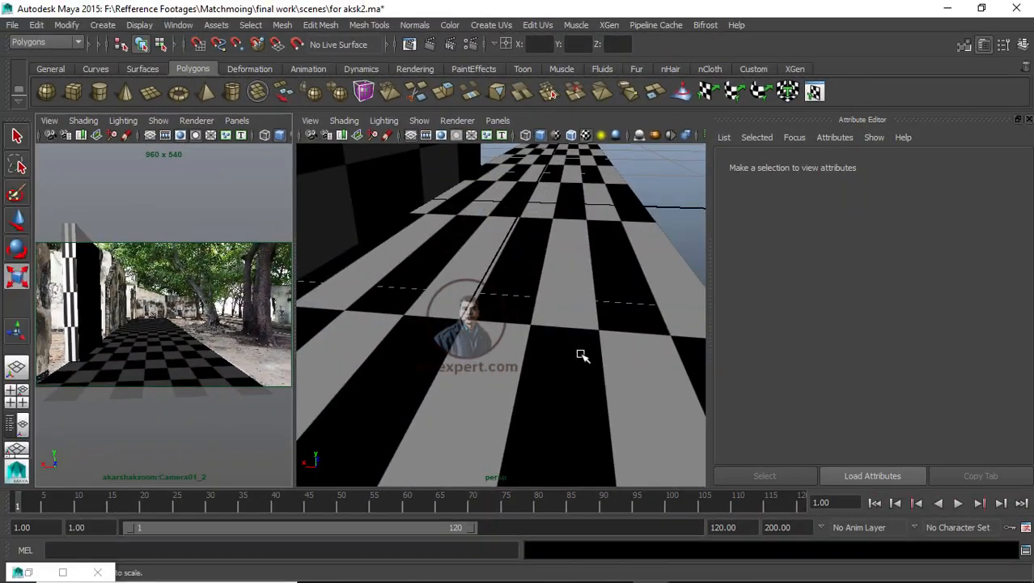
scroll(583, 356, down, 4)
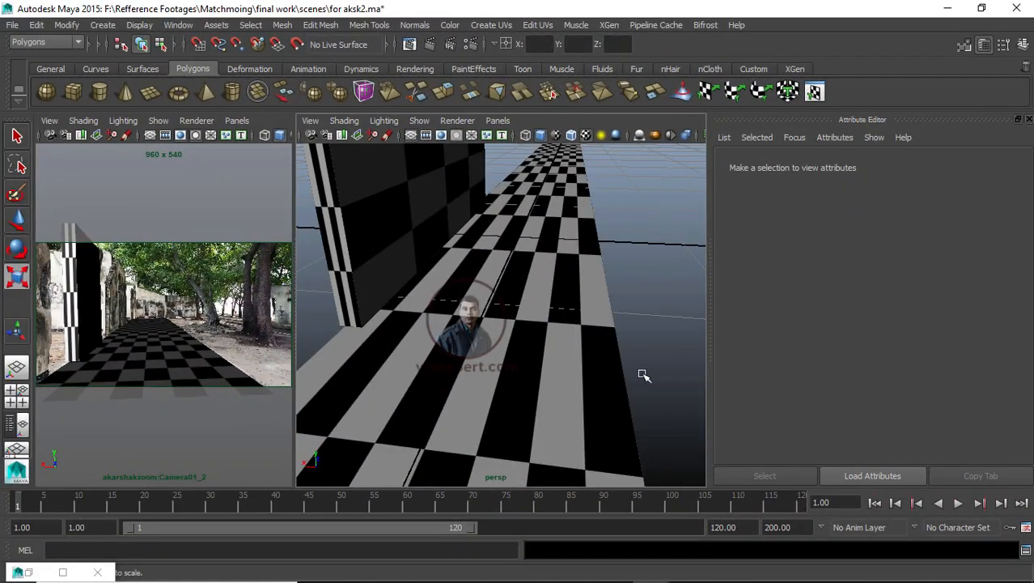
alt+right_drag(644, 374, 647, 373)
alt+middle_drag(646, 372, 653, 370)
alt+drag(658, 414, 662, 408)
click(622, 350)
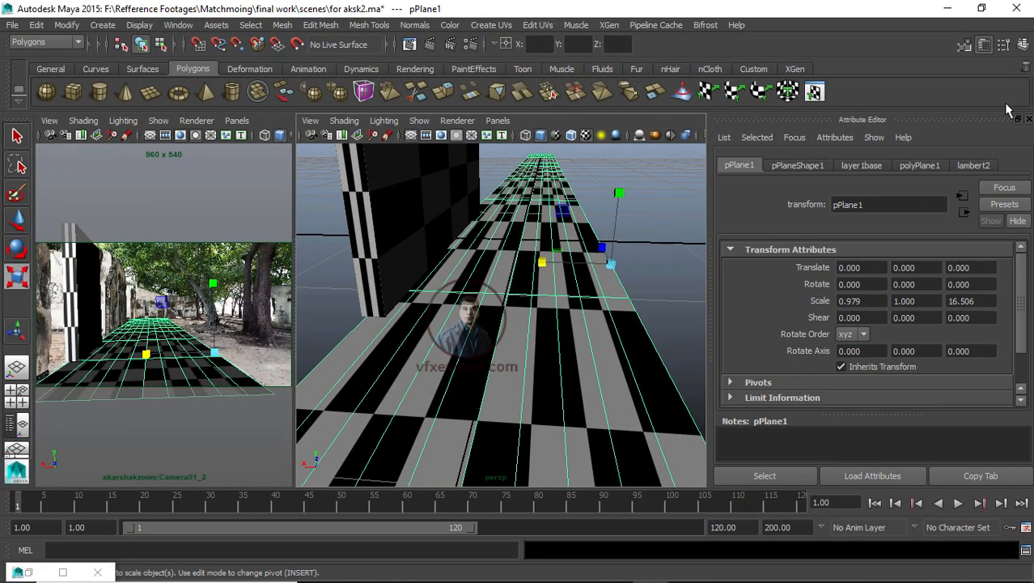
click(979, 166)
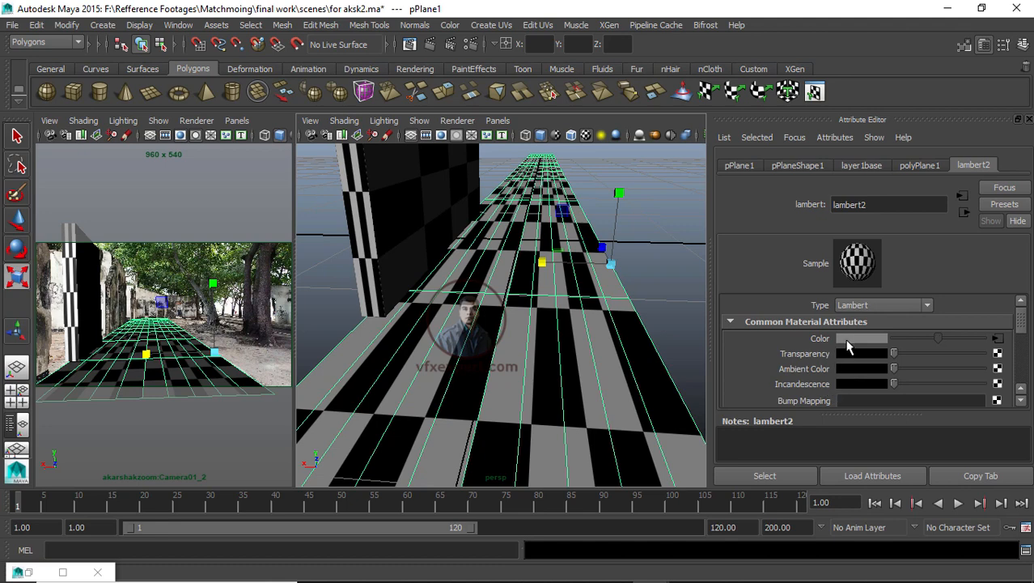
drag(894, 356, 925, 356)
click(154, 411)
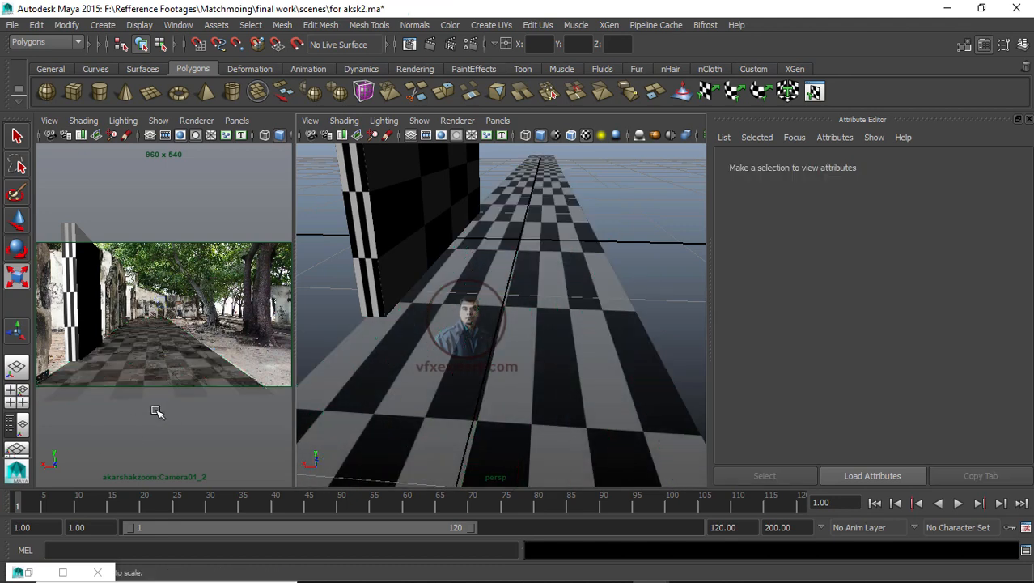
Step: Play back and scrub the shot to check the checker geometry against the plate
drag(295, 434, 490, 430)
key(alt+v)
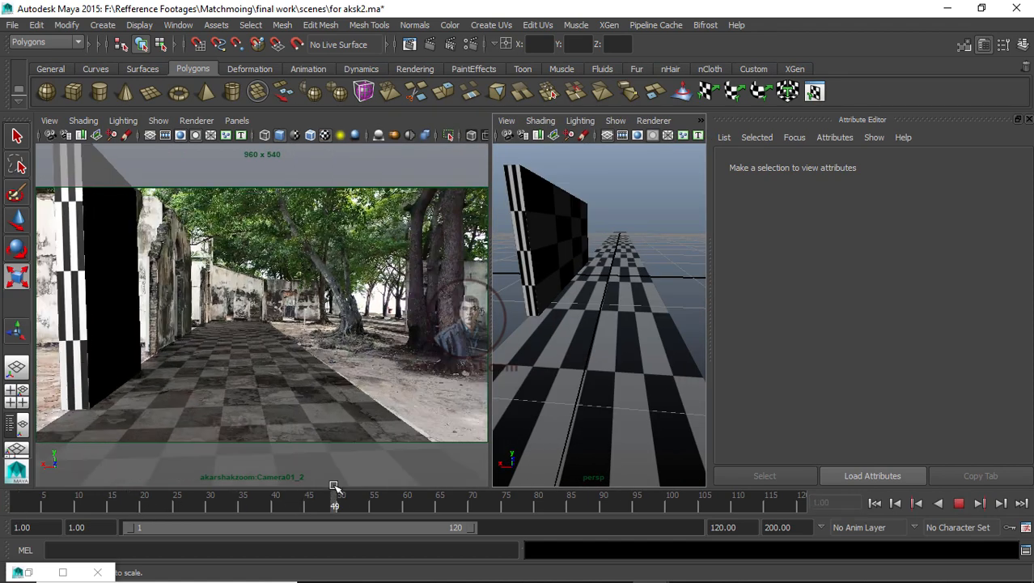
click(326, 508)
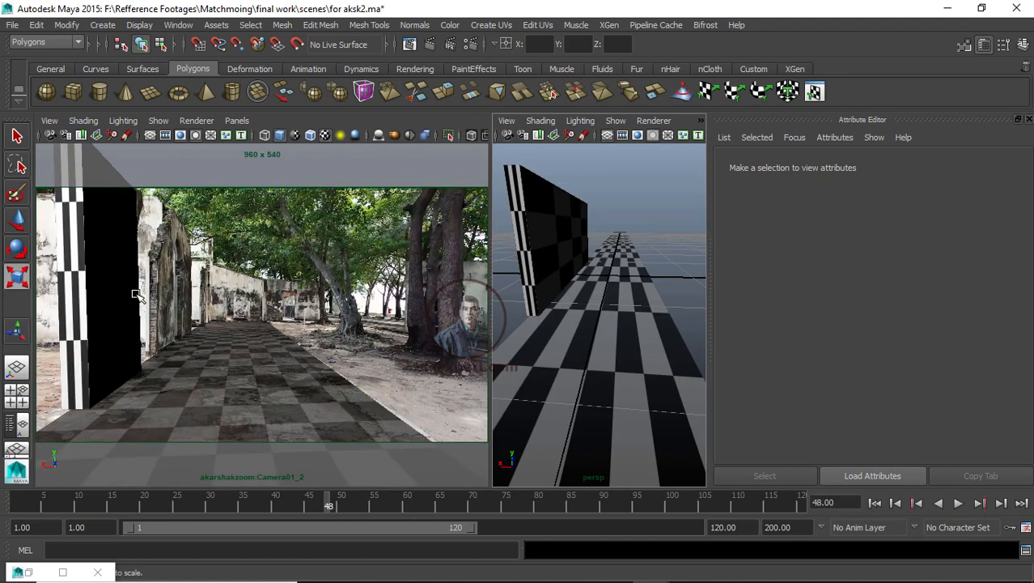
click(571, 245)
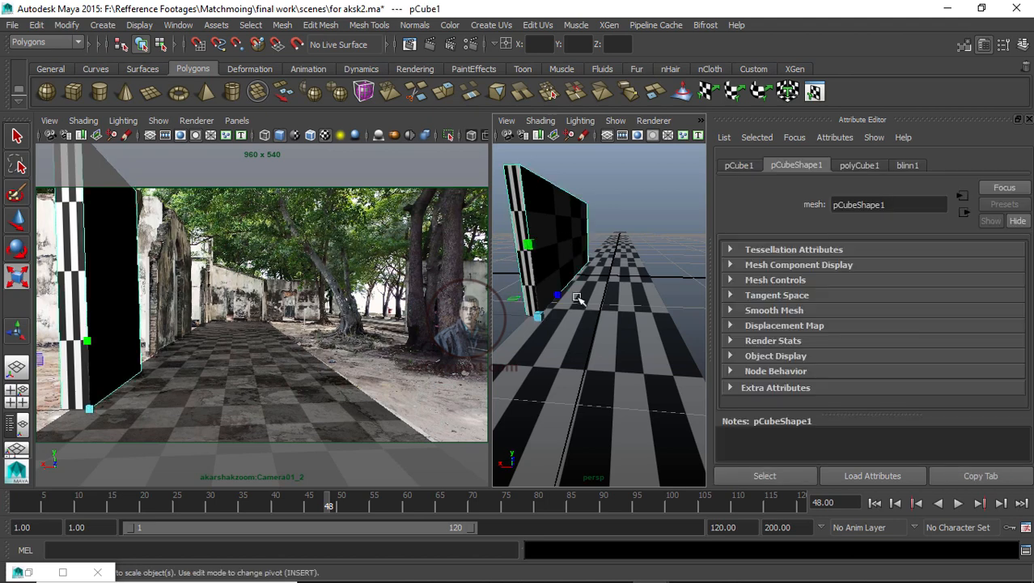
click(538, 315)
click(665, 233)
key(alt+v)
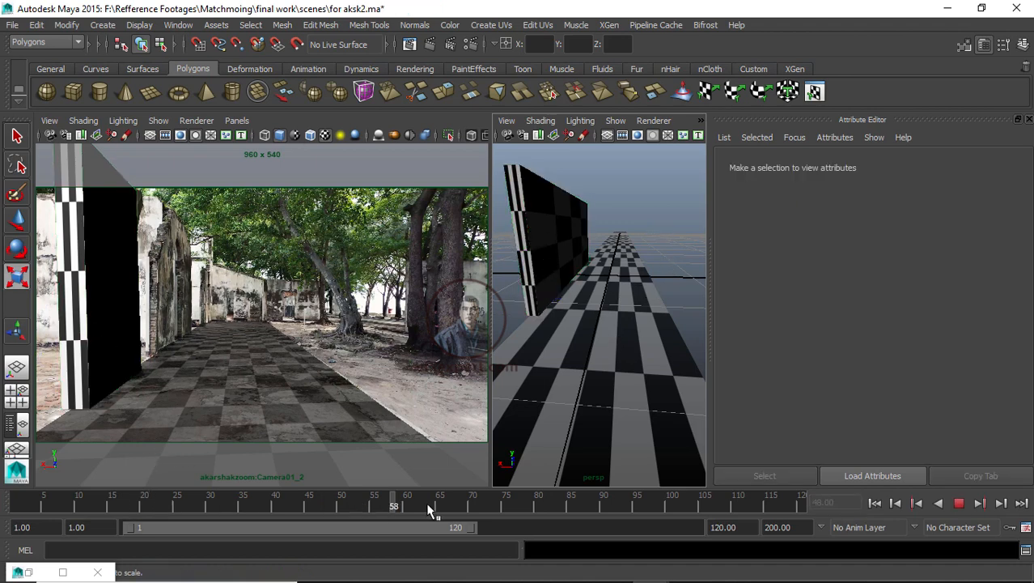
drag(428, 505, 1, 509)
Step: Create a new display layer from the selected wall cube
click(535, 245)
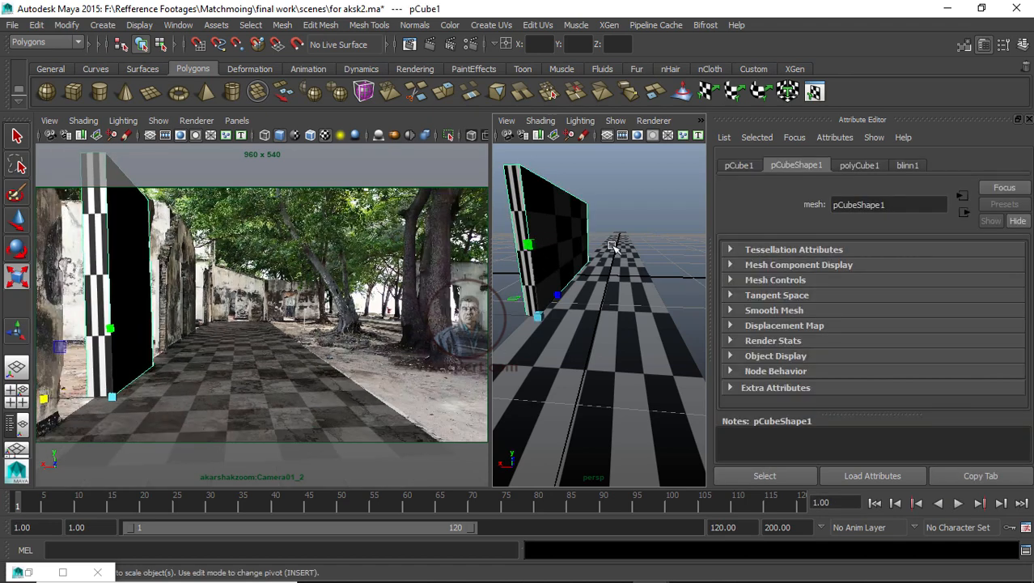
click(1025, 44)
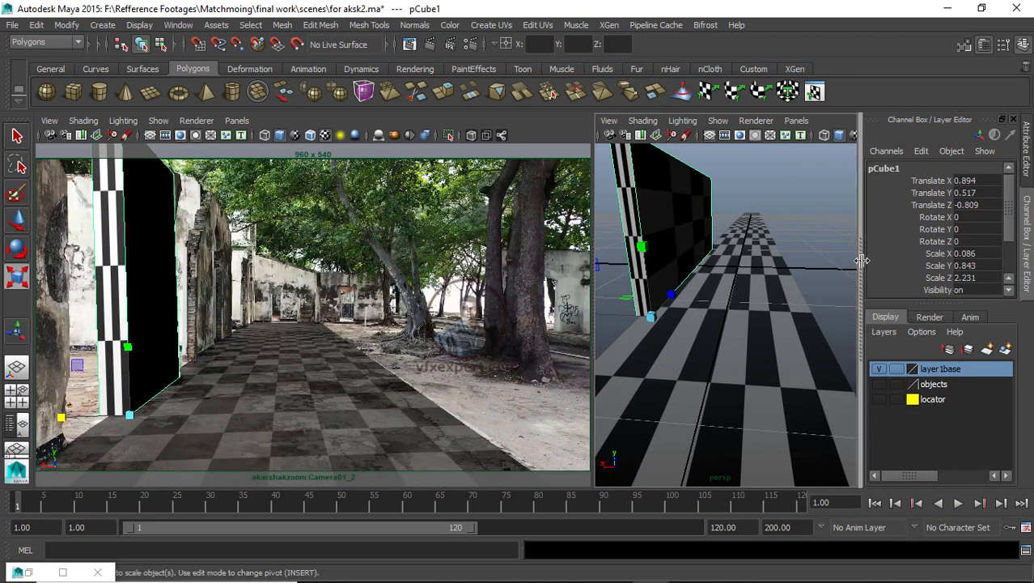
drag(854, 272, 777, 340)
click(1005, 349)
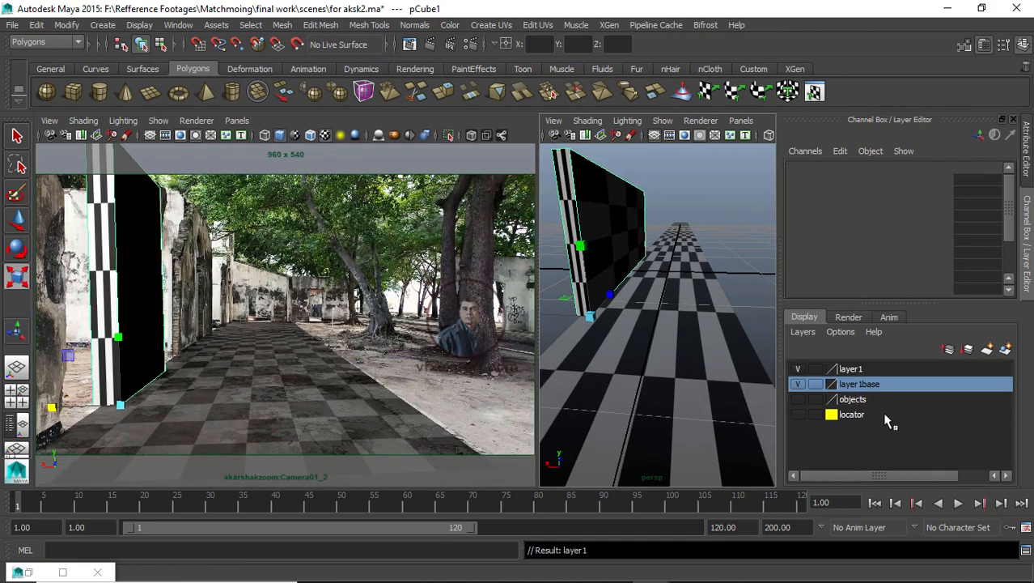
Step: Rename the layer1base display layer to sidewall
double_click(856, 385)
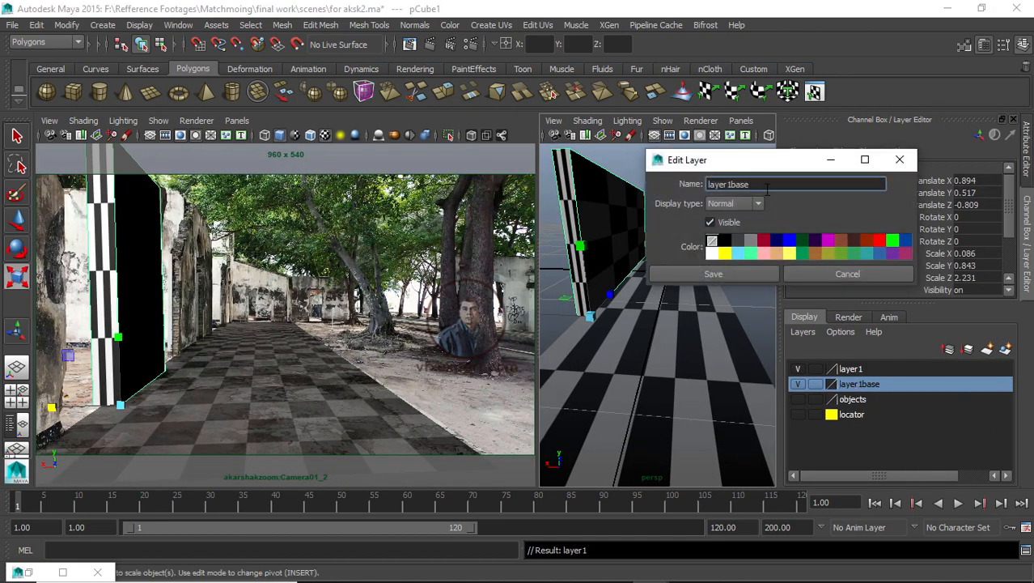
drag(752, 184, 662, 194)
text(sidewall)
click(716, 276)
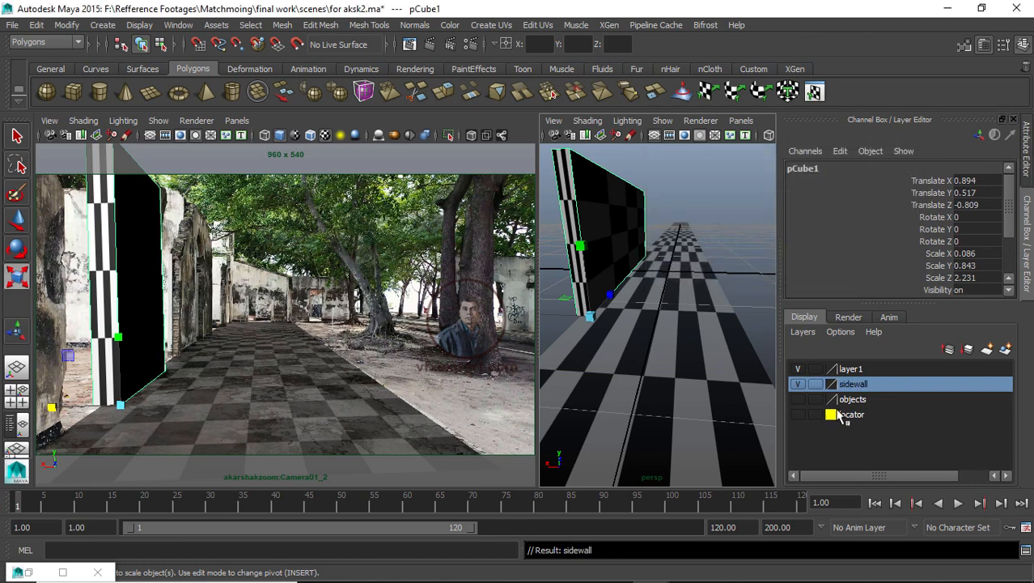
Step: Hide the layer1 display layer, leaving the sidewall layer visible
click(798, 385)
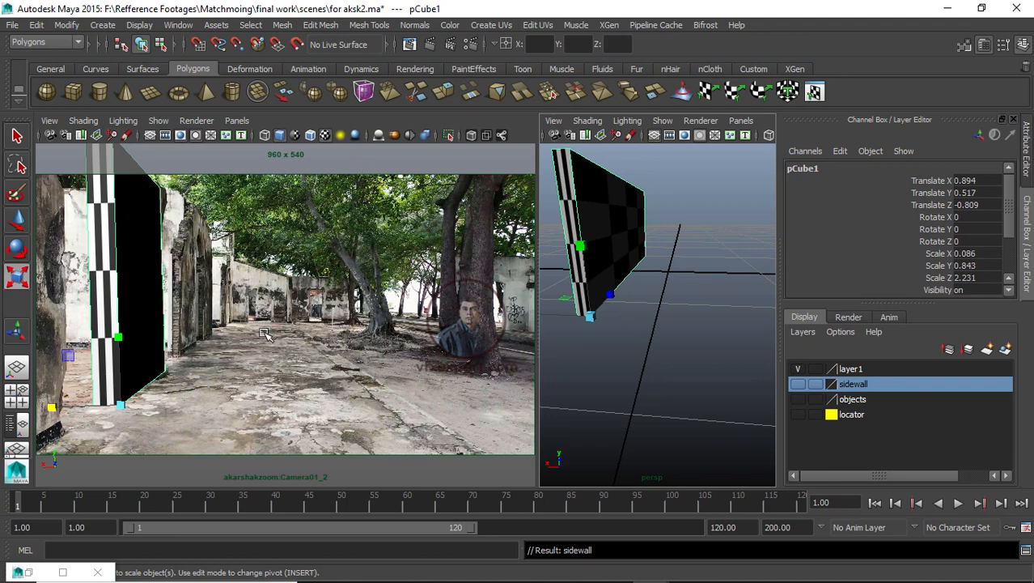
click(798, 384)
click(798, 369)
click(654, 184)
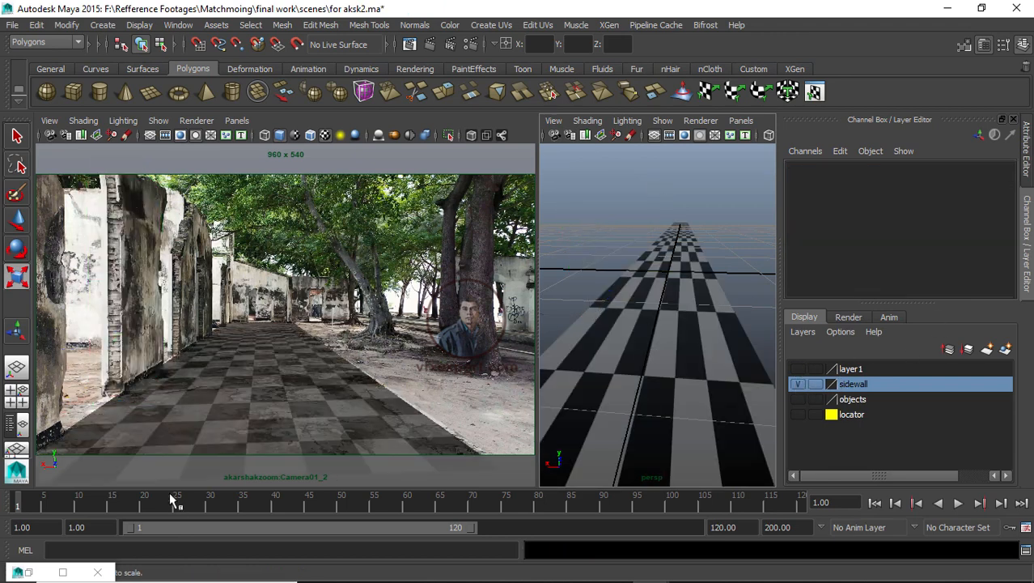
Step: Scrub through the shot to review the ground checker against the plate
mouse_move(171, 501)
mouse_down()
mouse_move(528, 508)
mouse_move(17, 513)
mouse_up()
drag(781, 211, 859, 215)
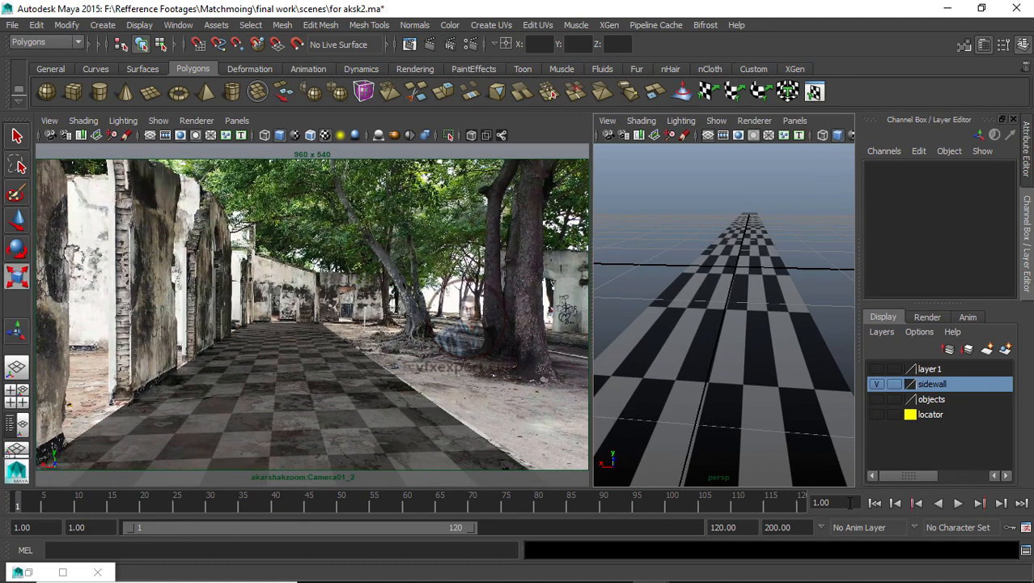
mouse_move(716, 503)
mouse_down()
mouse_move(832, 506)
mouse_move(487, 492)
mouse_move(69, 497)
mouse_move(676, 517)
mouse_move(731, 515)
mouse_move(734, 504)
mouse_move(157, 504)
mouse_move(162, 517)
mouse_move(74, 515)
mouse_move(388, 510)
mouse_move(516, 522)
mouse_up()
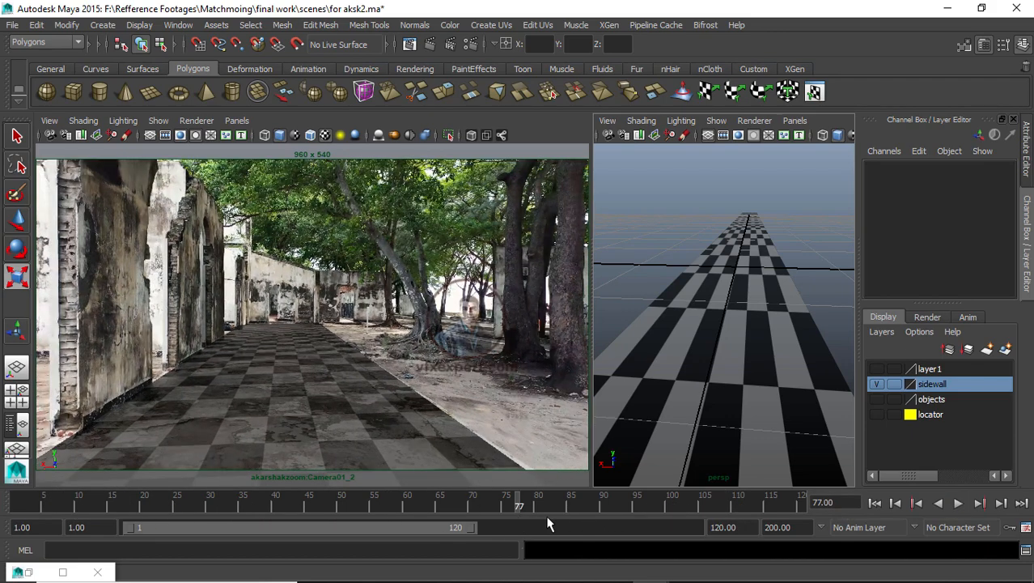
mouse_move(586, 515)
mouse_down()
mouse_move(674, 510)
mouse_move(31, 510)
mouse_up()
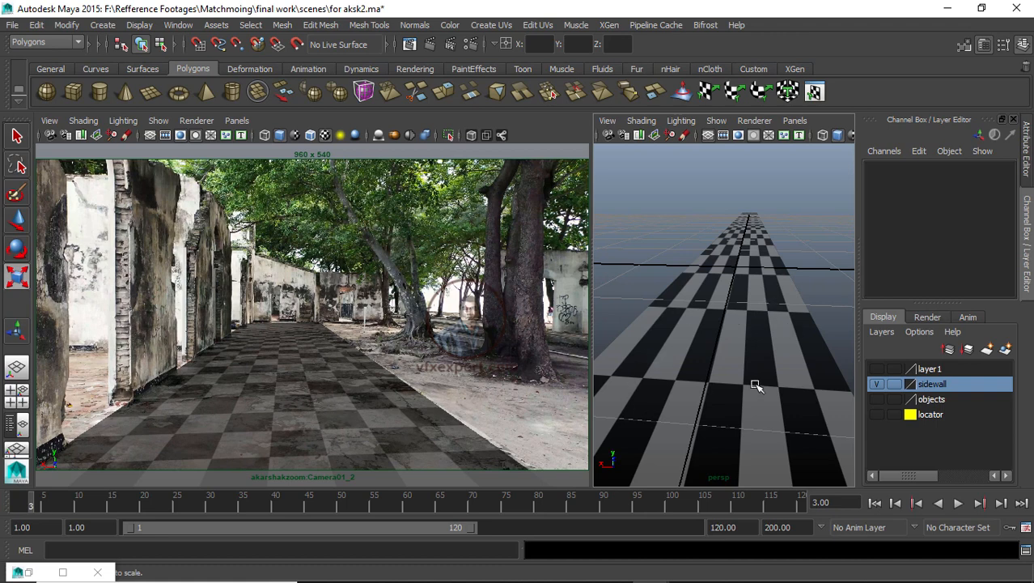
Step: Create a new render layer from the selected ground plane and rename it aksk_base
click(823, 367)
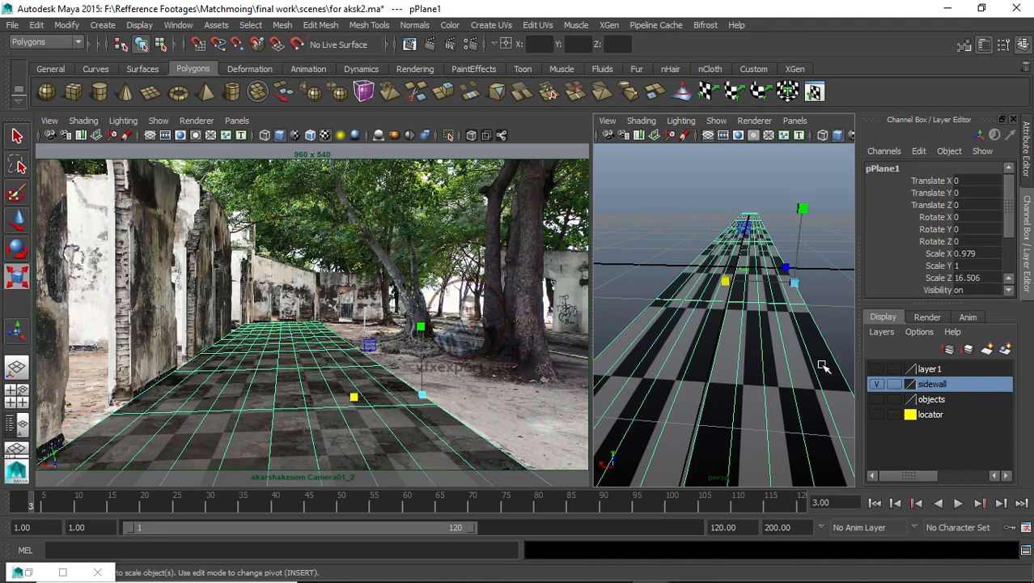
click(927, 316)
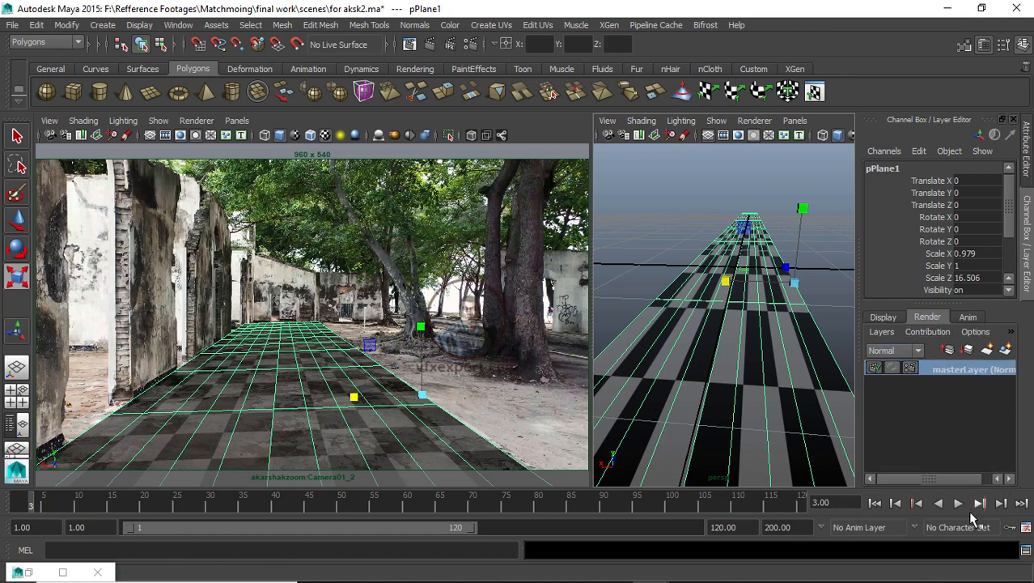
click(1005, 350)
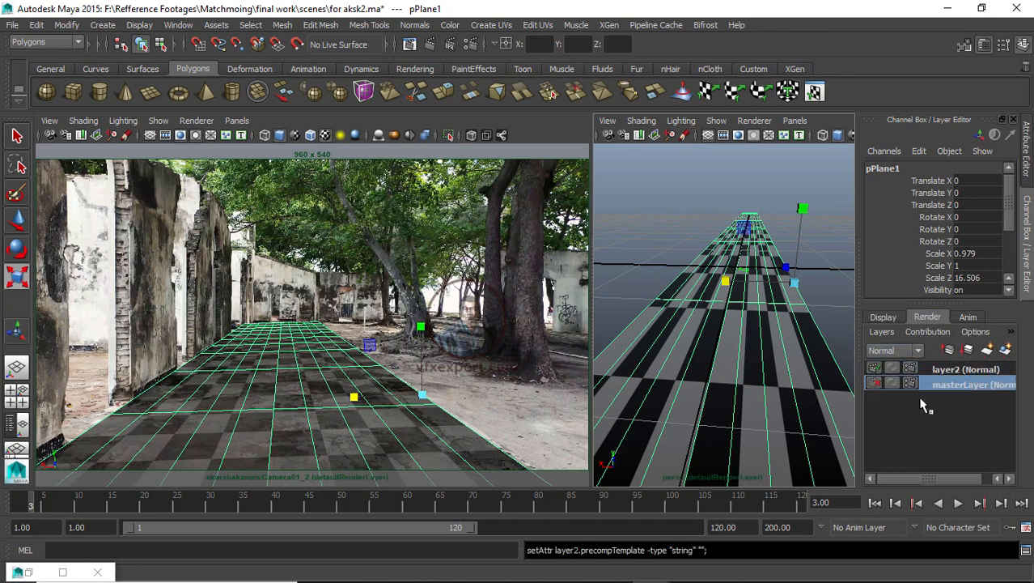
double_click(963, 369)
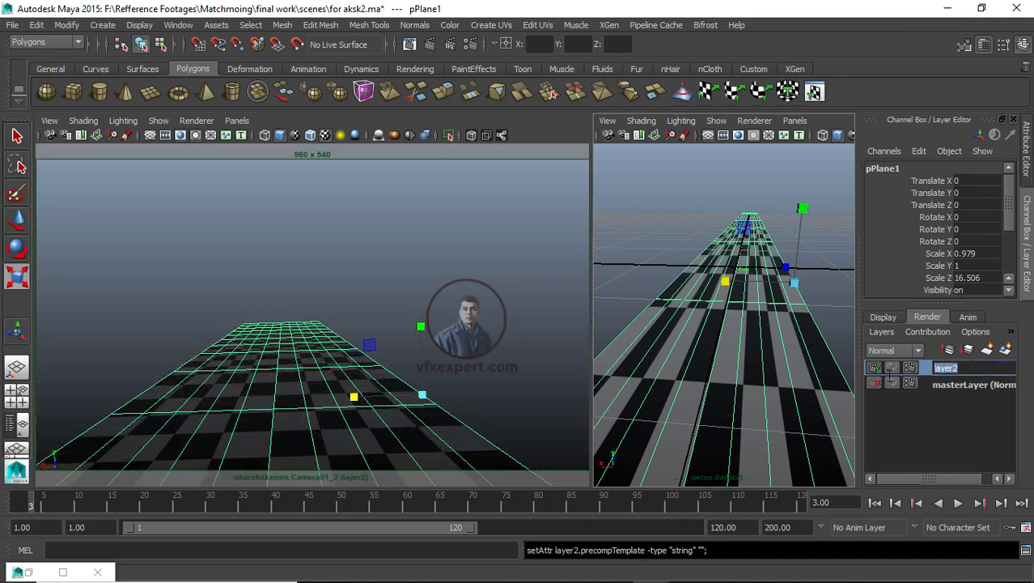
text(aksk_base (Normal)
click(952, 384)
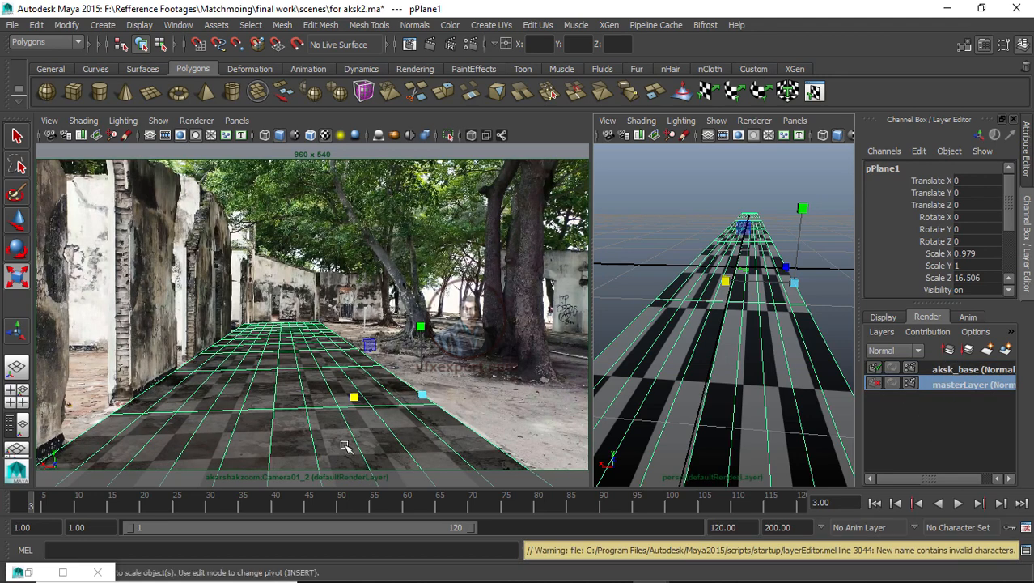
Step: Open the ground plane's lambert2 material and lower its transparency to make it opaque
key(ctrl+a)
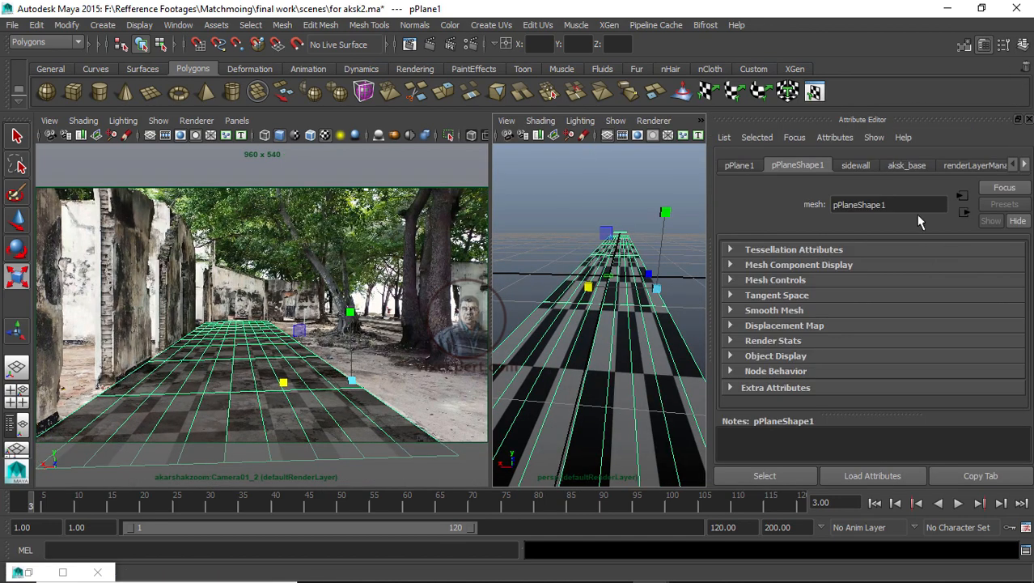
click(1026, 165)
click(1026, 165)
click(983, 165)
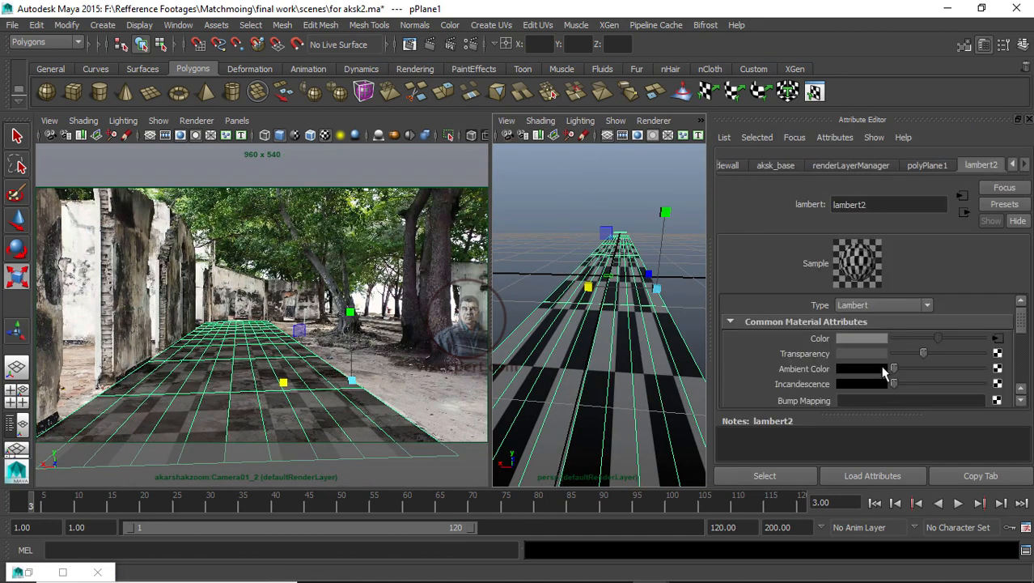
drag(925, 353, 850, 355)
Step: Deselect everything, set the left panel to look through akarshakzoom:Camera01_2 and maximize it
click(643, 174)
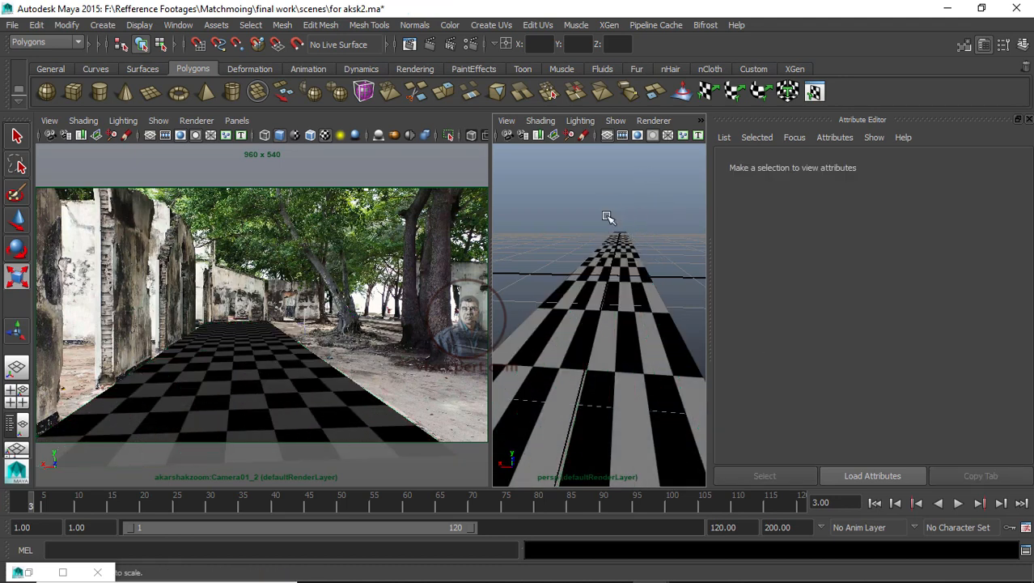
click(237, 120)
mouse_move(288, 132)
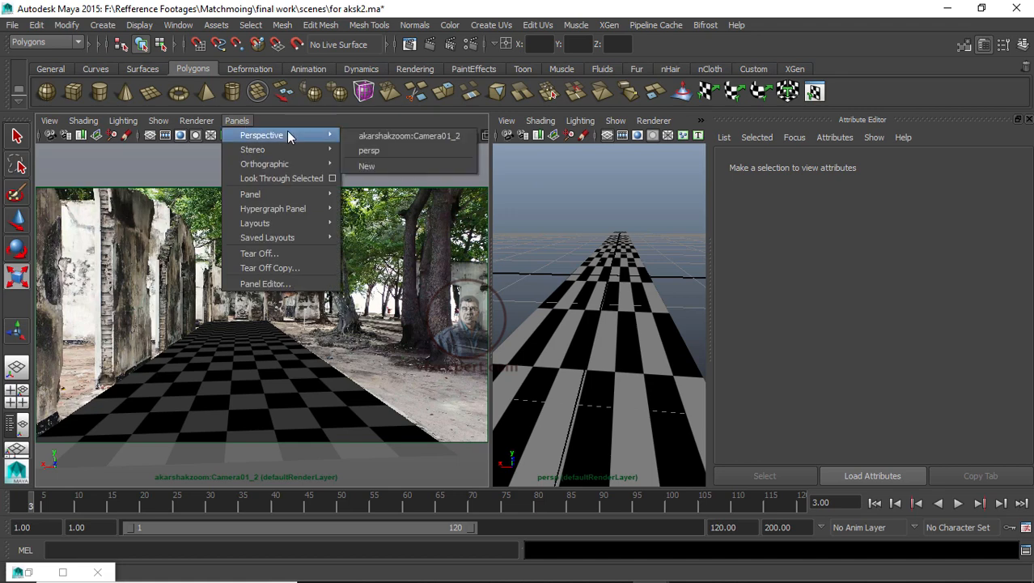
click(393, 136)
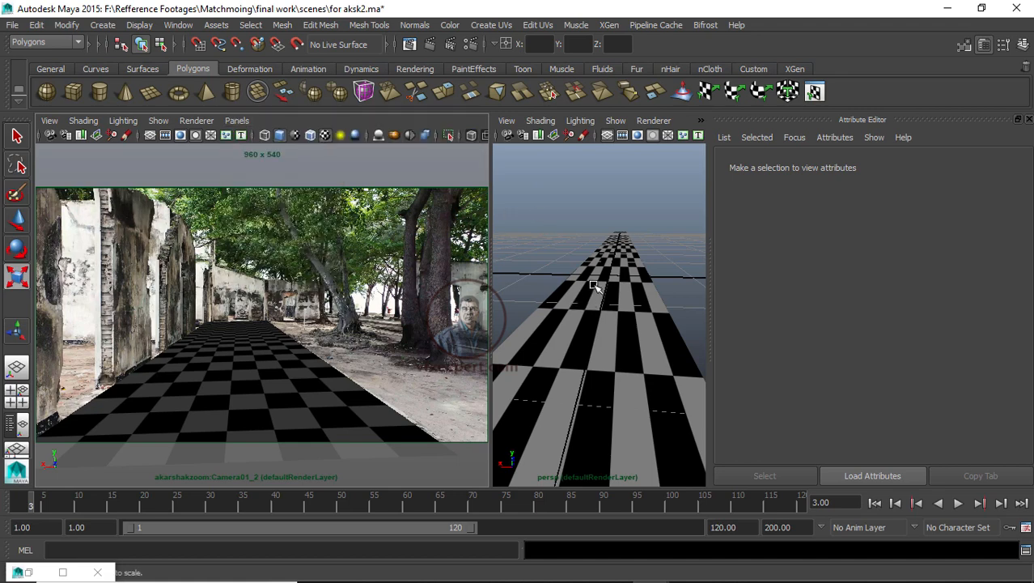
click(237, 120)
click(425, 135)
key(space)
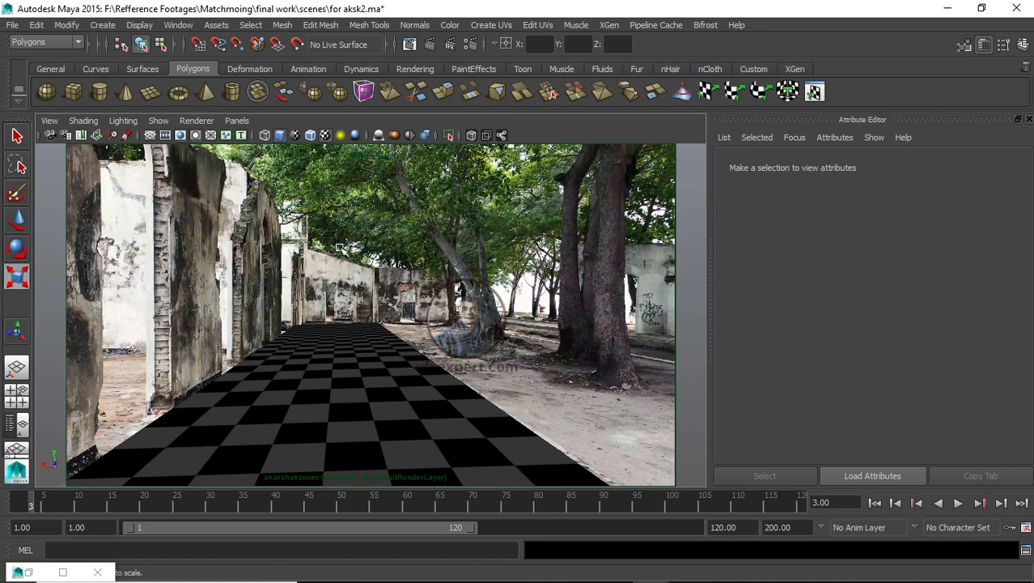
Step: Open the camera's image plane attributes and set its display mode to None
click(51, 134)
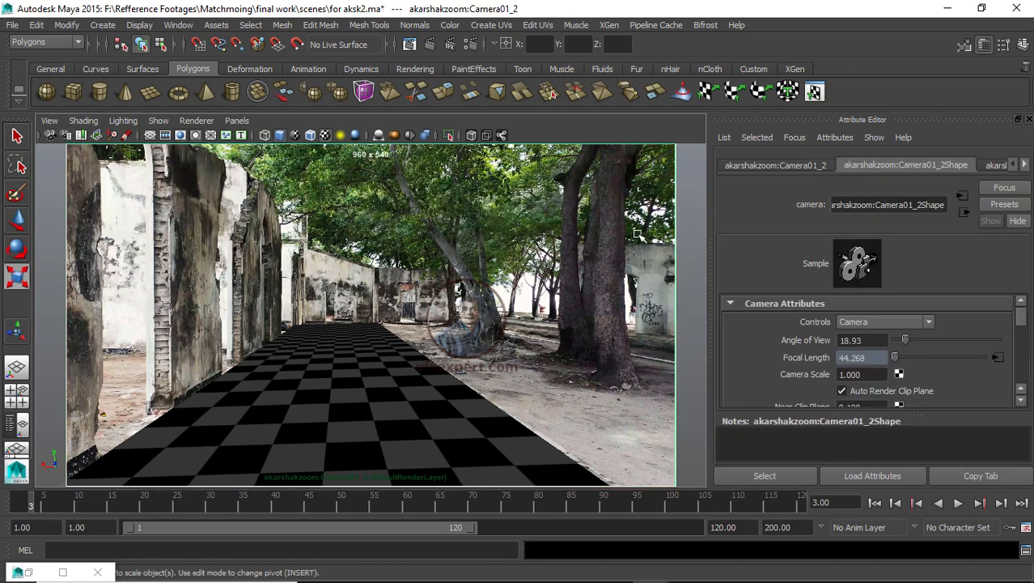
click(428, 45)
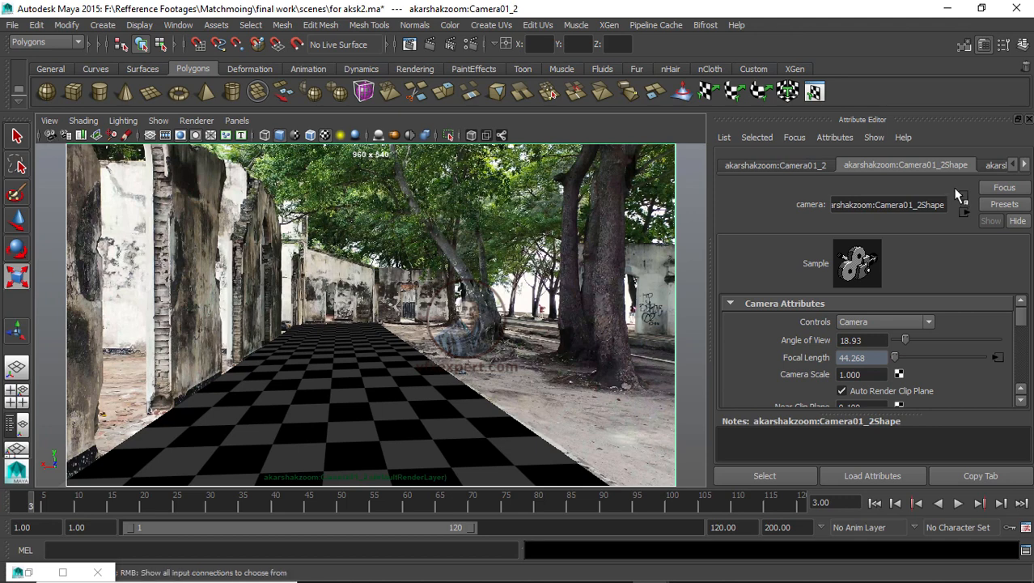
click(1025, 165)
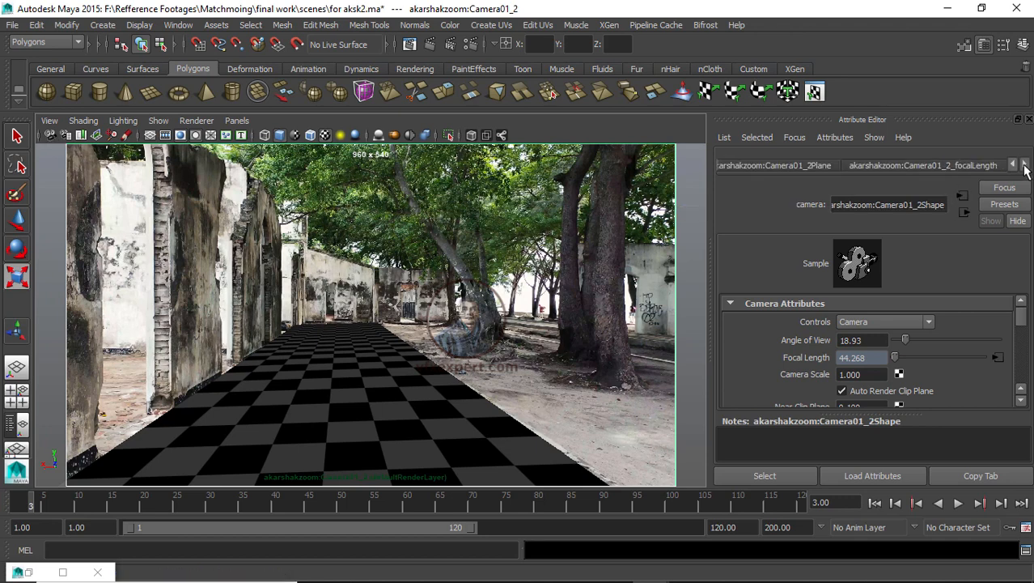
click(803, 166)
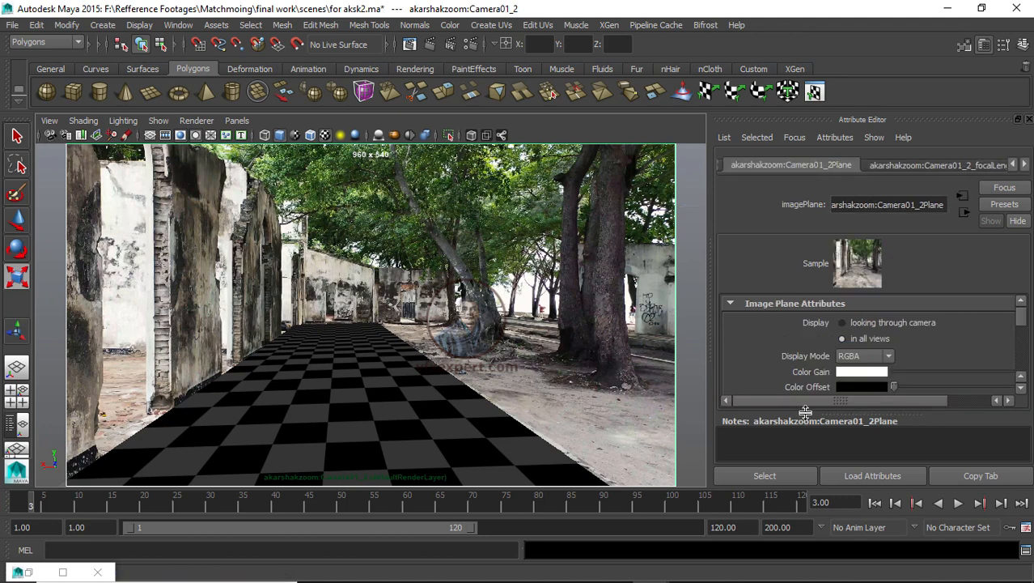
click(842, 357)
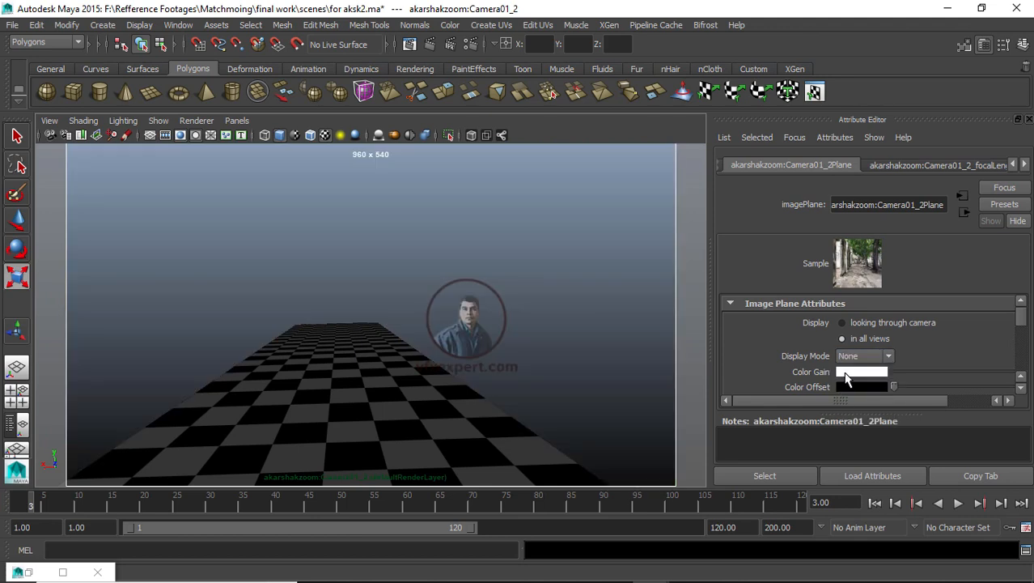
click(845, 369)
Step: Open Render Settings and set the image format to Tiff with name.#.ext frame numbering
click(472, 45)
click(453, 294)
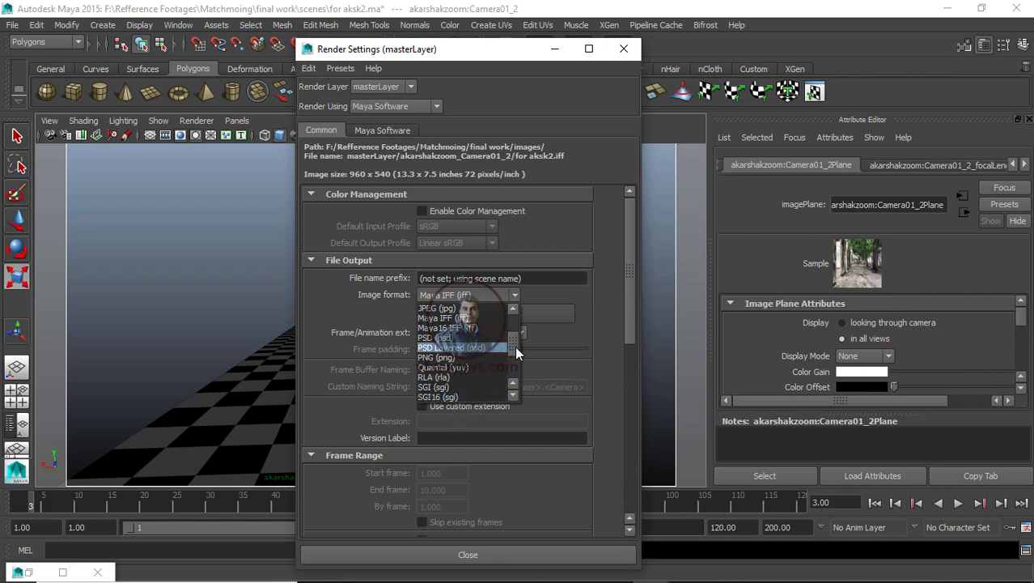
drag(515, 345, 516, 360)
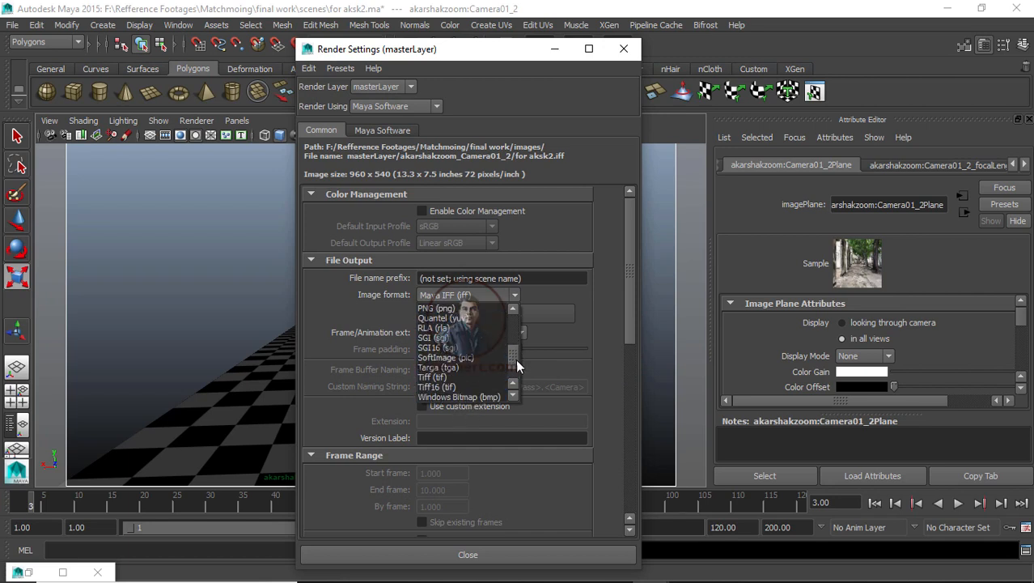
click(438, 378)
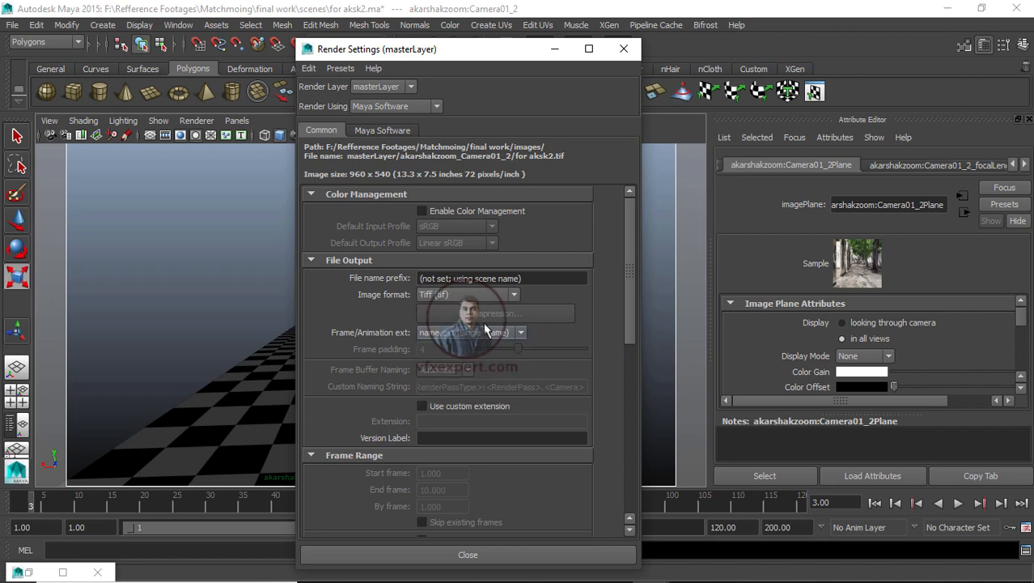
click(512, 332)
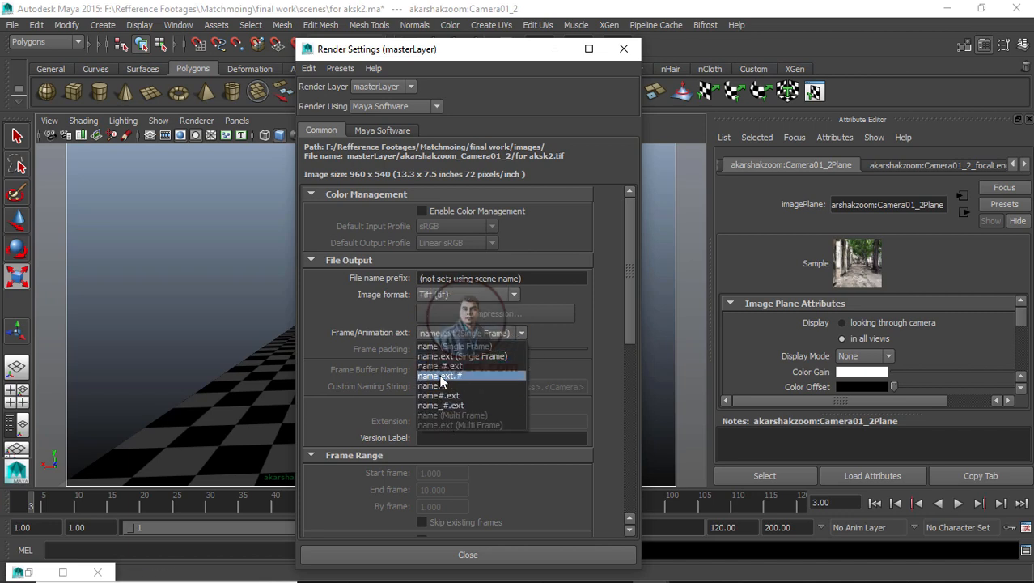
click(455, 366)
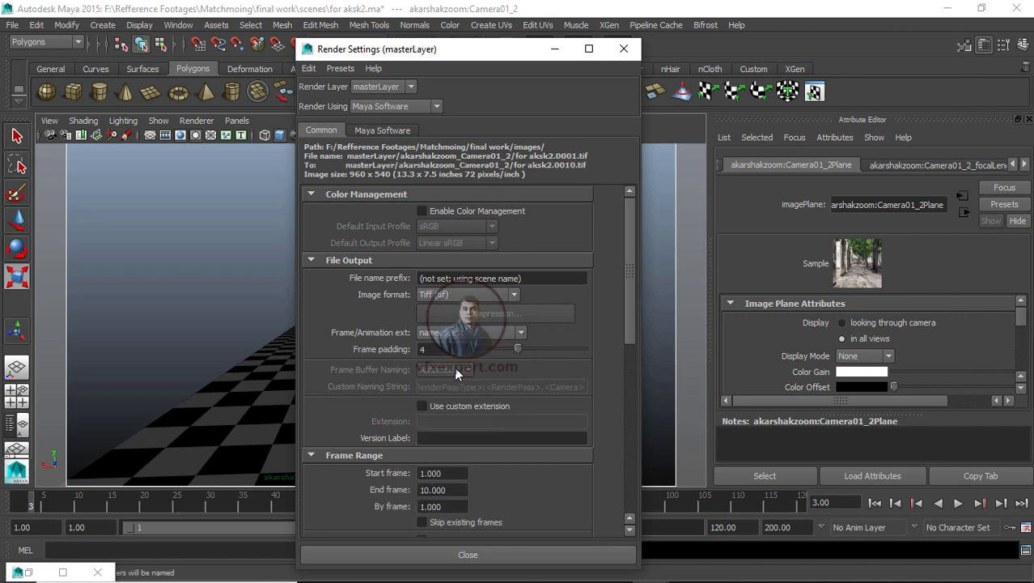
Step: Set the Maya Software anti-aliasing quality to Production quality
click(393, 131)
click(464, 186)
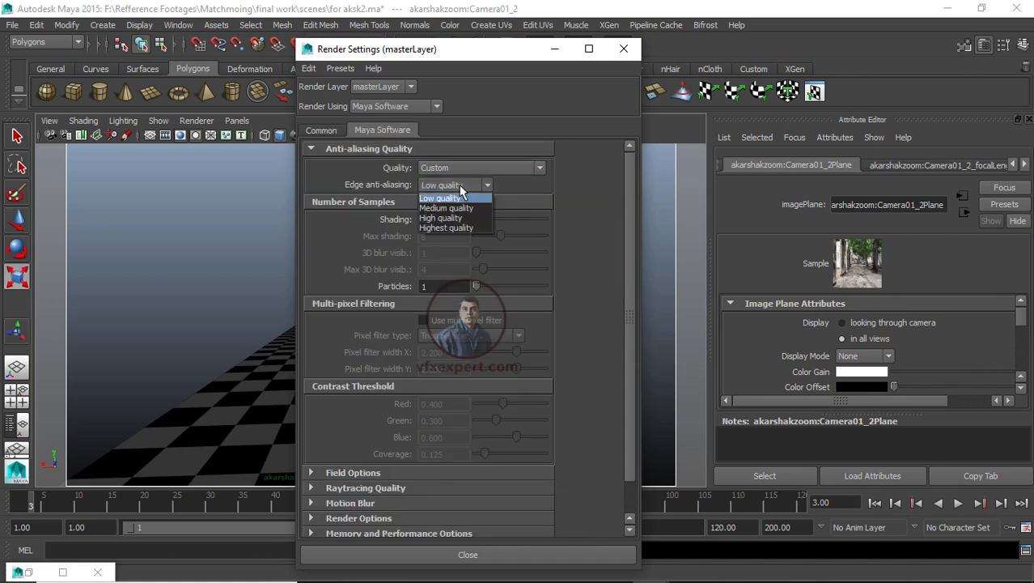
click(495, 168)
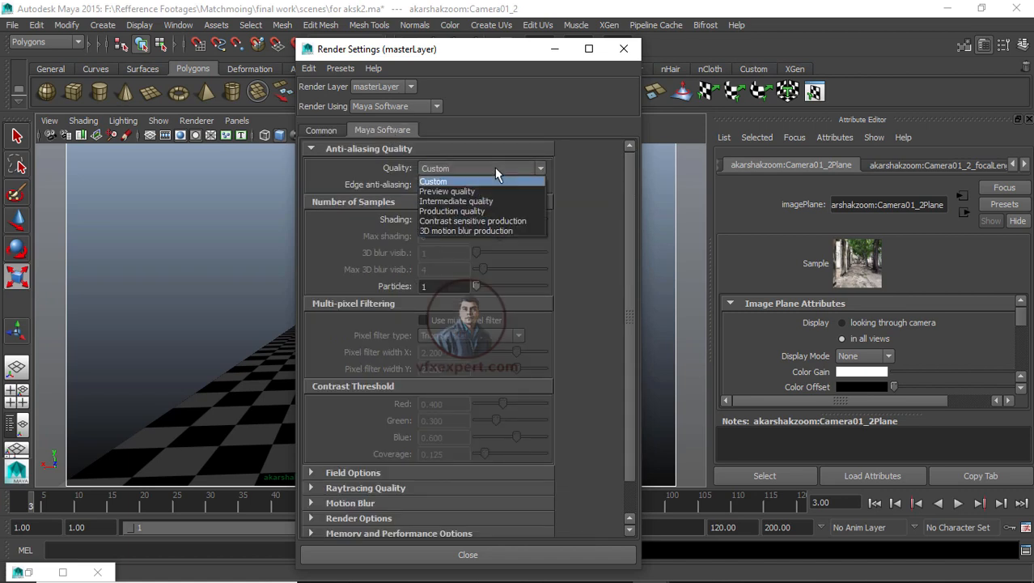
click(452, 210)
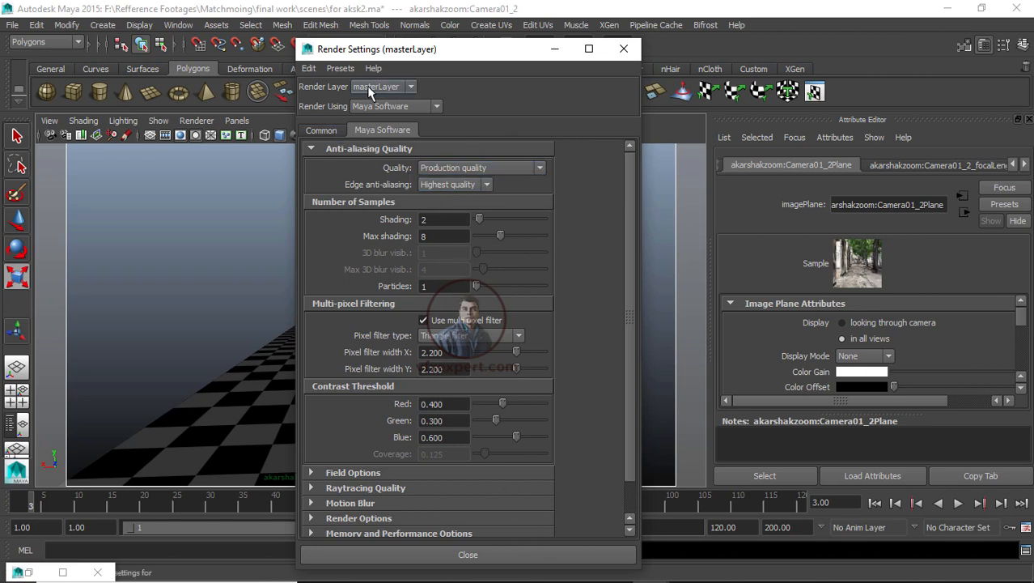
Step: Set the render frame range end frame to 100
click(322, 131)
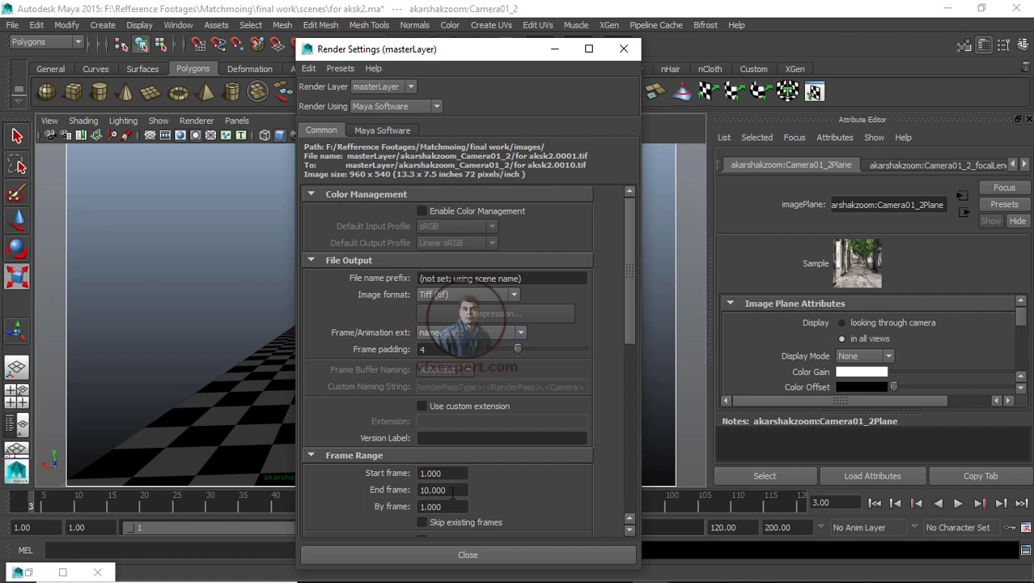
drag(450, 491, 420, 490)
text(10)
click(462, 473)
Step: Set the render image size to 1920 by 1080
drag(631, 338, 642, 512)
double_click(426, 388)
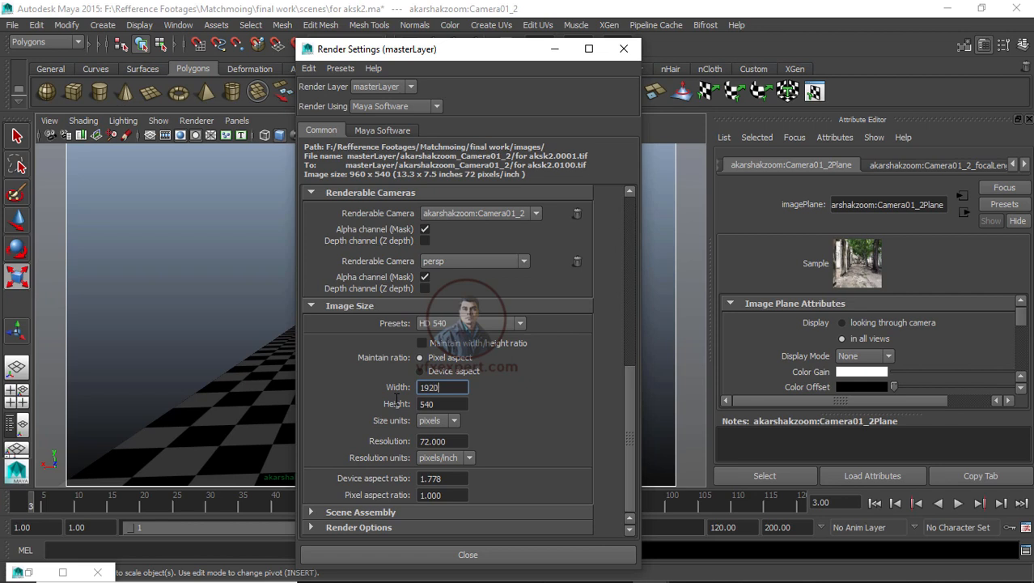
key(Tab)
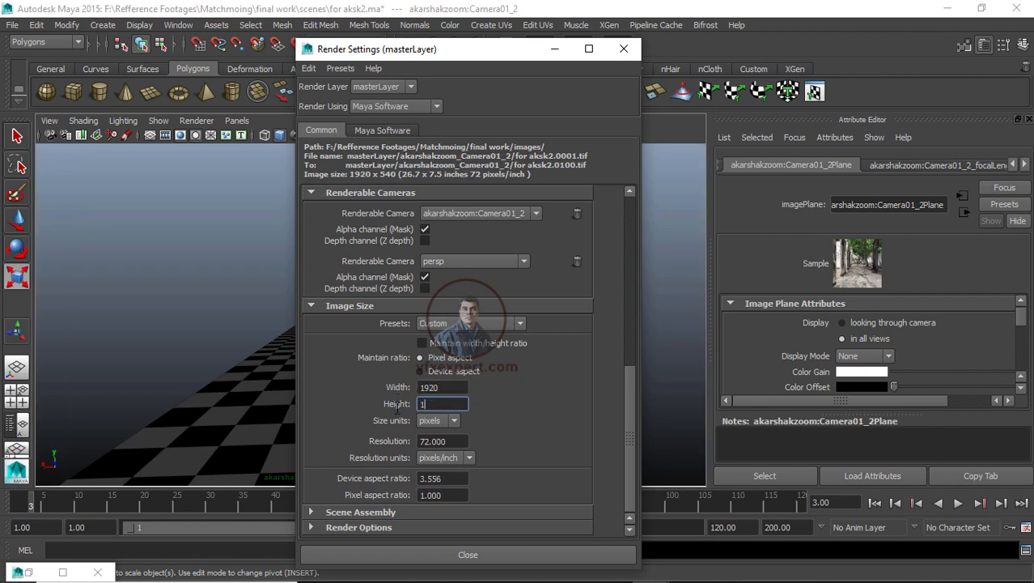
click(451, 387)
Step: Turn on the resolution gate in the camera view
drag(434, 58, 699, 336)
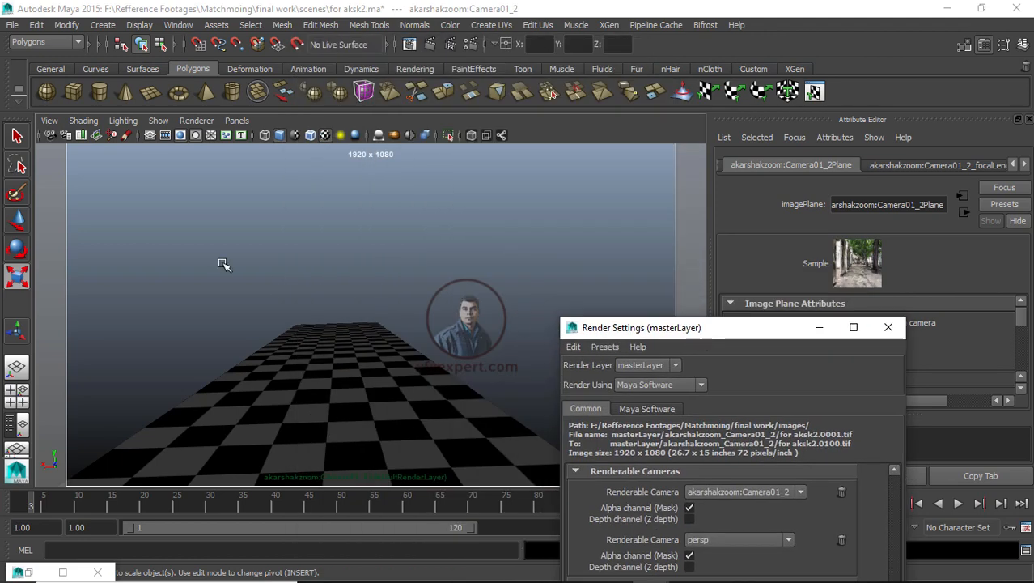
click(167, 136)
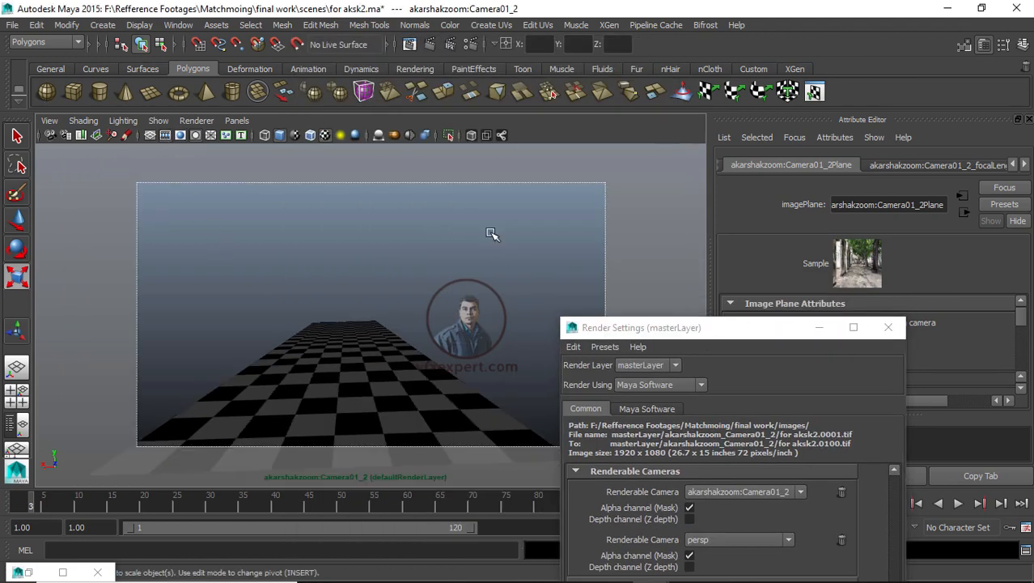
drag(697, 324, 417, 108)
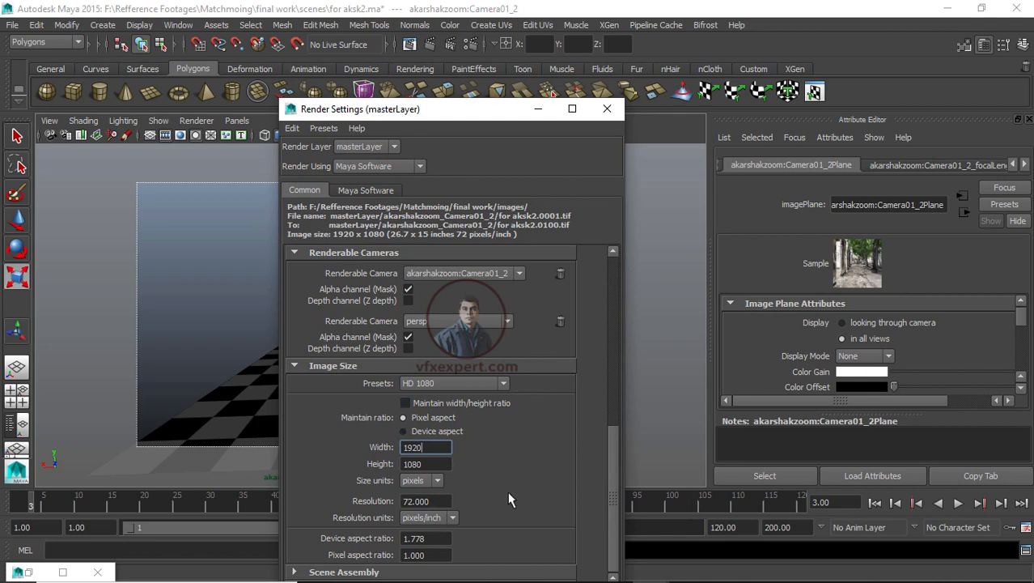
Step: Remove persp from the renderable cameras, keeping akarshakzoom:Camera01_2 as the render camera
scroll(617, 465, up, 5)
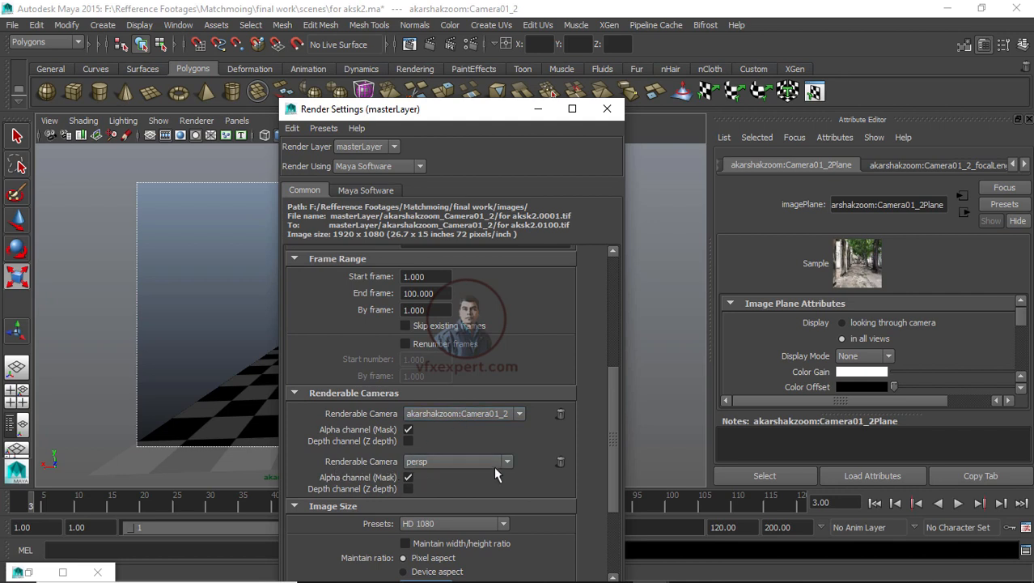
click(561, 462)
click(477, 414)
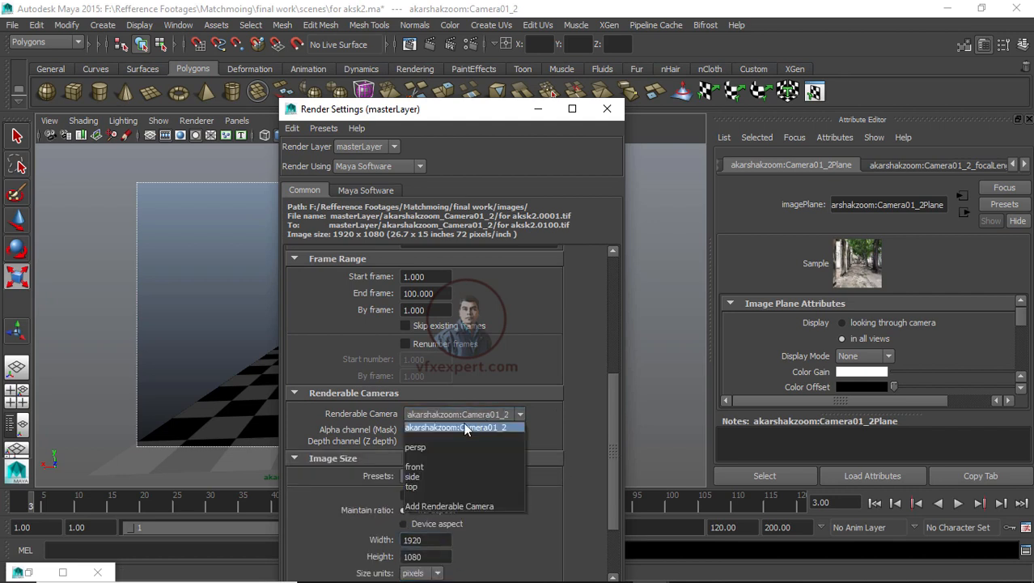
click(474, 427)
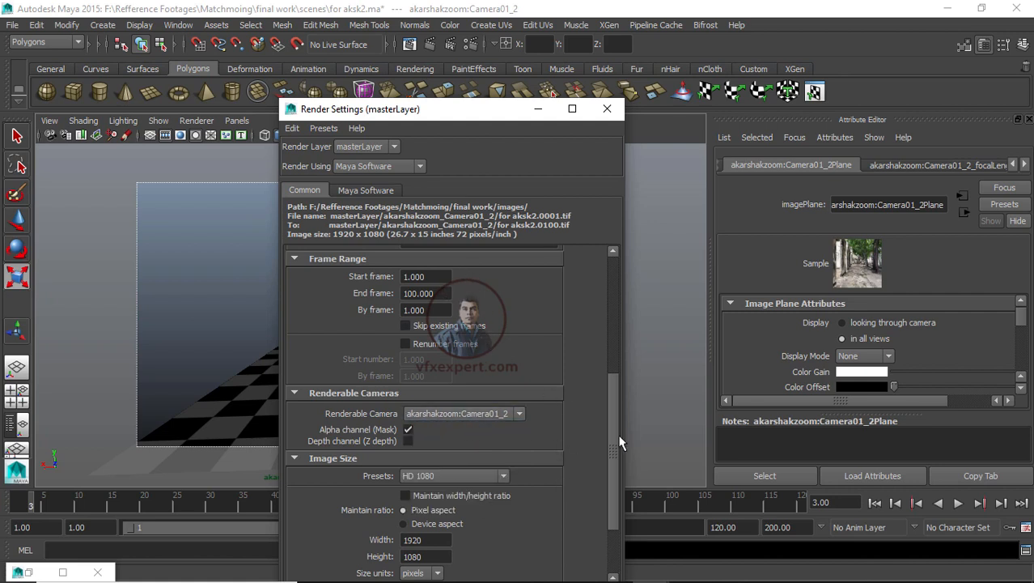
Step: Set the current frame to 1 and scroll back through the render settings
drag(22, 511, 2, 512)
drag(614, 460, 595, 446)
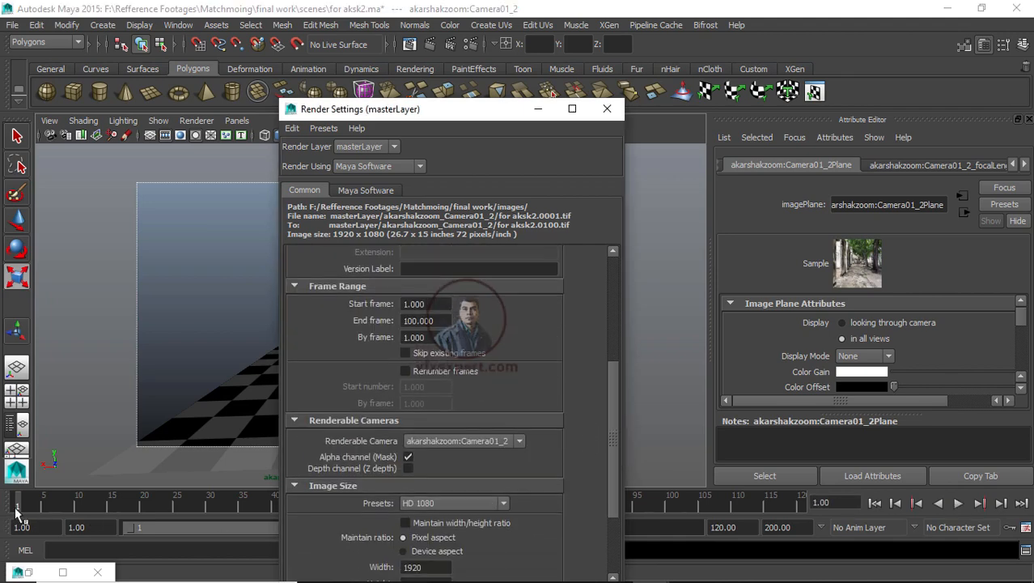
mouse_move(613, 380)
mouse_down()
mouse_move(607, 277)
mouse_move(611, 371)
mouse_up()
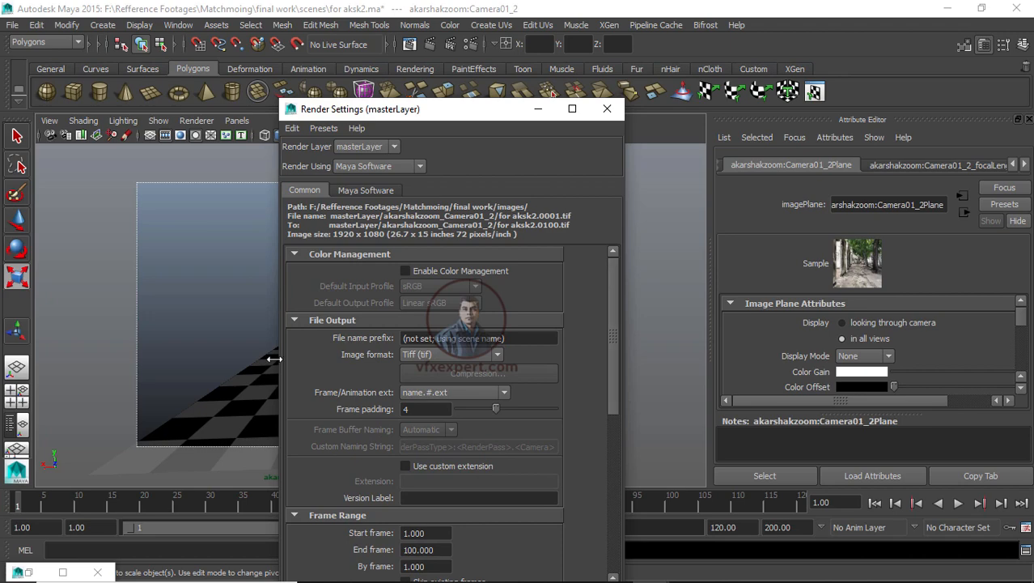
Step: Close the render settings and start a Batch Render of the scene
drag(475, 115, 505, 38)
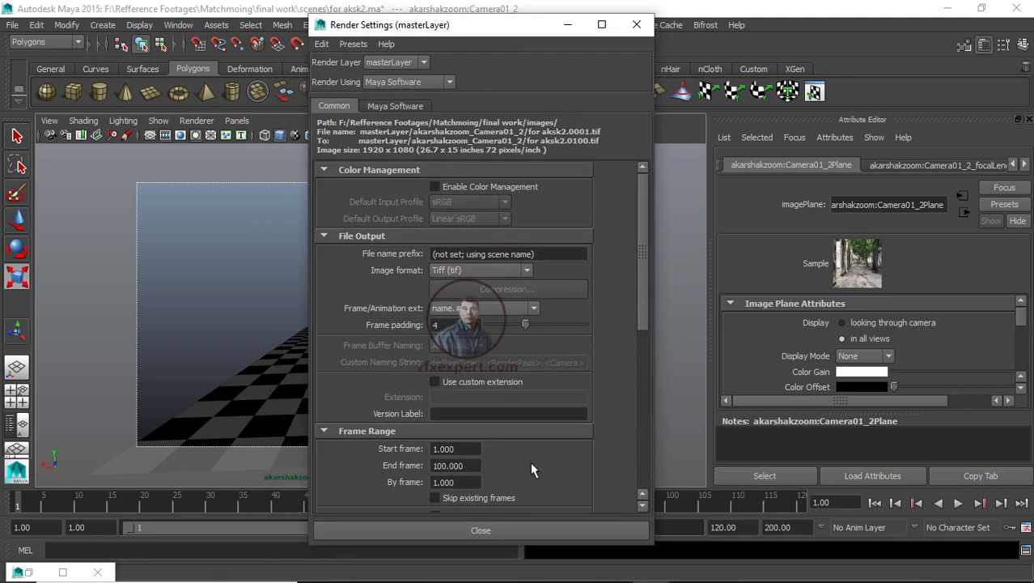
click(542, 530)
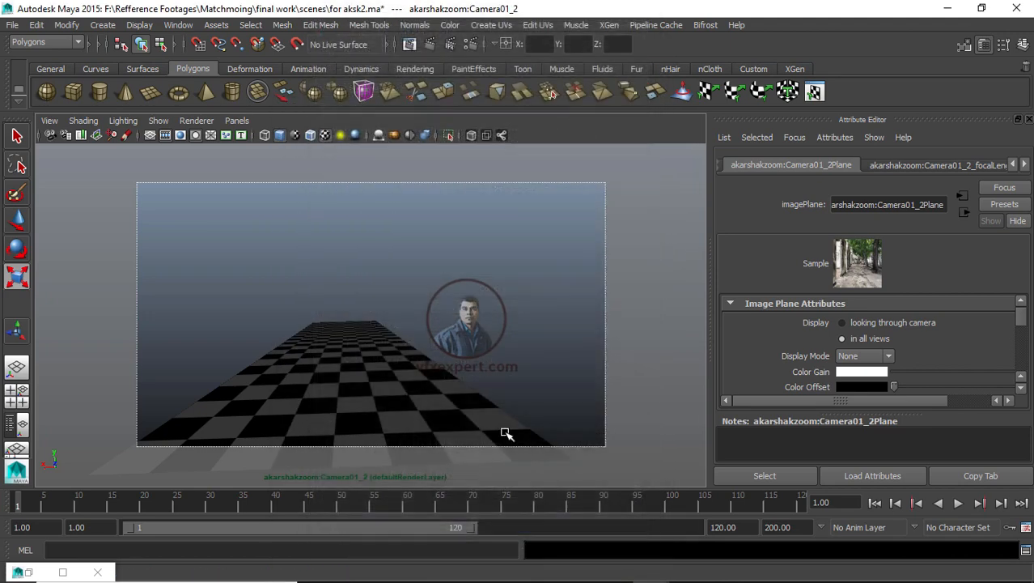
click(46, 42)
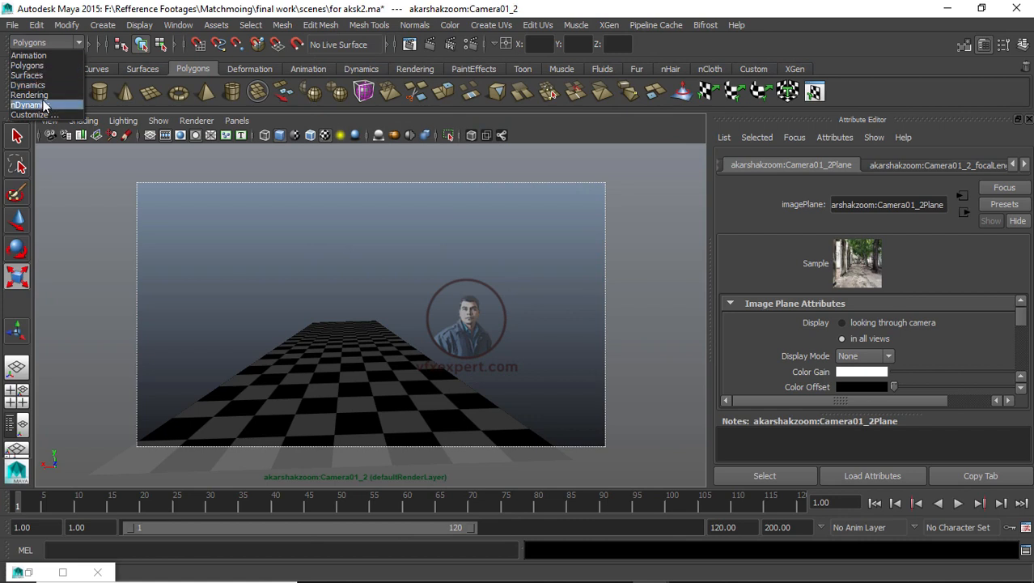
click(37, 95)
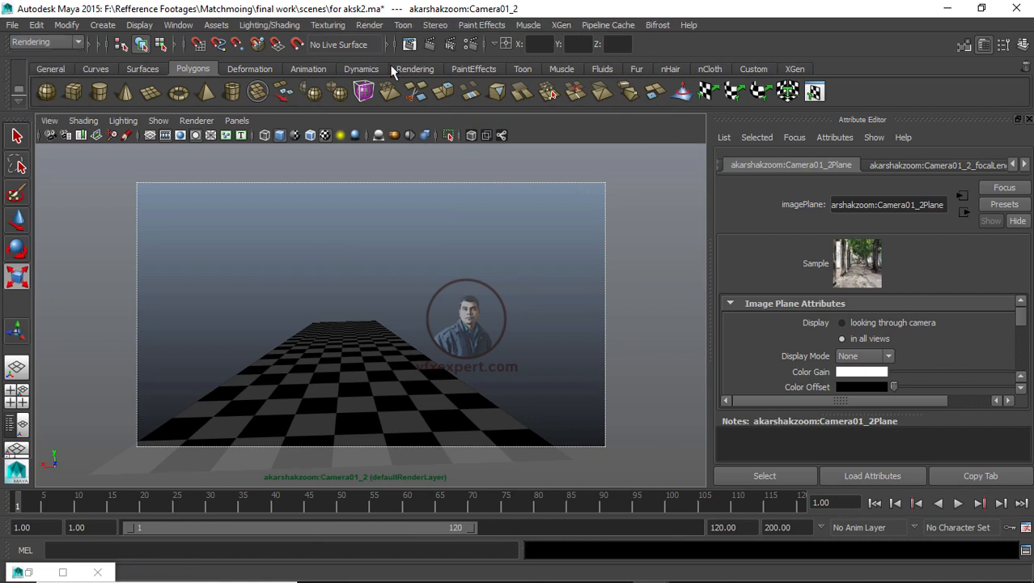
click(369, 25)
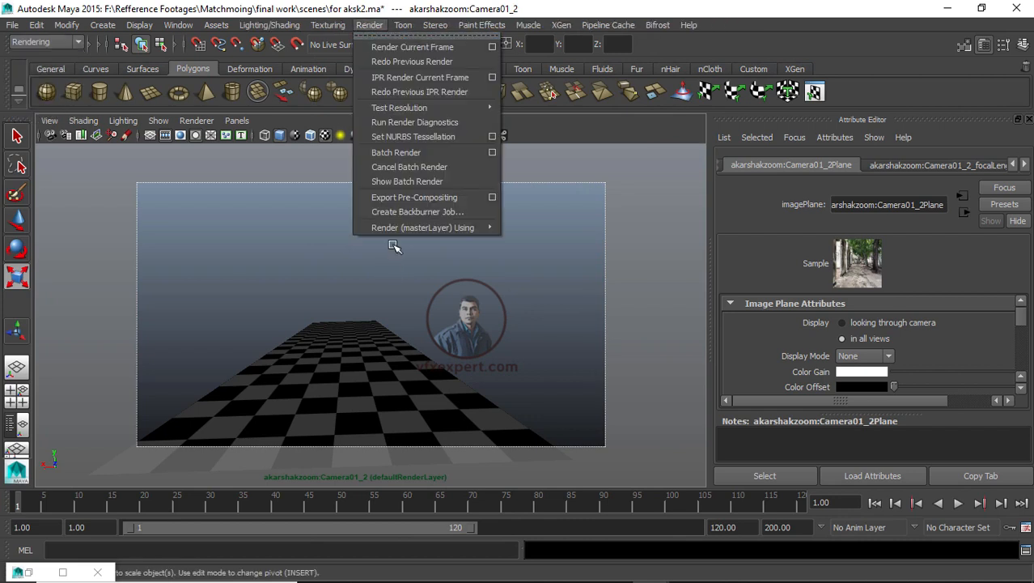
click(398, 152)
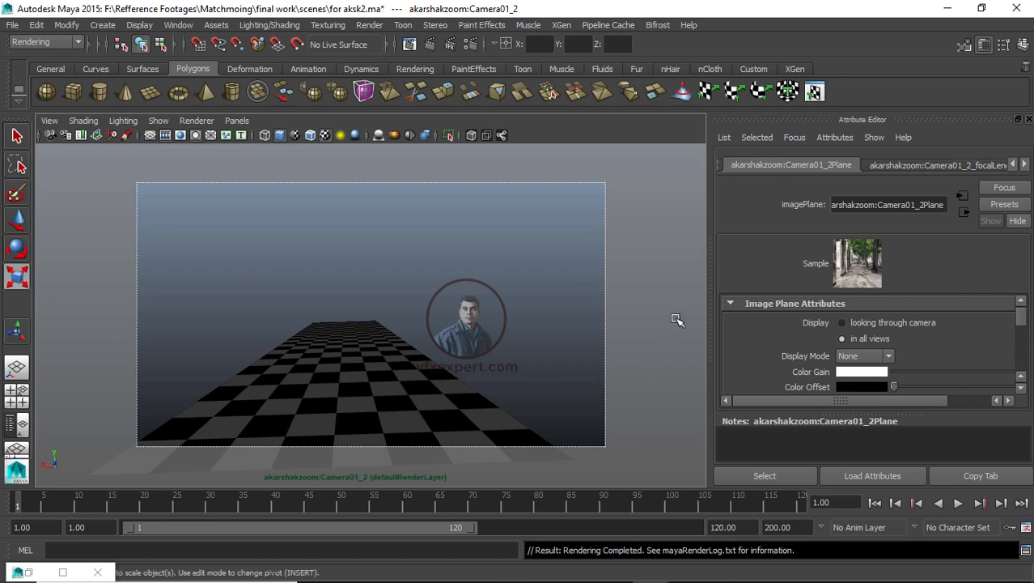
Step: Save the scene as for aksk2_final.ma
click(13, 25)
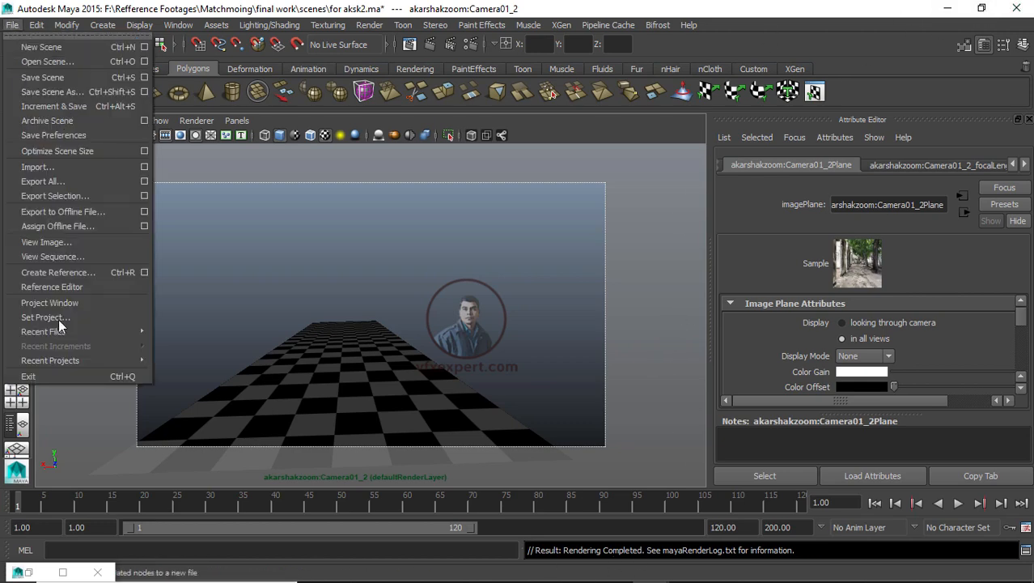
click(71, 91)
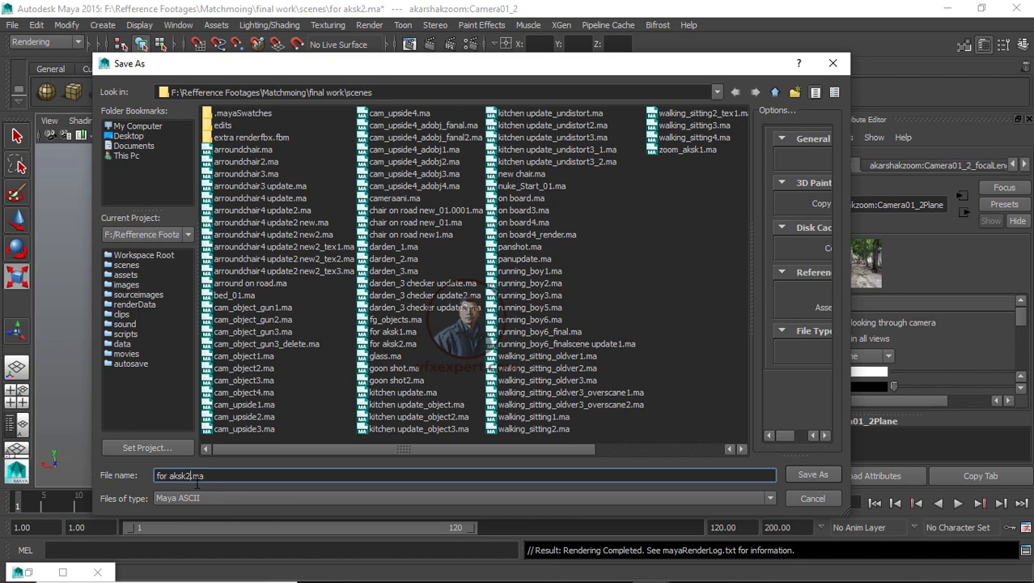
text(_final)
click(814, 474)
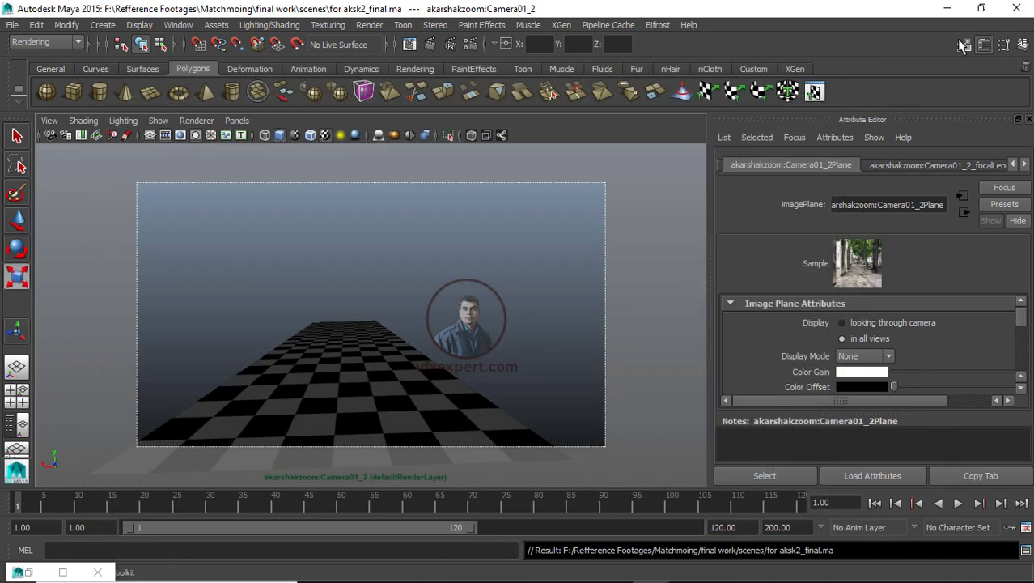
click(948, 9)
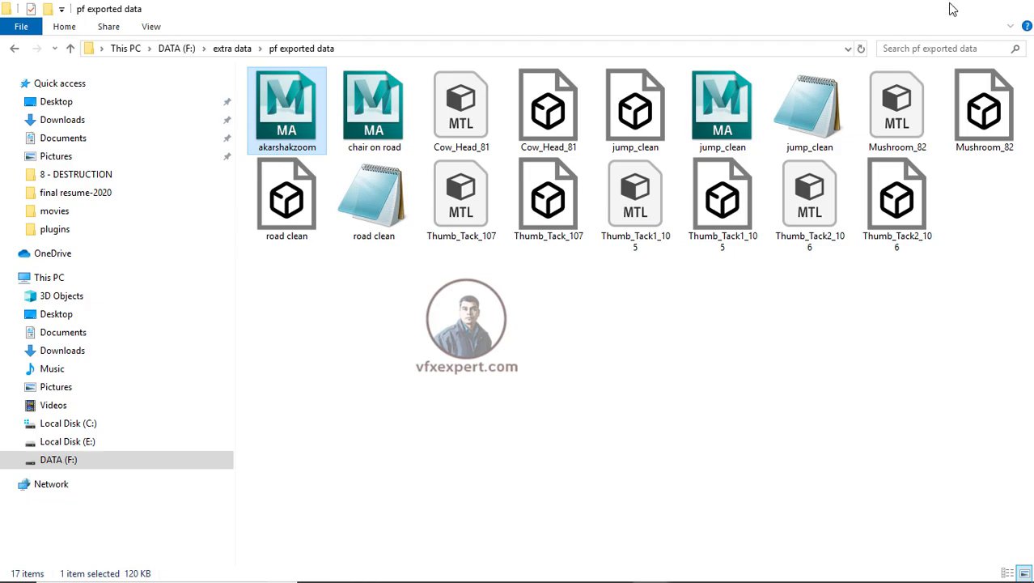
click(947, 9)
click(423, 9)
right_click(541, 140)
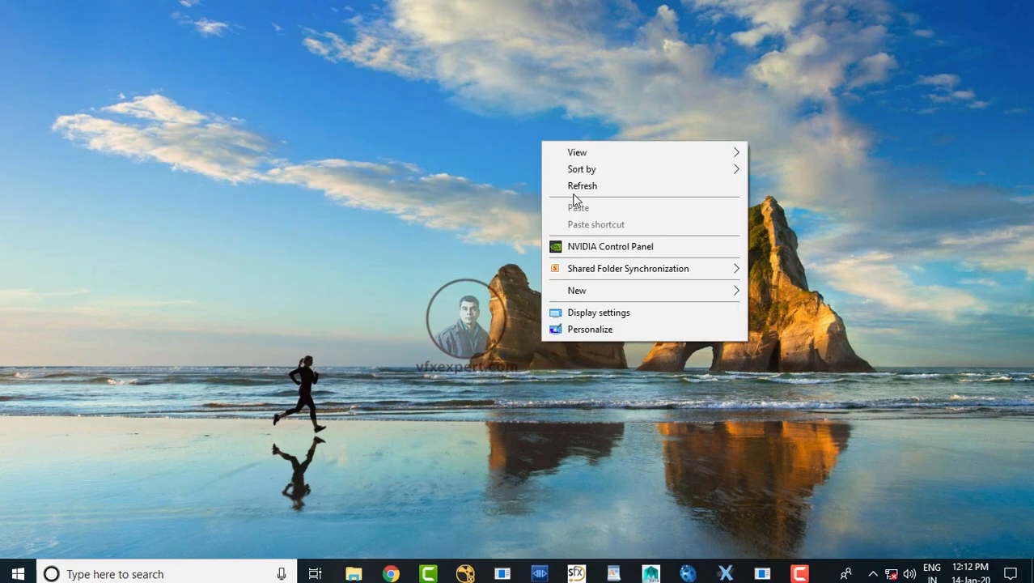
click(571, 185)
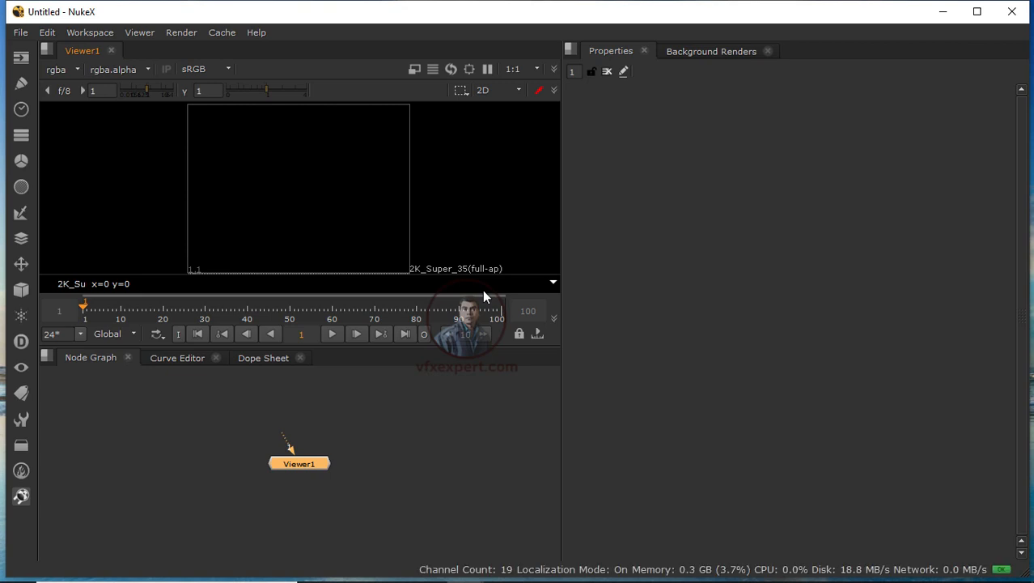
Step: In NukeX, read in the akarshakzoom.#####.tif image sequence from the new footages/zoom shot folder
click(408, 448)
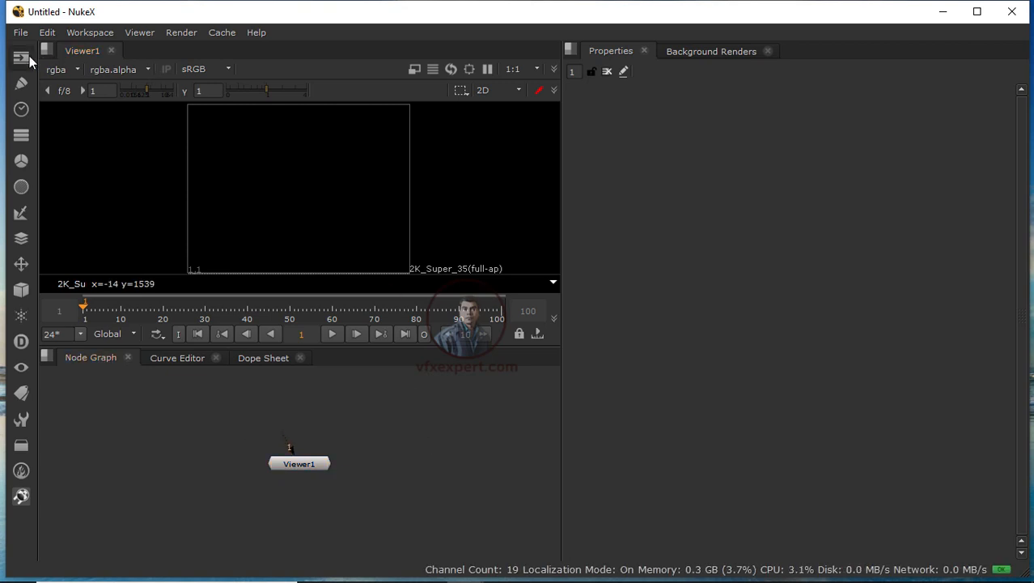
click(28, 60)
click(80, 63)
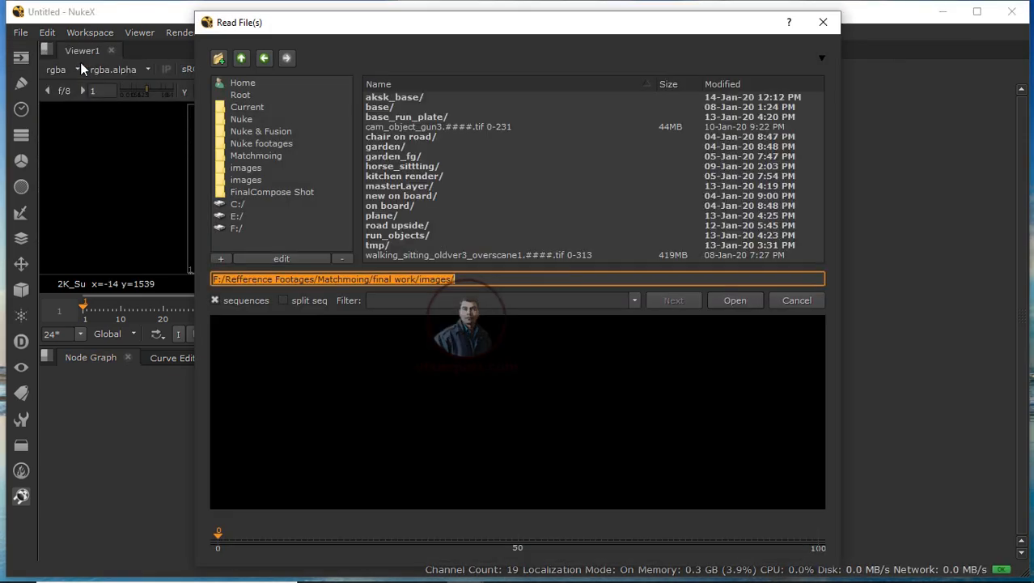
click(264, 157)
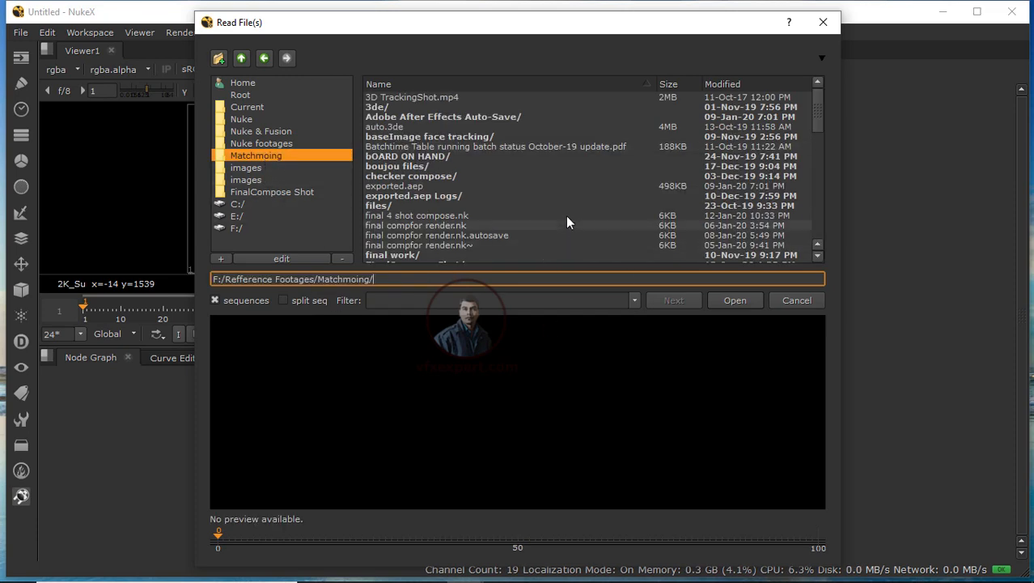
scroll(480, 225, down, 5)
scroll(479, 229, down, 4)
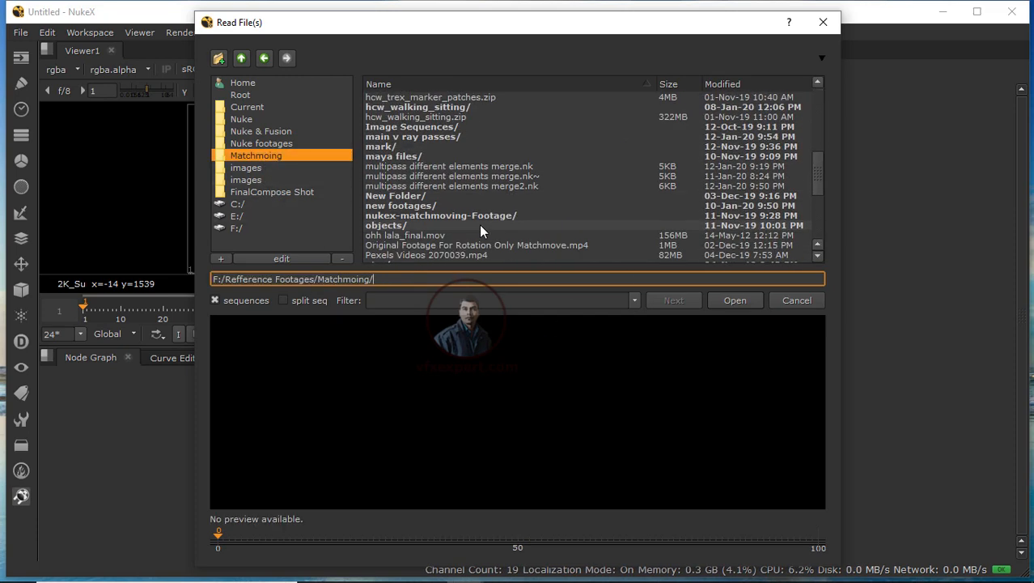
double_click(425, 206)
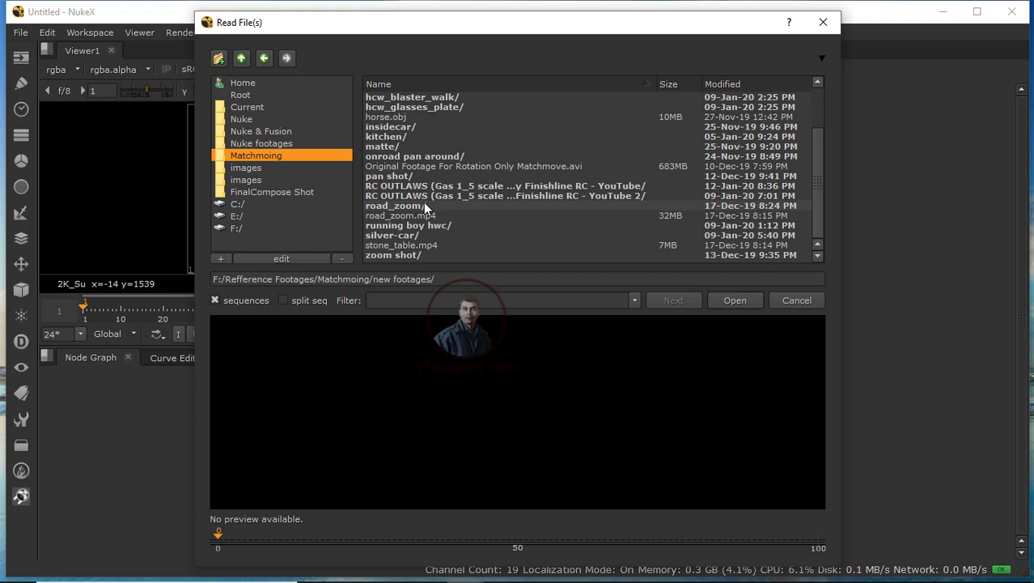
double_click(415, 256)
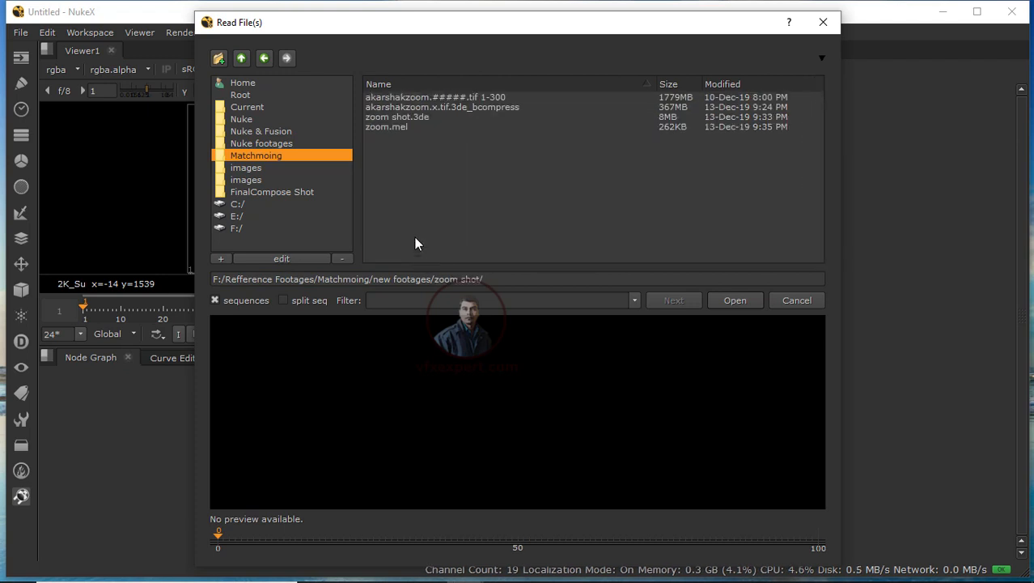
click(481, 97)
click(735, 301)
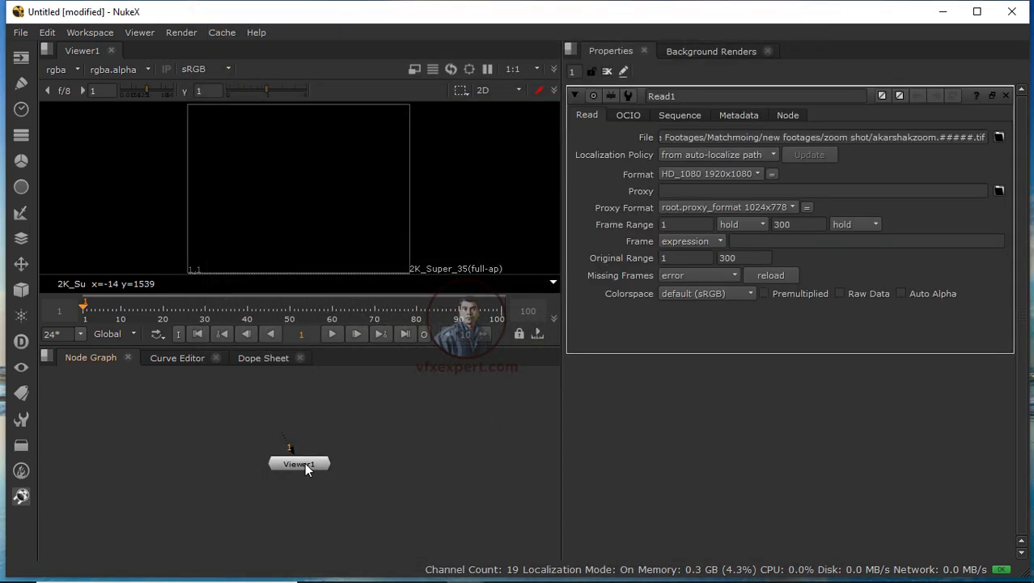
Step: Connect the footage Read node to the viewer and set the playback out point to frame 100
drag(304, 463, 331, 502)
drag(375, 415, 323, 414)
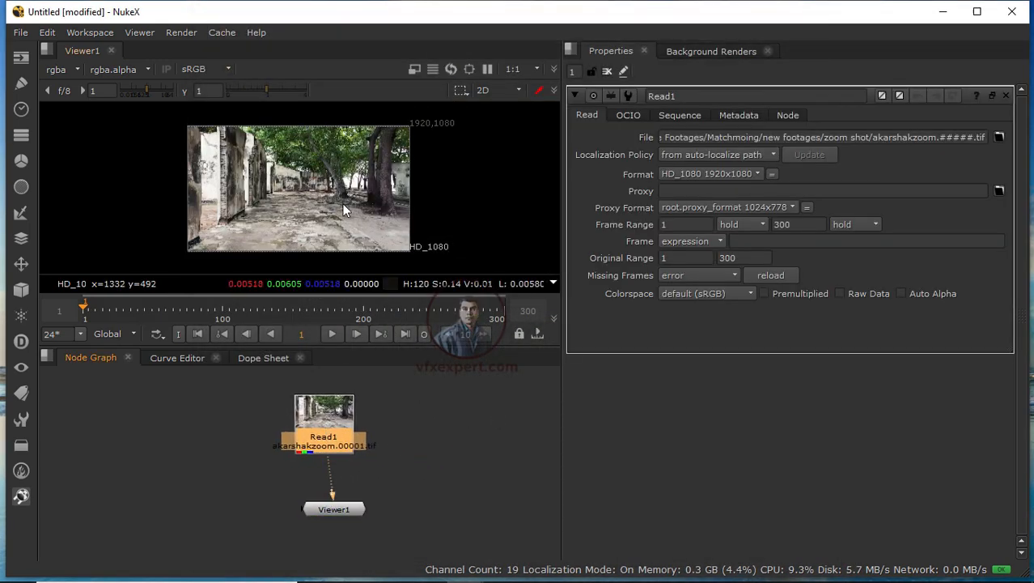
click(428, 449)
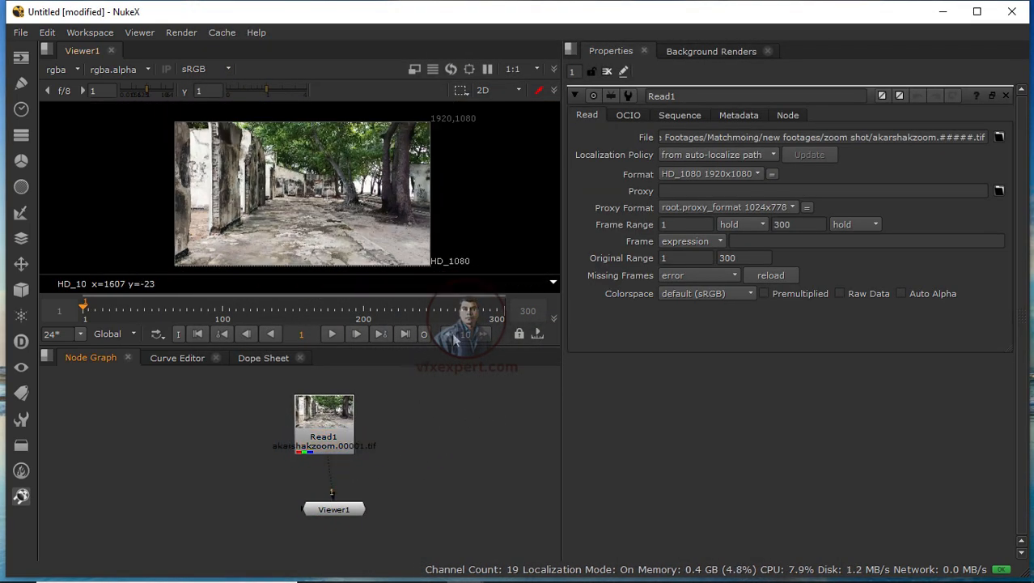
click(225, 315)
click(421, 334)
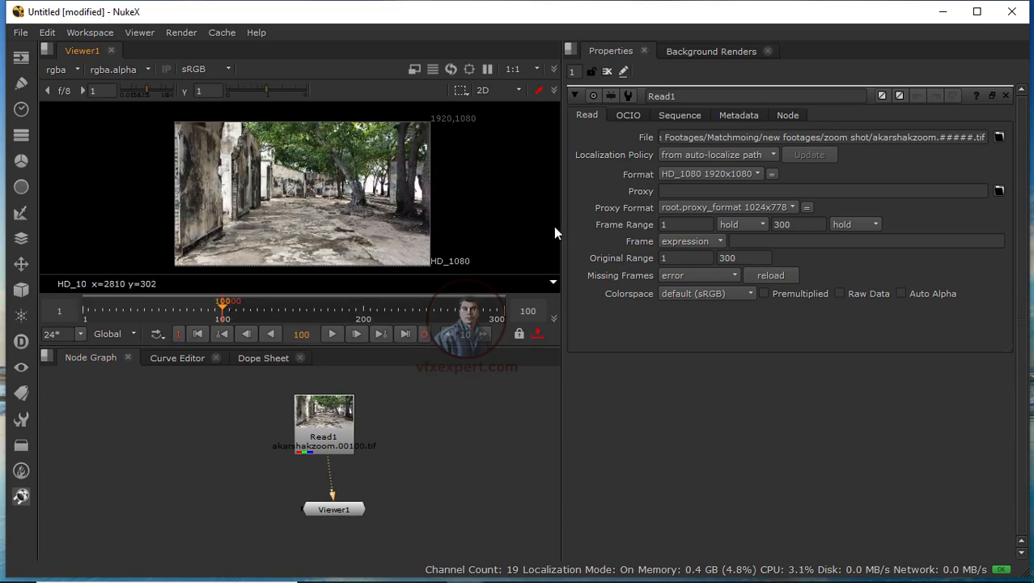
drag(562, 229, 838, 230)
drag(176, 314, 230, 314)
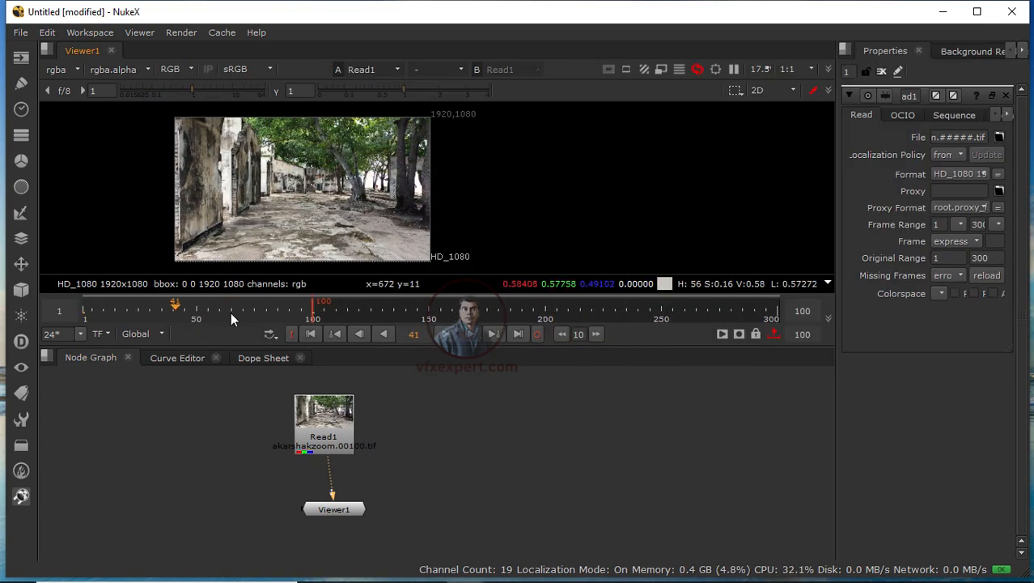
Step: Read in the rendered for aksk2.####.tif sequence from the final work/images/aksk_base folder
click(21, 56)
click(65, 62)
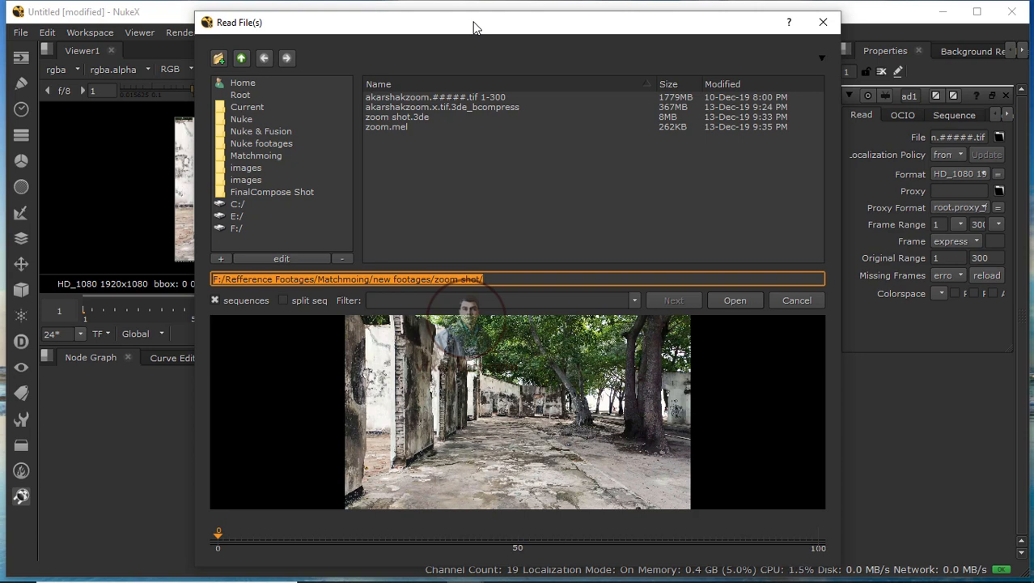
click(254, 181)
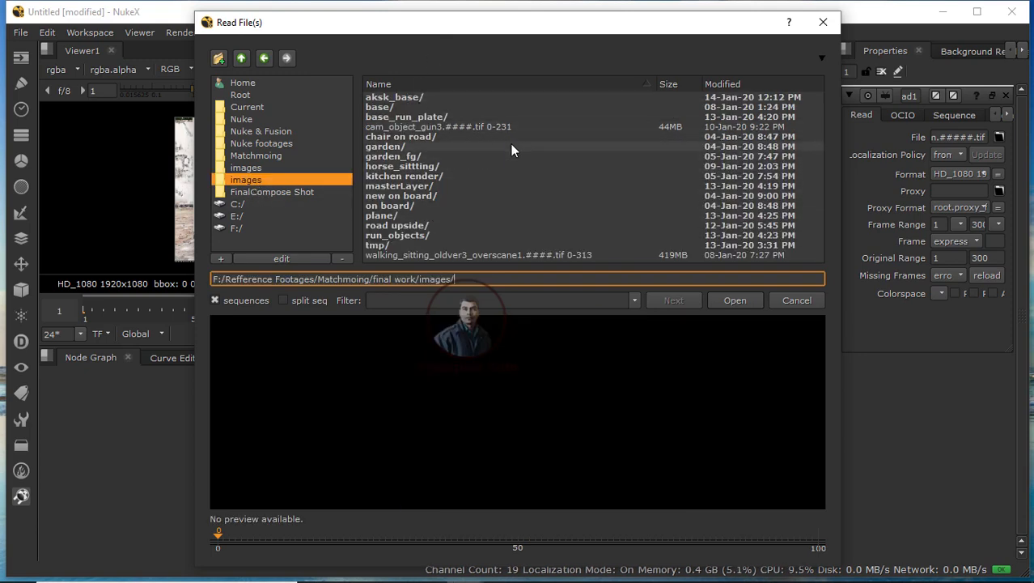
double_click(401, 98)
click(437, 98)
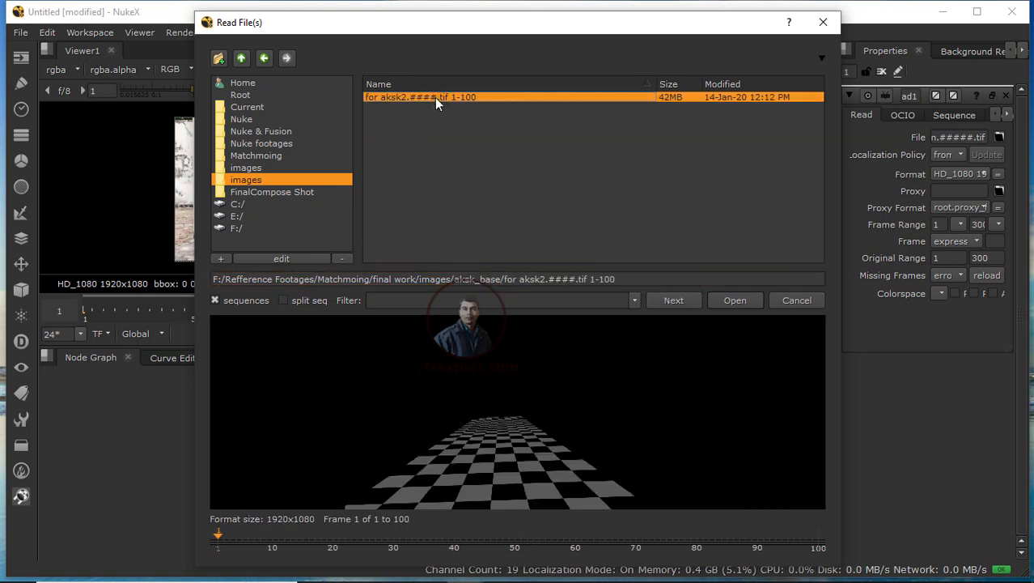
click(734, 300)
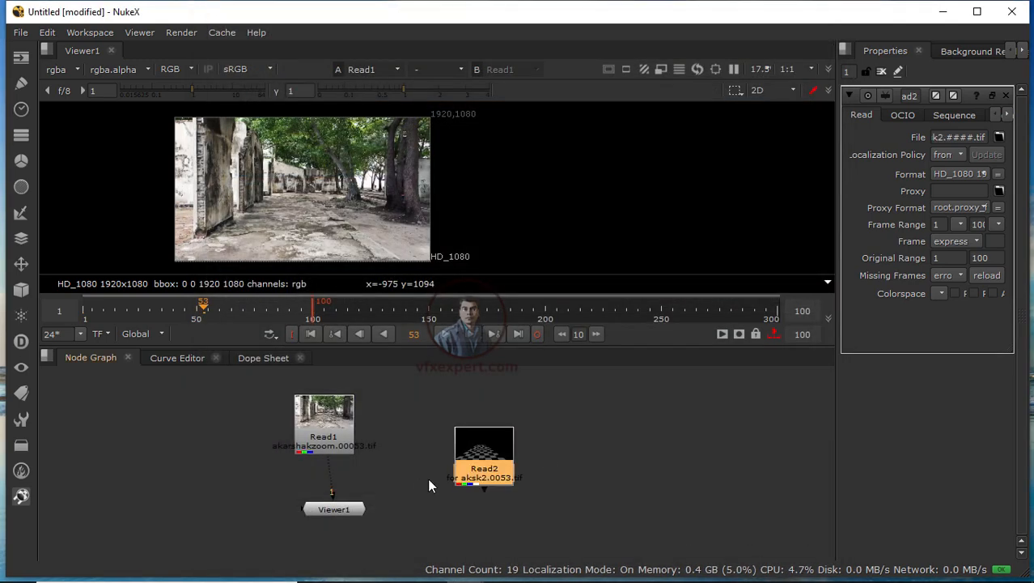
Step: Arrange the two Read nodes and add a Merge node below the footage
click(416, 438)
click(385, 426)
drag(474, 435, 233, 447)
drag(352, 505, 369, 508)
click(385, 450)
drag(379, 430, 356, 422)
click(390, 458)
key(m)
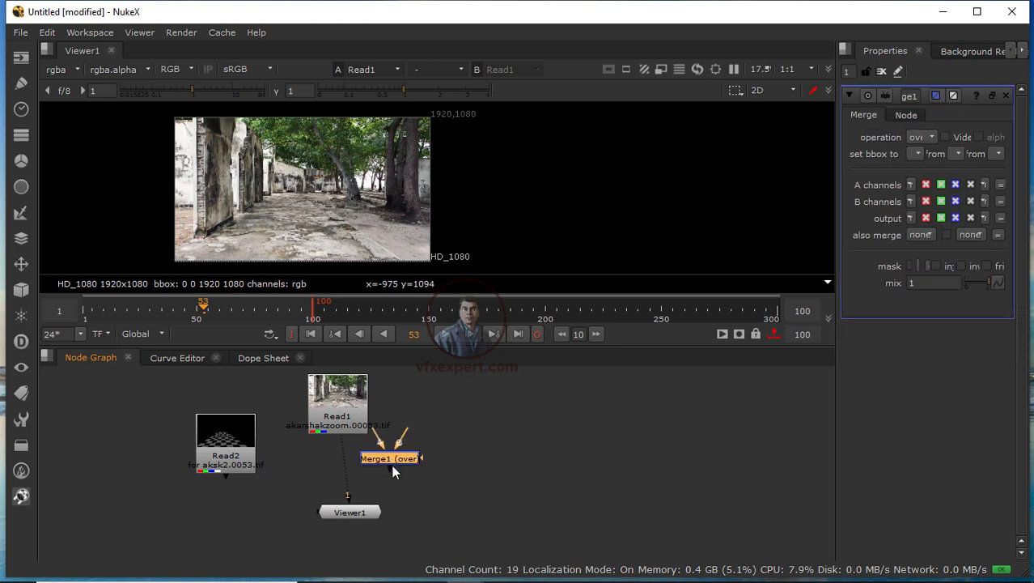
Step: Connect the checker render to the Merge's A input, the footage to its B input, and view the Merge
click(337, 471)
drag(327, 446, 228, 448)
drag(225, 459, 270, 483)
click(338, 426)
drag(338, 428, 331, 425)
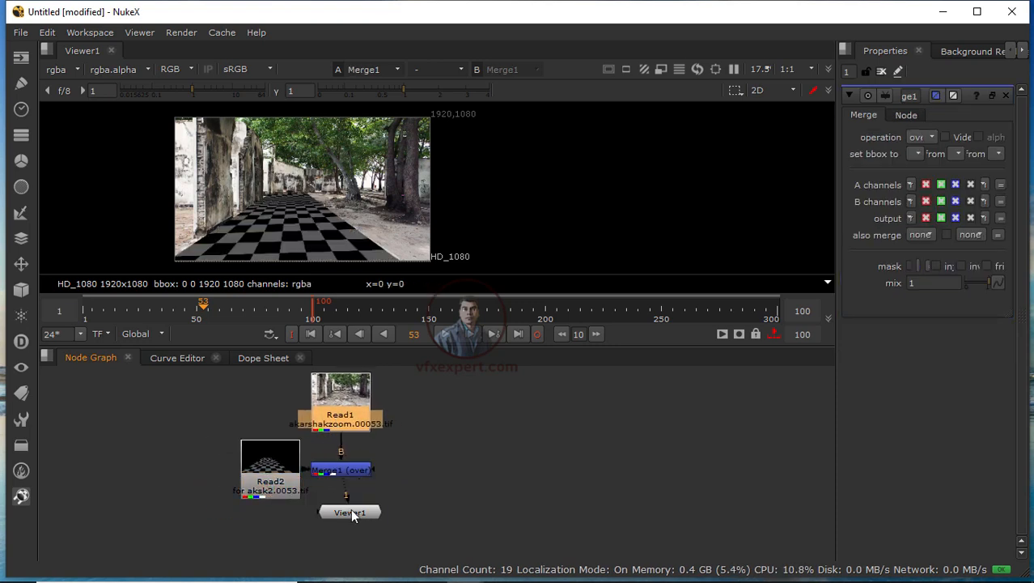
drag(351, 512, 343, 520)
click(350, 474)
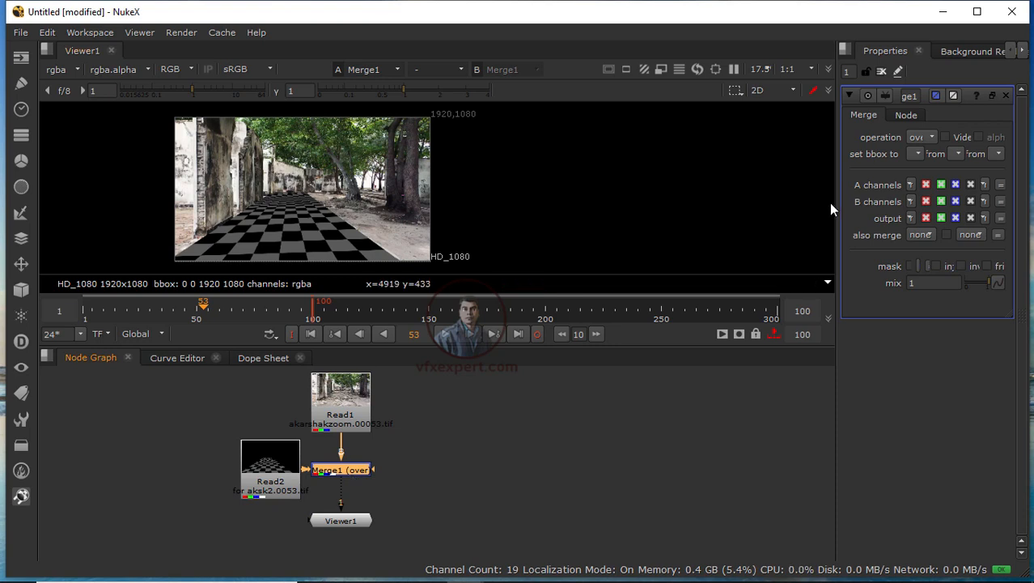
Step: Set the Merge node's mix to 0.905
drag(835, 200, 652, 201)
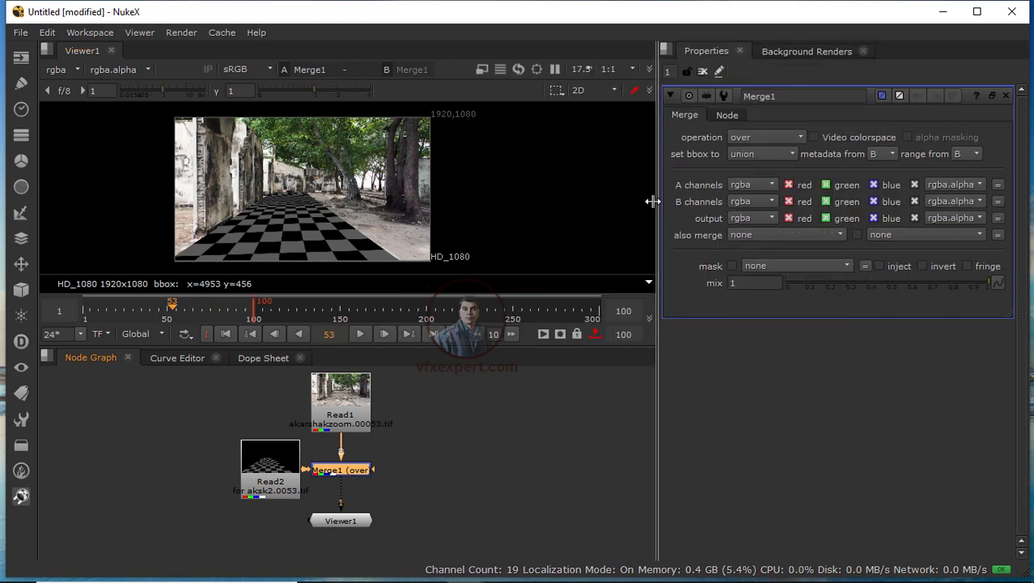
mouse_move(986, 284)
mouse_down()
mouse_move(902, 284)
mouse_move(969, 289)
mouse_up()
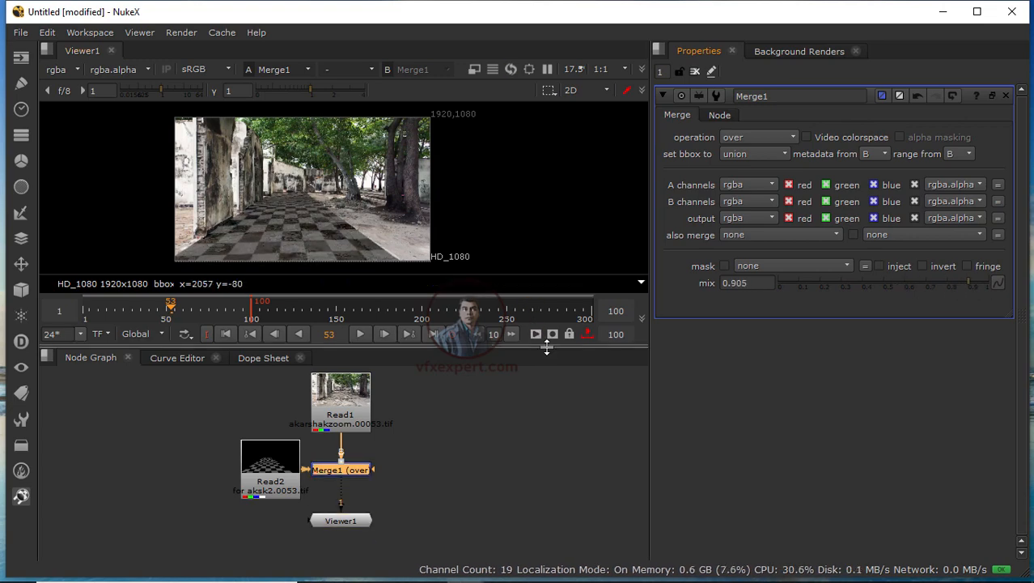
Step: Play back the merged composite from the first frame to check how the checker floor tracks the footage
drag(542, 348, 558, 421)
scroll(436, 307, up, 3)
middle_drag(435, 307, 539, 286)
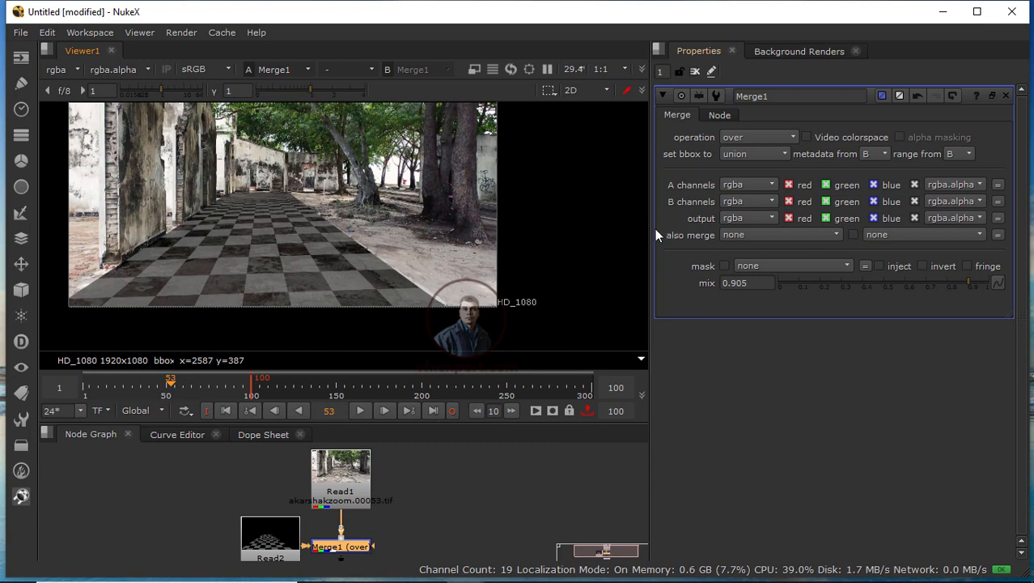
drag(651, 229, 785, 234)
scroll(404, 234, up, 1)
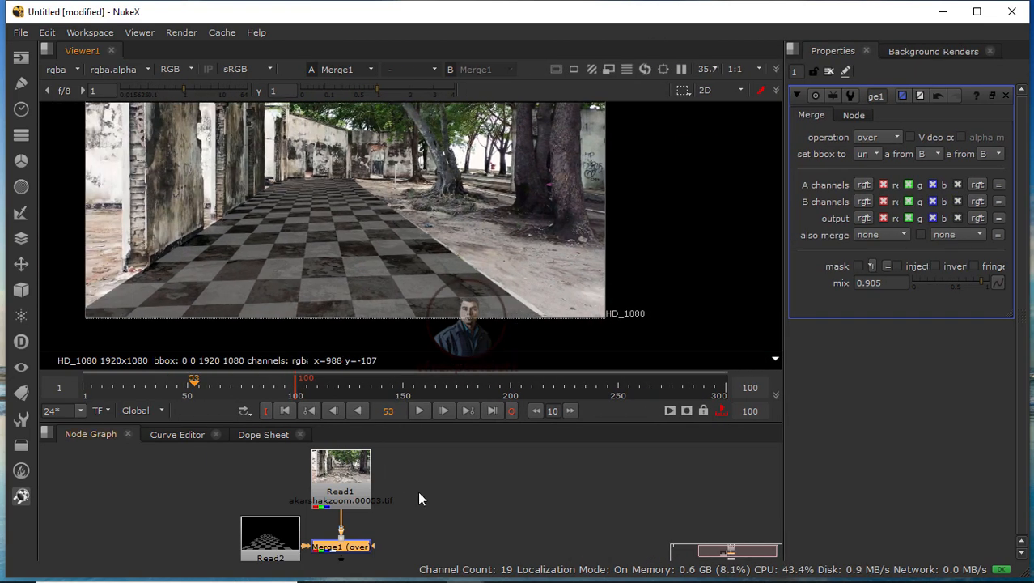
middle_drag(419, 493, 438, 491)
middle_drag(420, 293, 448, 278)
click(461, 505)
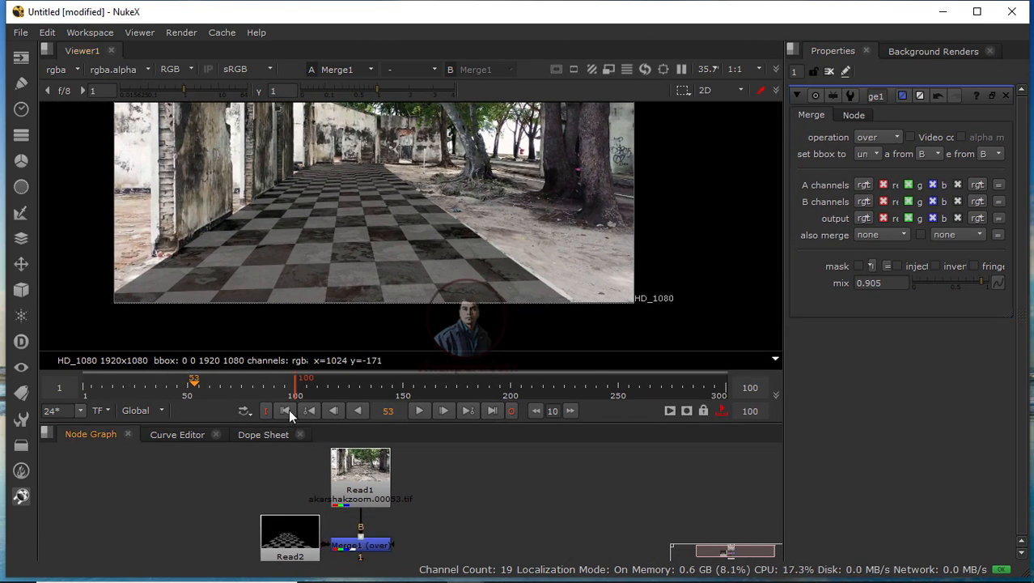
click(284, 411)
click(420, 410)
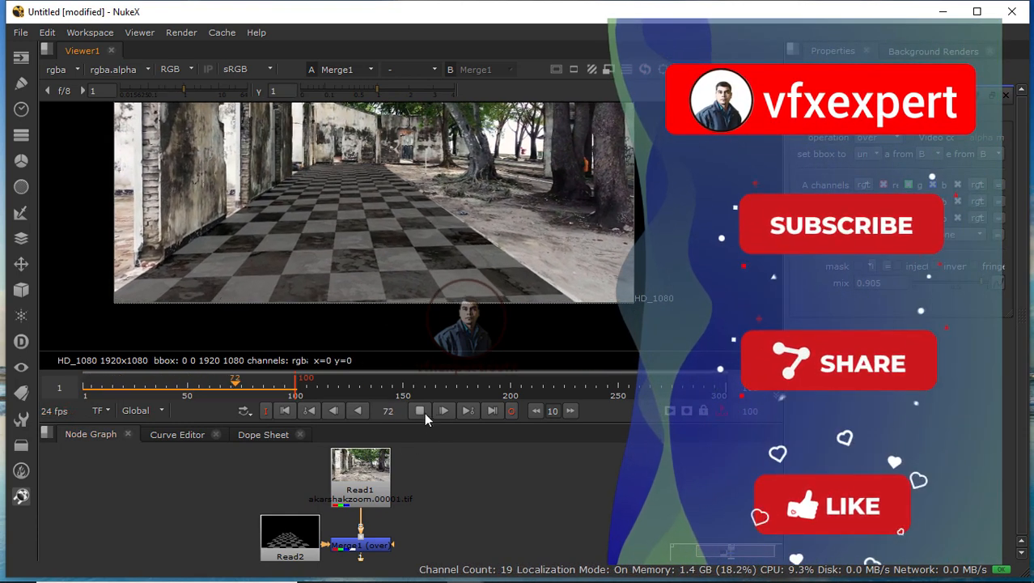
click(419, 411)
click(360, 473)
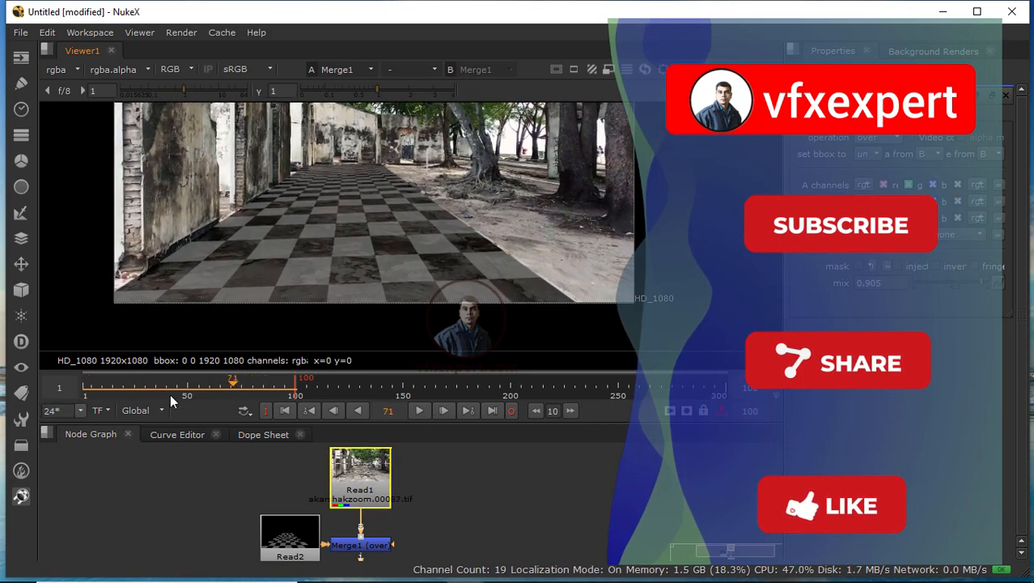